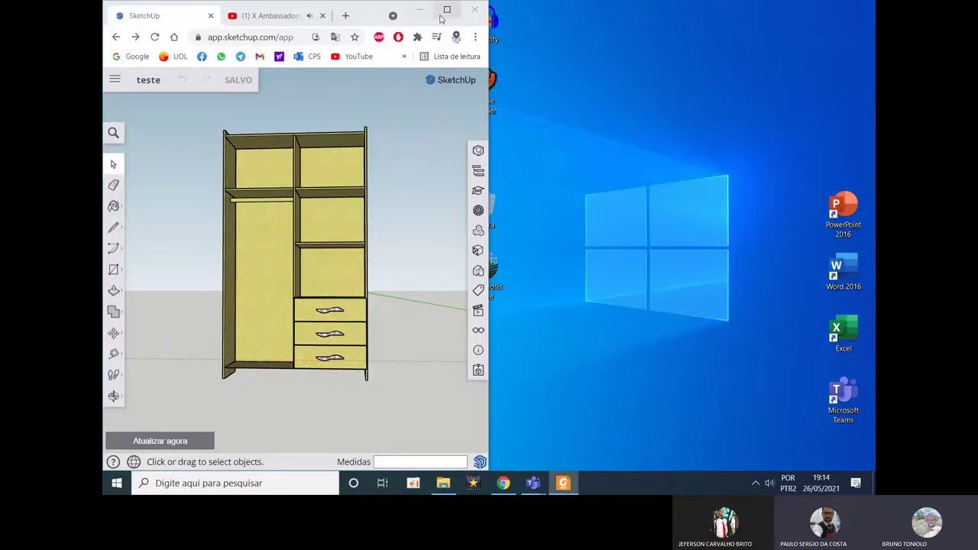
Step: Maximize the browser window and zoom out over the row of furniture models
click(447, 9)
middle_drag(524, 268, 367, 232)
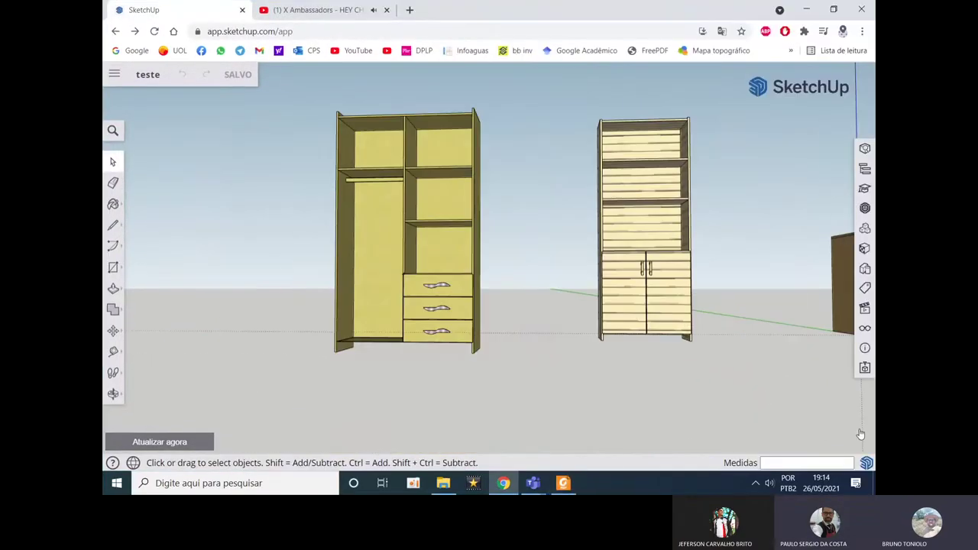
scroll(505, 277, down, 3)
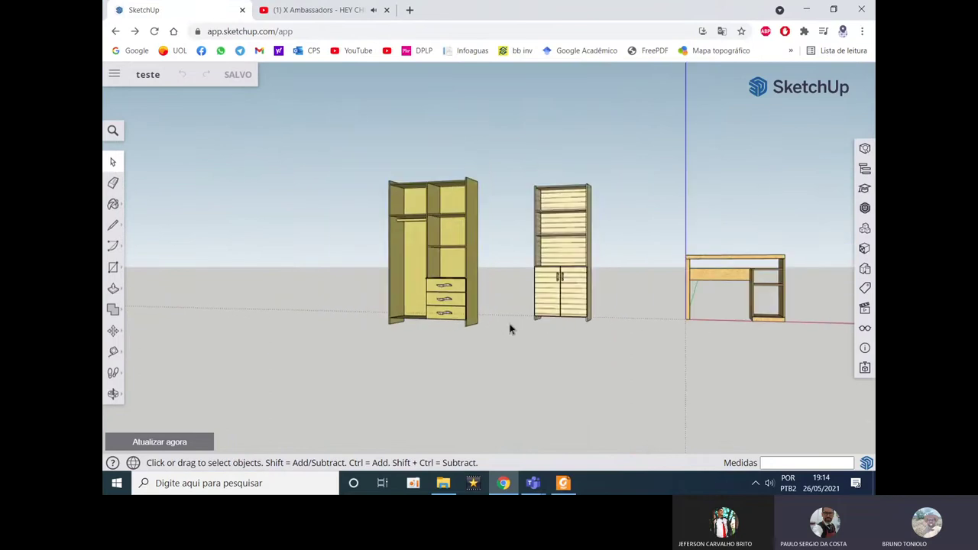
scroll(511, 328, down, 3)
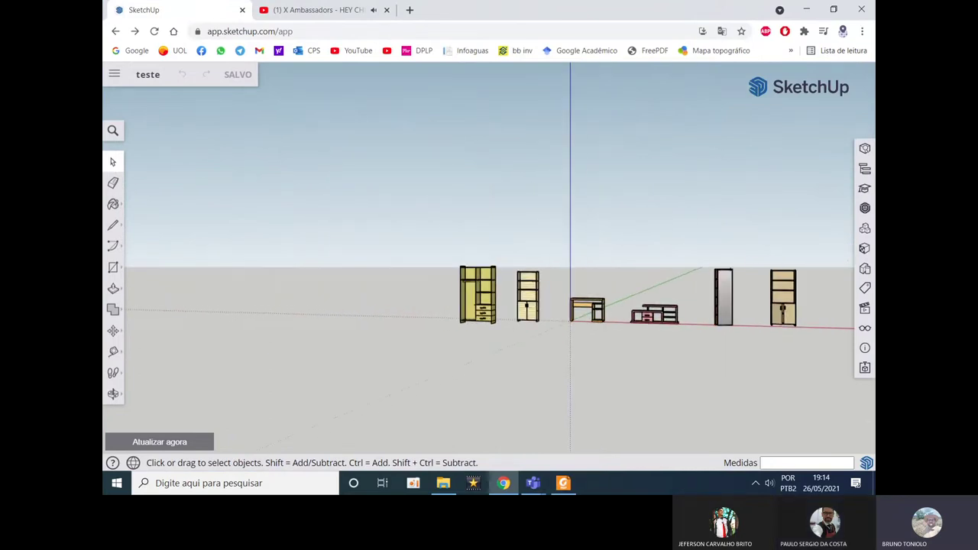
Step: Reset the browser zoom to normal and orbit so all models are visible side by side
key(ctrl+plus)
key(ctrl+plus)
key(ctrl+plus)
key(ctrl+minus)
key(ctrl+minus)
key(ctrl+minus)
key(ctrl+minus)
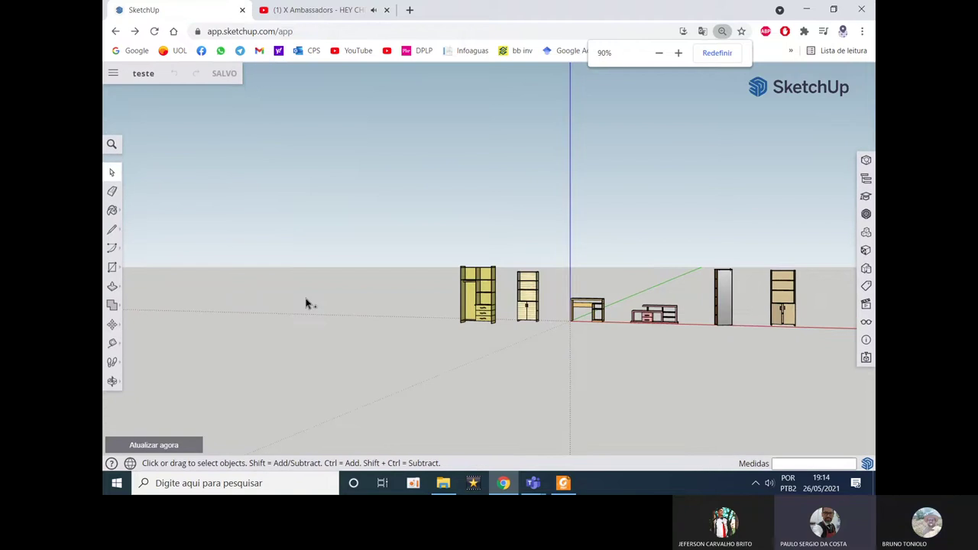
key(ctrl+plus)
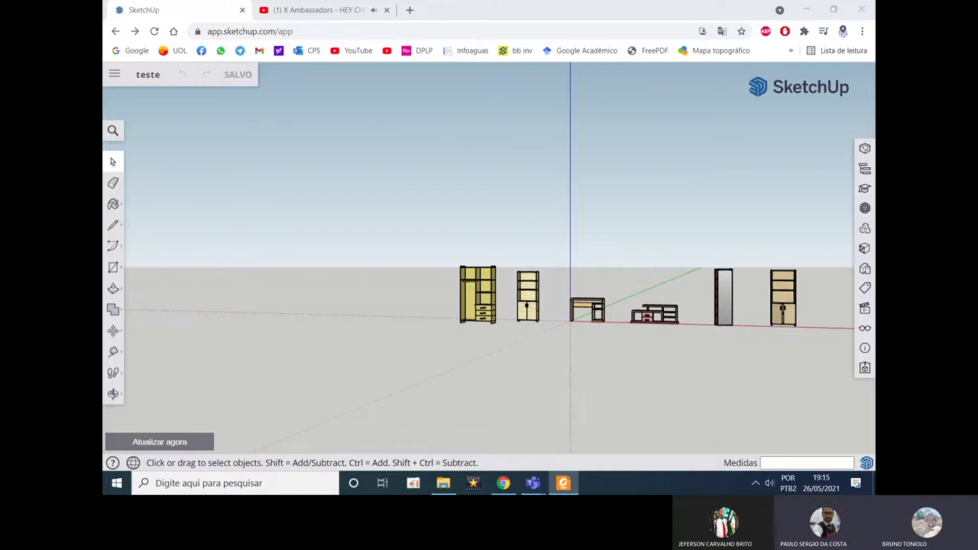
scroll(334, 267, down, 2)
scroll(687, 341, up, 3)
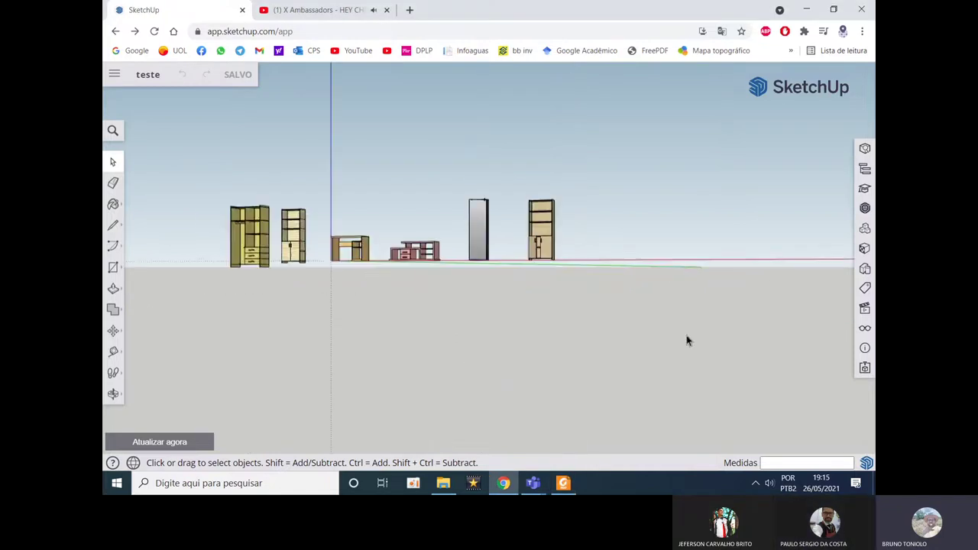
scroll(634, 238, up, 3)
middle_drag(591, 219, 684, 284)
Step: Draw a 95-long line along the red axis in the empty space beside the bookcase
scroll(535, 242, up, 4)
middle_drag(535, 242, 459, 203)
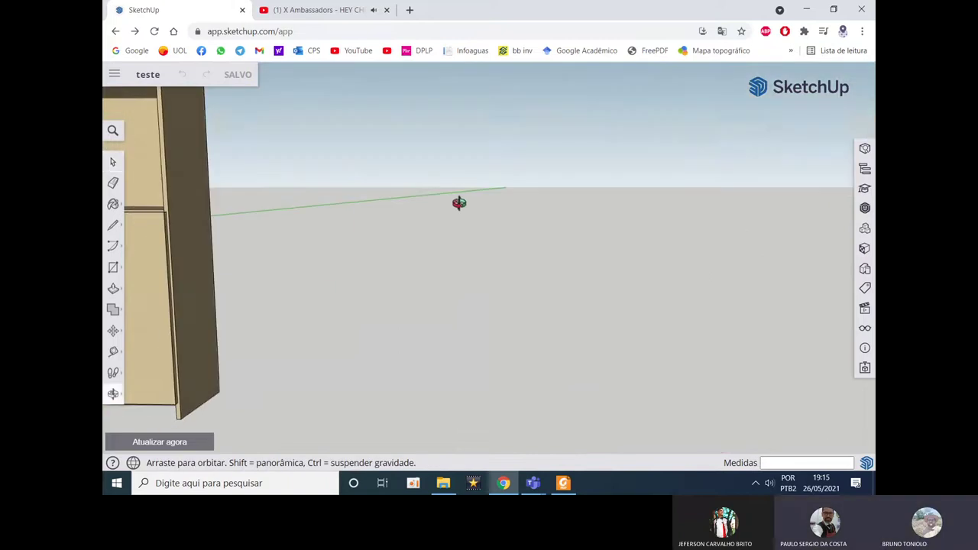
middle_drag(332, 286, 349, 234)
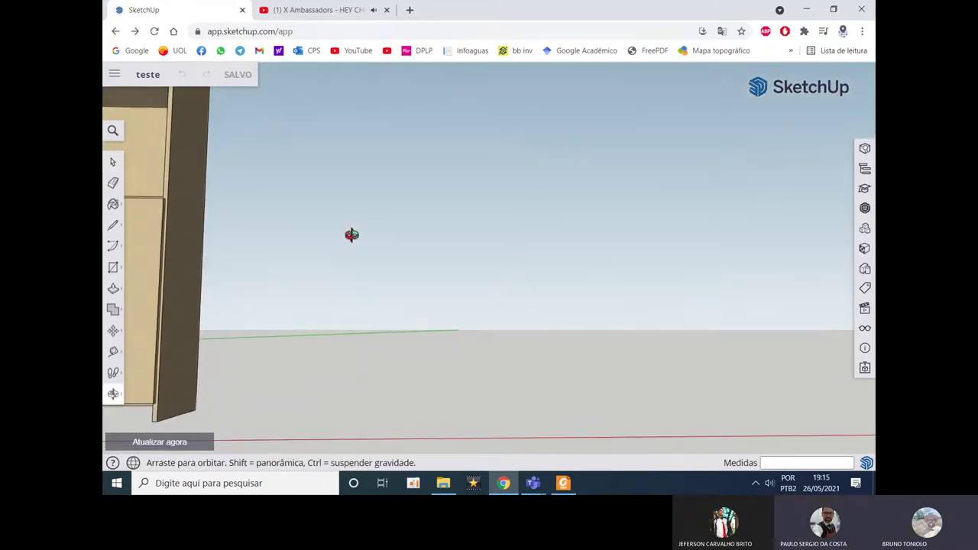
click(381, 277)
text(95)
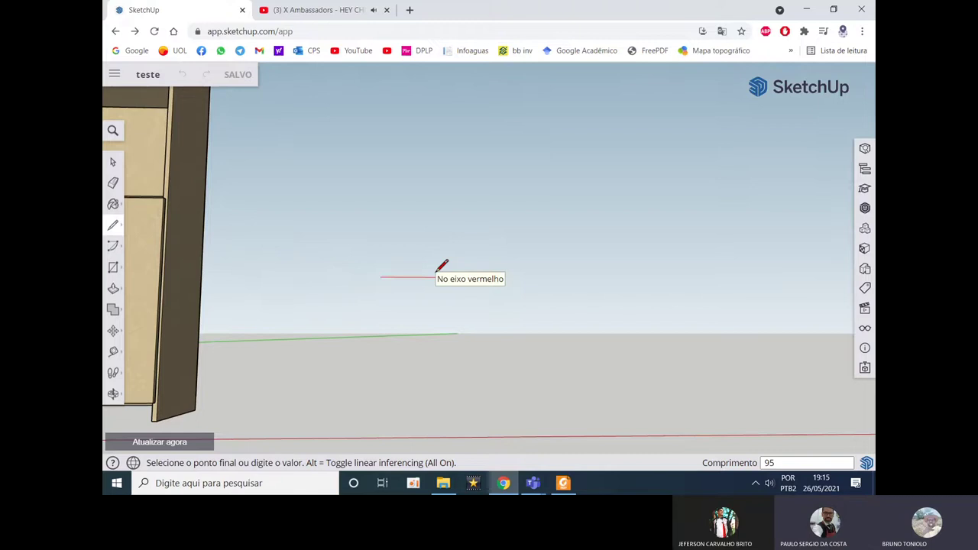
key(Return)
key(Escape)
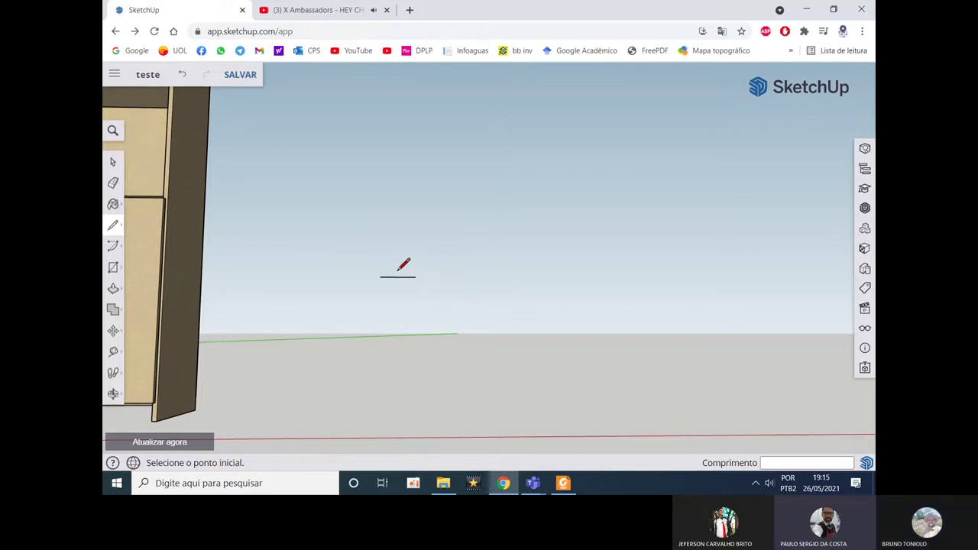
scroll(387, 266, up, 5)
middle_drag(414, 280, 400, 291)
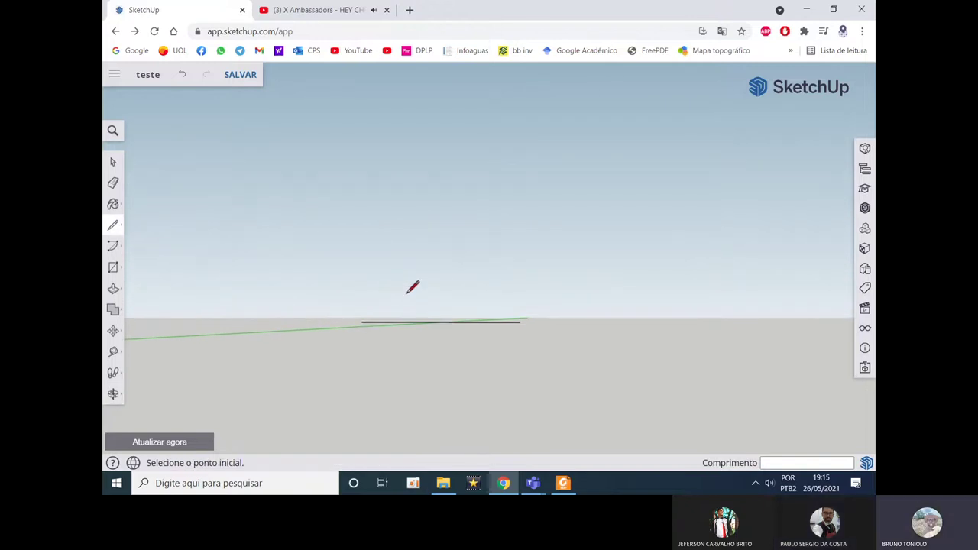
scroll(418, 286, down, 2)
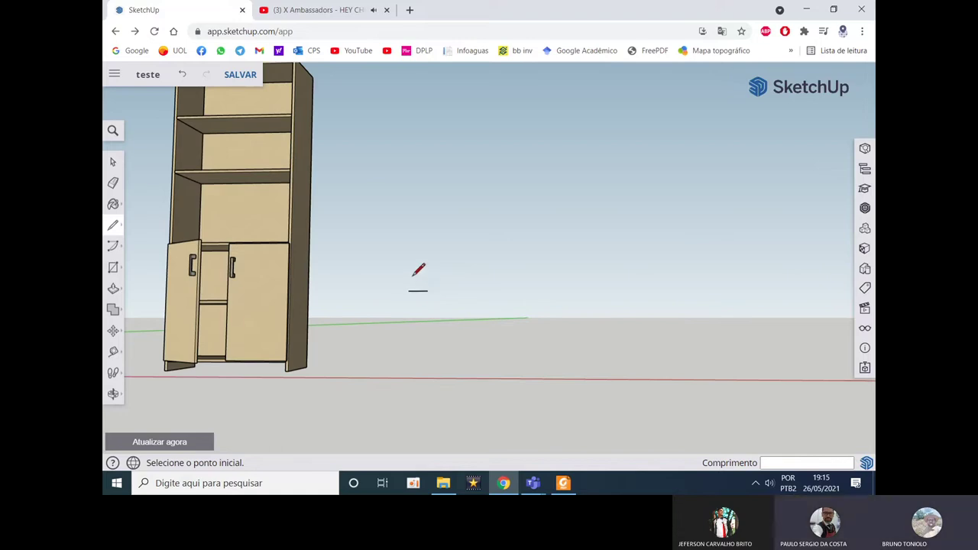
scroll(418, 285, down, 3)
Step: Review the wardrobe drawing in Foxit Reader, then return to SketchUp and pick a shape tool
click(564, 483)
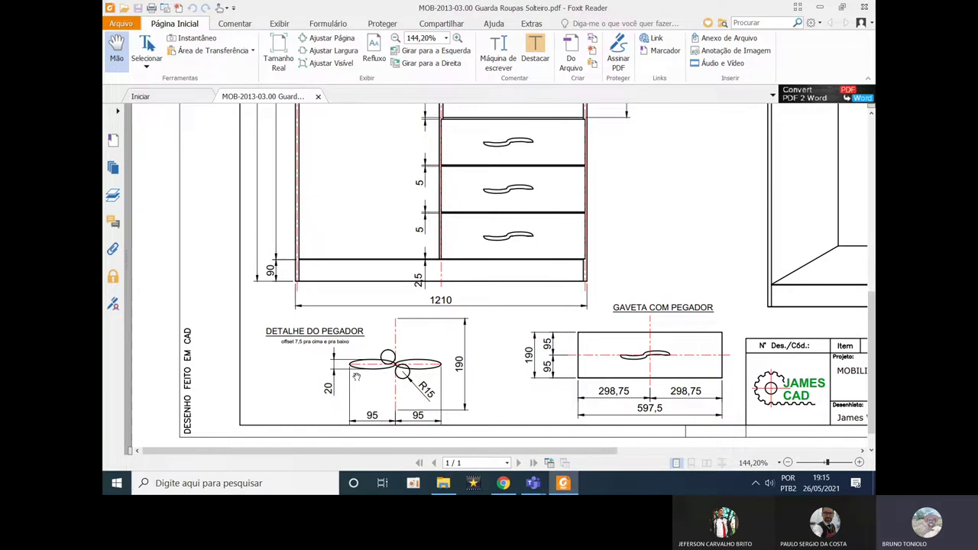
click(819, 7)
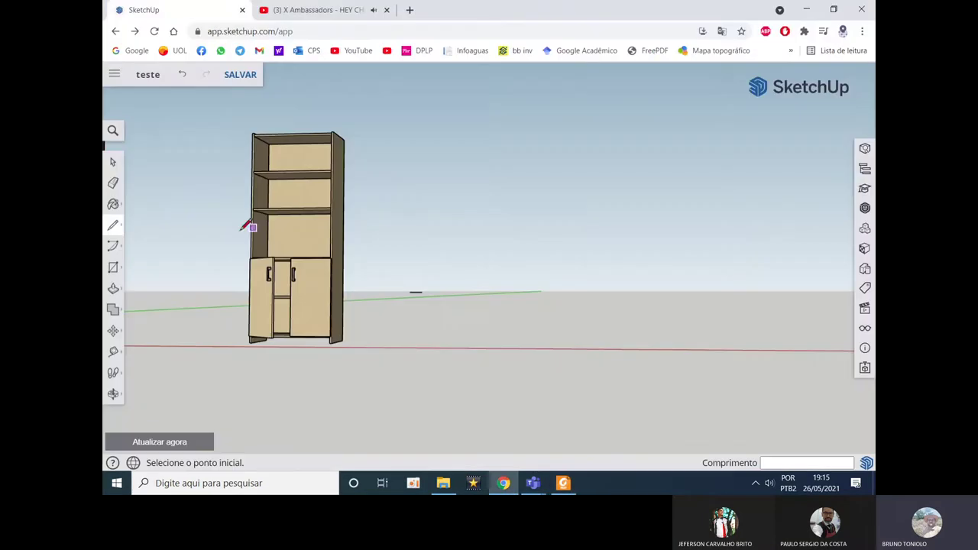
click(115, 268)
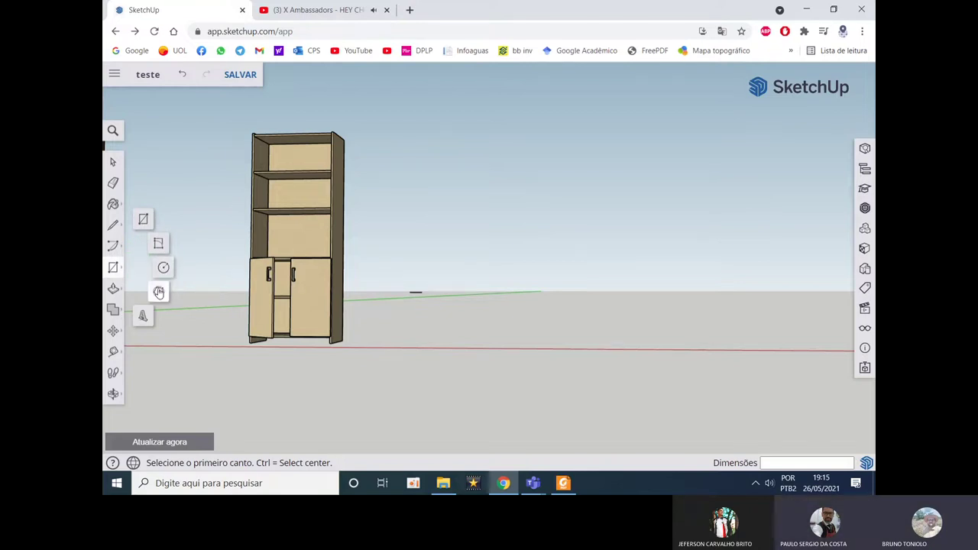
click(163, 267)
mouse_move(112, 245)
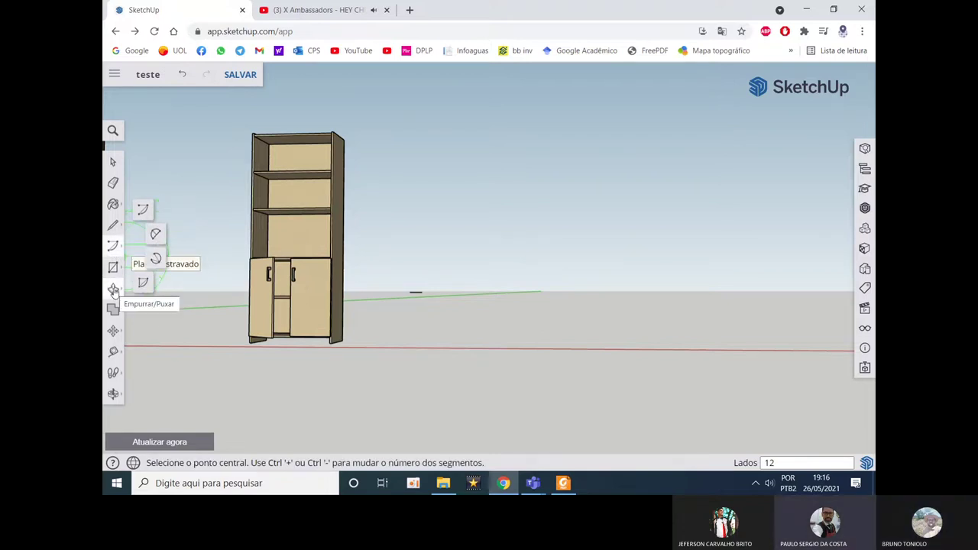
Step: Draw a large filled circle near the line, checking its size against the PDF drawing
click(113, 267)
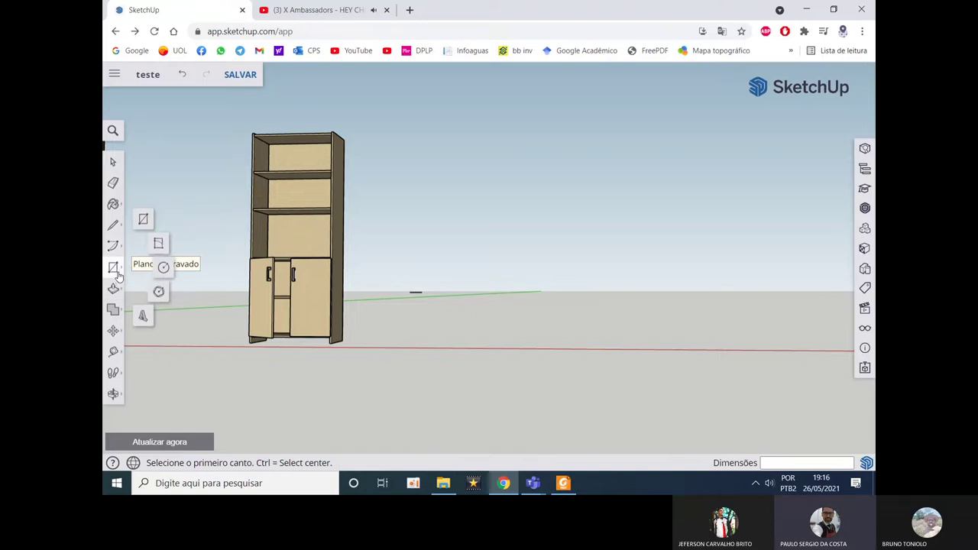
click(161, 268)
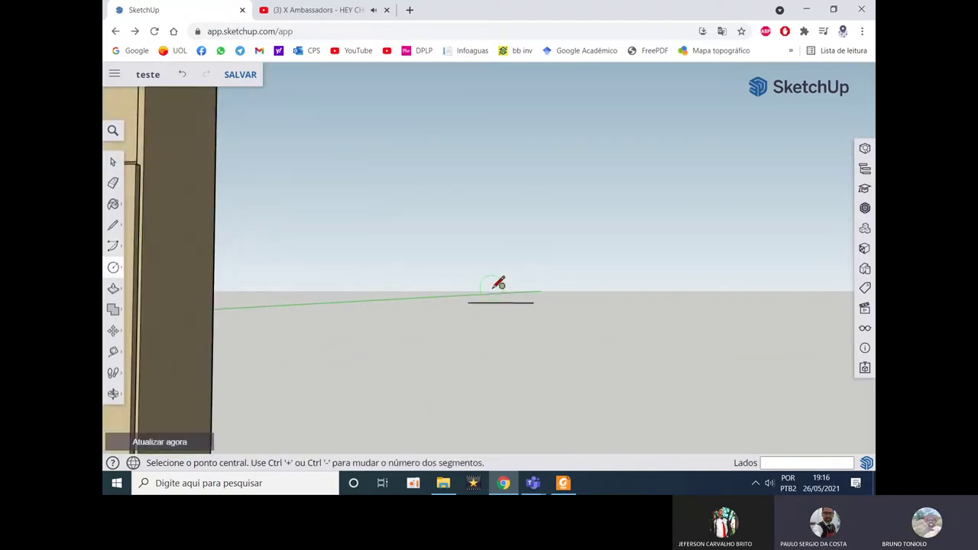
click(564, 485)
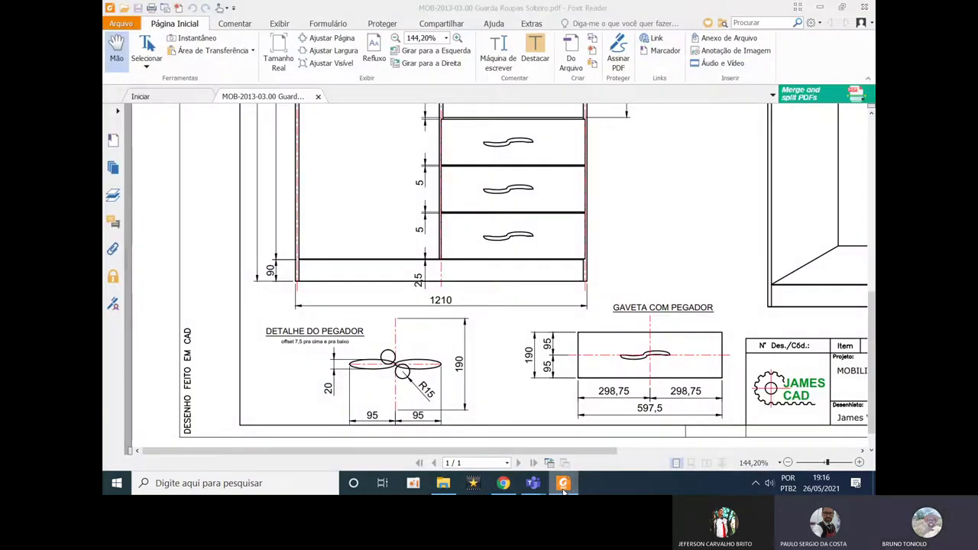
click(563, 483)
click(634, 350)
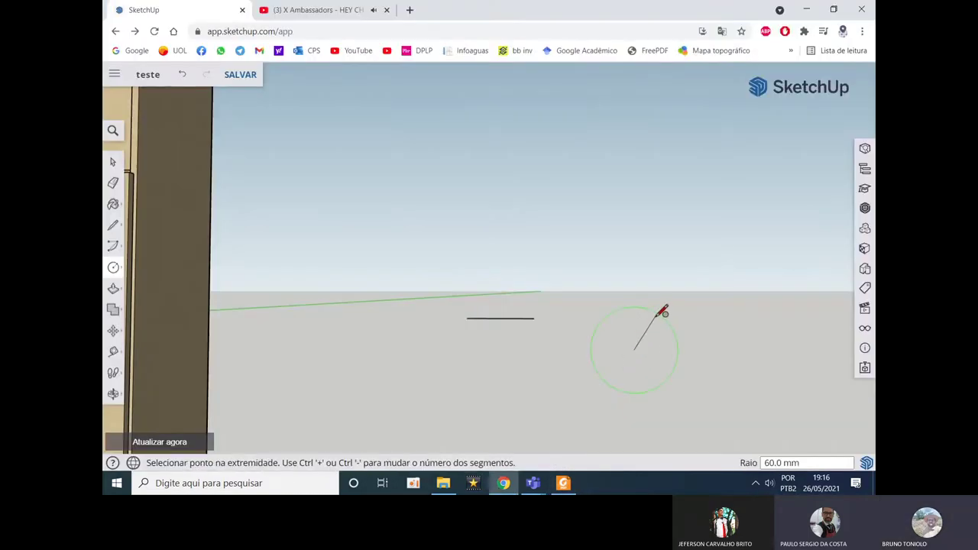
click(564, 483)
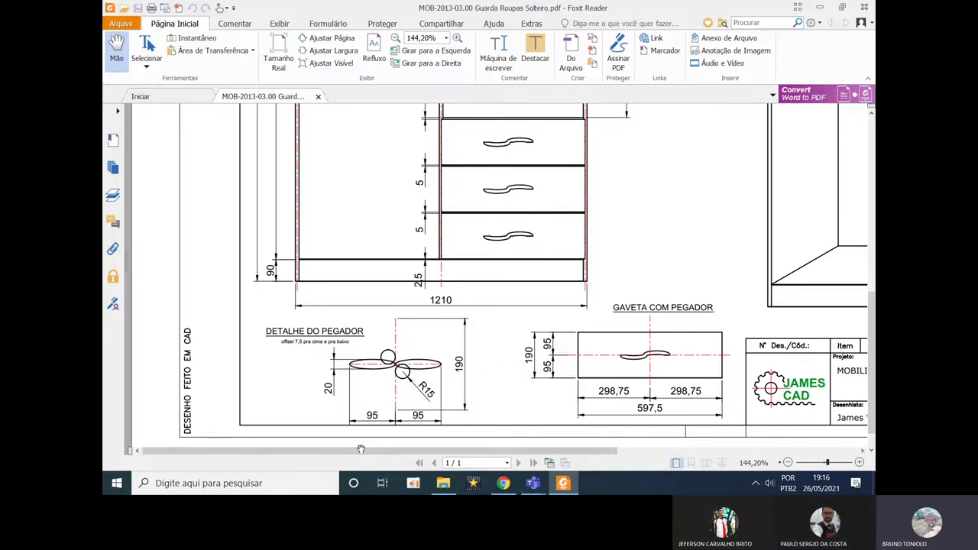
click(820, 7)
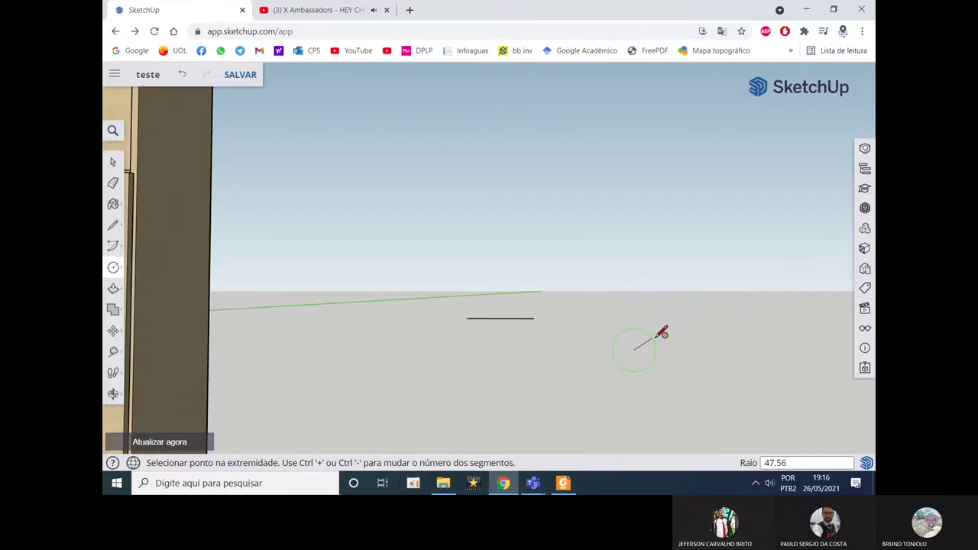
click(661, 332)
Step: Add a small circle with radius 10 beside it, comparing with the PDF drawing
scroll(652, 333, down, 1)
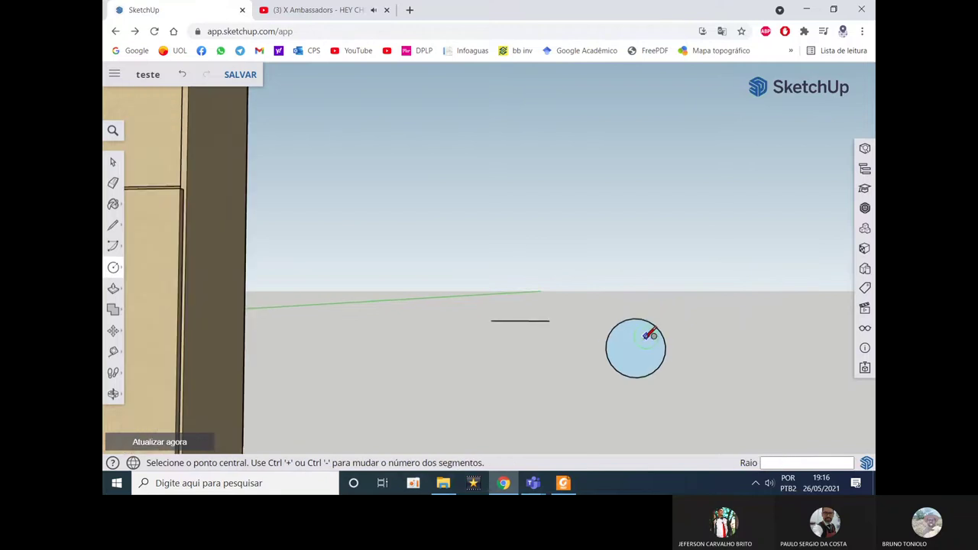
click(563, 485)
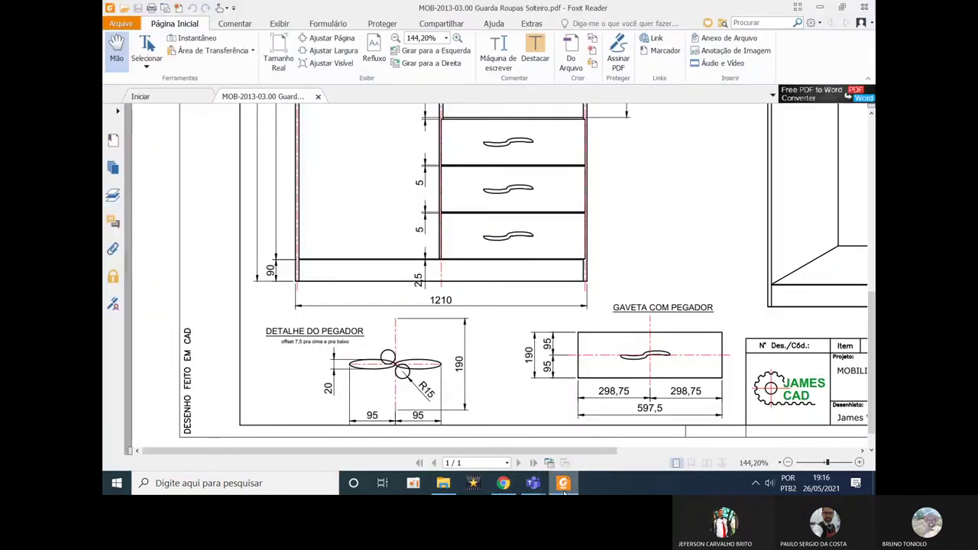
click(563, 491)
scroll(577, 373, up, 3)
click(571, 374)
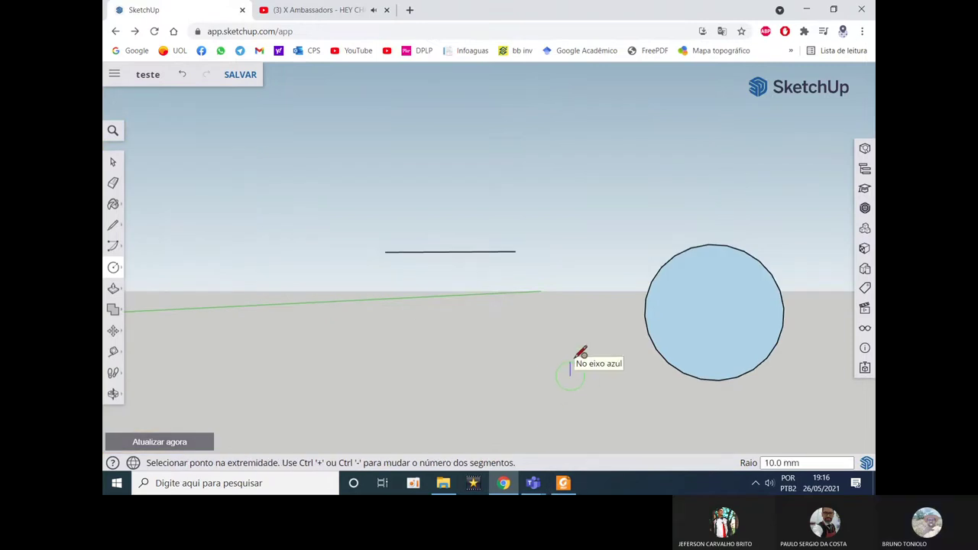
text(10)
key(Return)
click(563, 486)
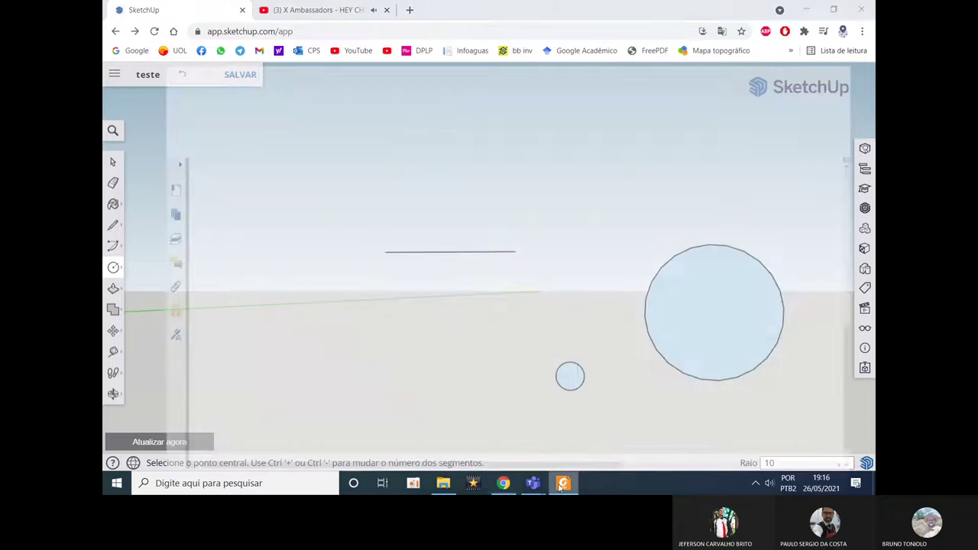
click(562, 486)
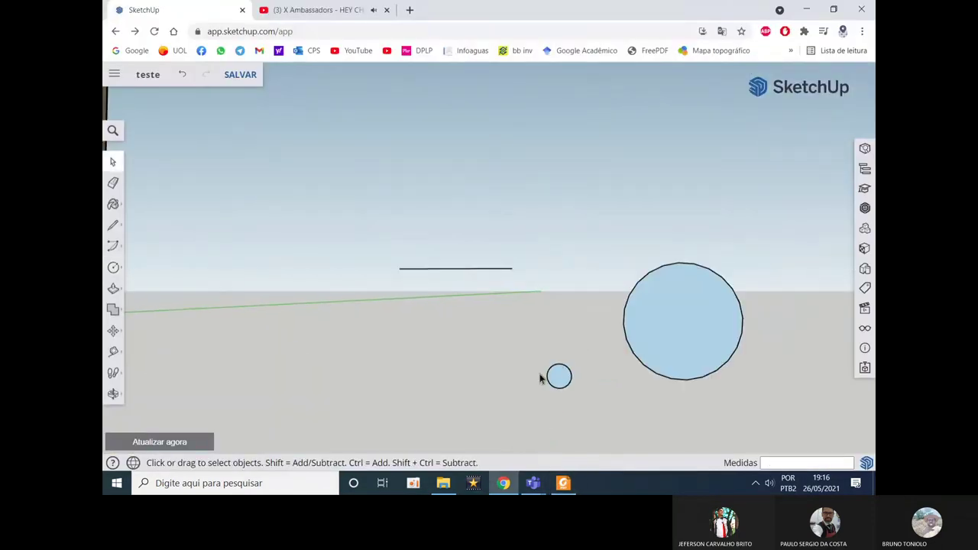
click(563, 483)
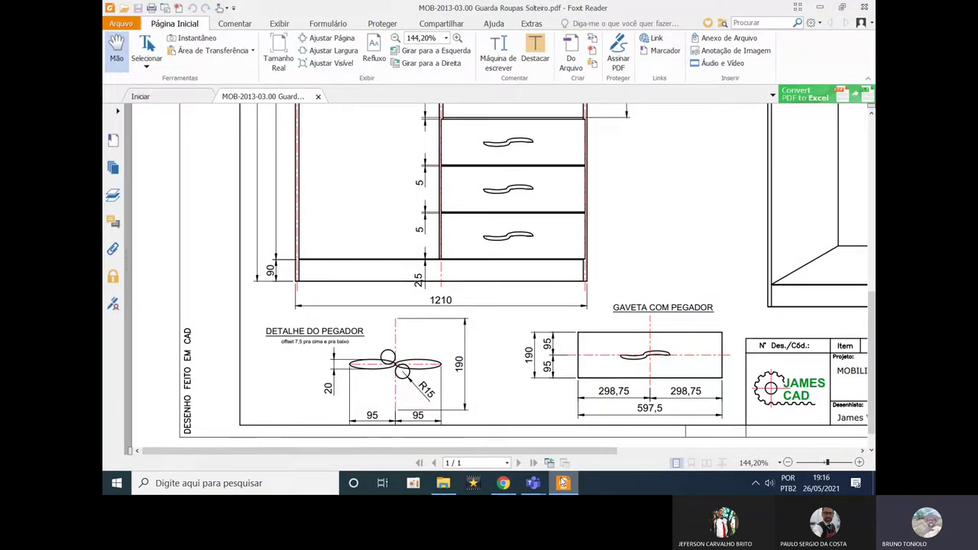
click(563, 483)
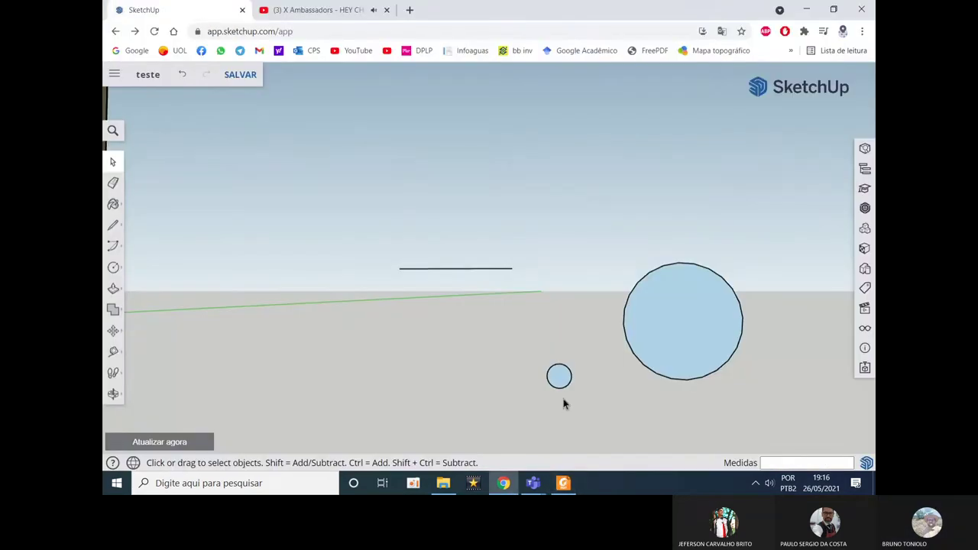
Step: Delete both circles and try a centre-point arc on the line, then cancel it
drag(544, 219, 769, 412)
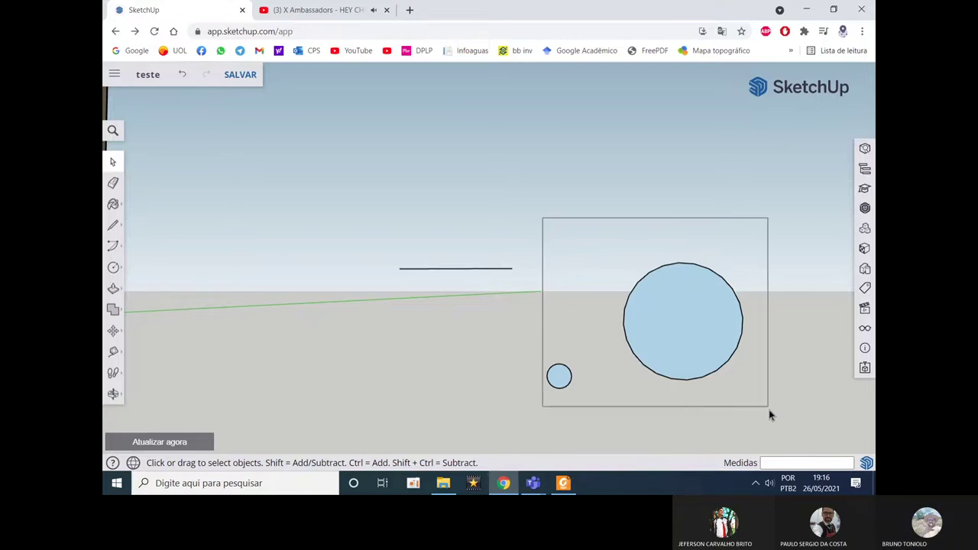
key(Delete)
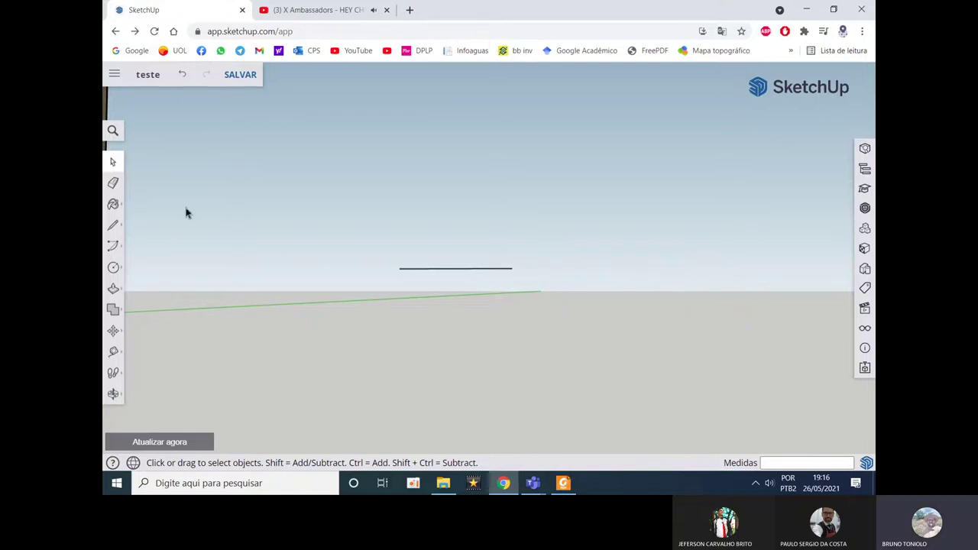
click(115, 245)
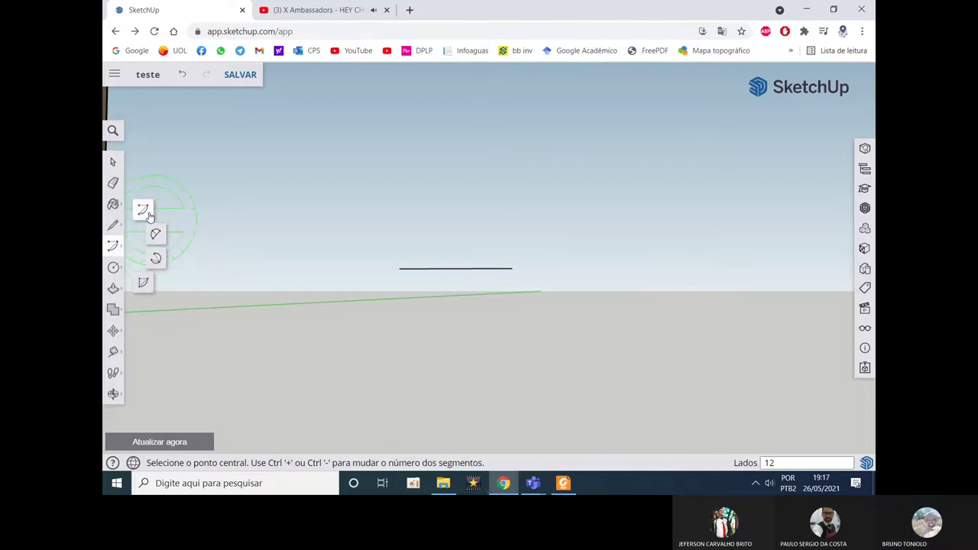
click(400, 267)
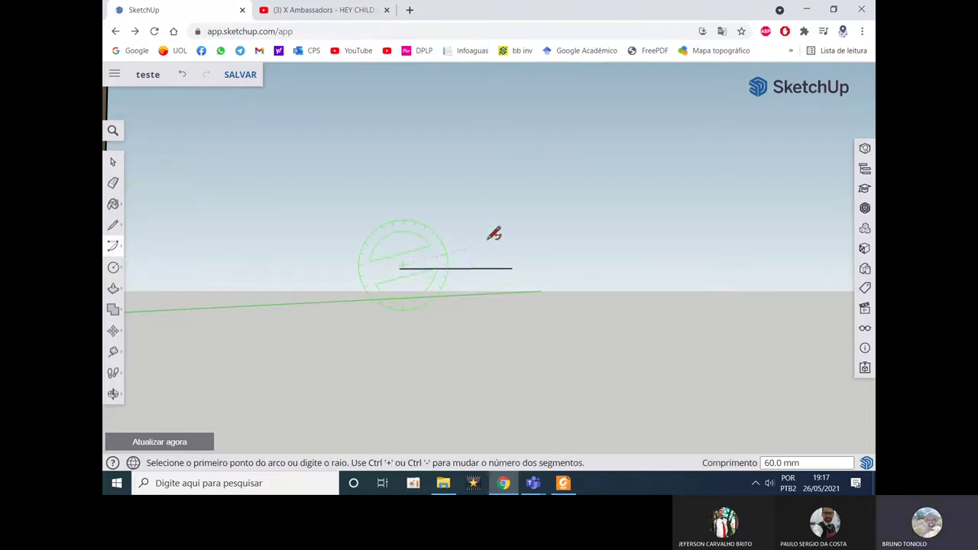
click(512, 268)
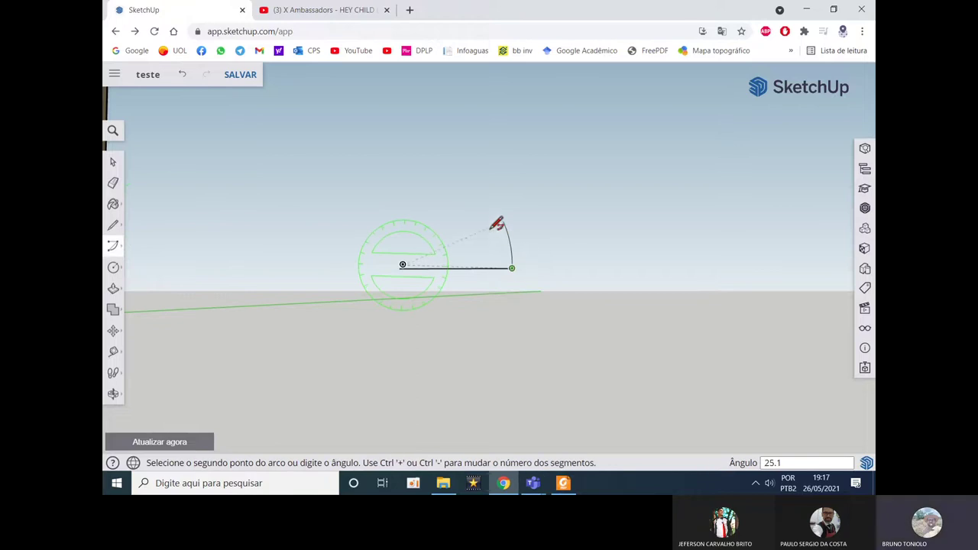
key(Escape)
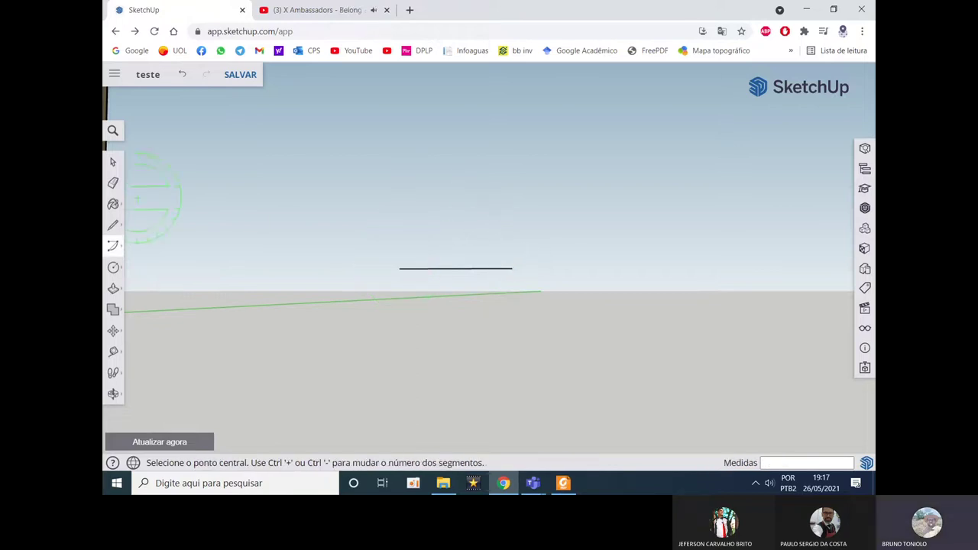
Step: Switch to the 2-Point Arc tool and start an arc between the line's ends, then cancel
click(156, 258)
click(399, 267)
click(512, 268)
key(Escape)
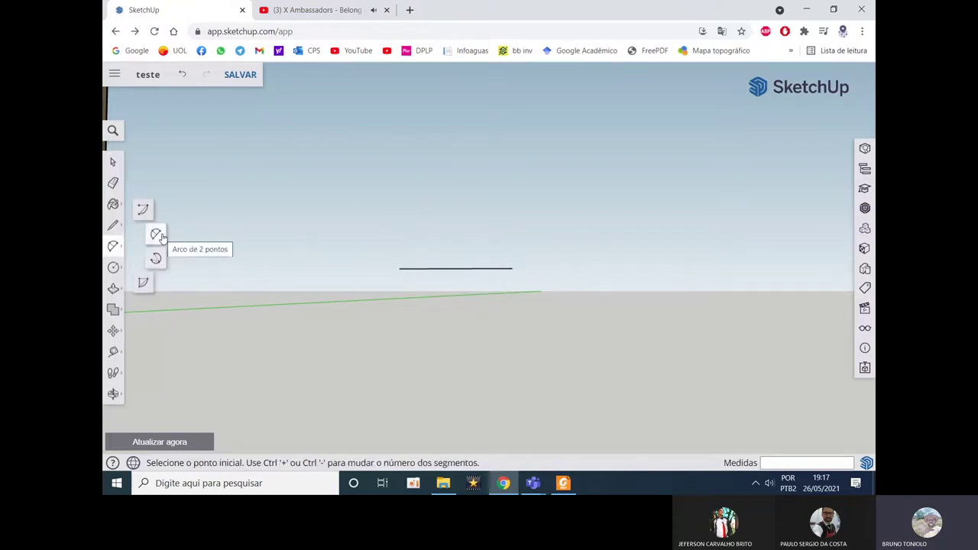
Step: Draw the upper arc across the 95 mm line with a 10 mm bulge
click(564, 483)
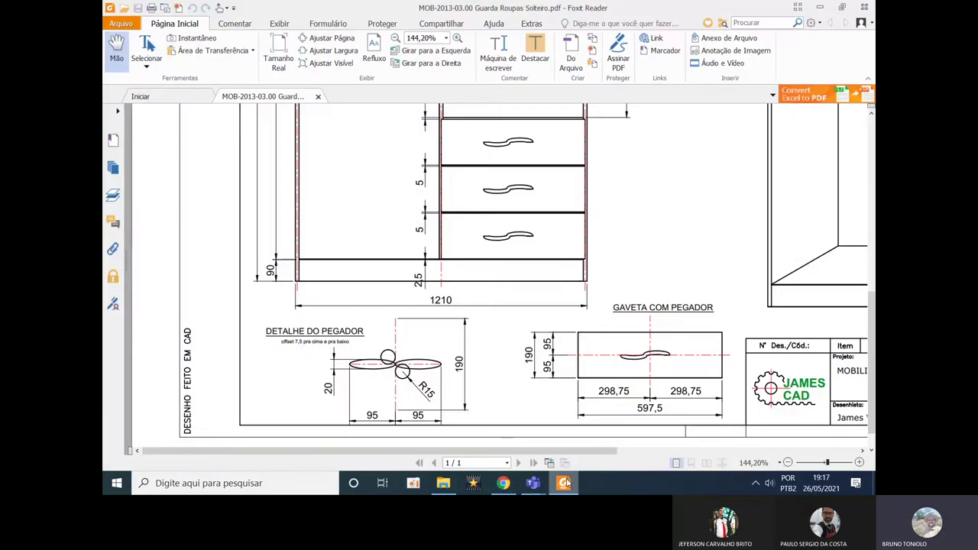
click(564, 483)
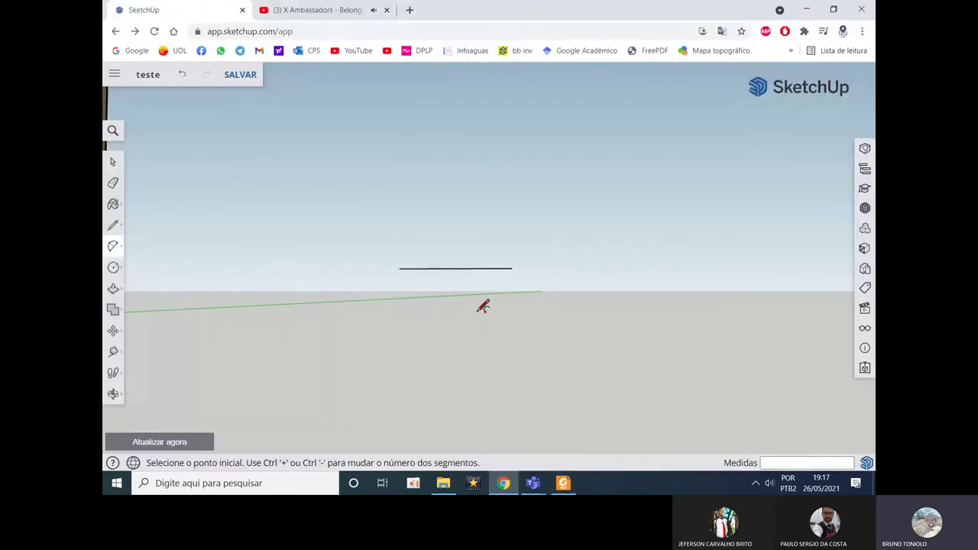
click(399, 268)
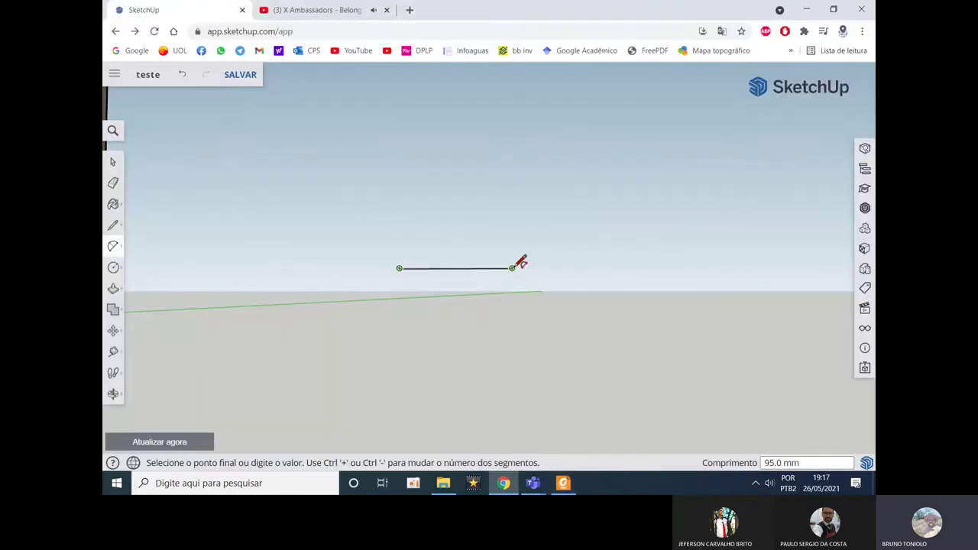
click(513, 267)
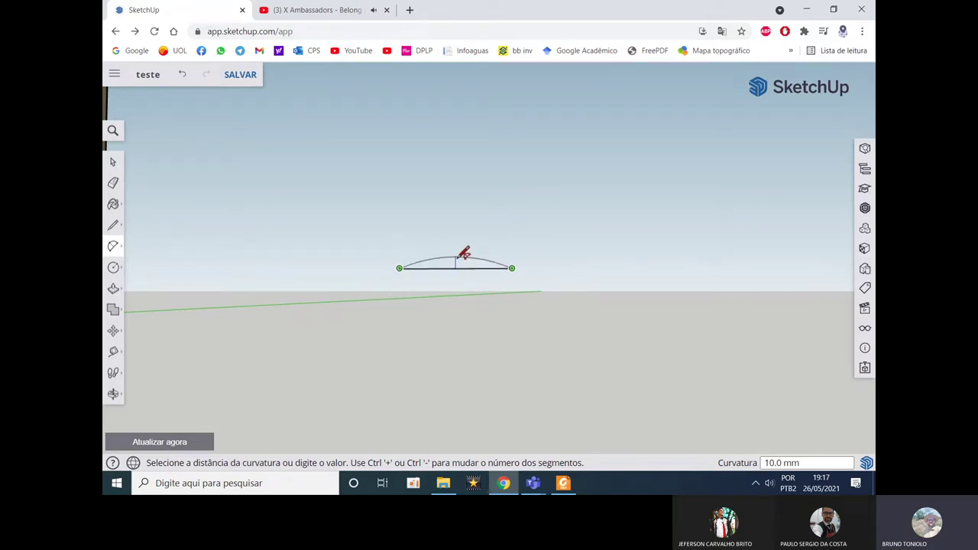
click(457, 257)
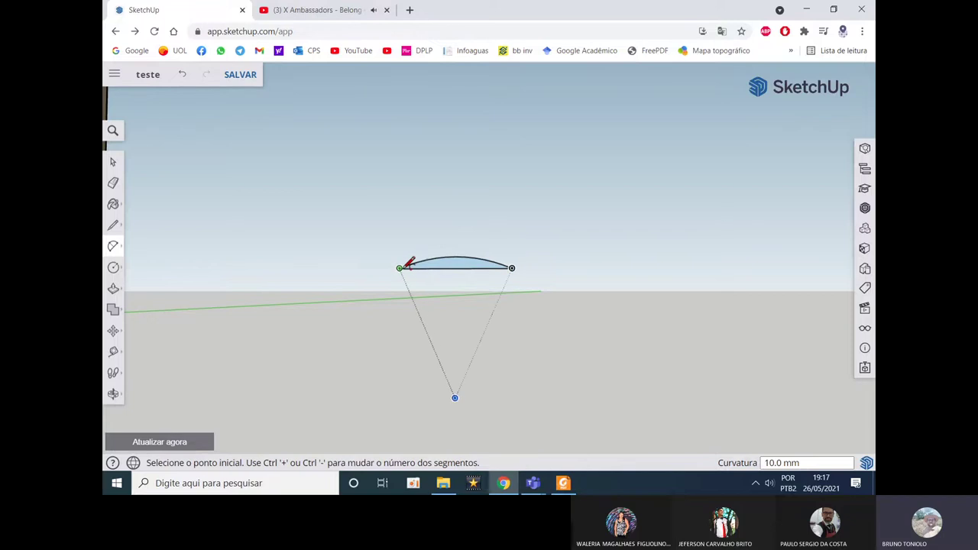
Step: Draw the lower arc with a 10 mm bulge, closing the lens shape
click(400, 268)
click(512, 267)
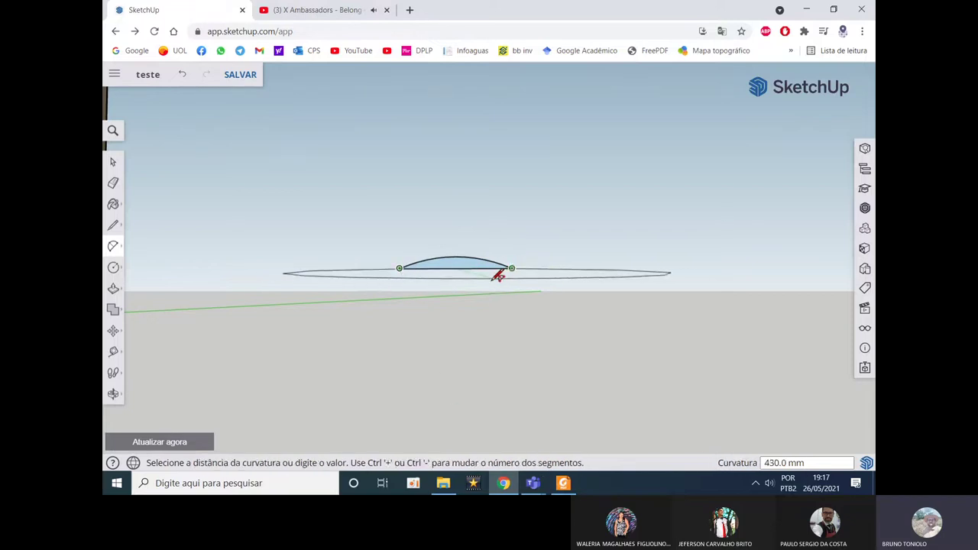
click(472, 280)
click(399, 268)
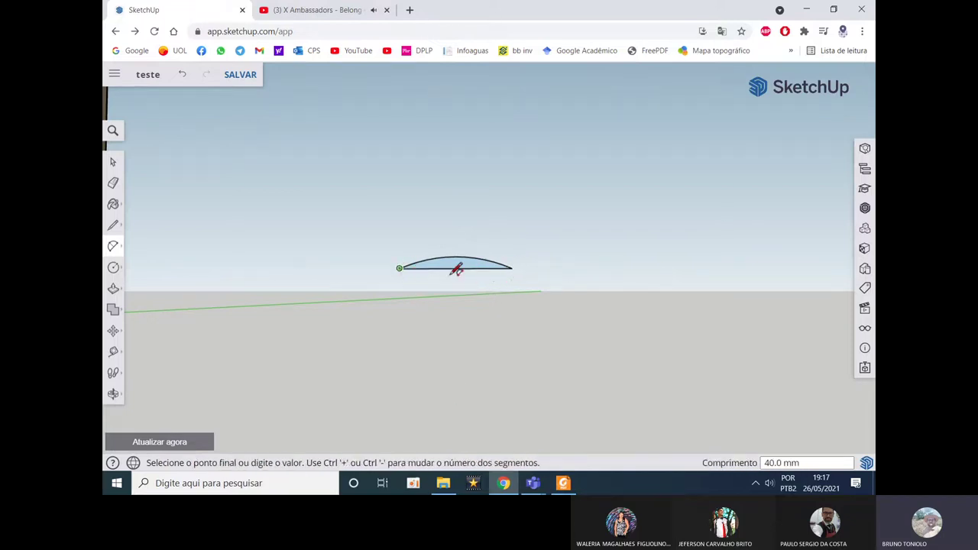
click(511, 268)
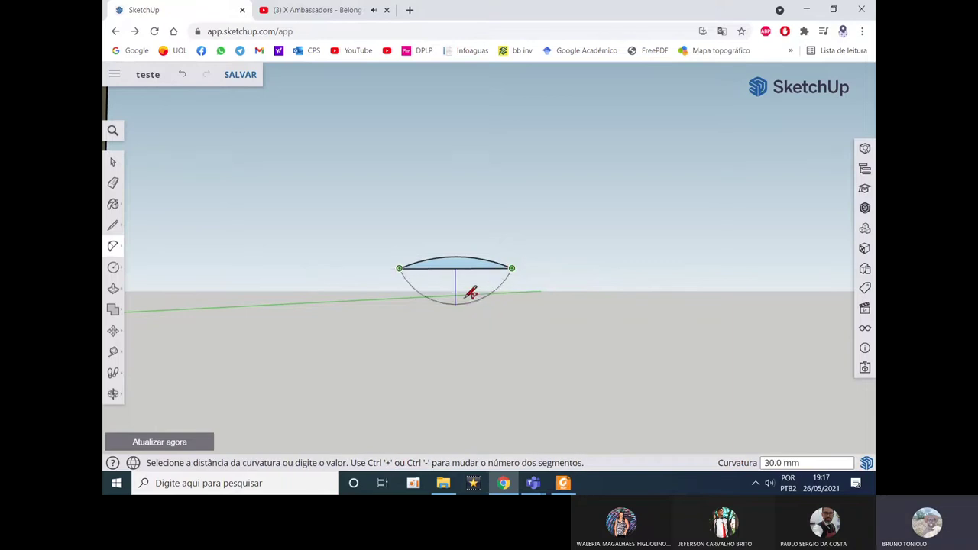
click(470, 280)
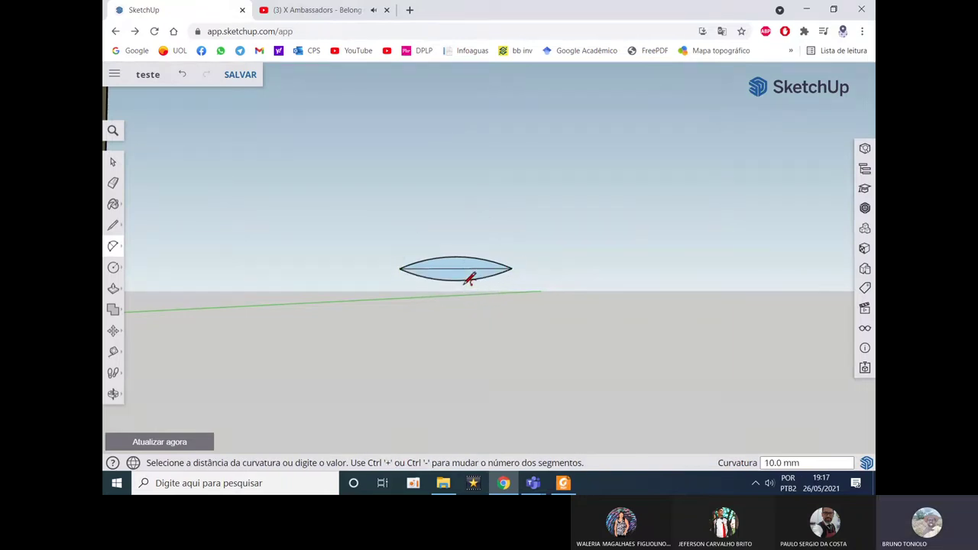
key(space)
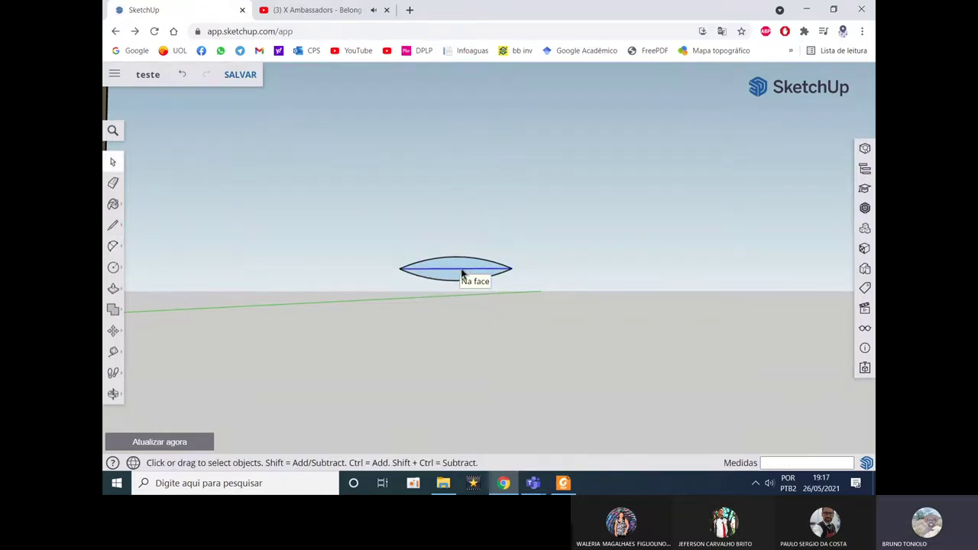
Step: Copy the lens tip-to-tip to the right of the original, checking the PDF handle detail
click(554, 483)
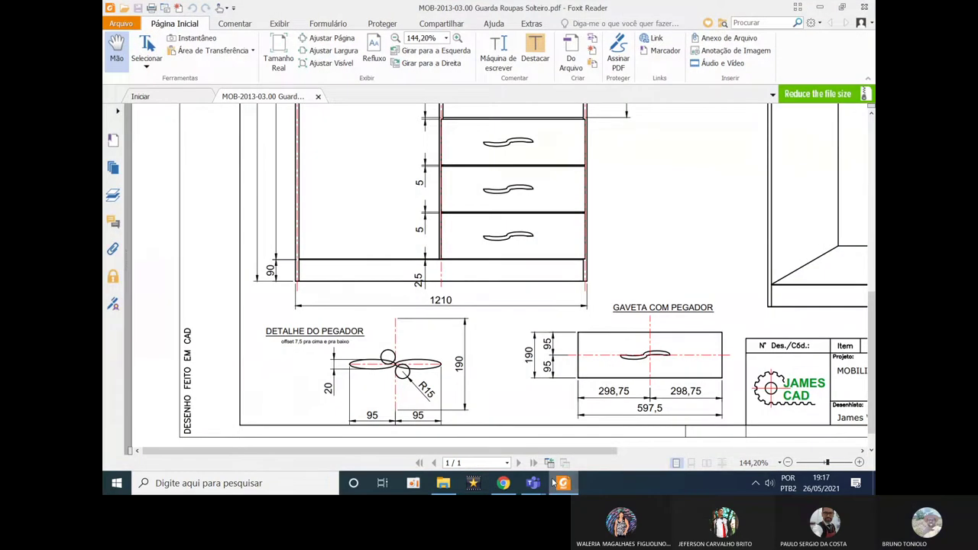
click(554, 483)
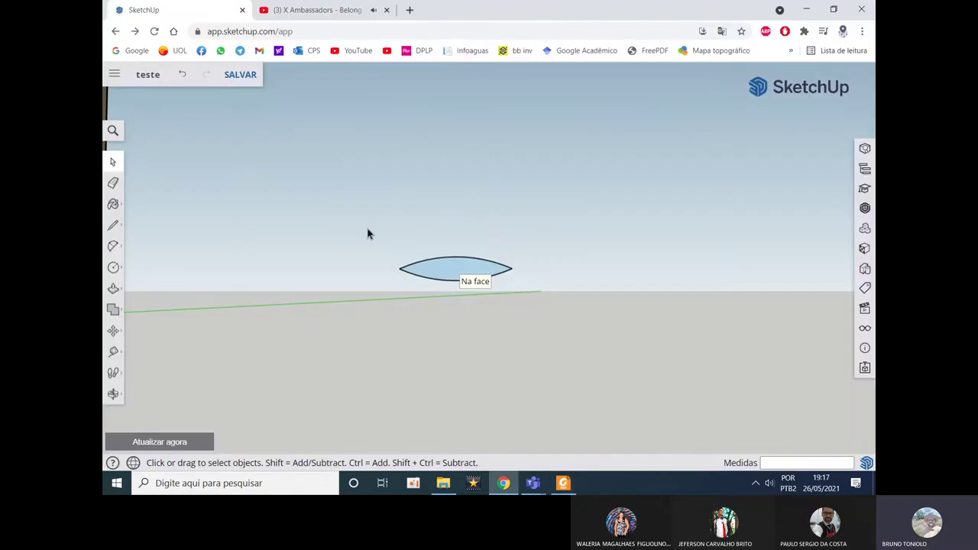
click(113, 330)
click(399, 269)
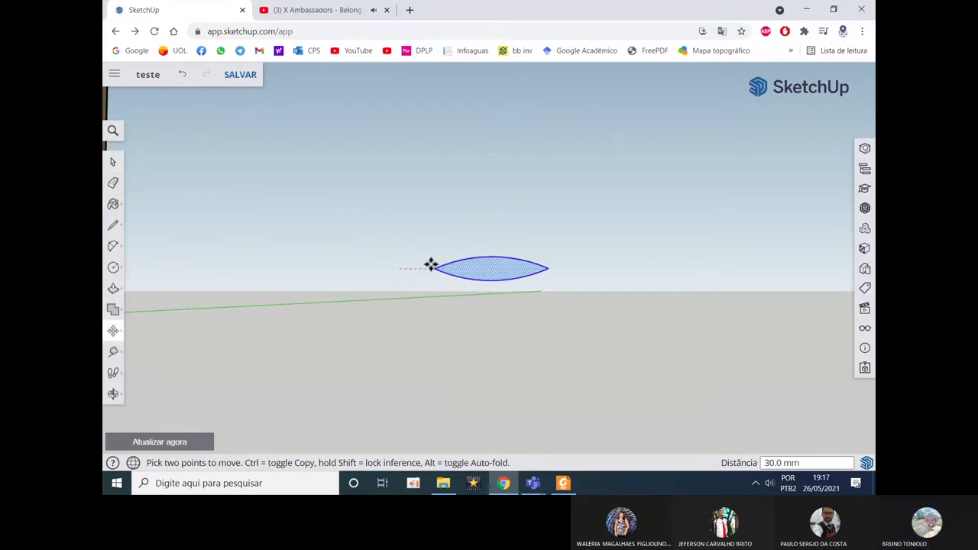
key(ctrl)
click(512, 268)
key(space)
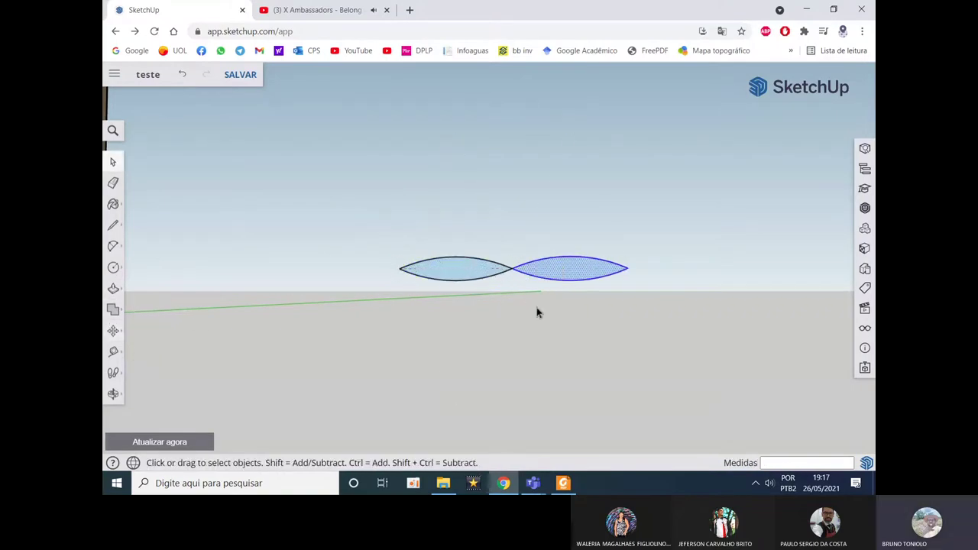
click(563, 483)
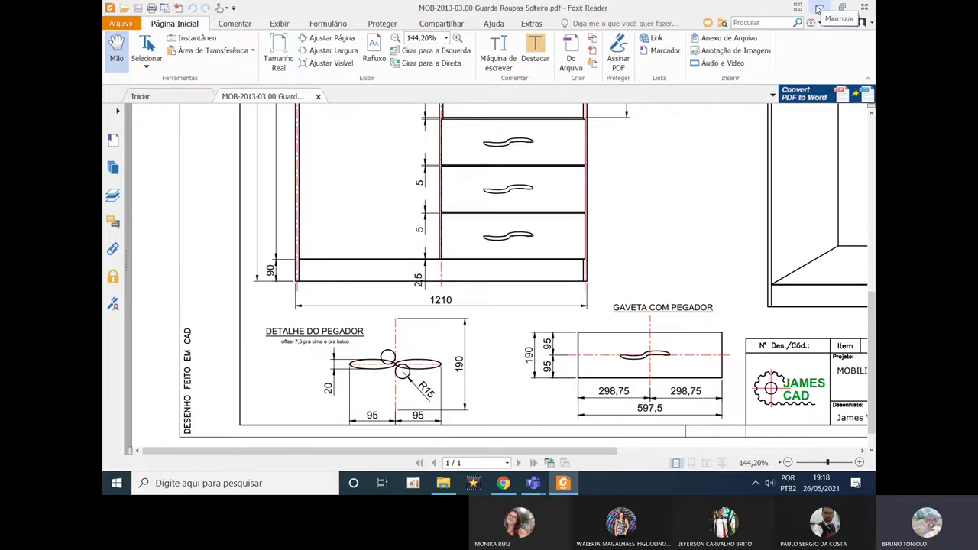
click(819, 9)
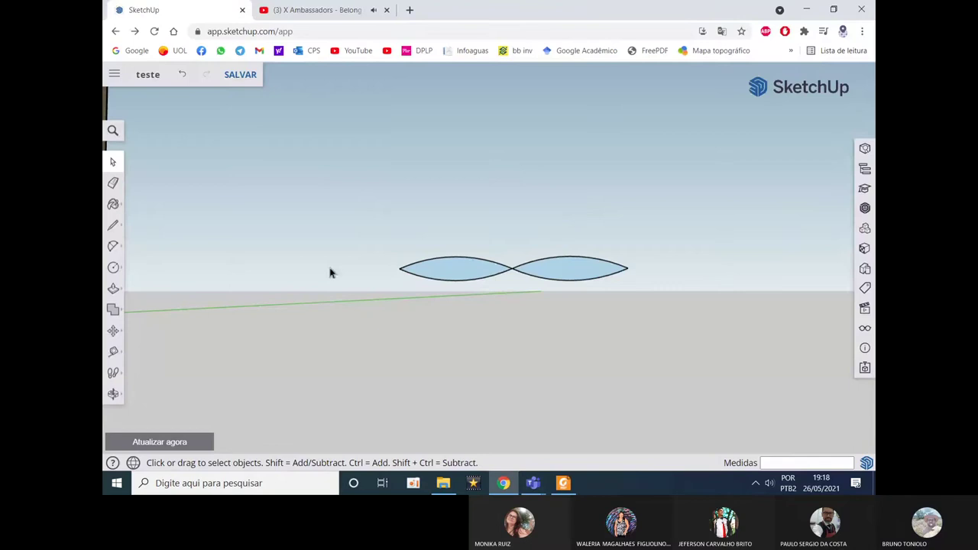
click(567, 485)
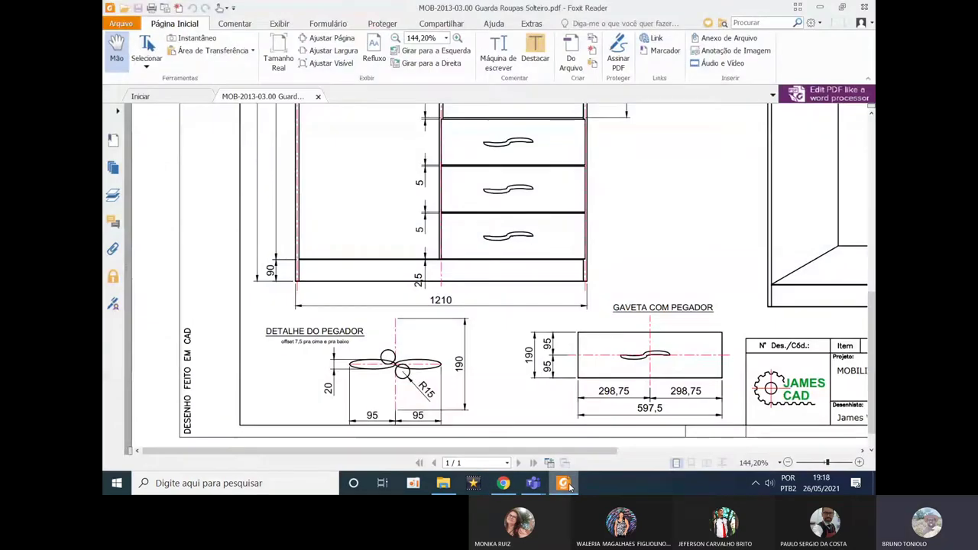
click(567, 484)
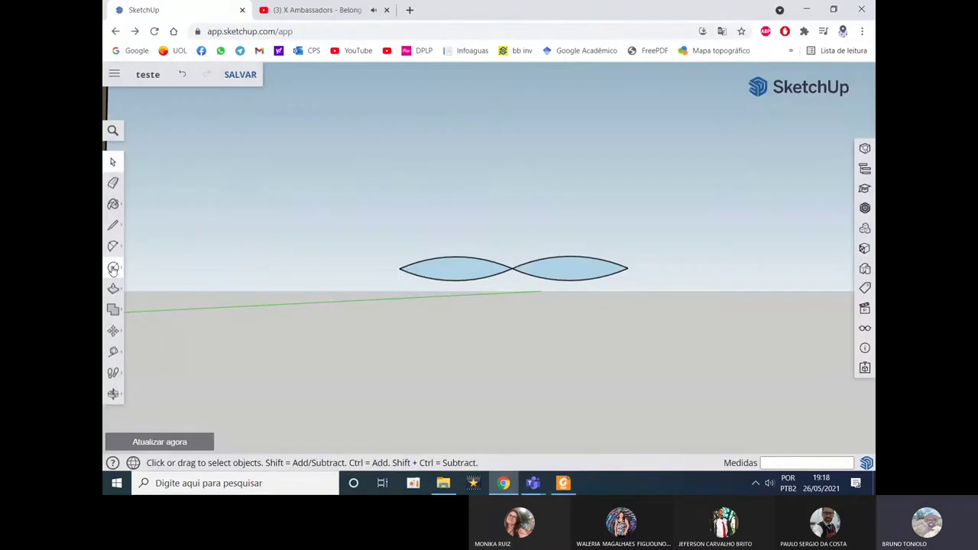
Step: Draw a 15 mm-radius circle above the junction of the two lenses
click(113, 267)
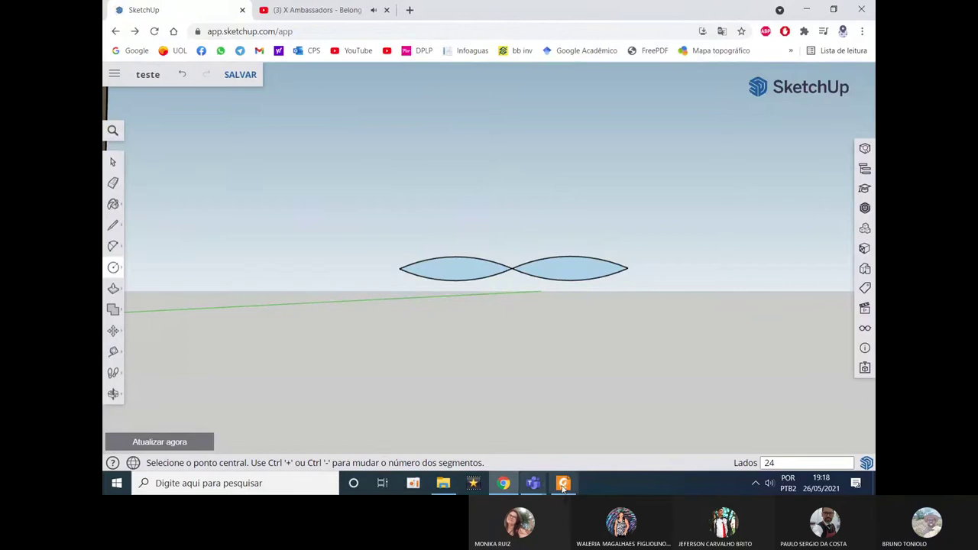
click(567, 485)
click(567, 484)
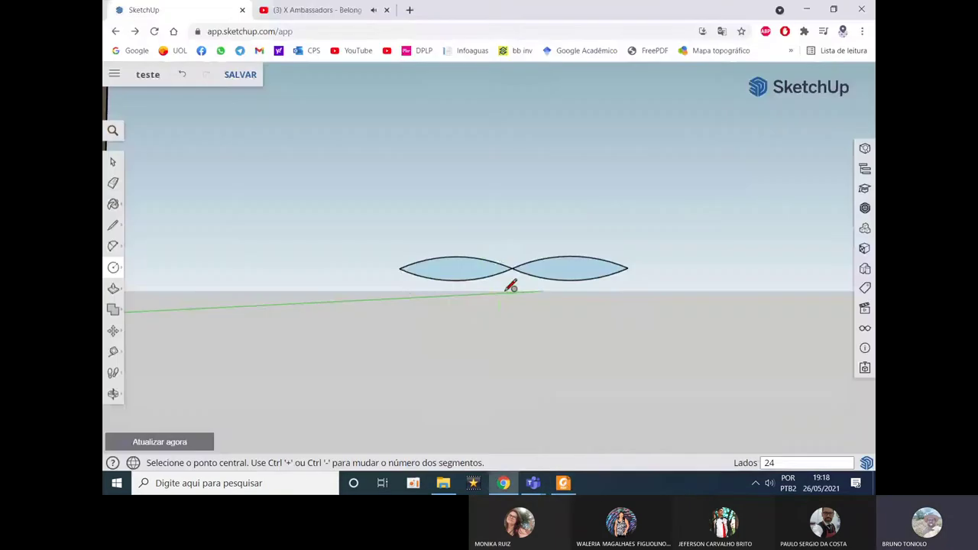
click(503, 218)
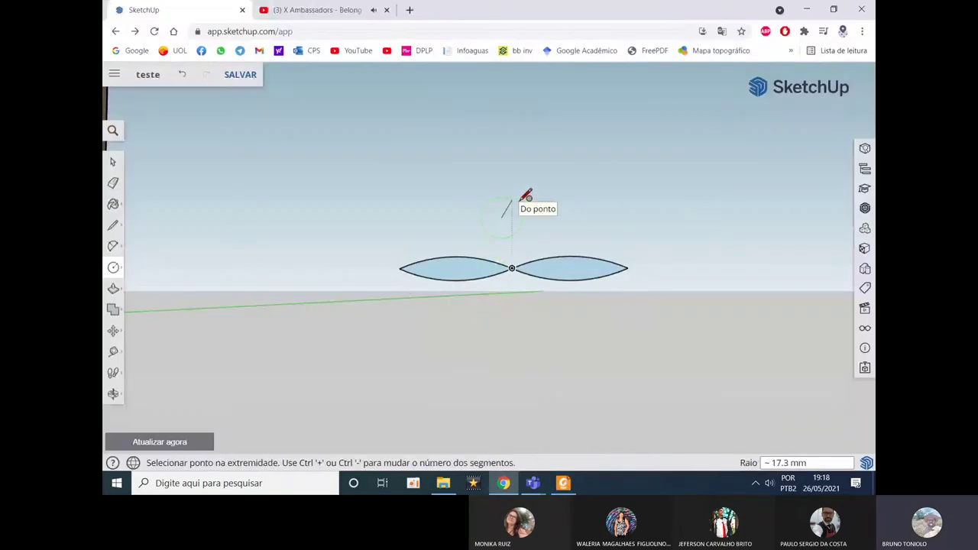
click(522, 199)
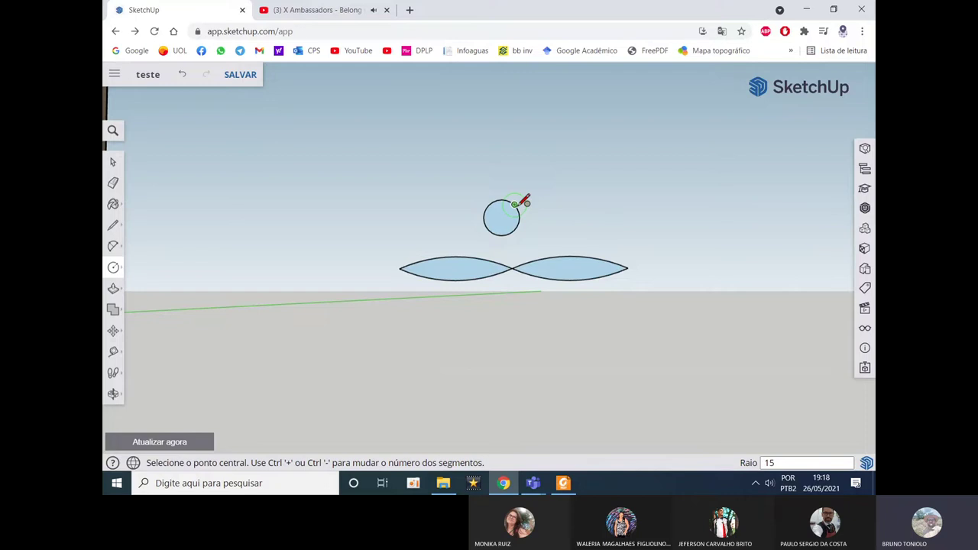
key(space)
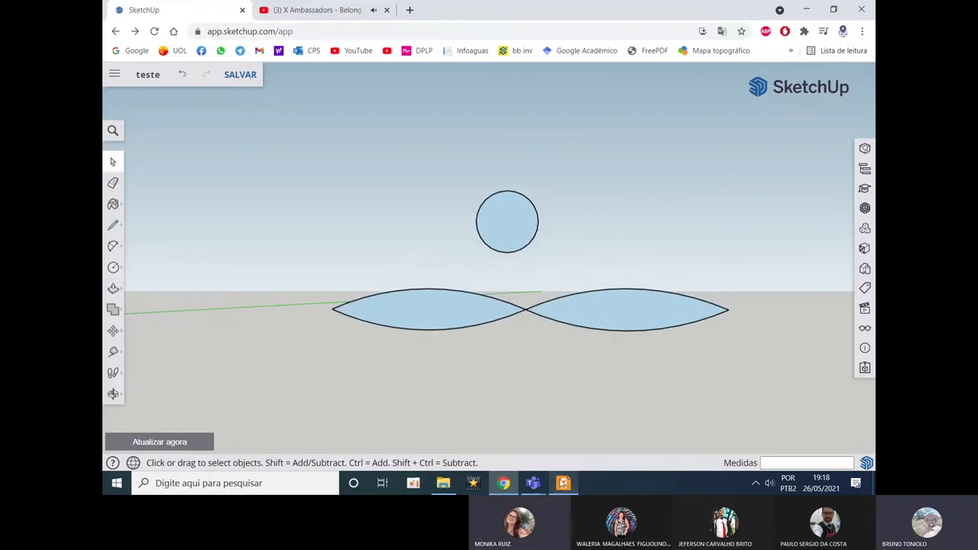
click(563, 483)
click(563, 483)
Step: Draw a straight line through both lenses from the left tip to the right tip
click(113, 225)
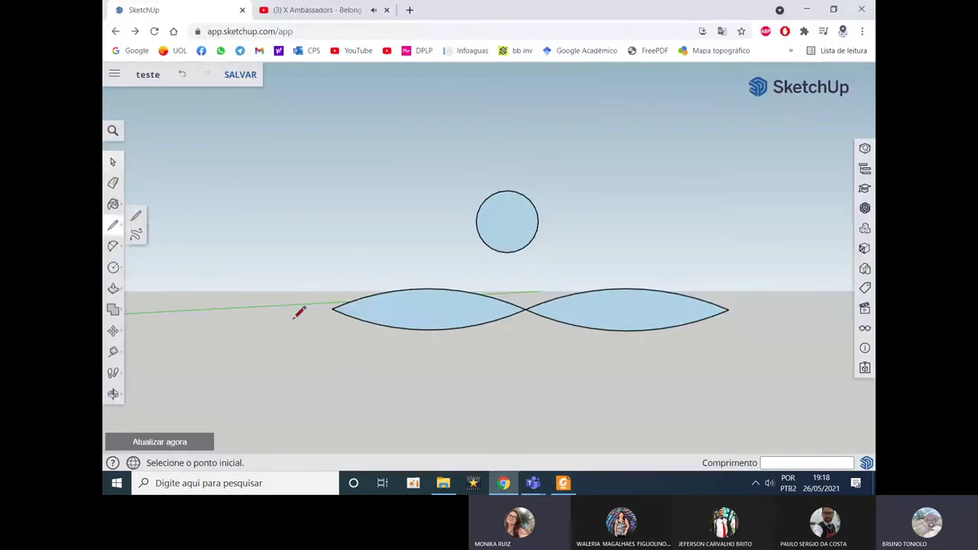
click(332, 309)
click(525, 309)
click(711, 303)
key(space)
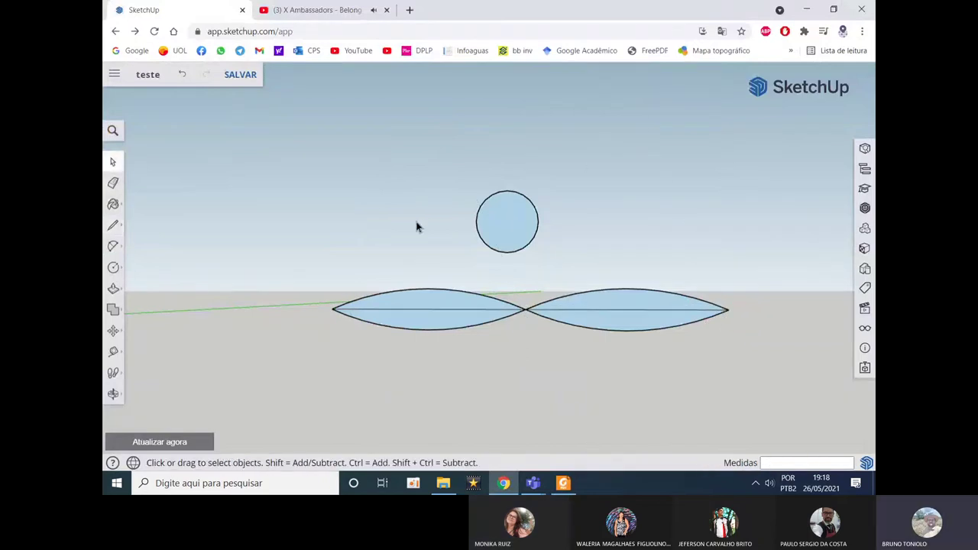
scroll(434, 255, down, 5)
scroll(439, 252, up, 1)
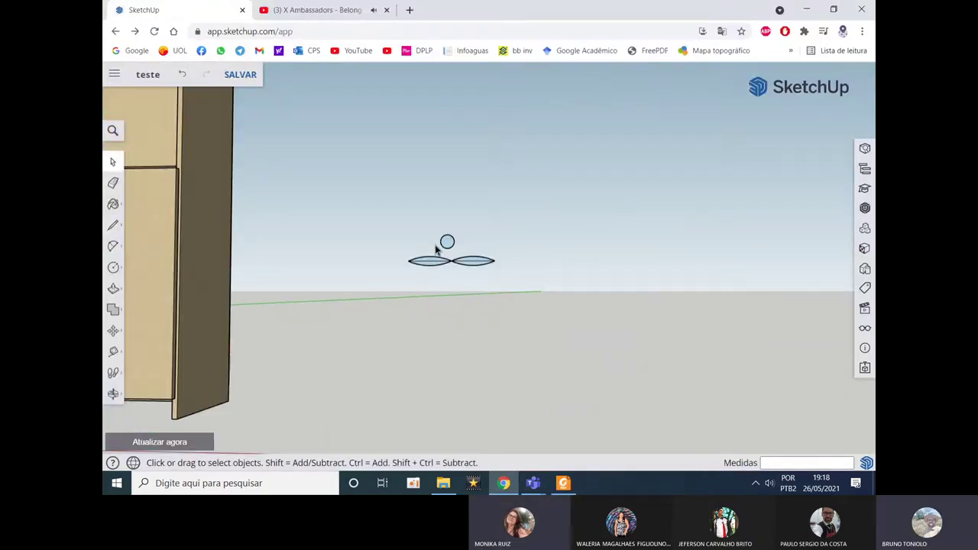
scroll(447, 265, up, 1)
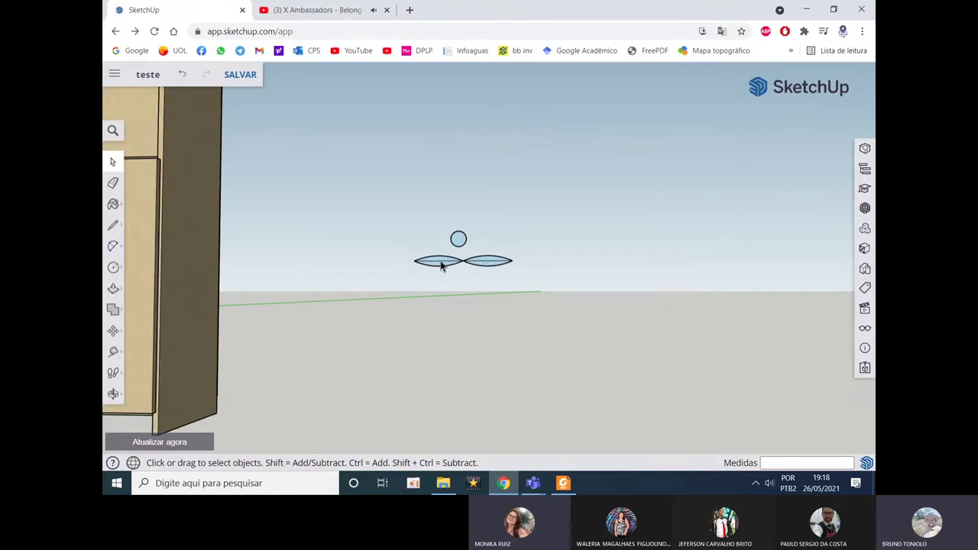
scroll(447, 265, up, 1)
scroll(451, 265, up, 1)
scroll(452, 266, up, 1)
drag(437, 177, 519, 236)
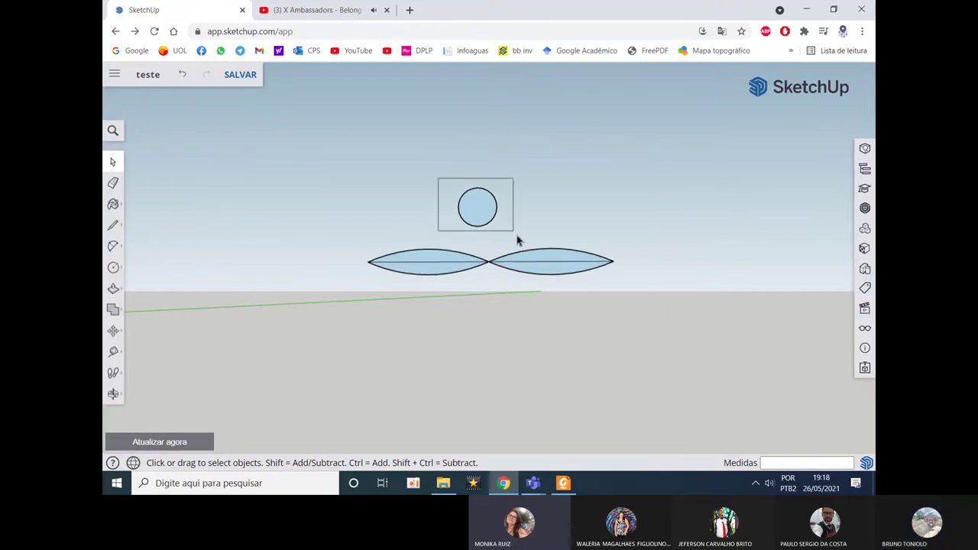
Step: Make the circle a group and move it onto the lenses' intersection
right_click(486, 208)
click(506, 287)
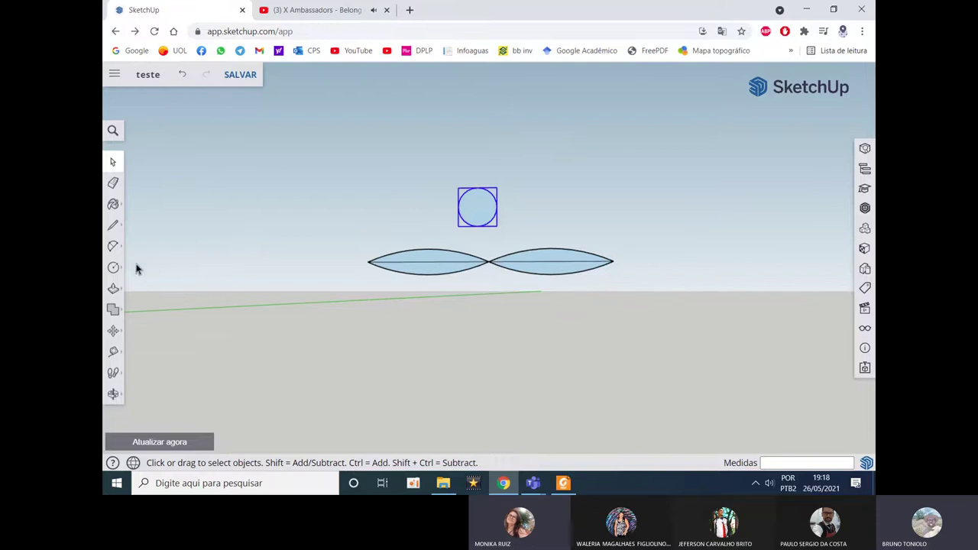
click(151, 330)
scroll(475, 218, up, 1)
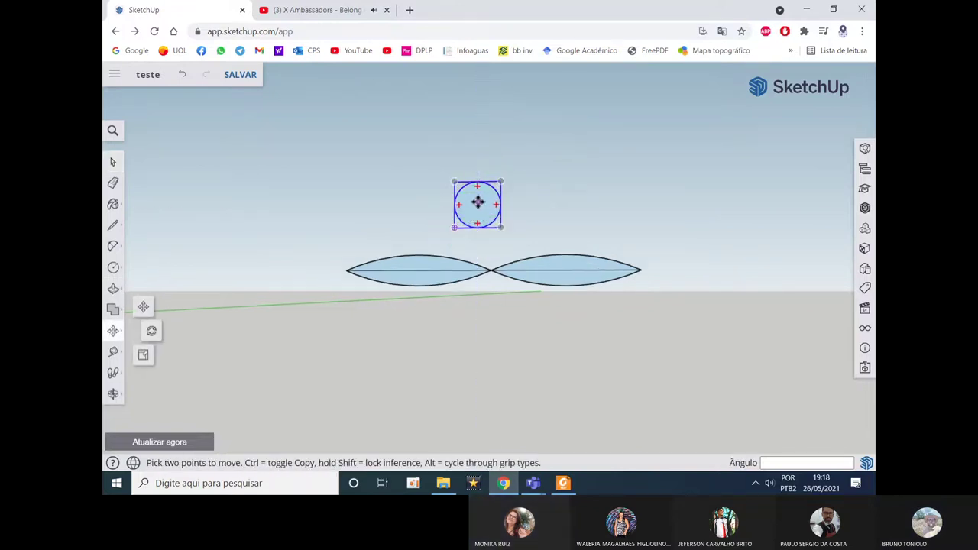
scroll(477, 206, up, 1)
scroll(475, 211, up, 2)
scroll(474, 215, up, 1)
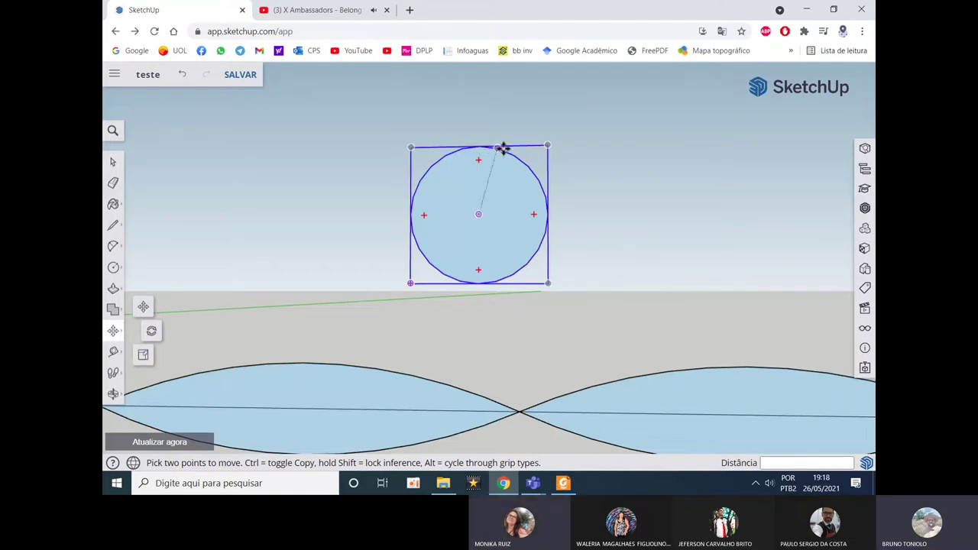
click(480, 215)
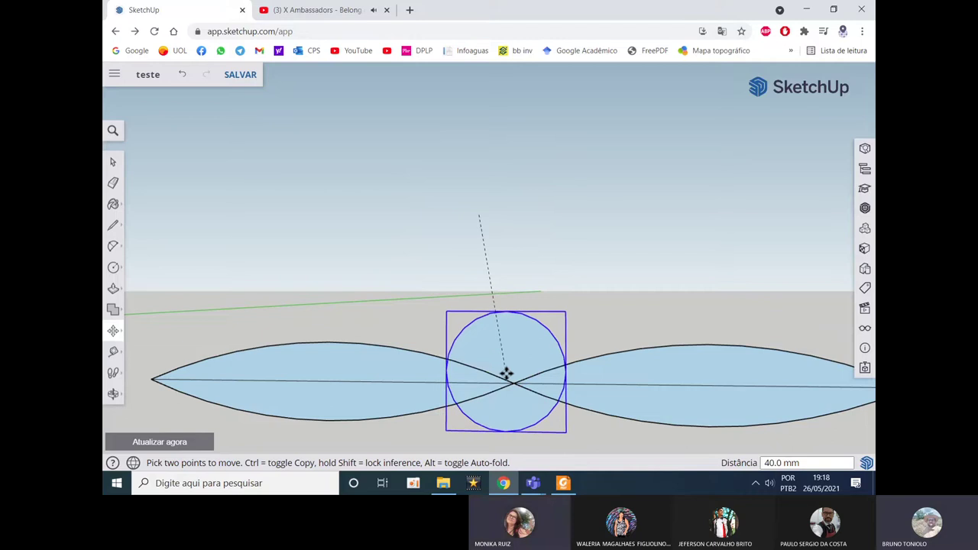
click(513, 381)
Step: Shift the circle left to touch the intersection and raise it 15 mm
click(512, 382)
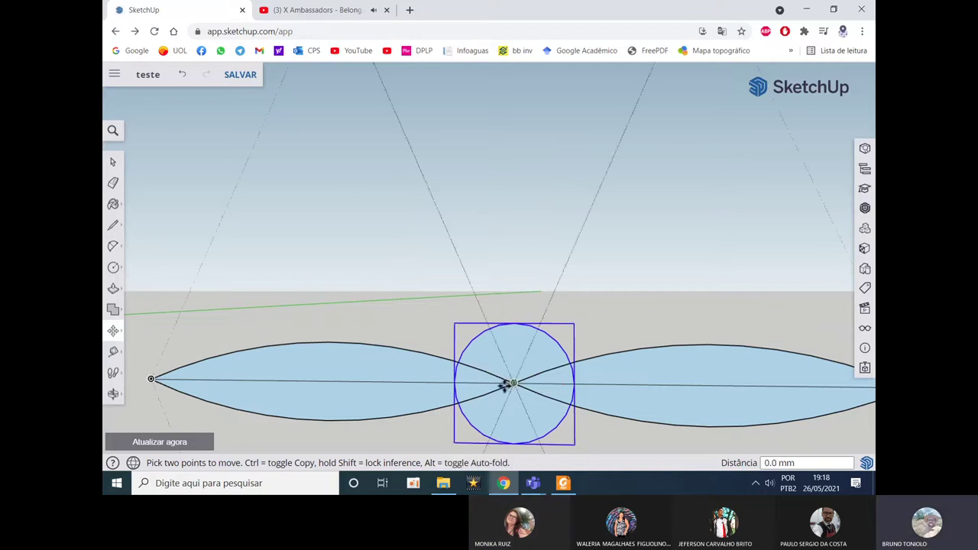
click(454, 382)
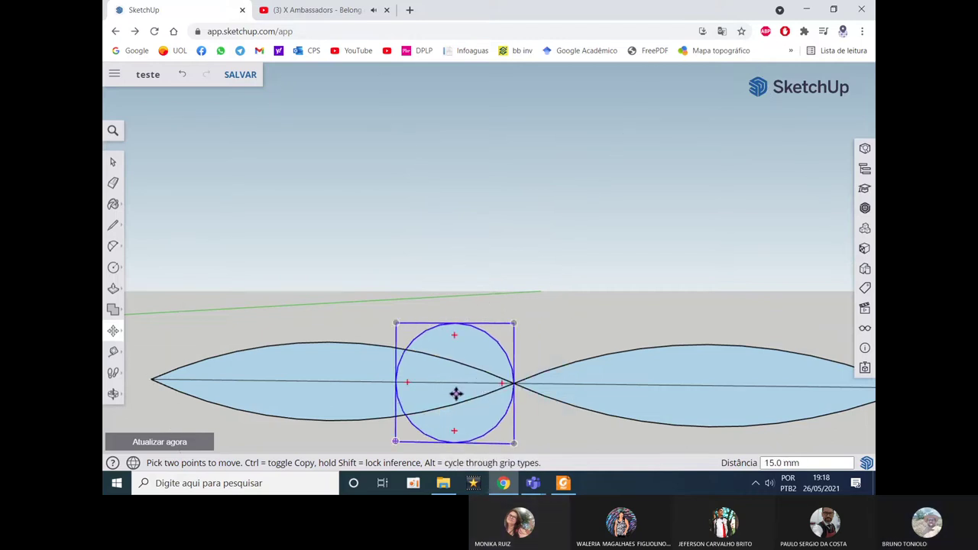
click(455, 382)
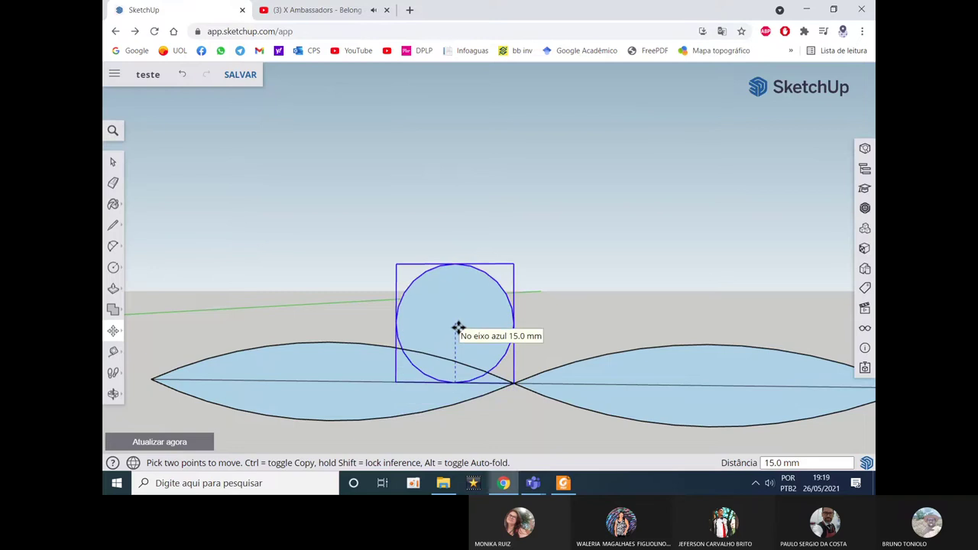
click(563, 483)
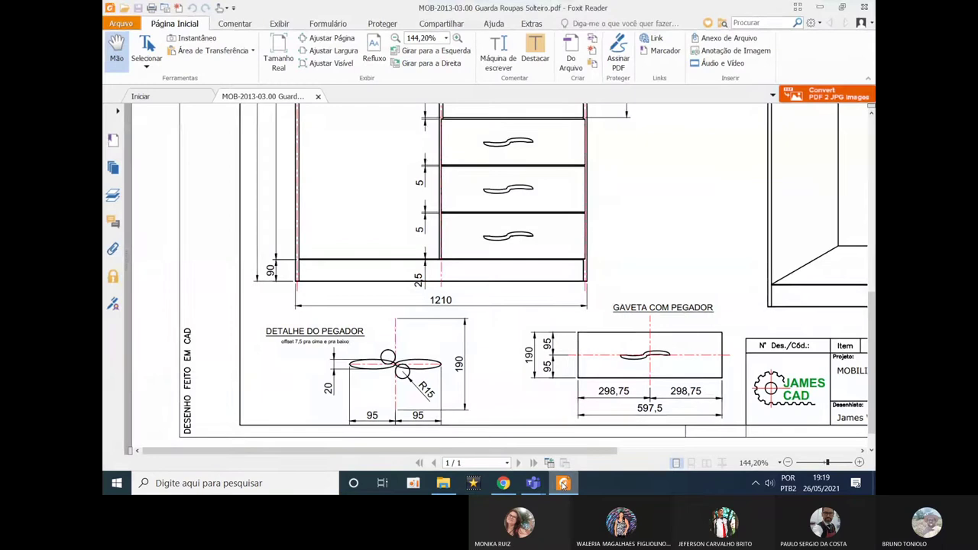
click(563, 483)
scroll(525, 316, down, 5)
Step: Copy the circle below the lenses and shift the copy 30 mm along the red axis
scroll(525, 316, up, 5)
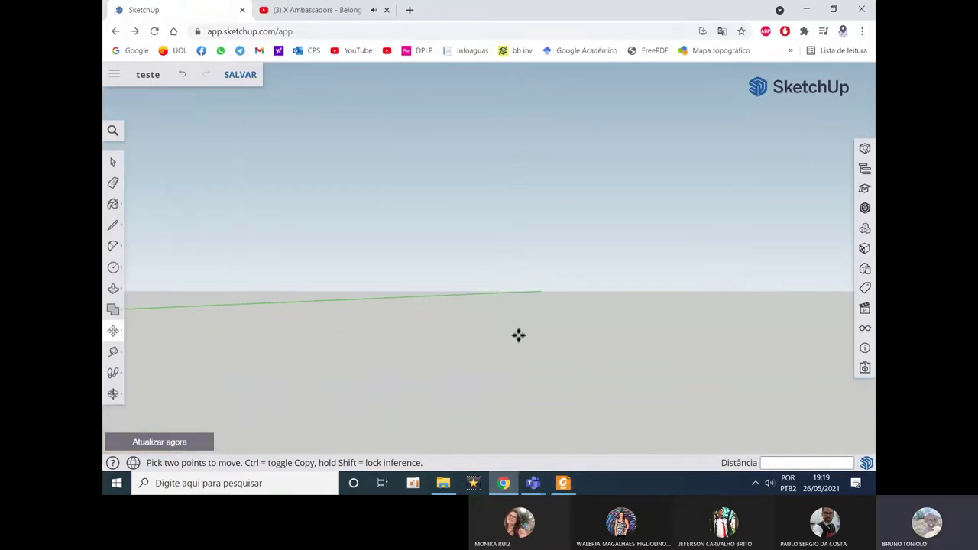
scroll(535, 321, up, 3)
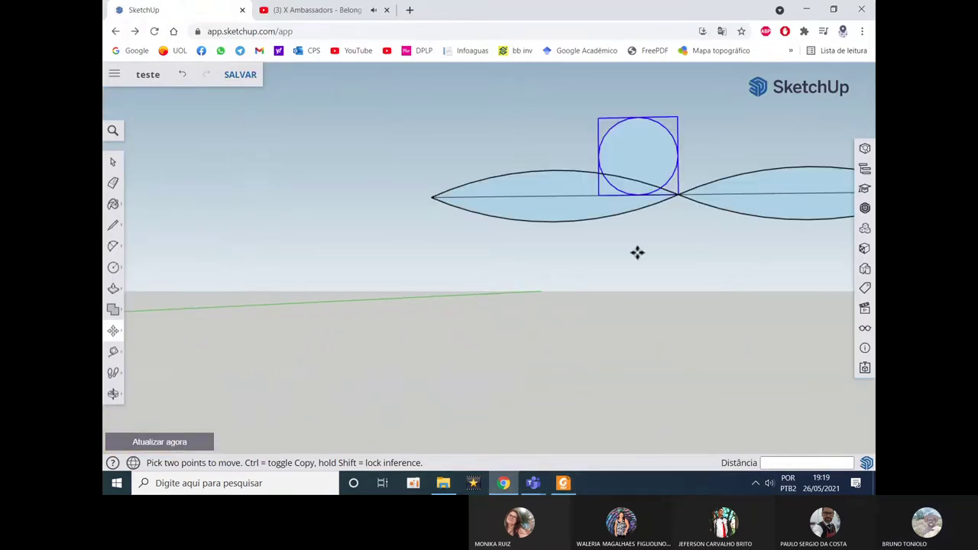
key(ctrl)
click(641, 159)
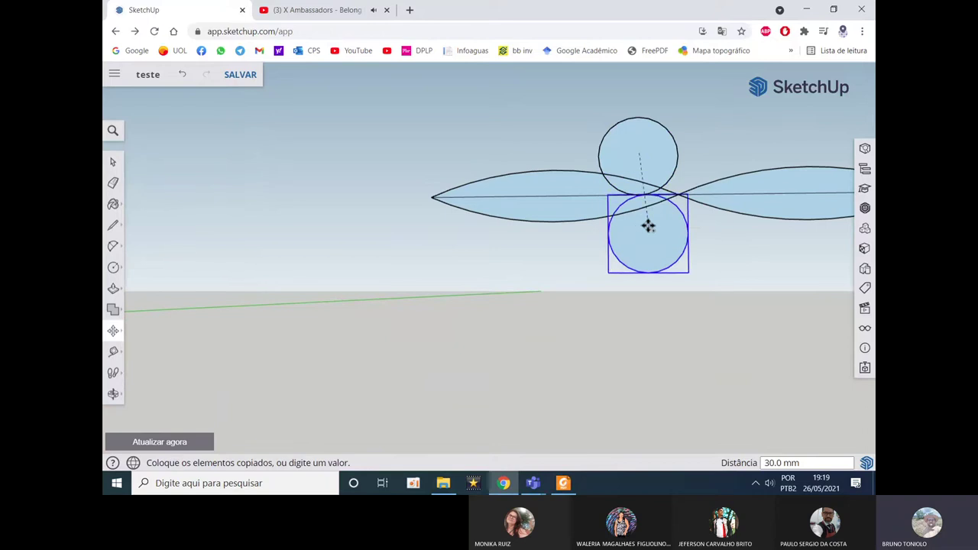
click(642, 229)
click(645, 232)
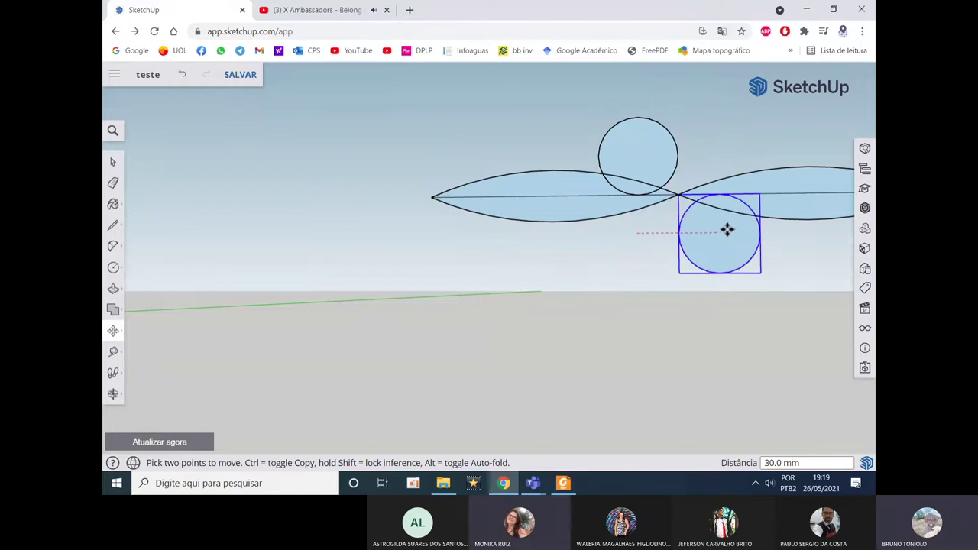
Step: Compare the two-circle handle shape with the PDF drawing and exit the Move tool
scroll(594, 233, down, 5)
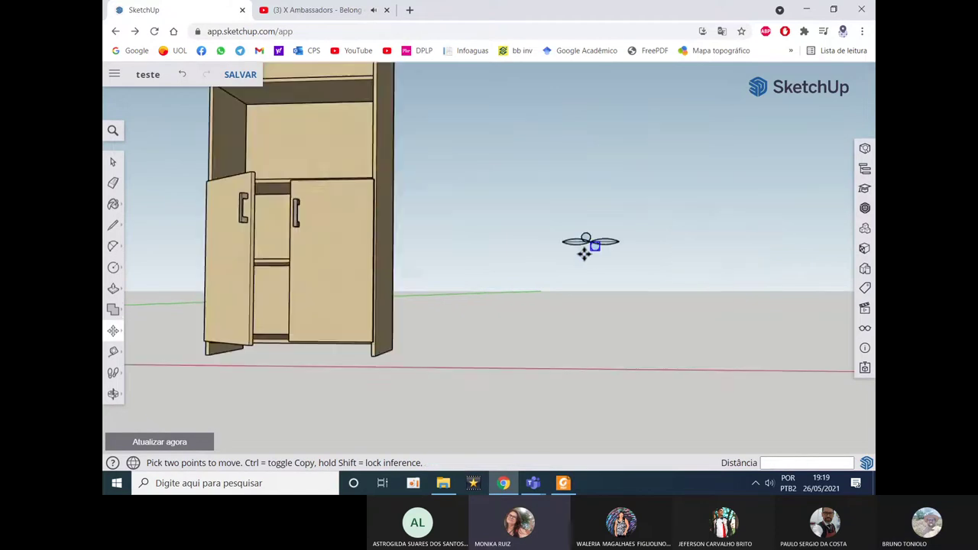
scroll(587, 245, up, 2)
scroll(585, 245, up, 2)
scroll(581, 243, down, 5)
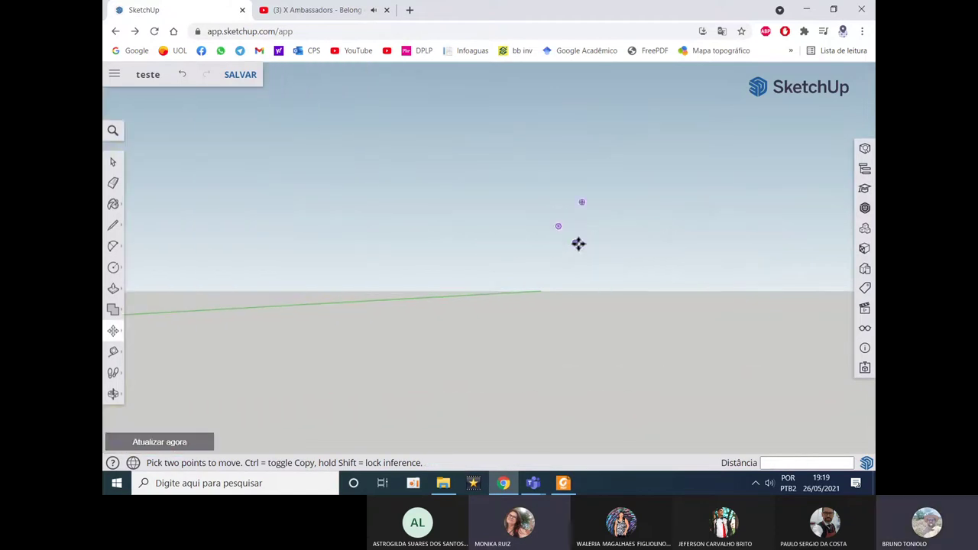
scroll(578, 245, up, 5)
click(565, 488)
click(565, 487)
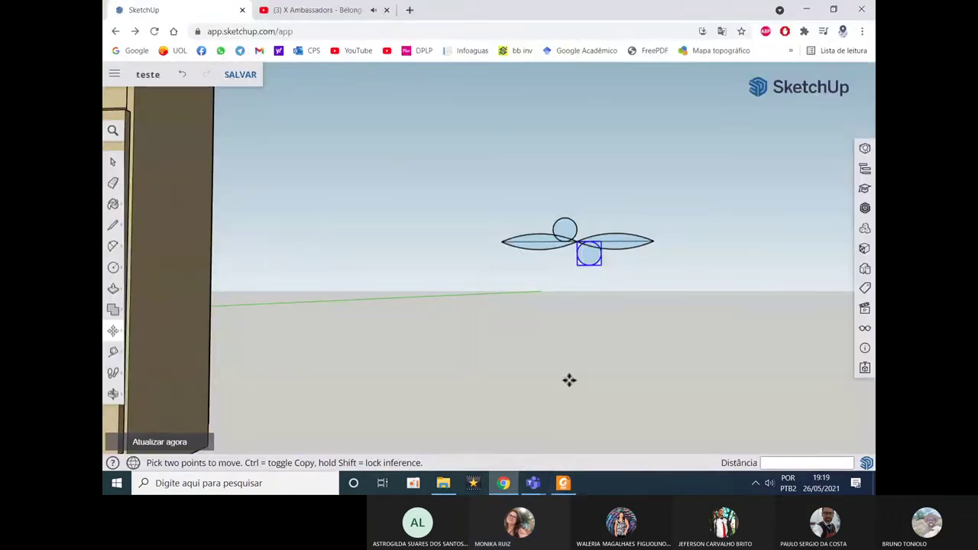
key(space)
scroll(579, 260, up, 3)
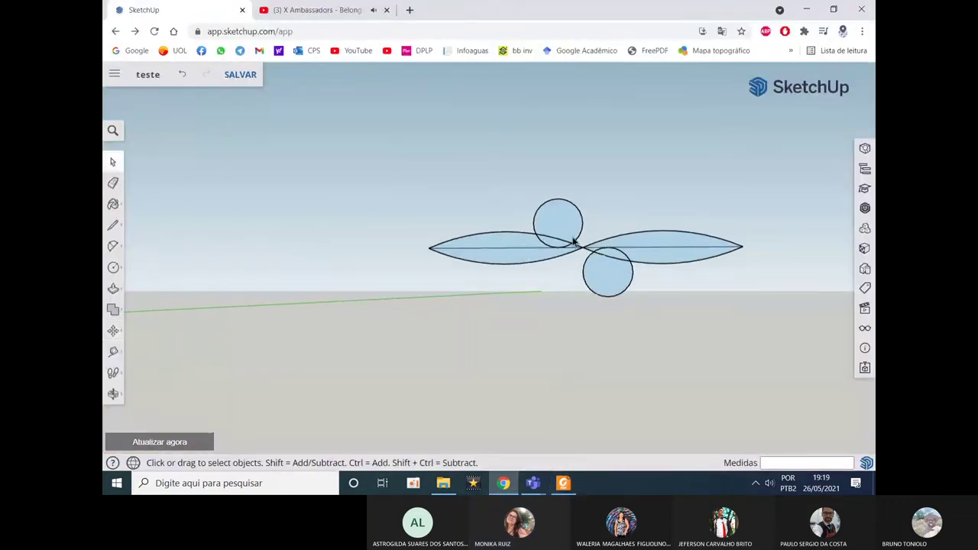
Step: Explode the lower circle group into loose geometry
click(560, 235)
right_click(560, 237)
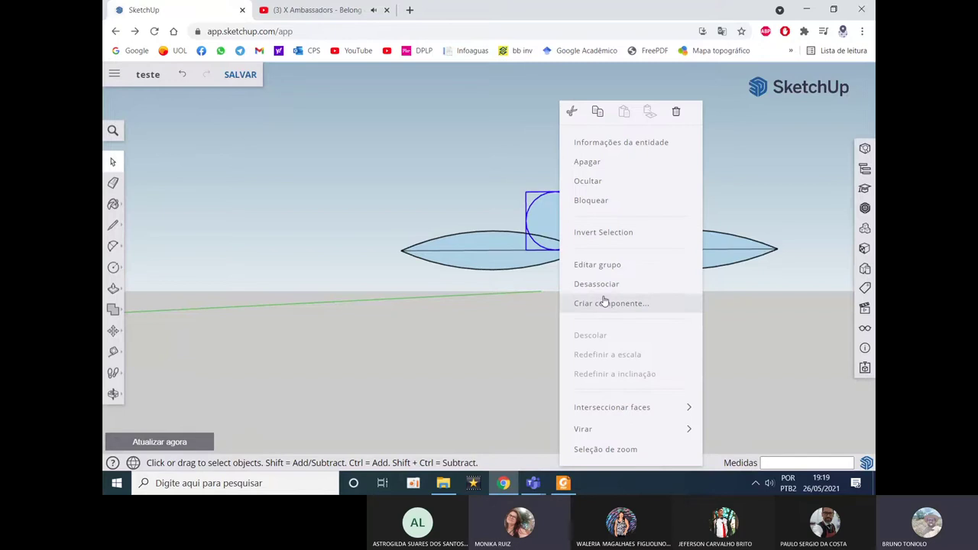
right_click(622, 295)
click(656, 284)
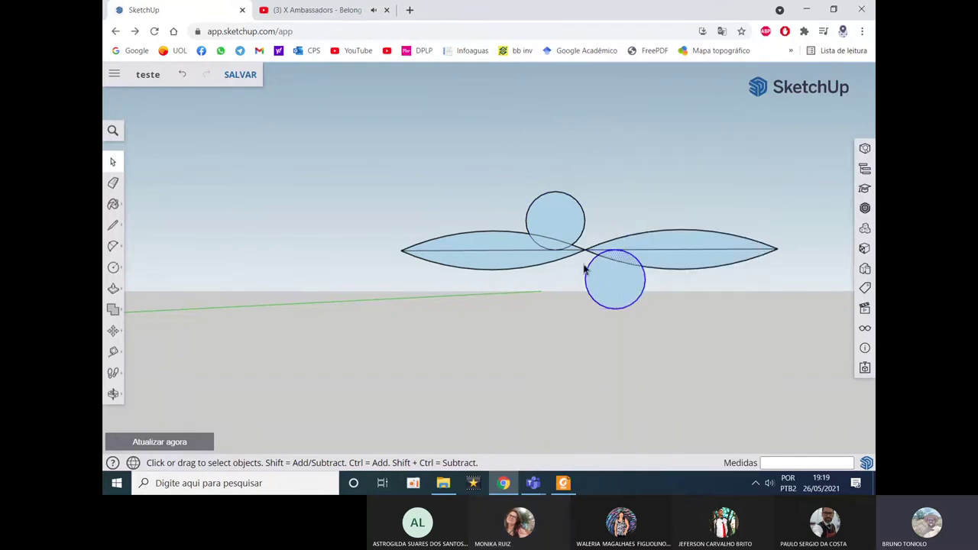
right_click(533, 255)
key(Escape)
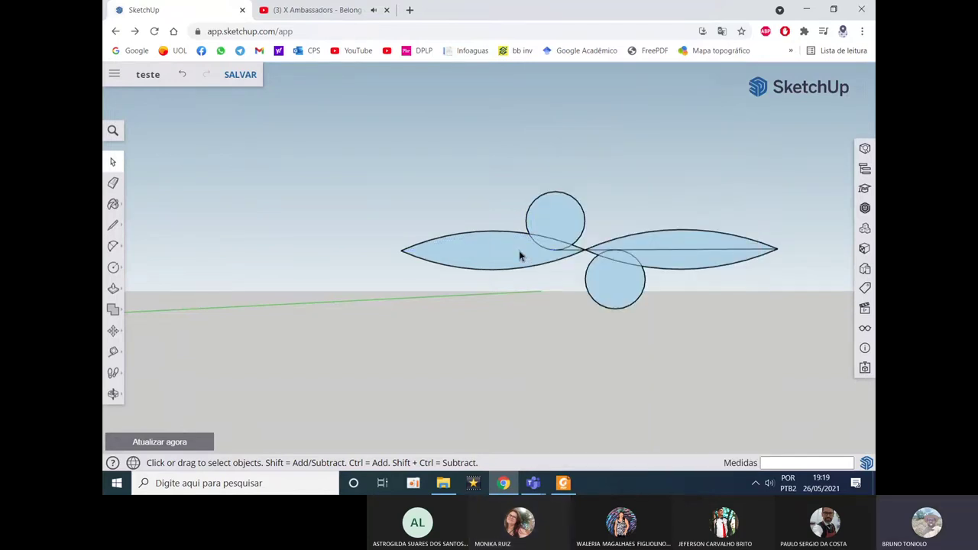
Step: Delete the upper circle's face and outline, leaving its arc inside the lens
click(563, 231)
key(Delete)
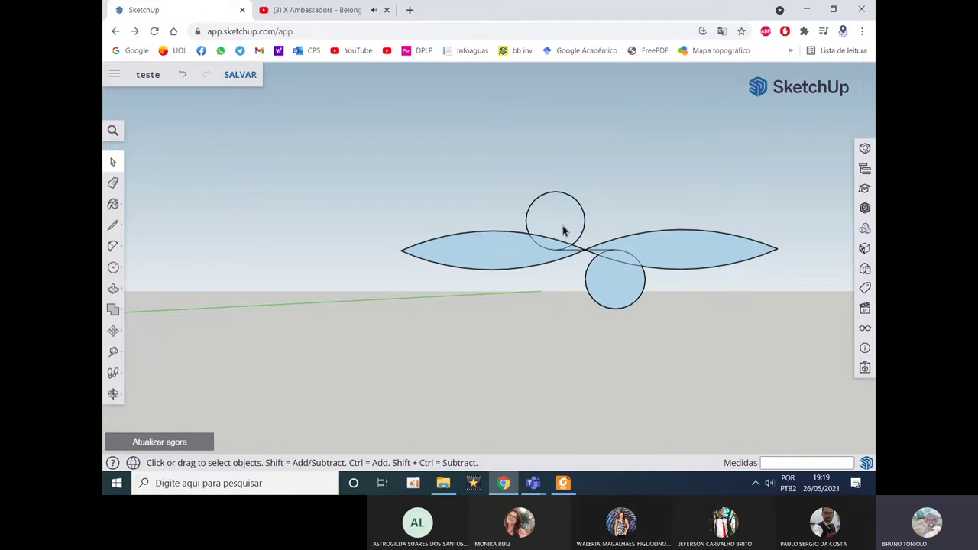
click(584, 233)
key(Delete)
Step: Delete the lower circle's face, outline and the stray segment in the right lens, then show the PDF
scroll(579, 254, up, 1)
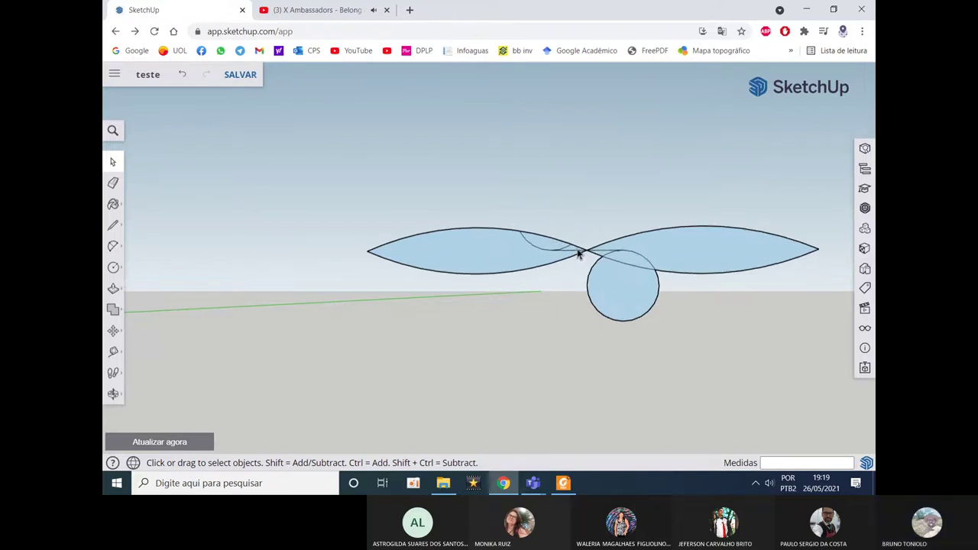
click(601, 277)
key(Delete)
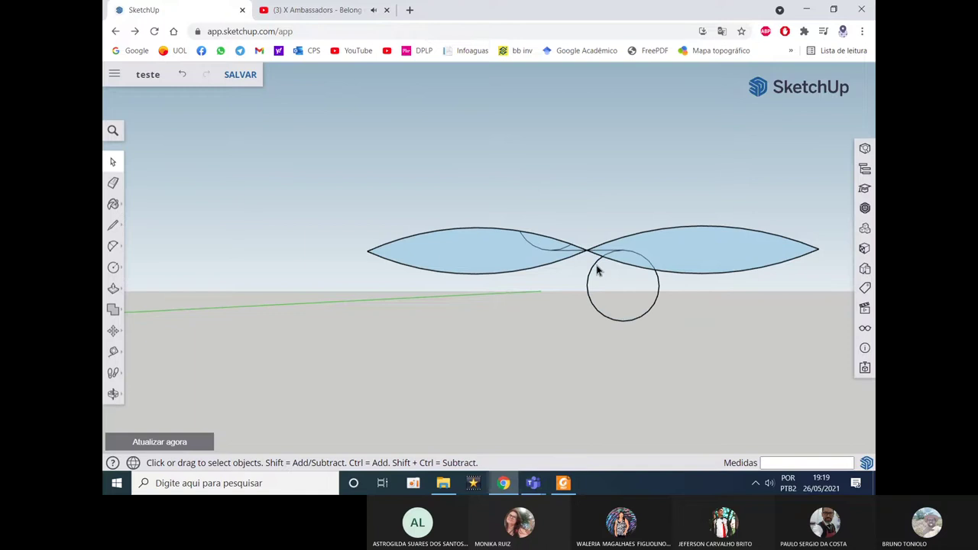
key(Delete)
scroll(597, 258, up, 2)
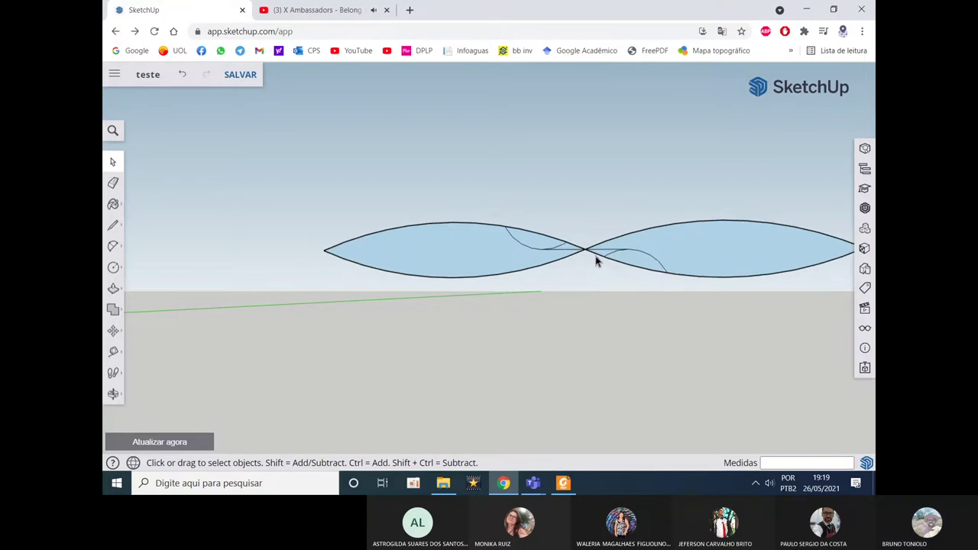
click(603, 252)
click(603, 252)
key(Delete)
click(563, 483)
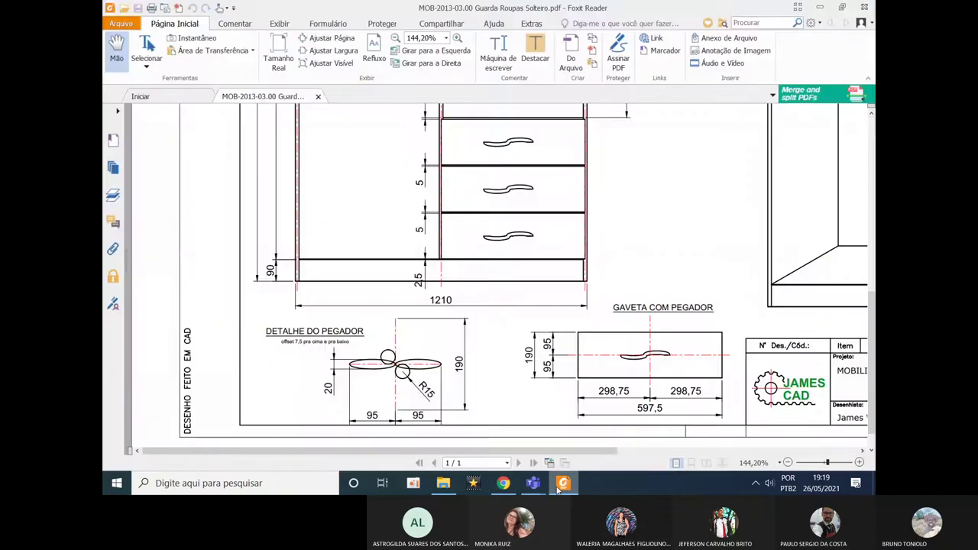
Step: Draw a 95 mm line from the lenses' intersection to the left tip and delete the upper face
click(559, 489)
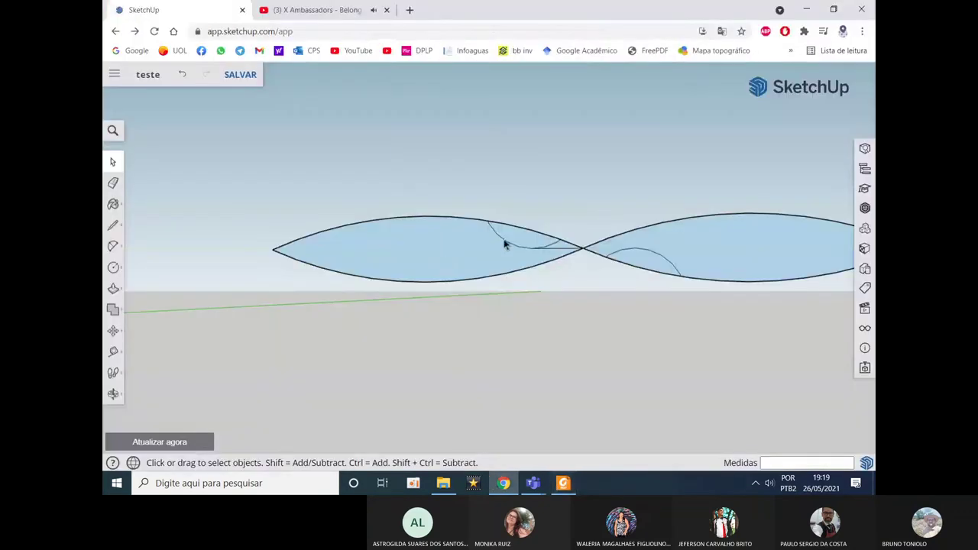
click(112, 225)
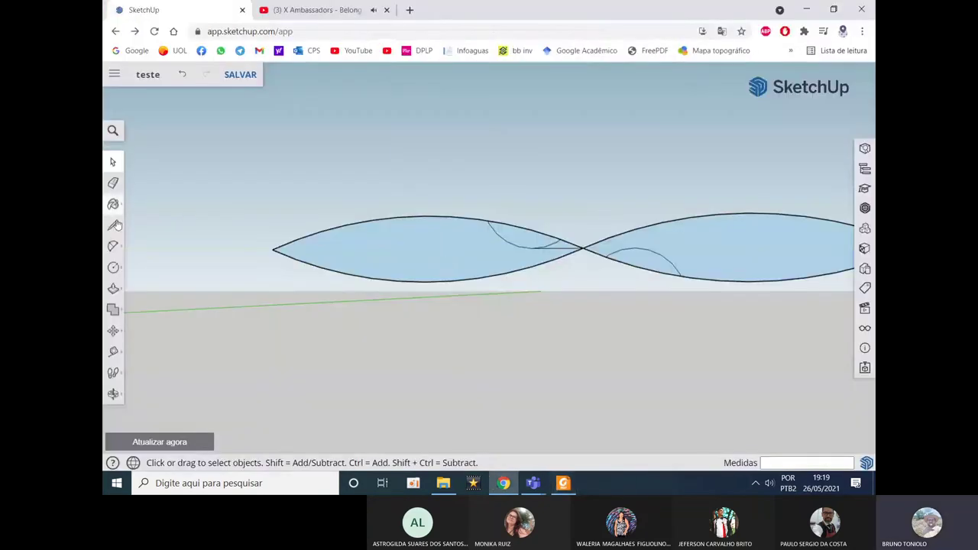
click(582, 248)
click(273, 249)
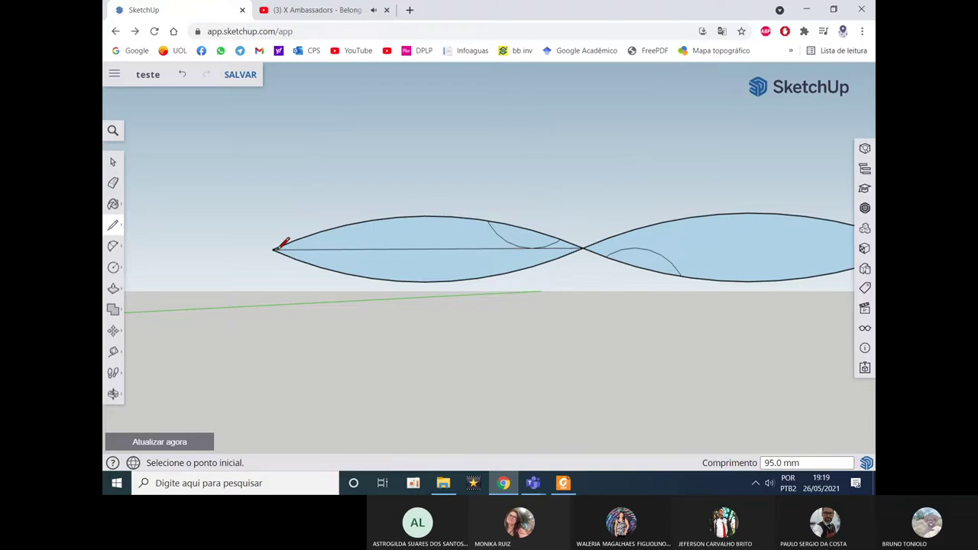
key(space)
click(367, 243)
key(Delete)
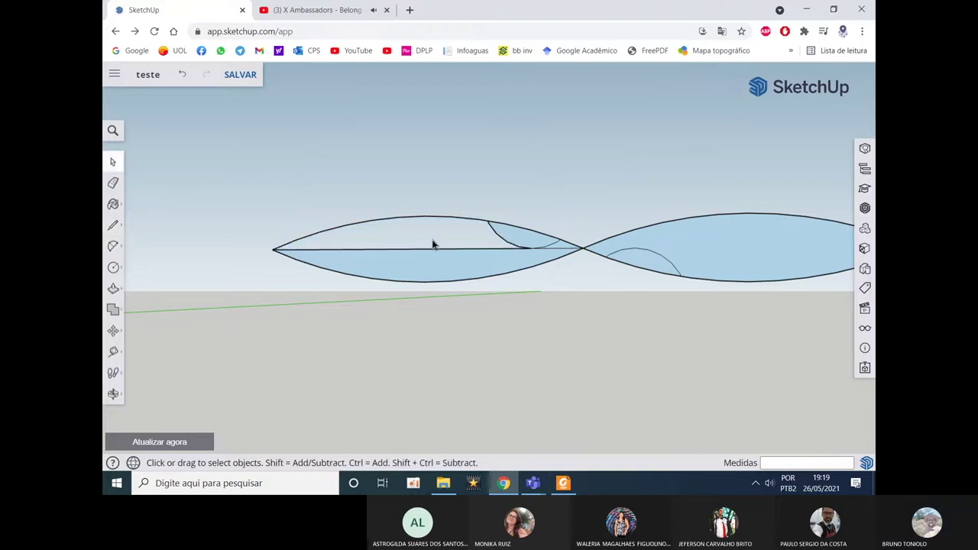
click(563, 483)
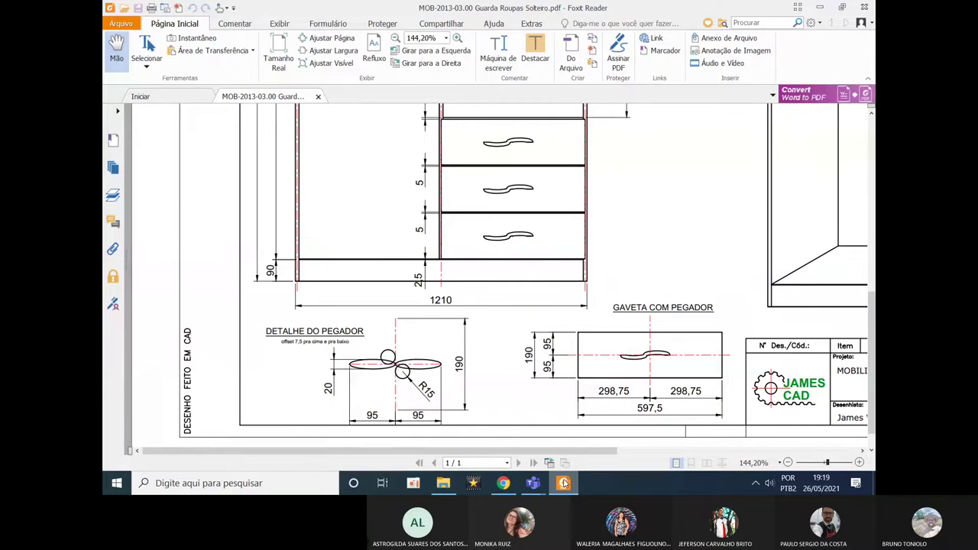
Step: Switch back and forth between the wardrobe PDF and the model to compare the handle detail, ending in SketchUp
click(563, 483)
click(563, 483)
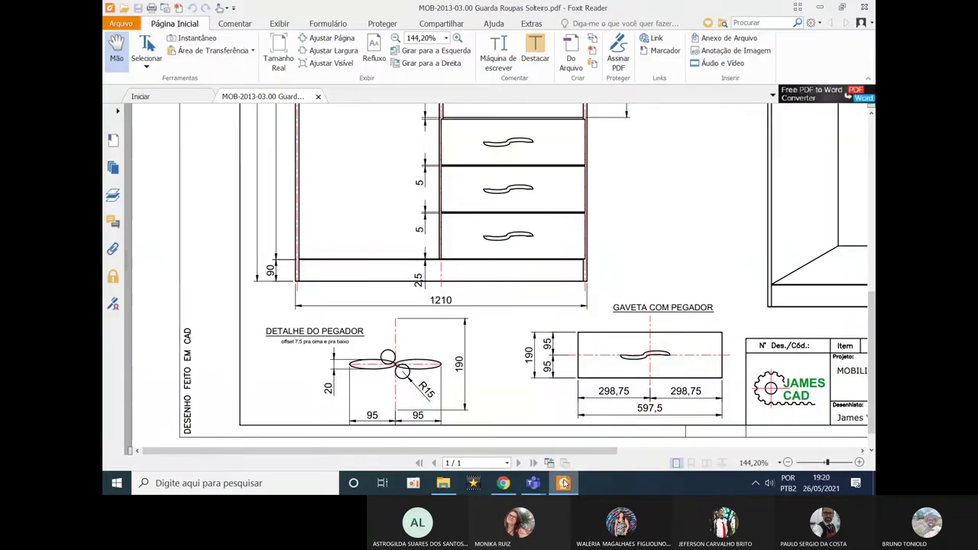
click(563, 483)
click(563, 483)
click(563, 483)
click(563, 483)
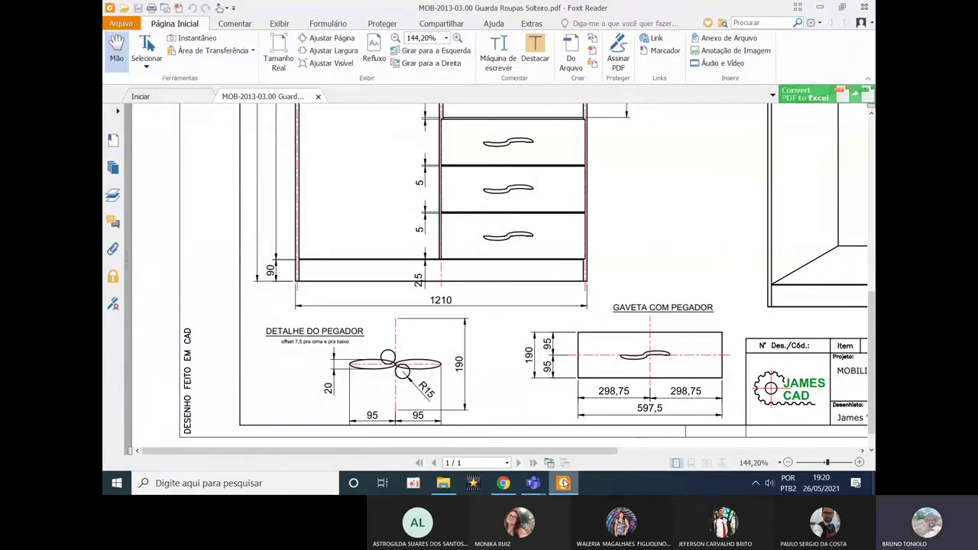
click(563, 483)
click(564, 483)
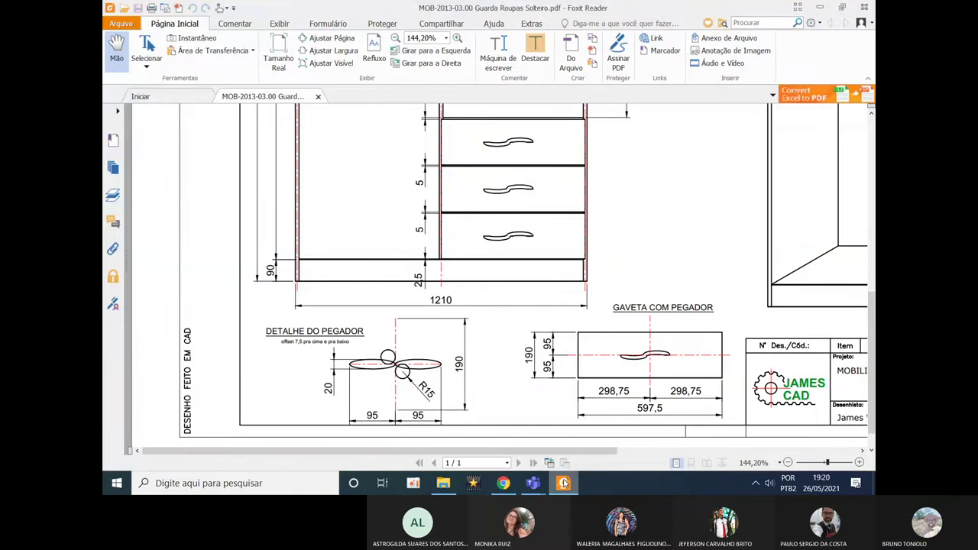
click(563, 483)
click(564, 483)
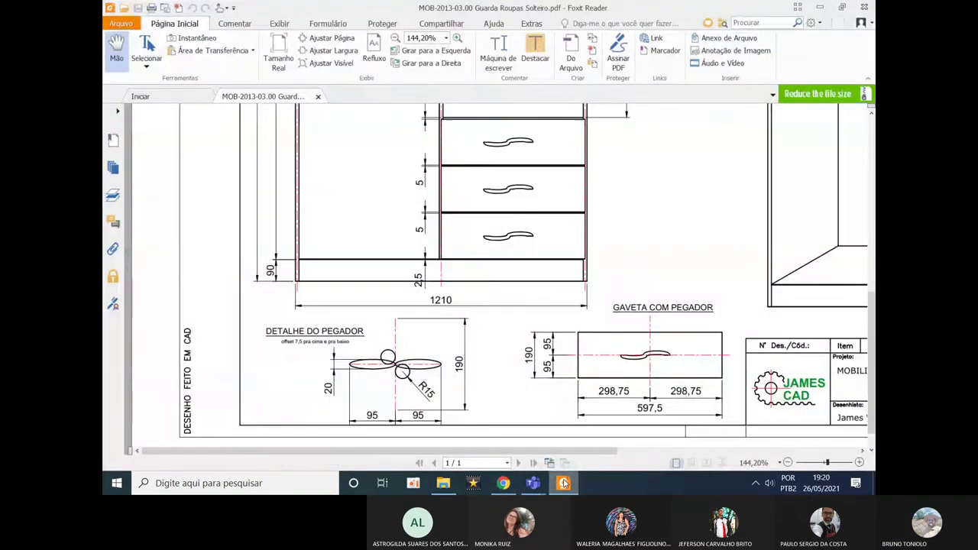
click(563, 483)
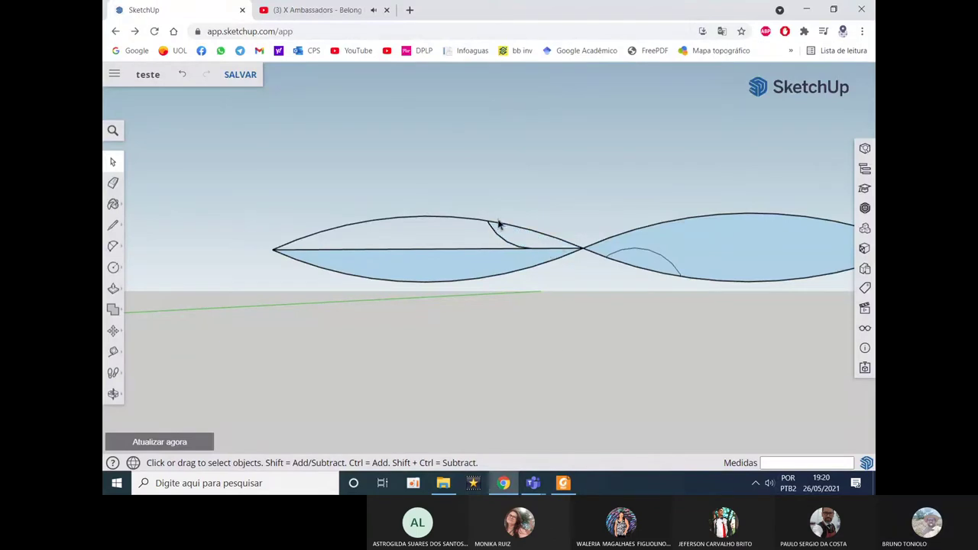
Step: Delete the left lens's upper arc and face, plus the small stray arc inside the right lens
key(Delete)
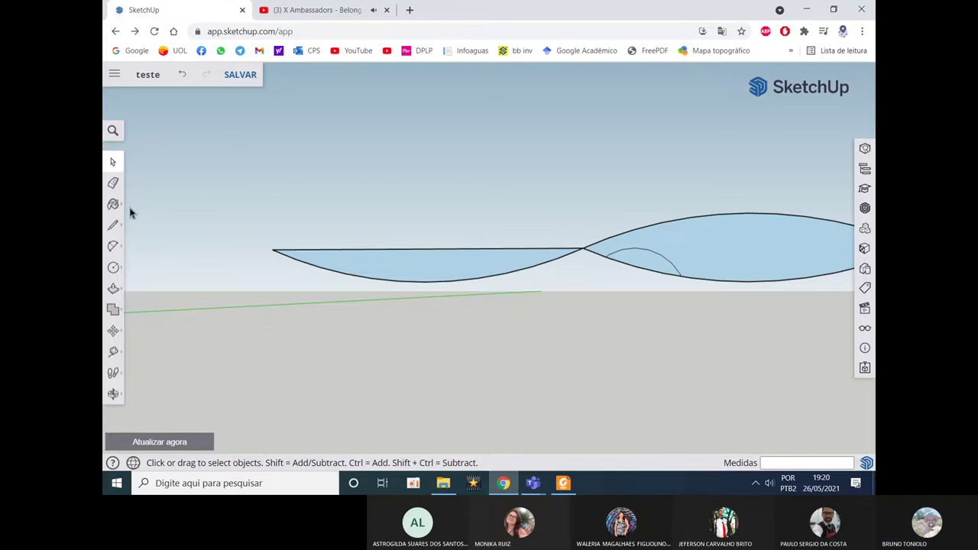
click(113, 226)
click(583, 248)
scroll(587, 243, down, 5)
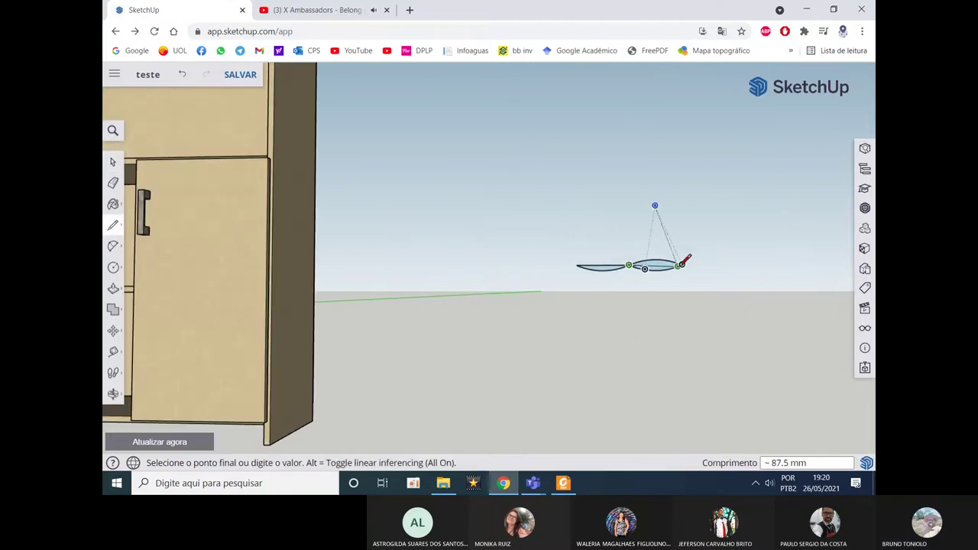
key(Escape)
key(space)
scroll(662, 279, up, 5)
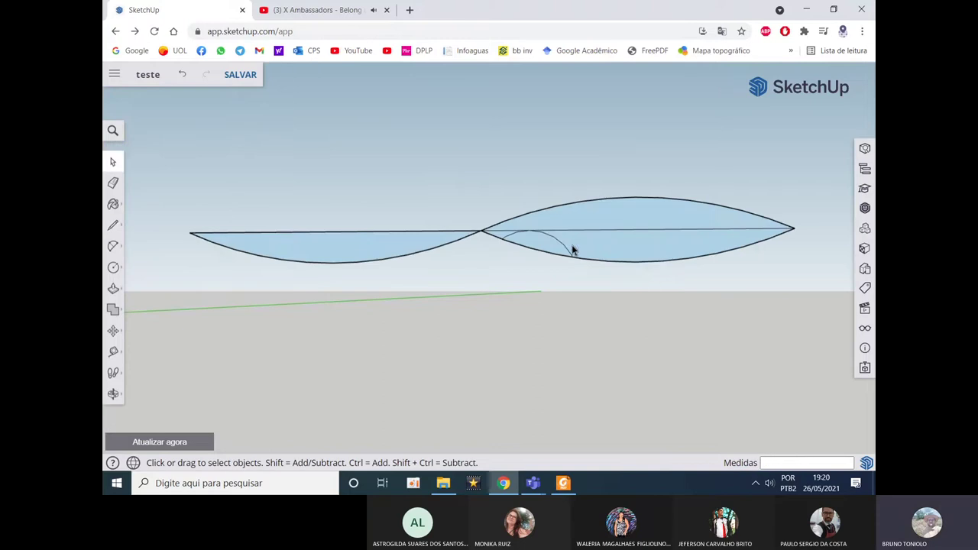
click(553, 249)
click(564, 247)
key(Delete)
Step: Remove the right lens's lower face and arc, keeping its upper half, and glance at the PDF
click(513, 223)
key(Delete)
key(ctrl+z)
key(Delete)
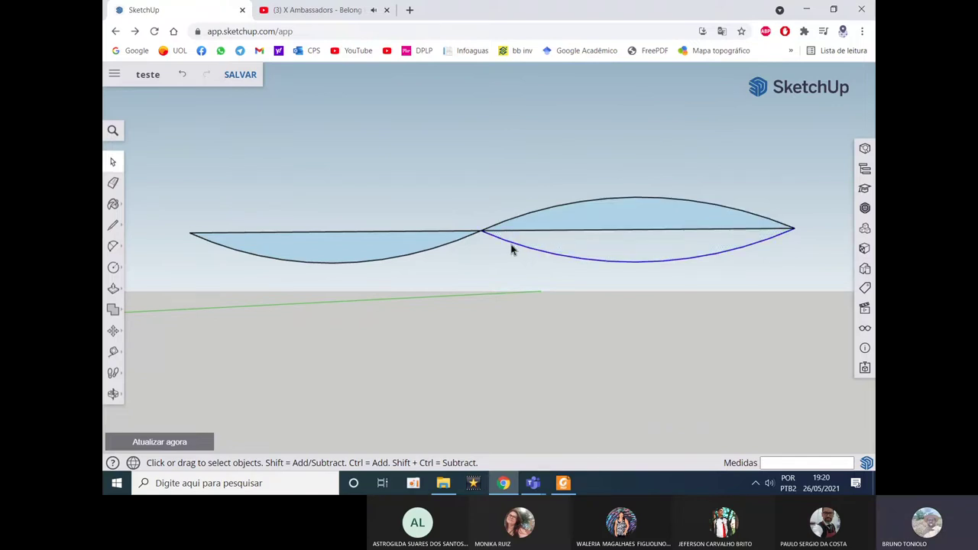
key(Delete)
click(563, 483)
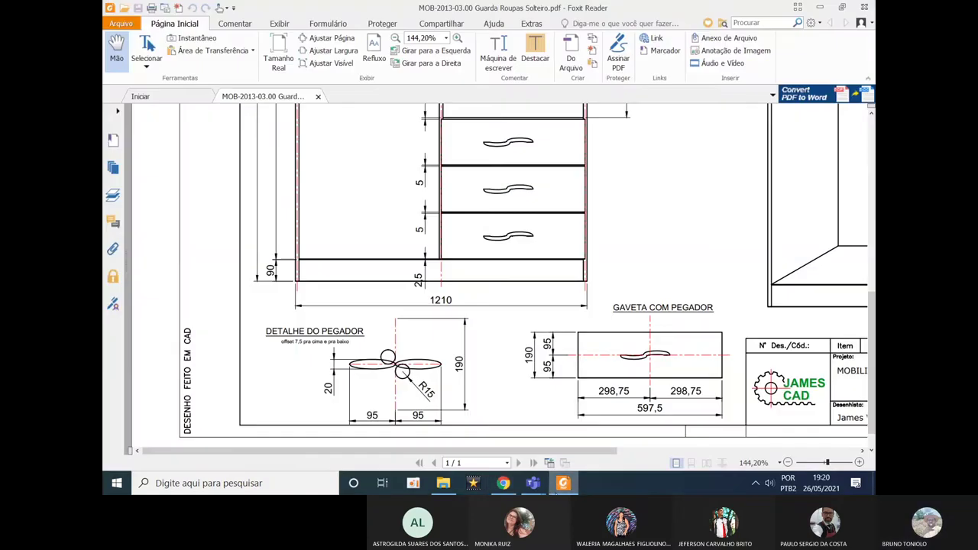
click(558, 492)
Step: Check the wardrobe drawing in the PDF once more, then return to the SketchUp model
click(559, 492)
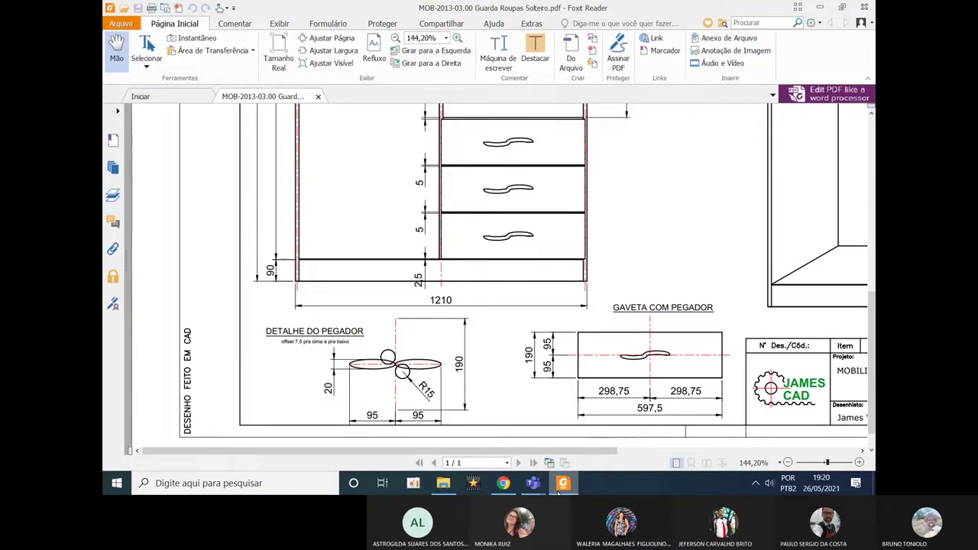
click(558, 493)
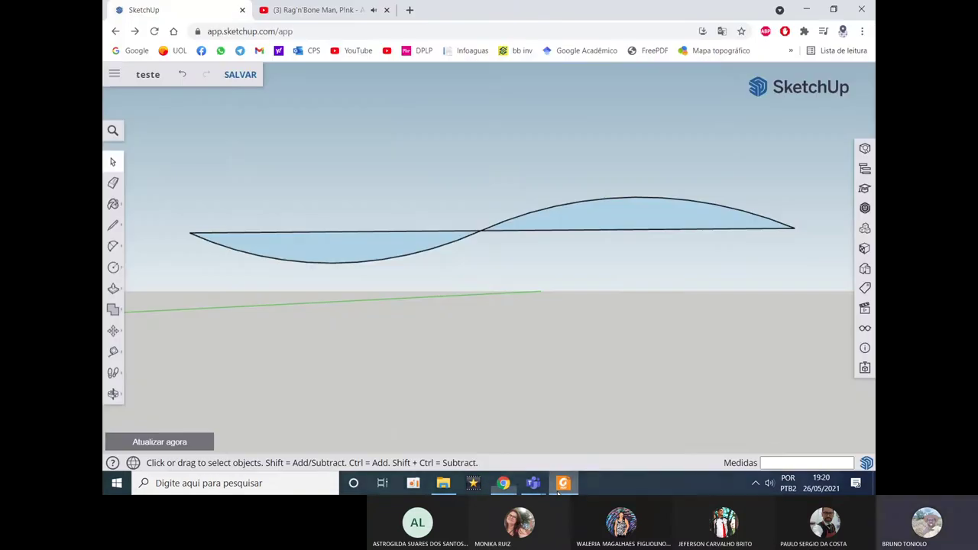
click(116, 269)
Step: Draw a circle below the wave and move it 10.0 mm to sit just under the wave
click(503, 302)
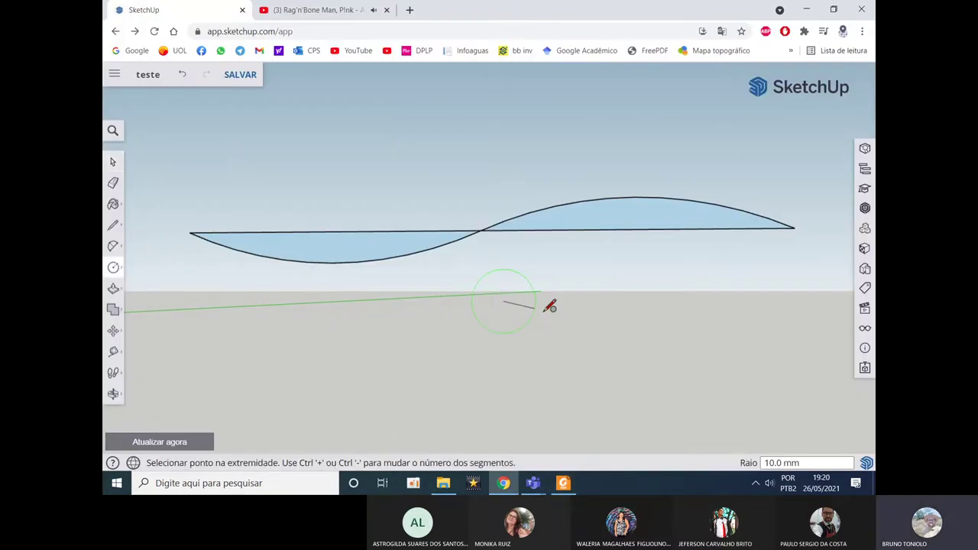
click(550, 306)
key(space)
click(539, 322)
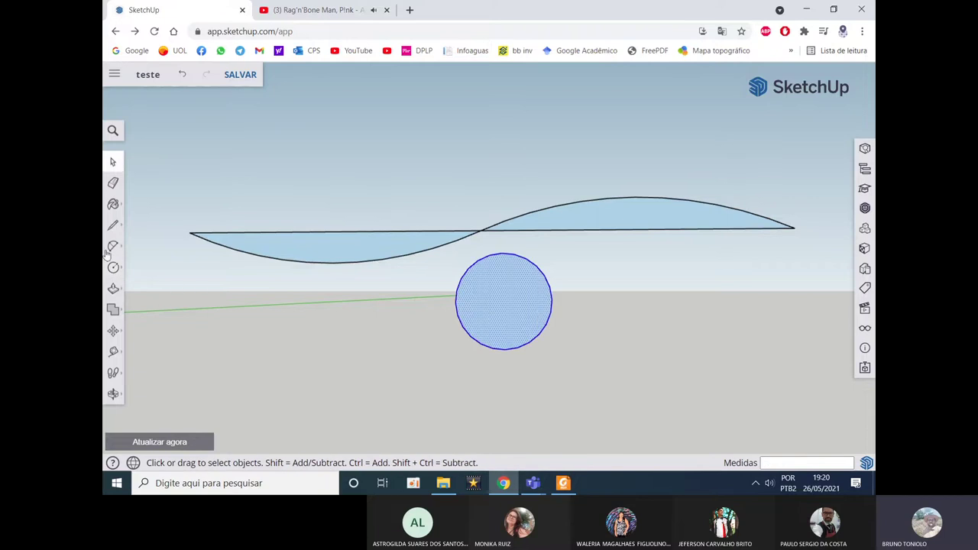
click(113, 330)
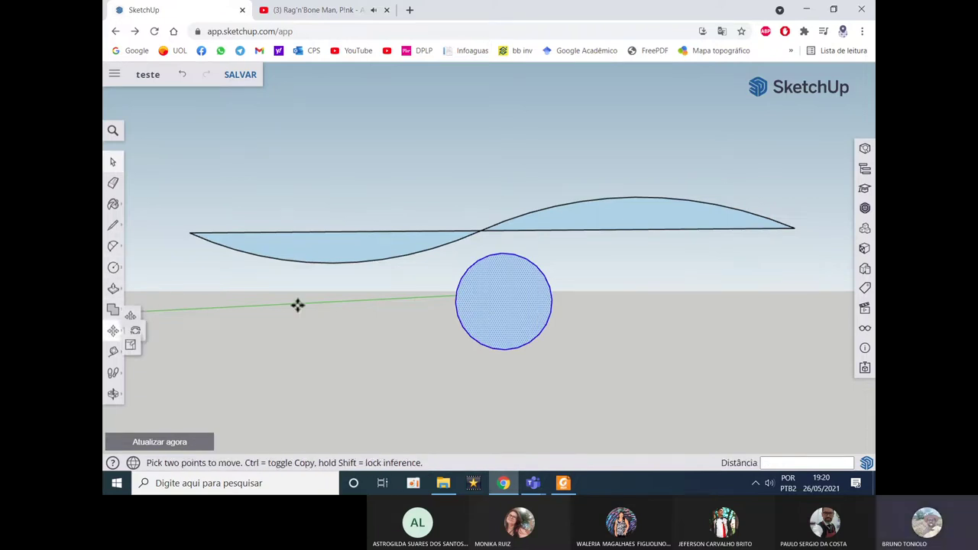
click(504, 301)
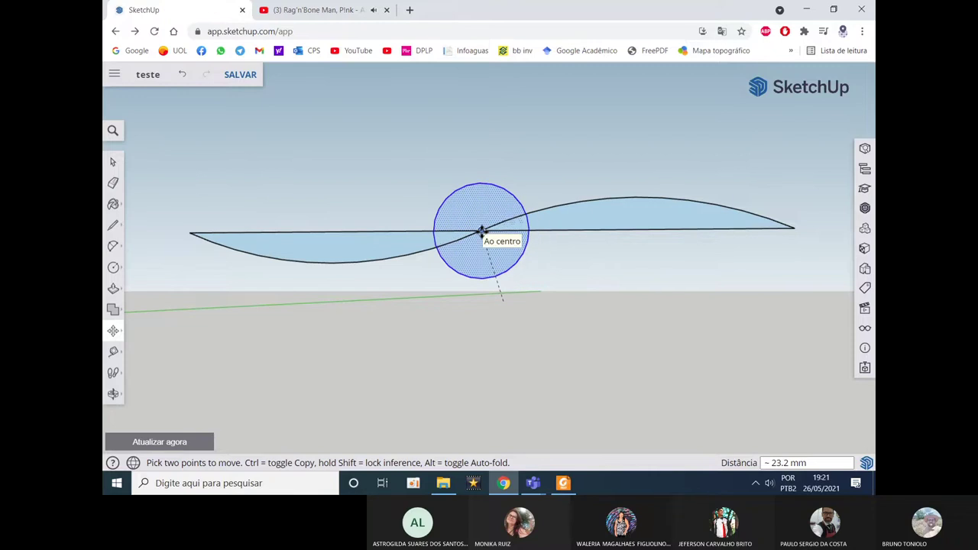
click(525, 299)
right_click(524, 298)
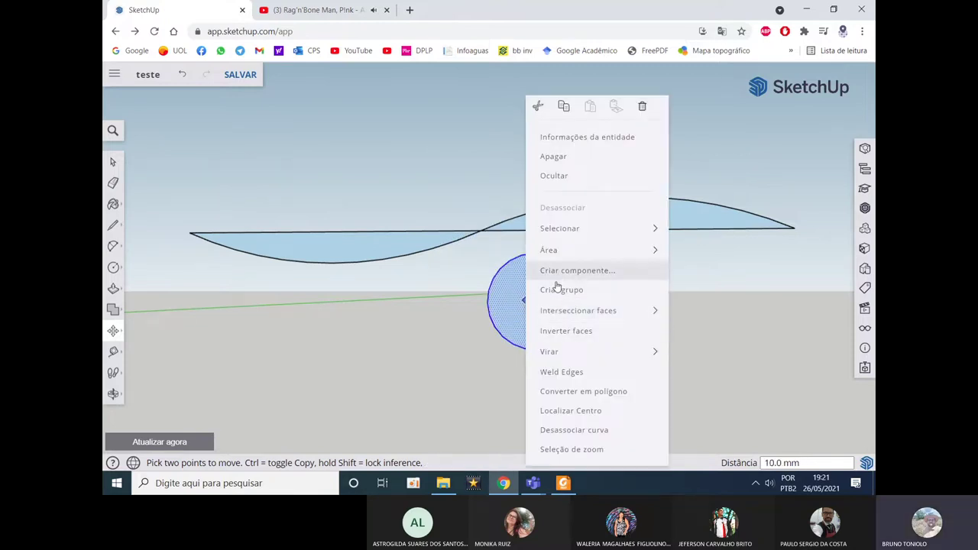
Step: Group the circle and move it to the curve's endpoint, undoing a trial 70 mm move
click(560, 290)
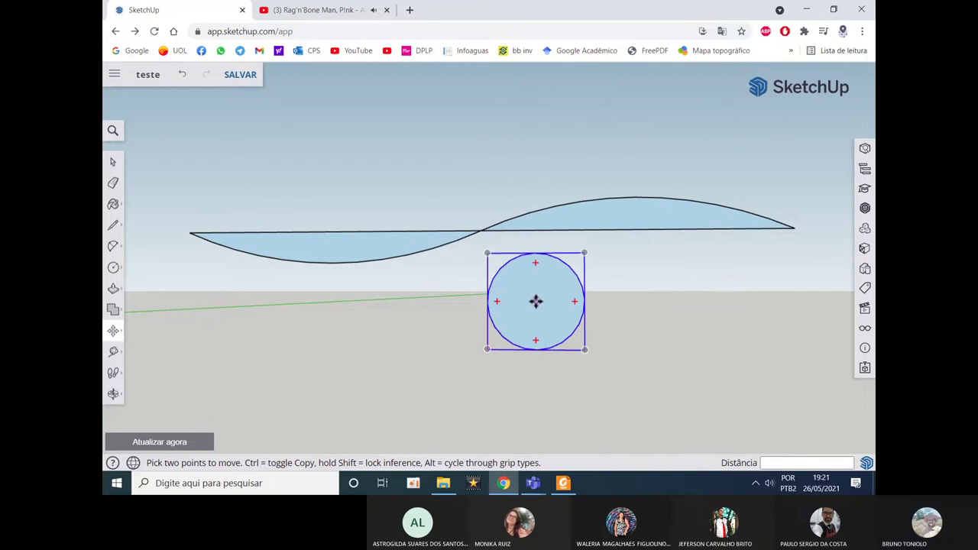
click(536, 301)
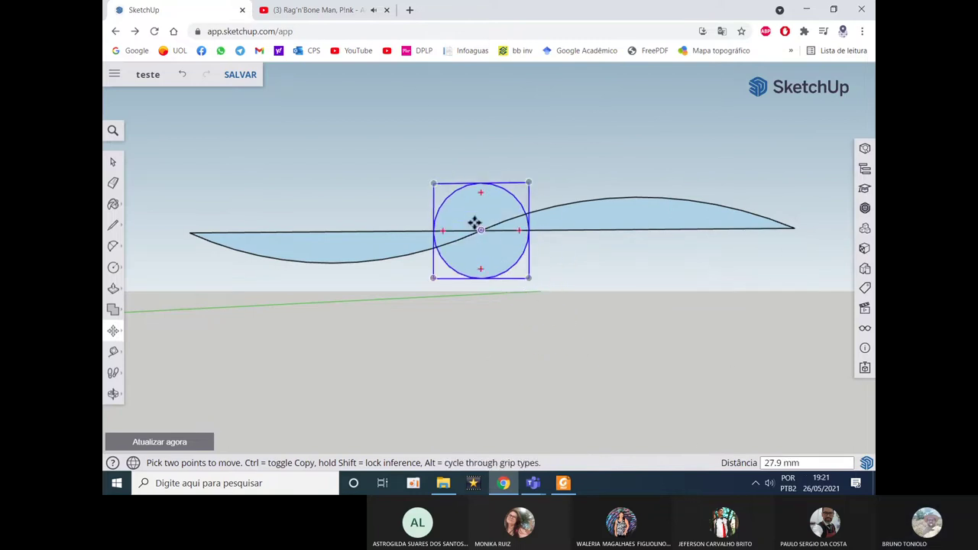
click(481, 186)
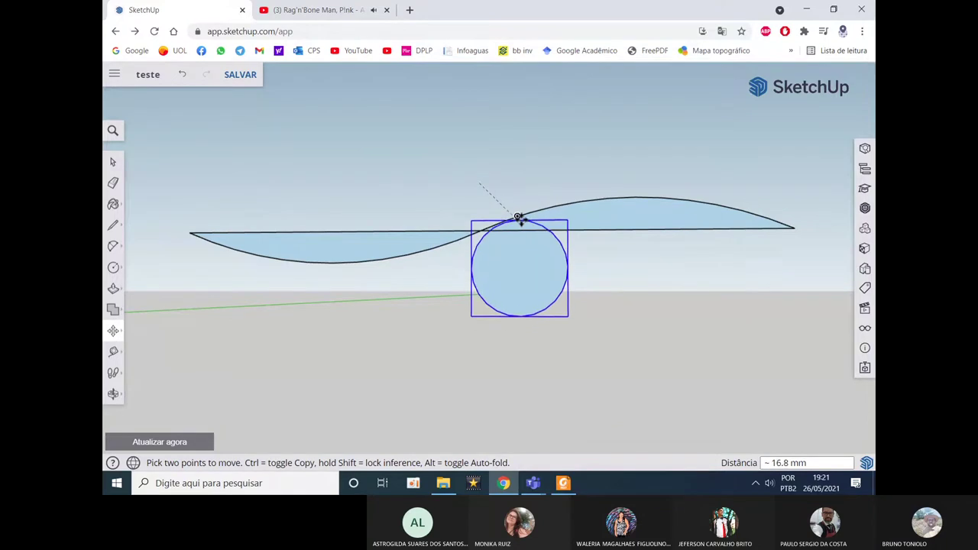
click(485, 229)
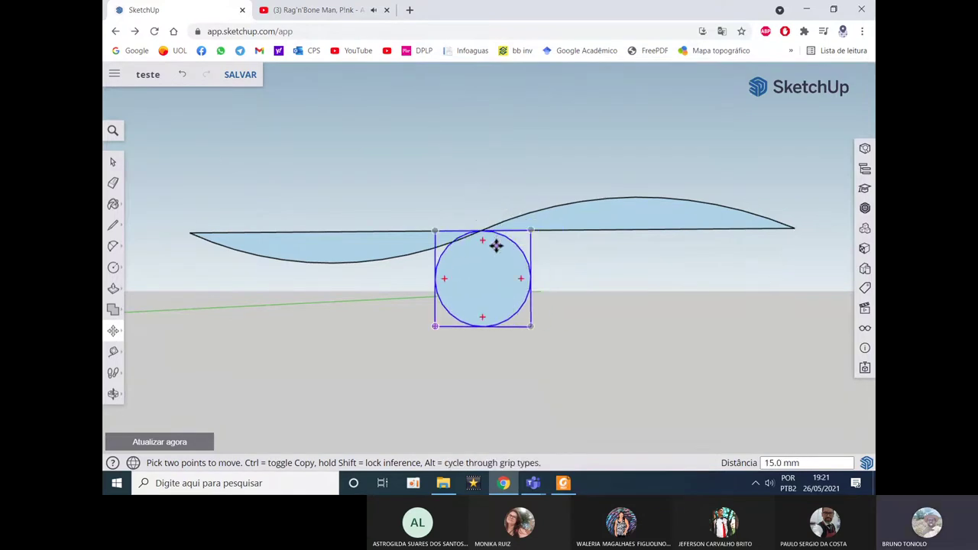
click(498, 244)
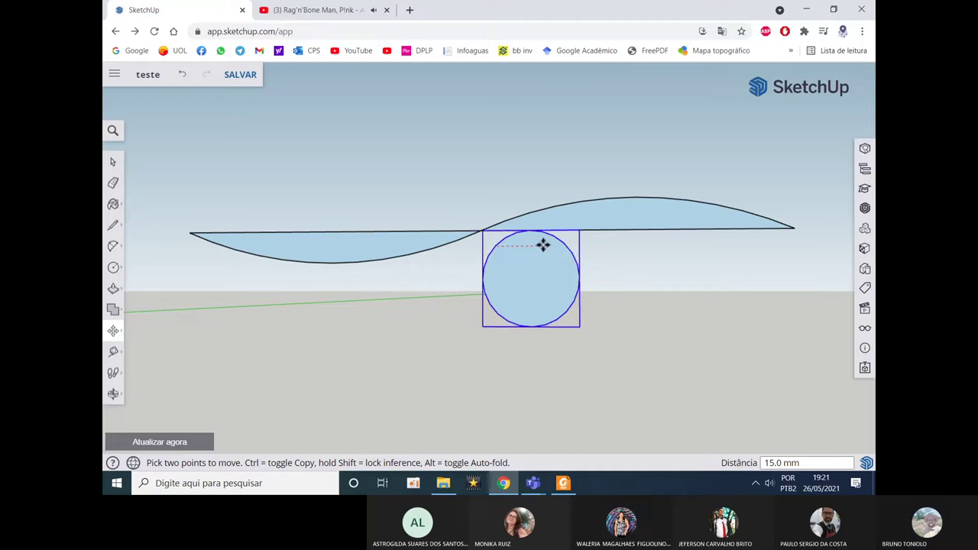
text(70)
key(Return)
key(ctrl+z)
Step: Reposition the circle group against the wave near the crossing, then orbit and zoom the view
click(537, 251)
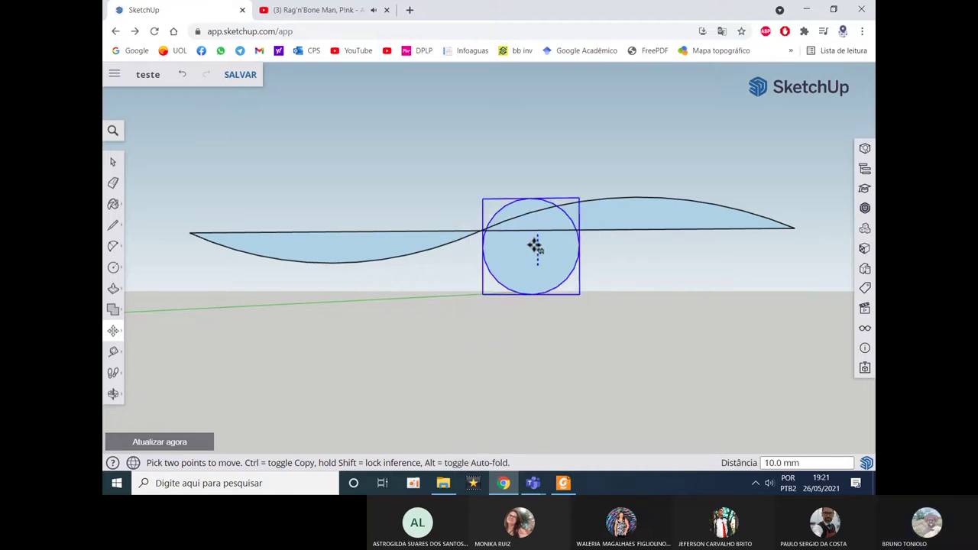
scroll(533, 252, up, 3)
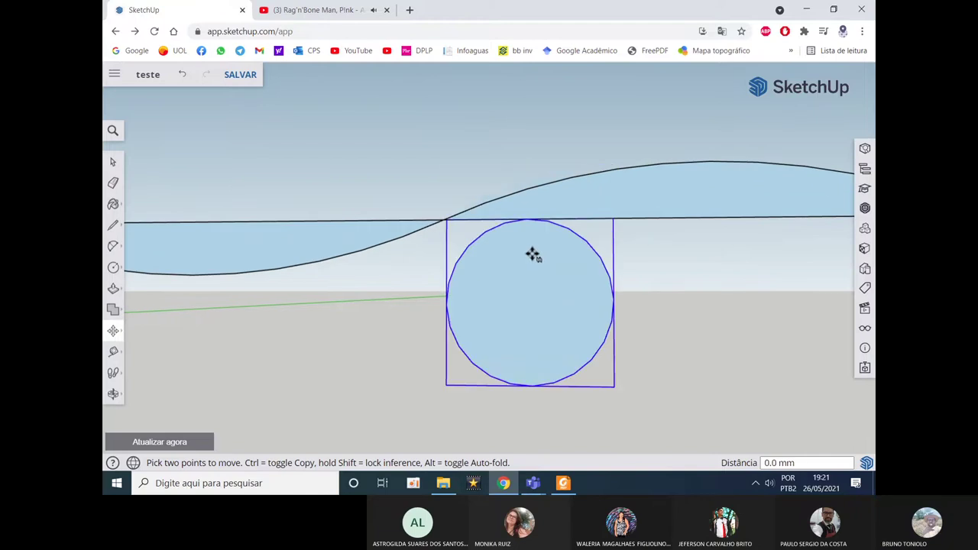
scroll(533, 254, up, 1)
click(535, 253)
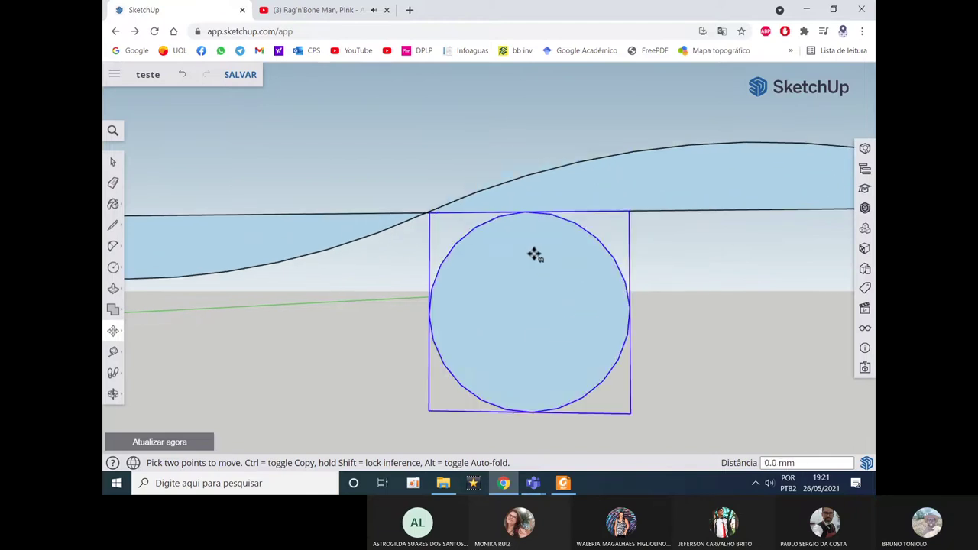
click(530, 213)
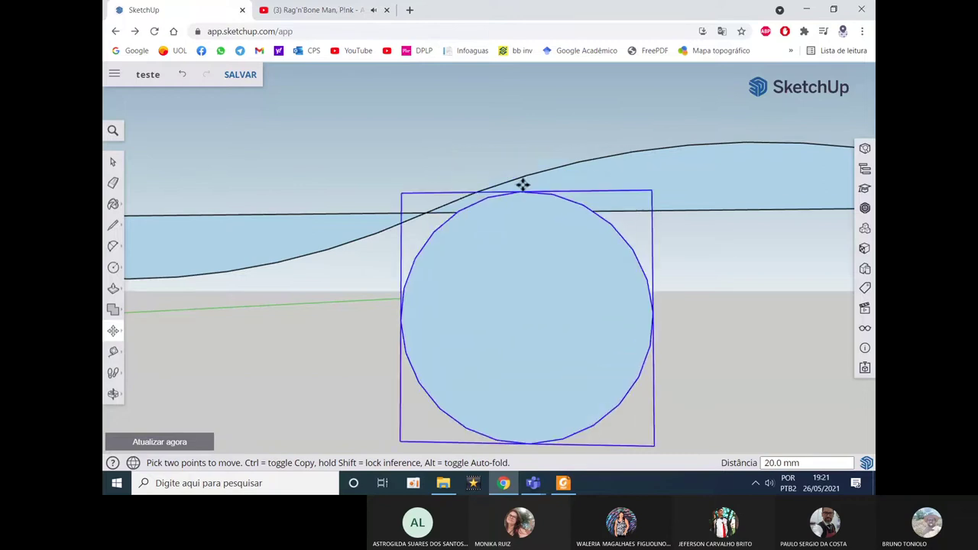
key(Escape)
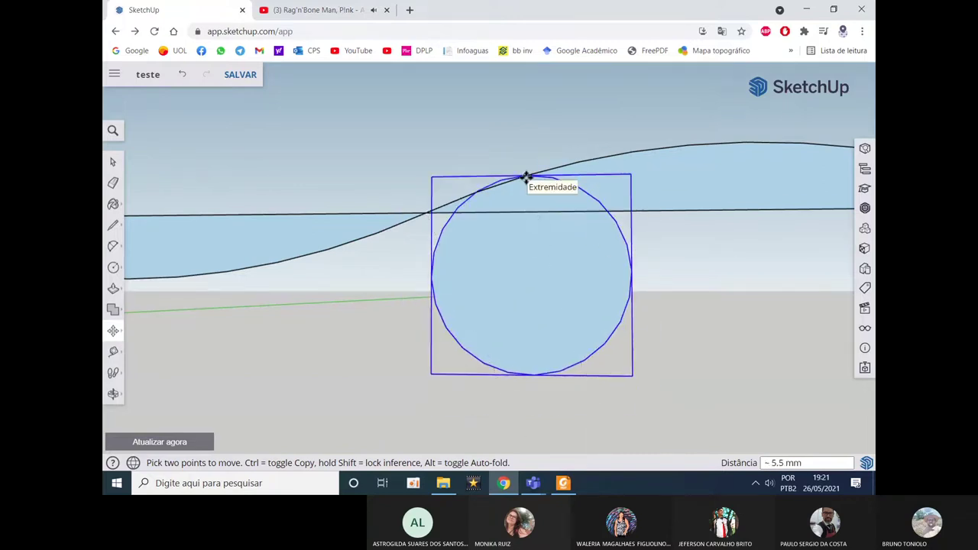
middle_drag(518, 191, 558, 236)
scroll(557, 240, down, 2)
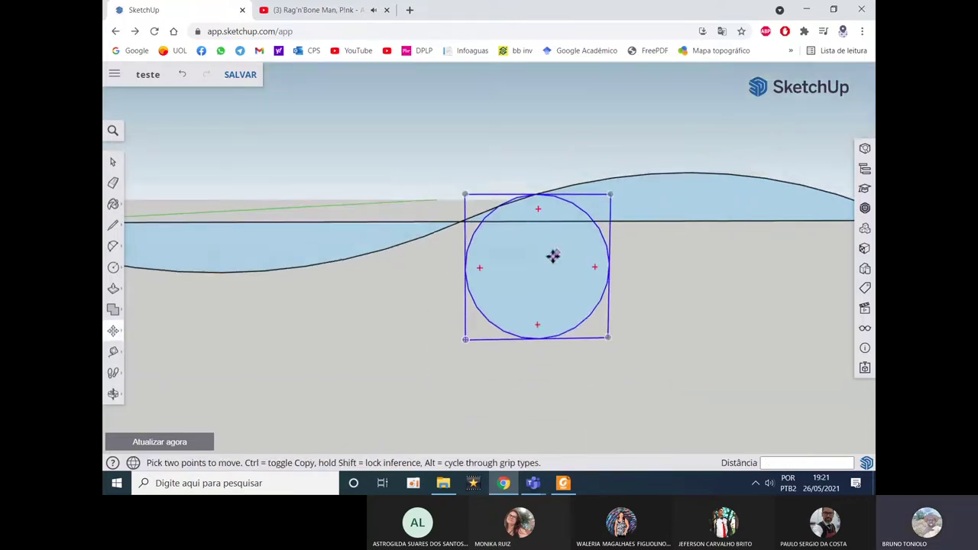
scroll(547, 263, down, 1)
Step: Copy the circle group with Ctrl and place the copy to the left of the original
key(ctrl)
click(548, 264)
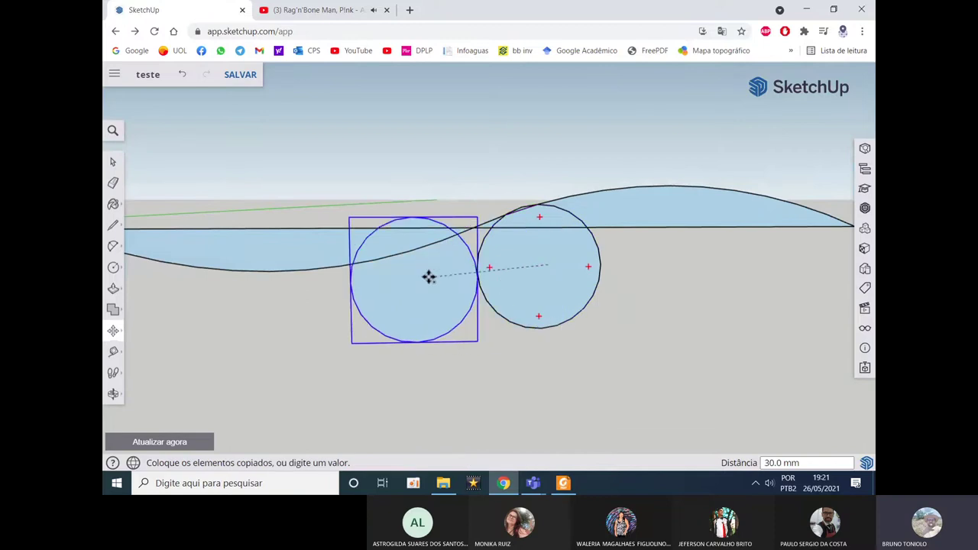
click(426, 264)
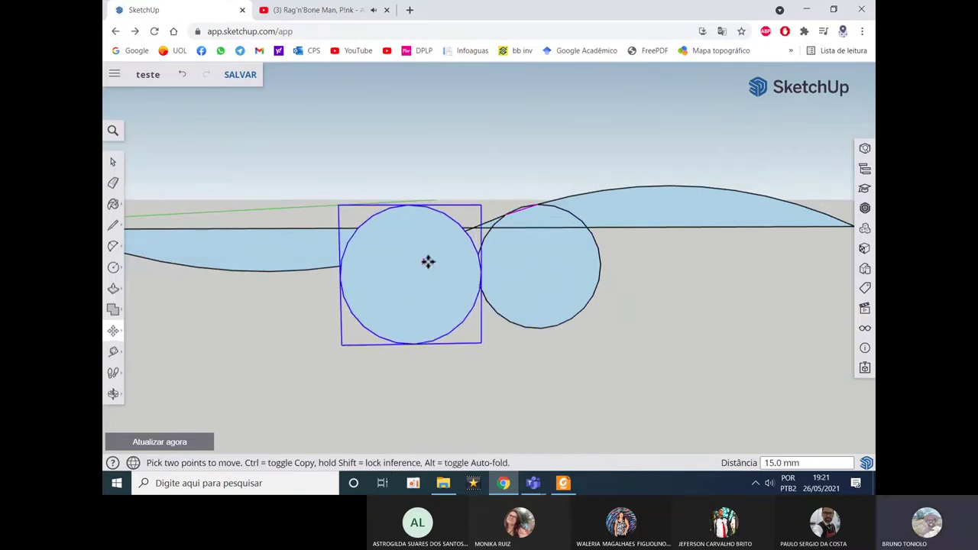
click(430, 266)
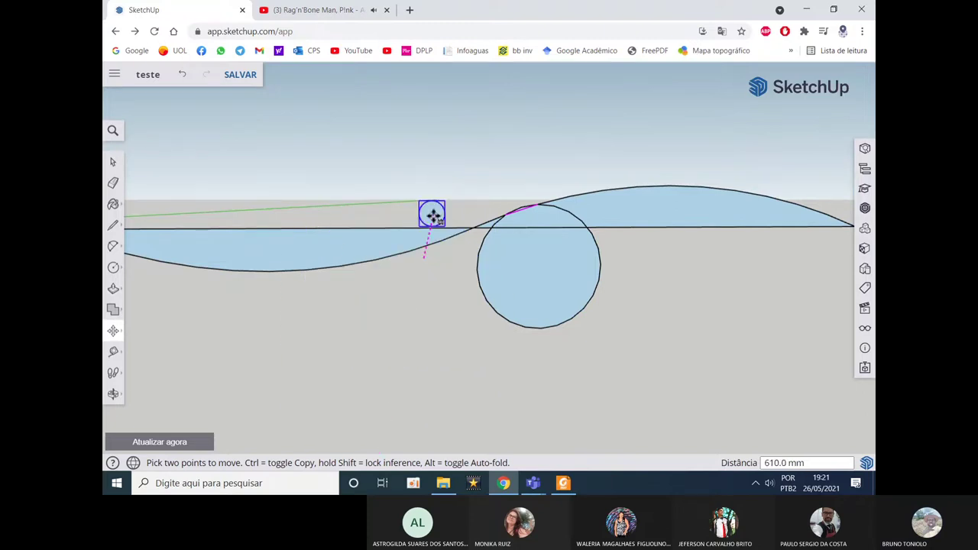
click(435, 264)
middle_drag(429, 260, 415, 232)
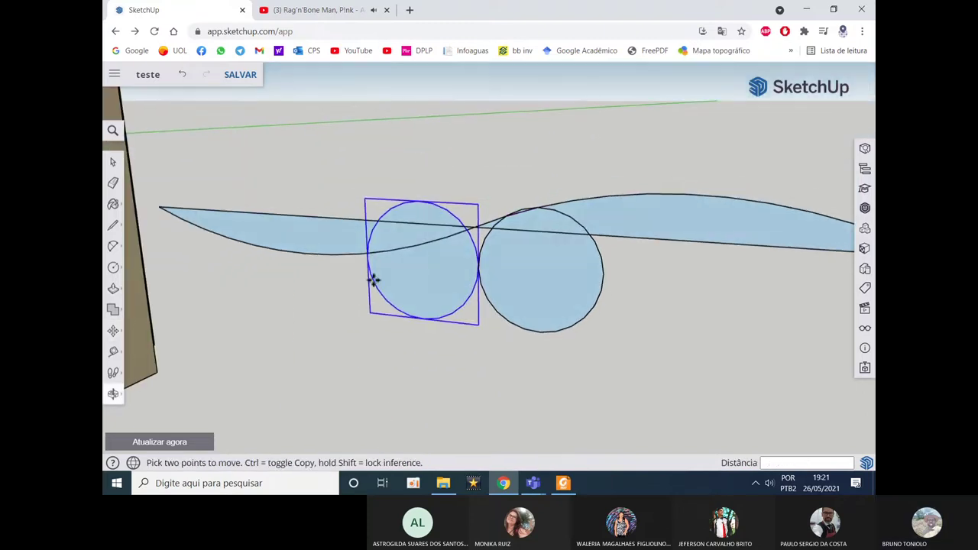
click(415, 232)
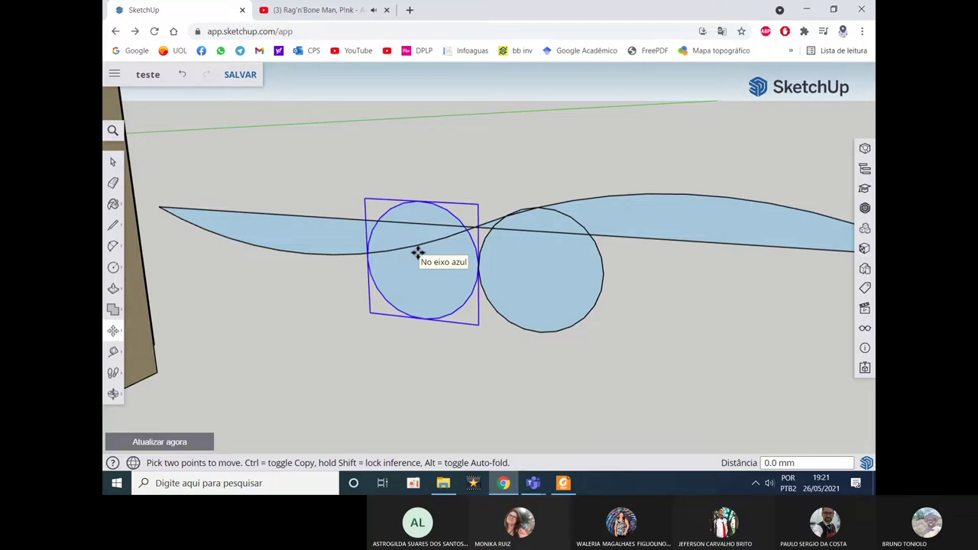
scroll(418, 253, up, 2)
scroll(416, 255, up, 2)
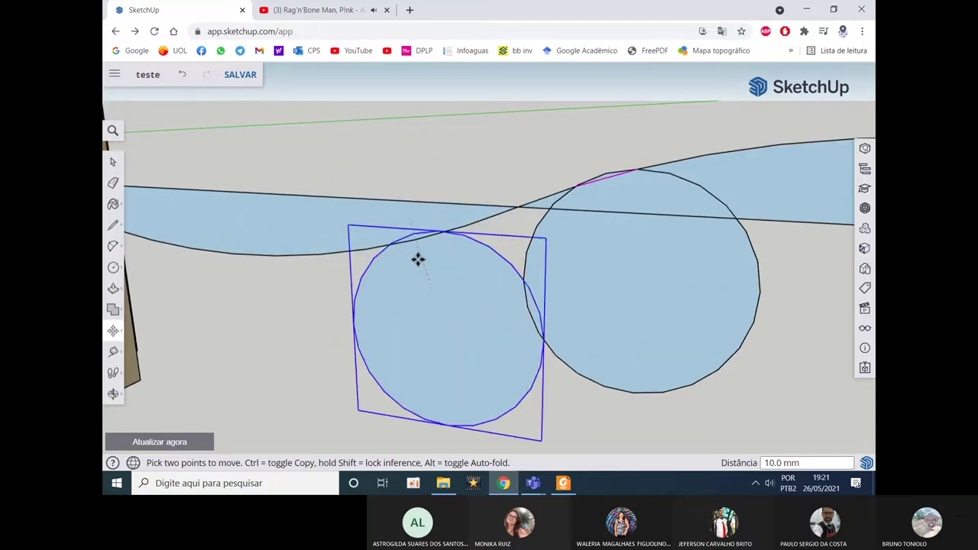
click(413, 260)
Step: Move the left circle right beside the other circle and bring up the wardrobe PDF
scroll(432, 236, up, 3)
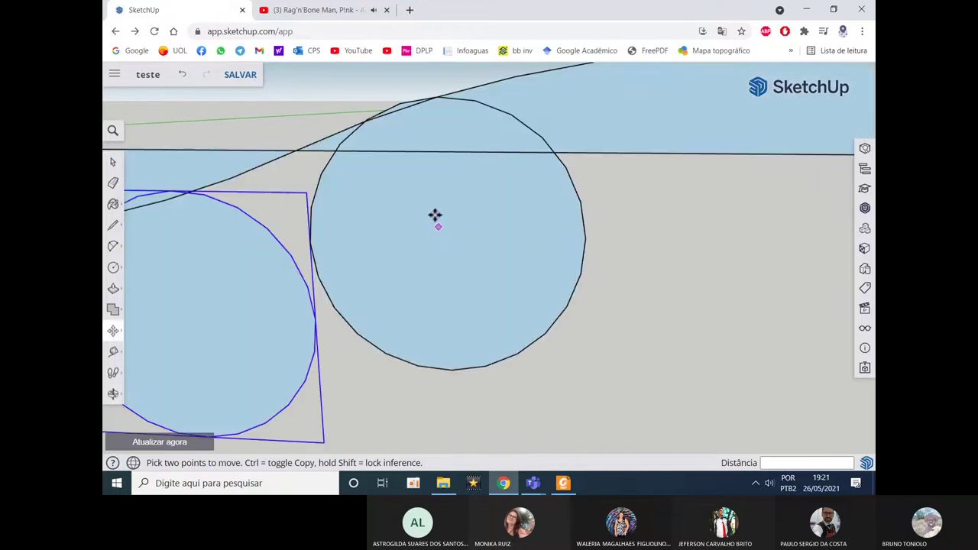
scroll(435, 216, down, 1)
click(214, 200)
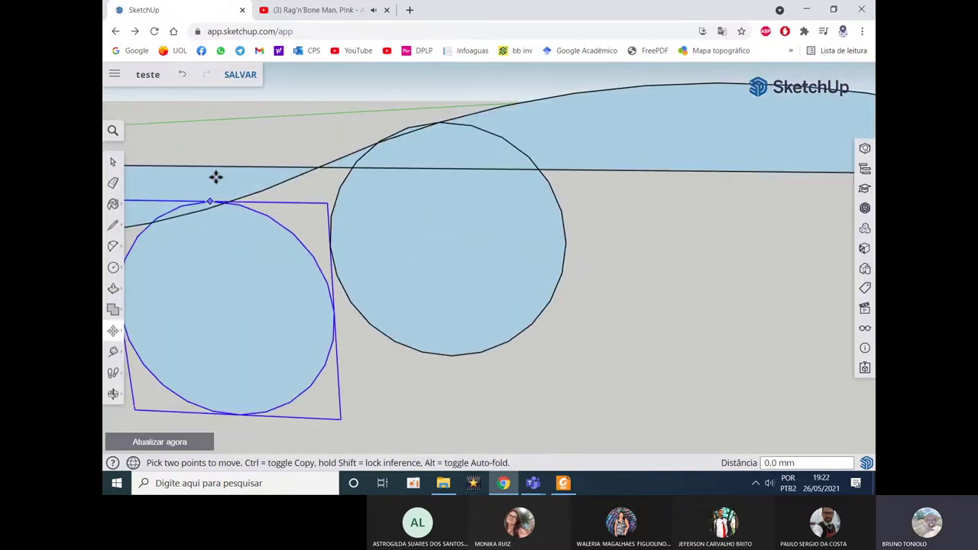
click(216, 166)
middle_drag(222, 170, 404, 185)
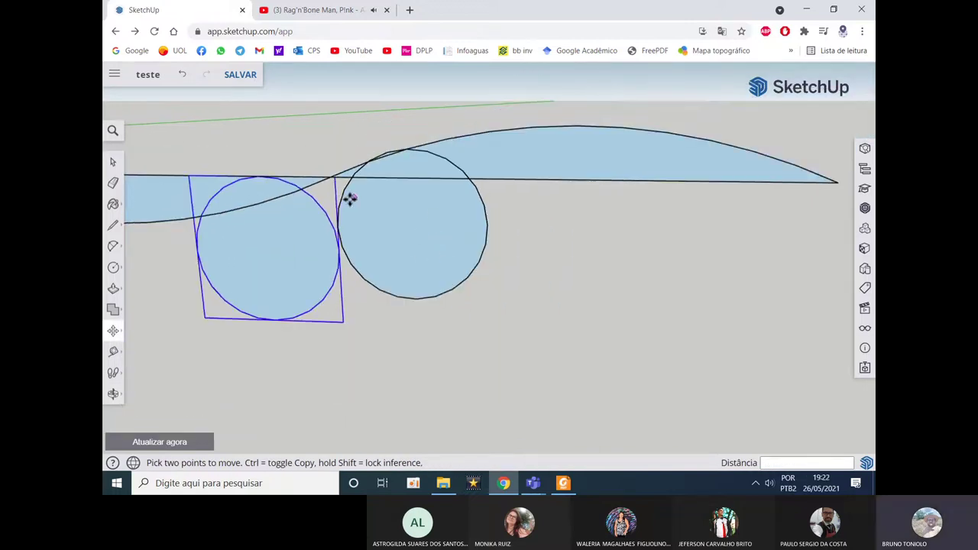
click(575, 487)
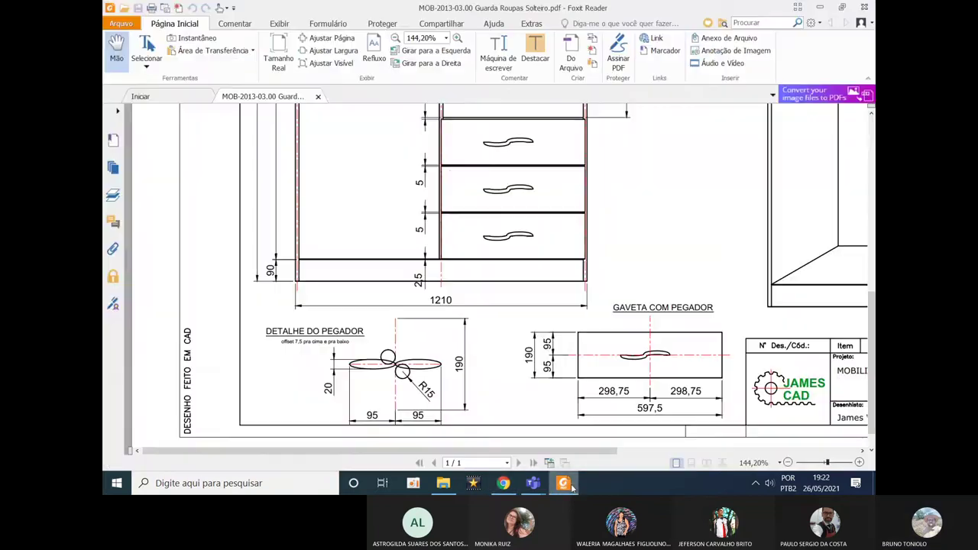
Step: Return to the model, tilt the view toward the shapes, and cancel a first attempt to lift the circle
click(570, 487)
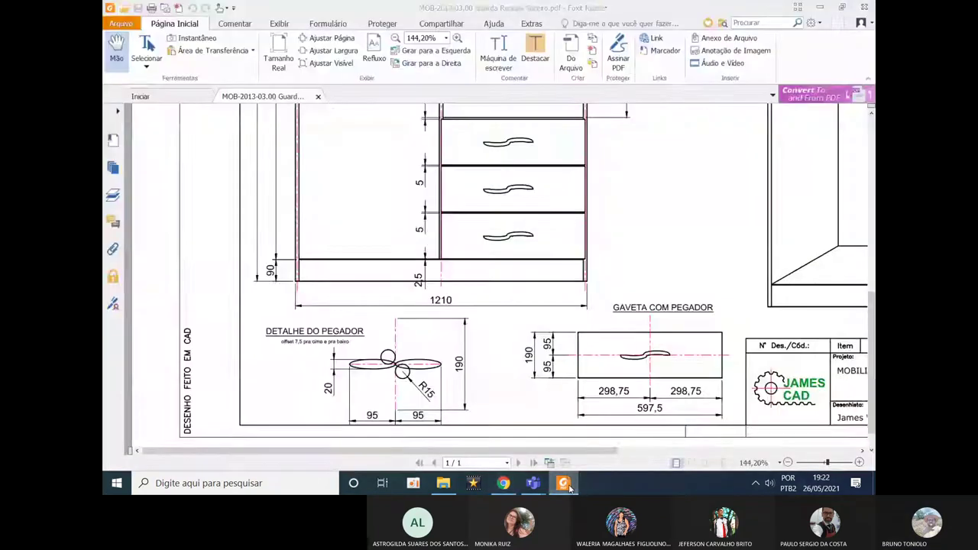
scroll(581, 222, down, 5)
scroll(580, 214, up, 3)
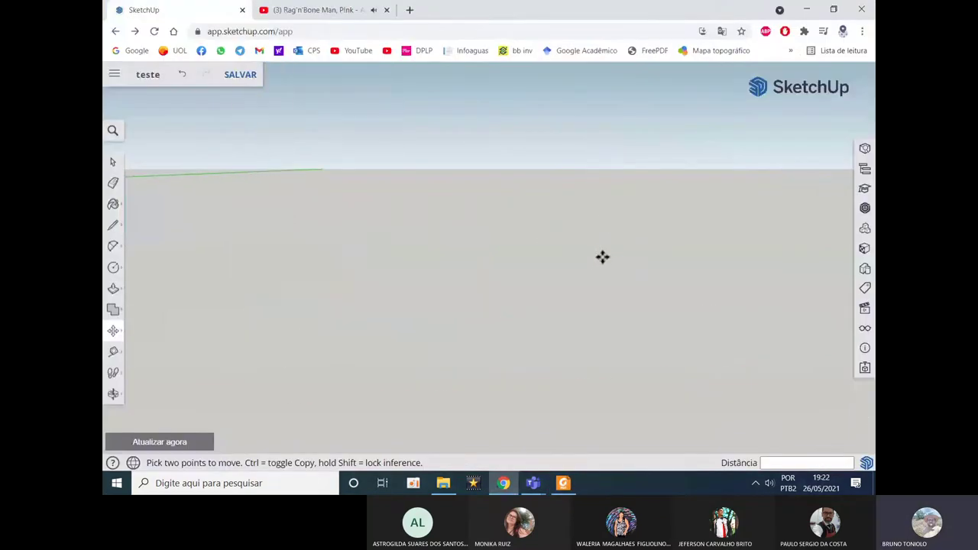
scroll(594, 269, down, 3)
scroll(522, 317, up, 3)
middle_drag(597, 321, 559, 305)
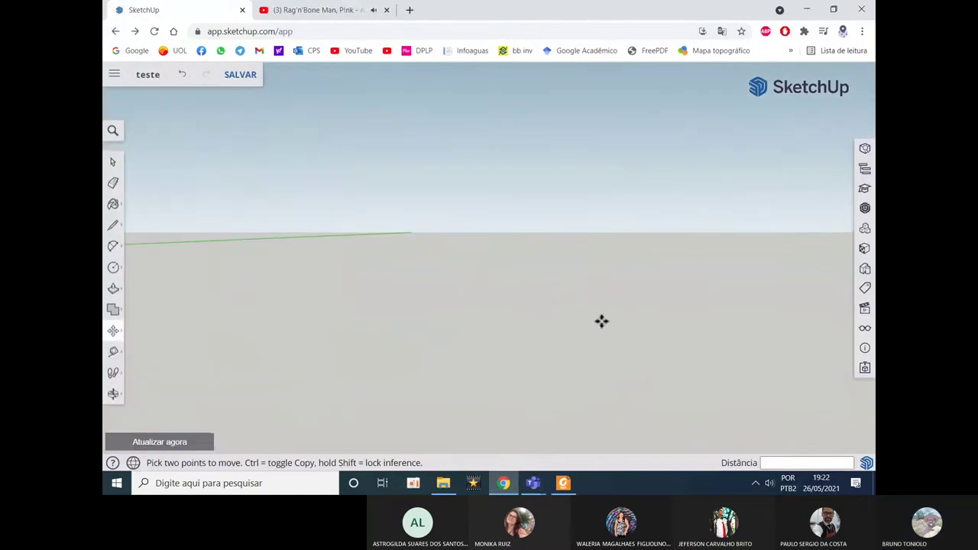
scroll(508, 286, up, 3)
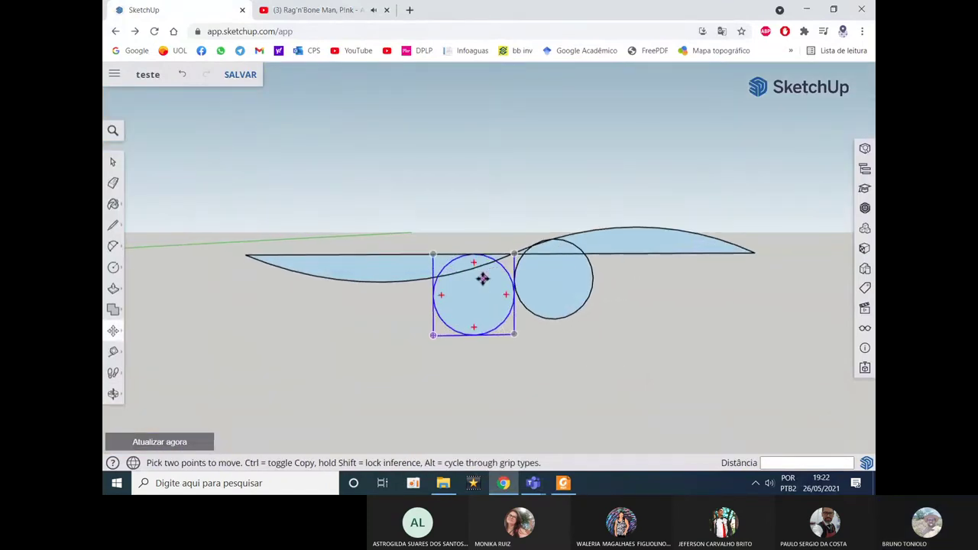
click(482, 263)
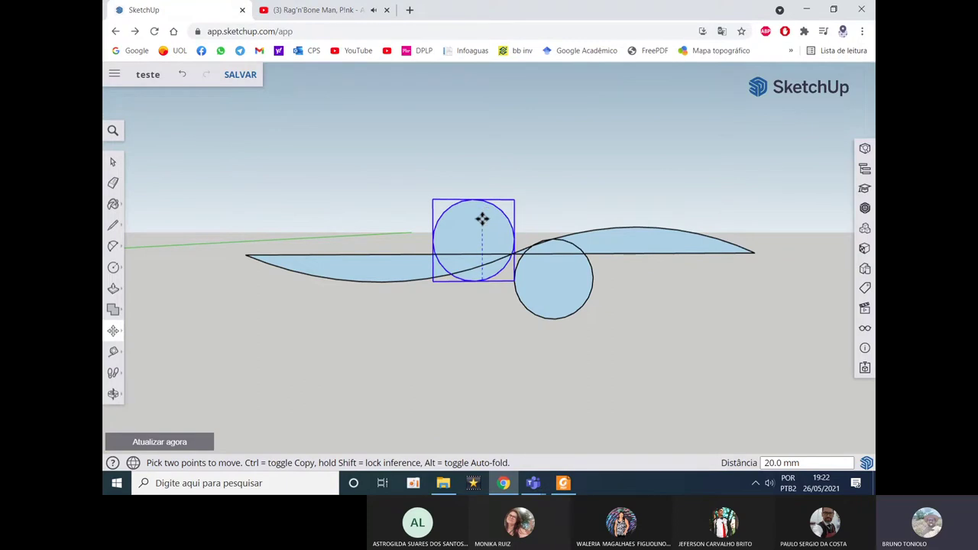
key(Escape)
Step: Move the left circle from its bottom point up onto the wave's lower curve, checking the PDF
key(q)
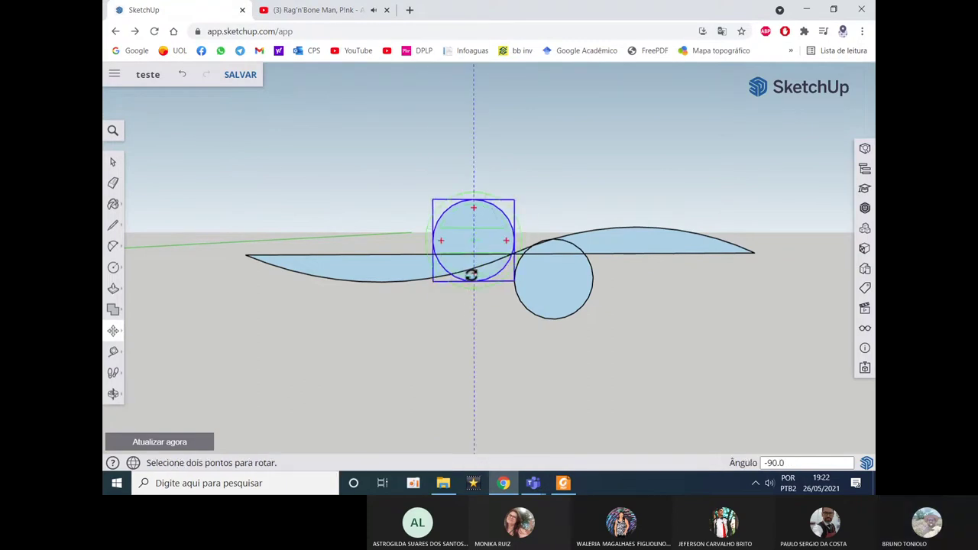
key(m)
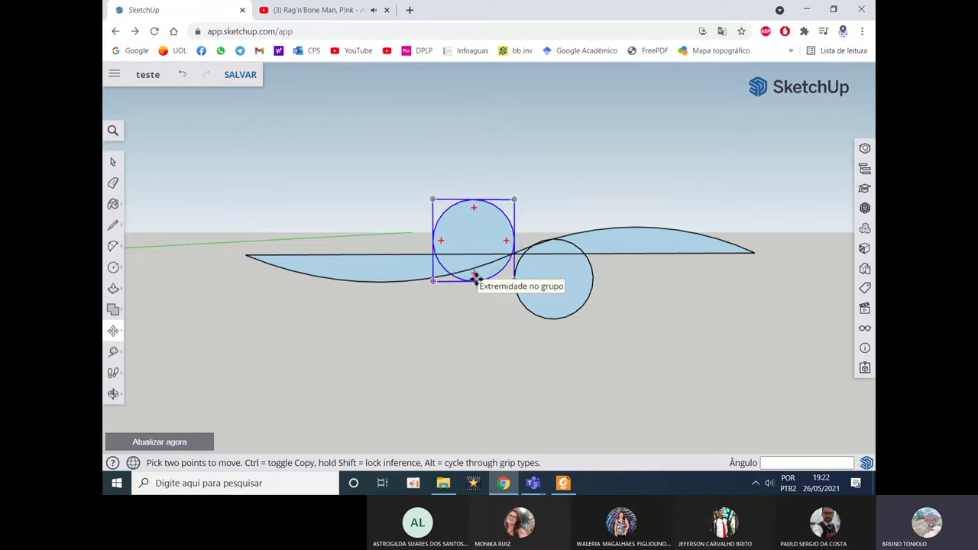
click(475, 275)
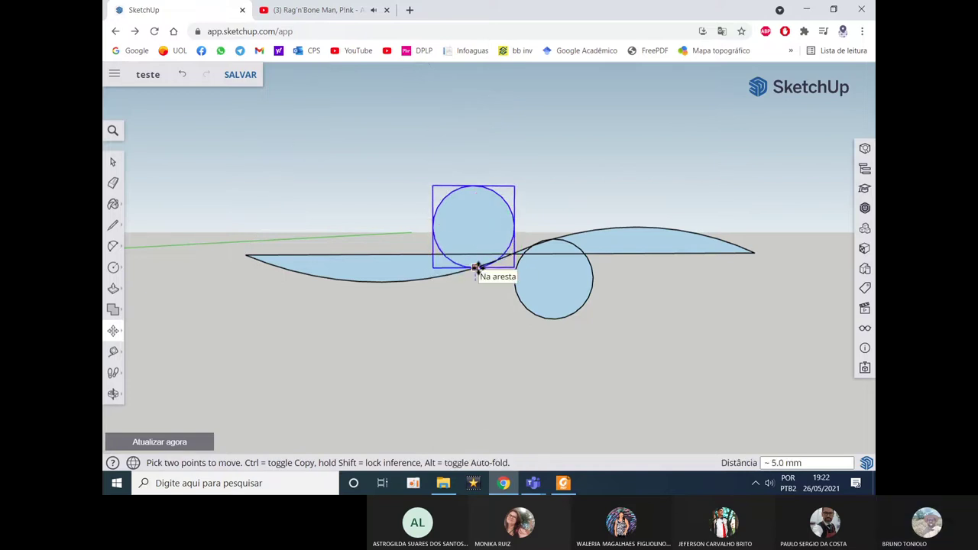
middle_drag(472, 269, 481, 298)
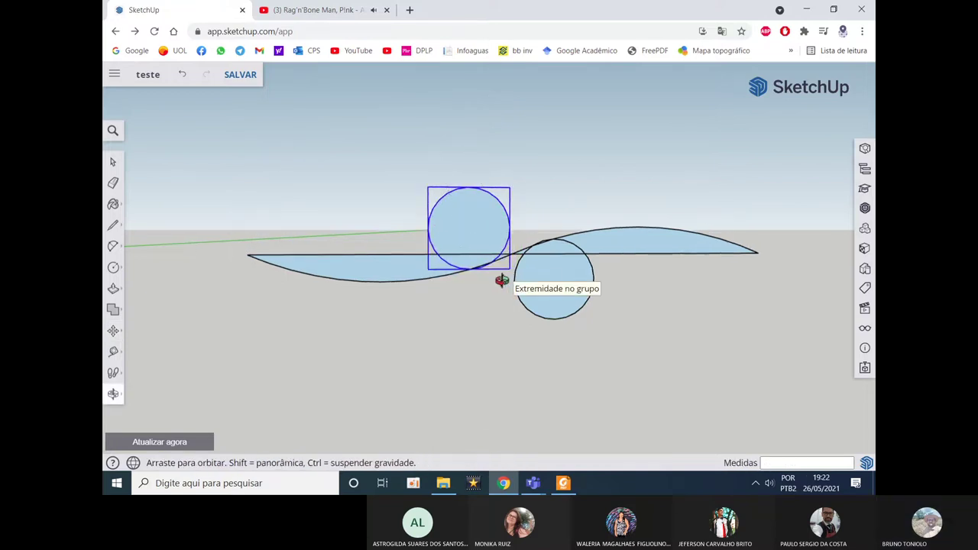
click(564, 483)
click(563, 483)
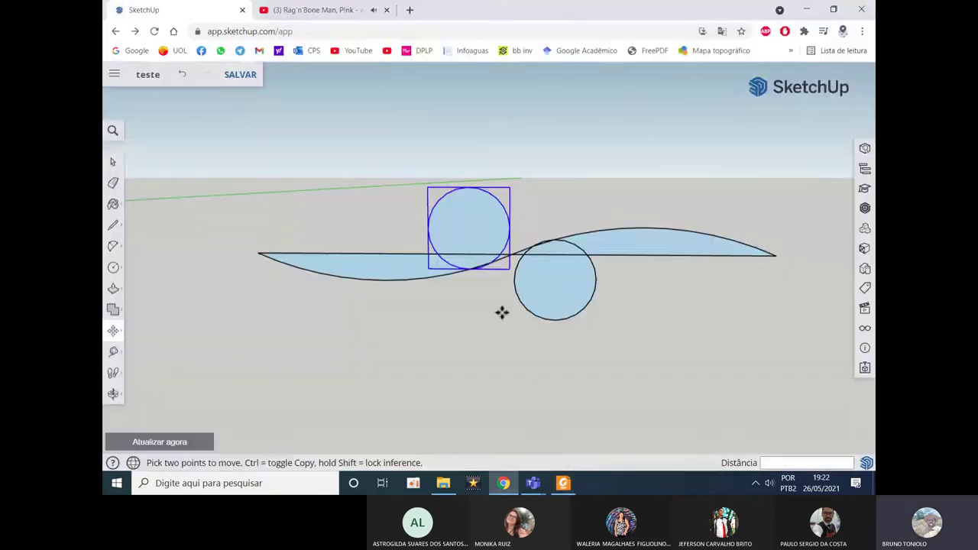
Step: Explode the lower circle group with Desassociar and select the resulting circle face
right_click(468, 238)
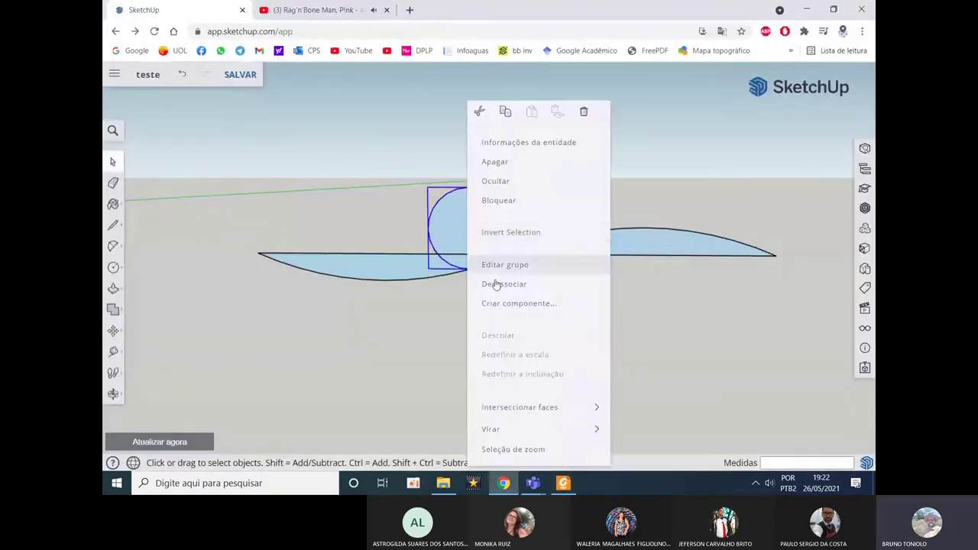
click(555, 256)
right_click(555, 255)
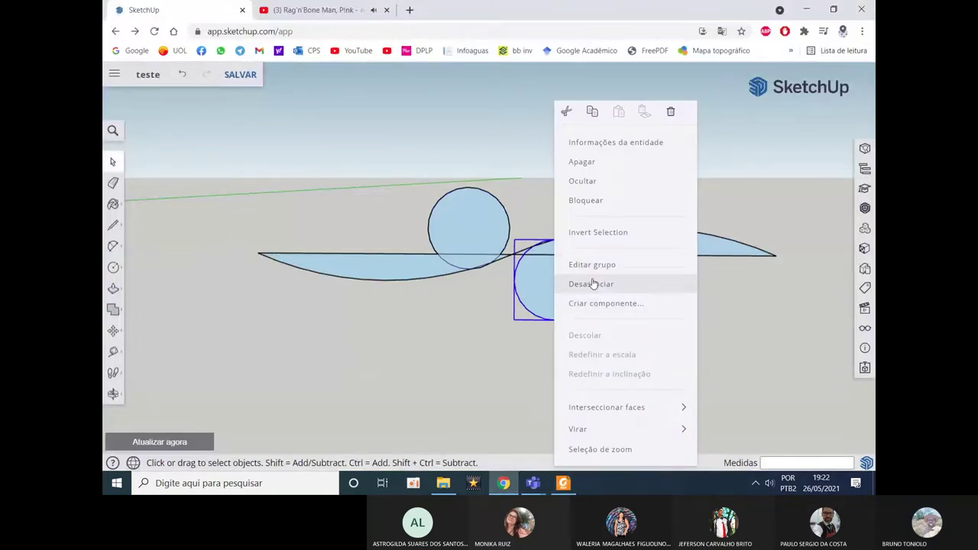
click(591, 283)
click(538, 298)
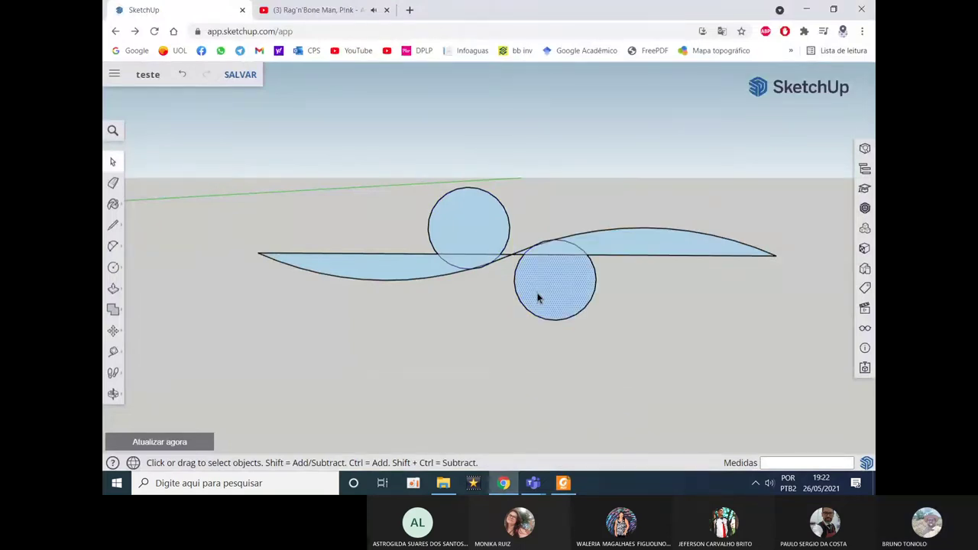
Step: After a quick look at the wardrobe PDF, delete the lower circle's face
middle_drag(538, 298, 568, 267)
click(573, 488)
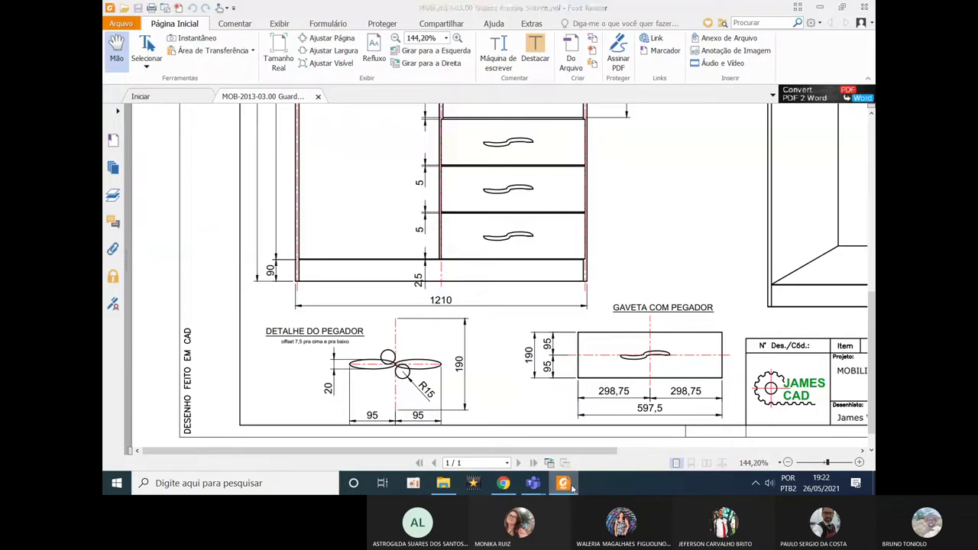
click(571, 487)
click(501, 364)
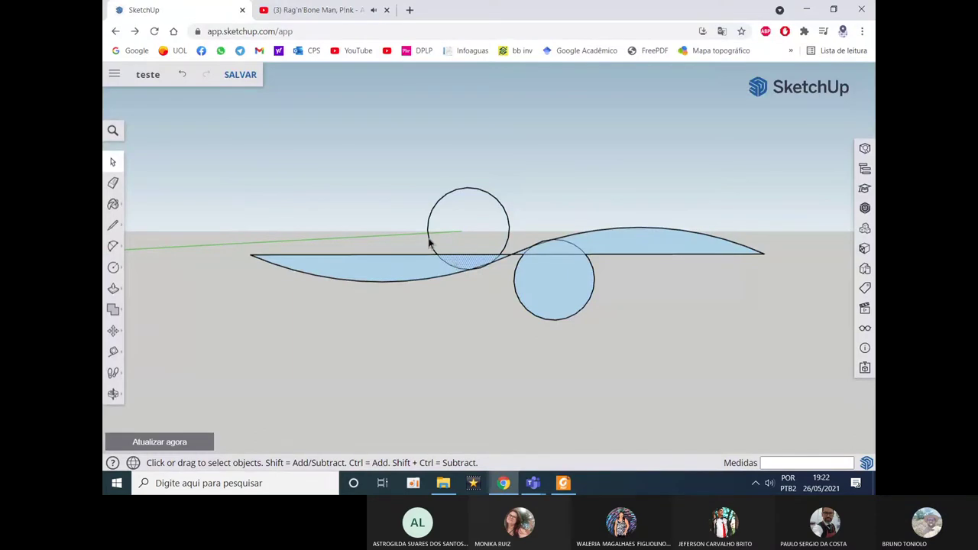
click(543, 279)
key(Delete)
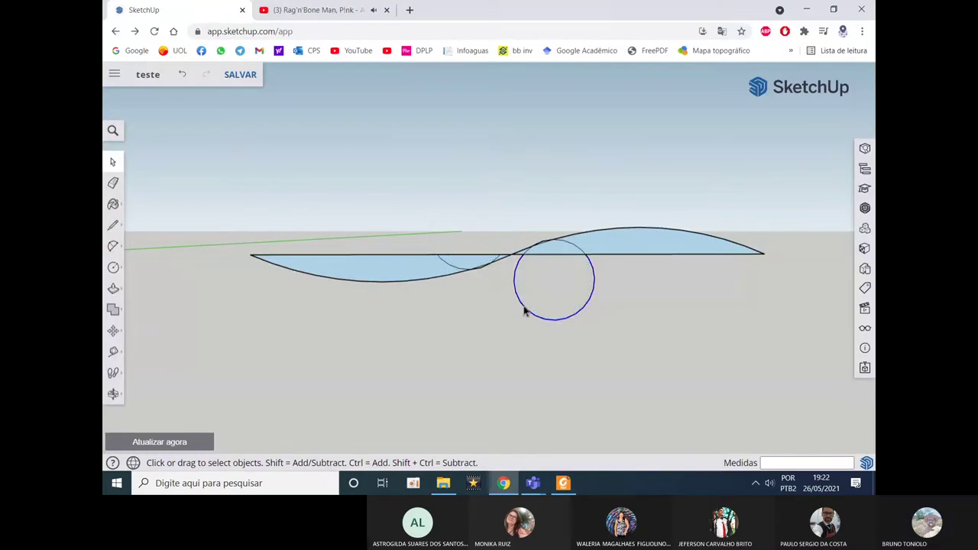
Step: Undo and redo the deletion to compare the two circles' state
scroll(504, 266, down, 5)
scroll(504, 266, up, 1)
scroll(505, 266, up, 2)
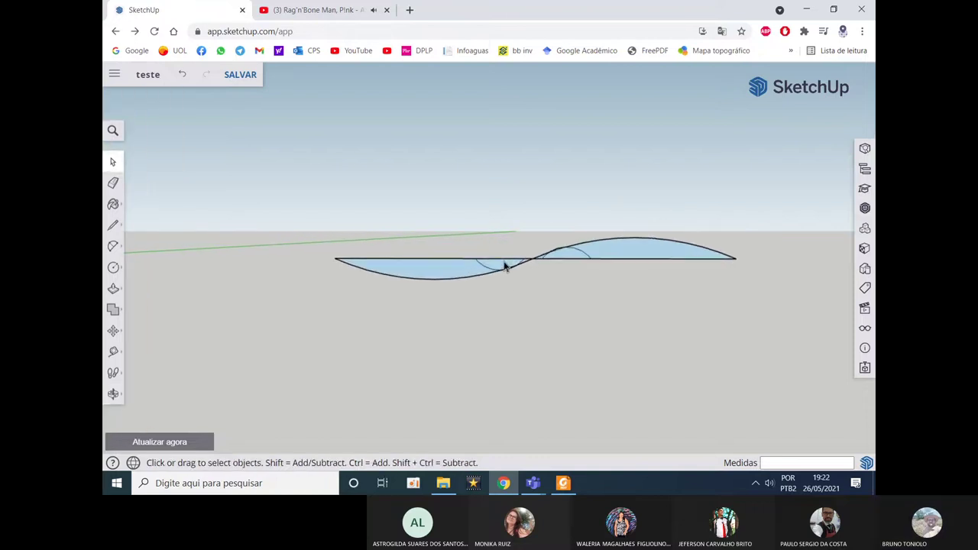
scroll(504, 266, up, 1)
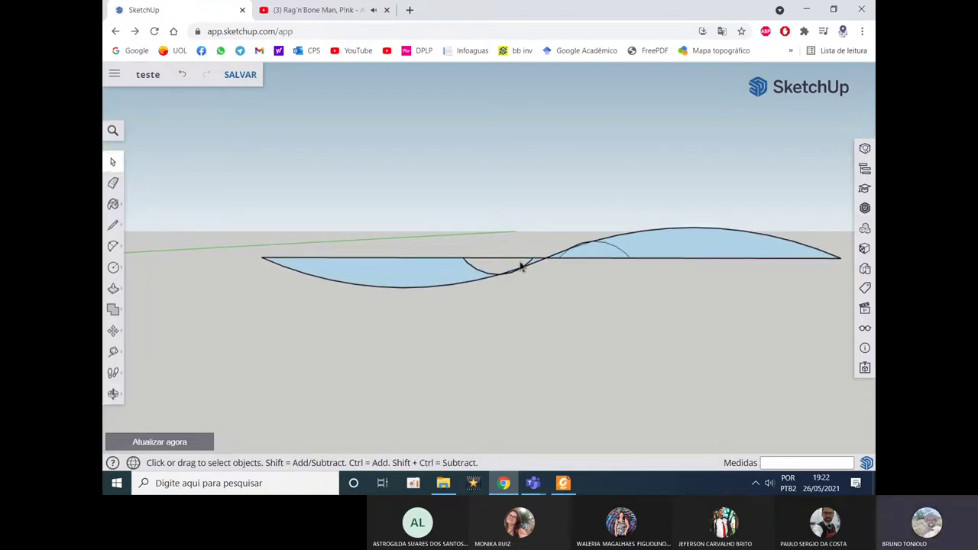
scroll(577, 255, up, 1)
key(ctrl+z)
key(ctrl+z)
key(ctrl+y)
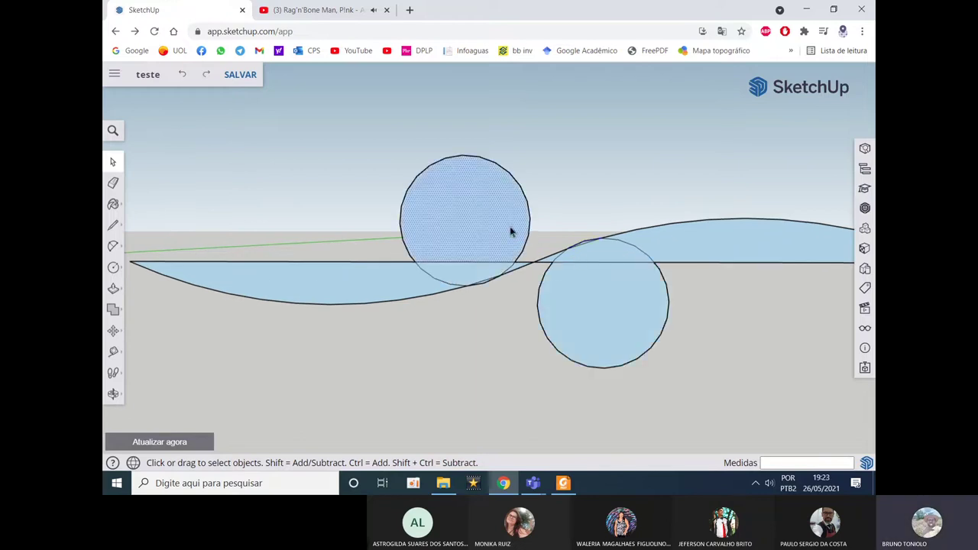
Step: Delete the top circle's upper arc, undo back to the two-lobed shape, and show the PDF
click(404, 193)
key(Delete)
click(505, 271)
key(ctrl+z)
key(ctrl+z)
key(ctrl+z)
key(ctrl+z)
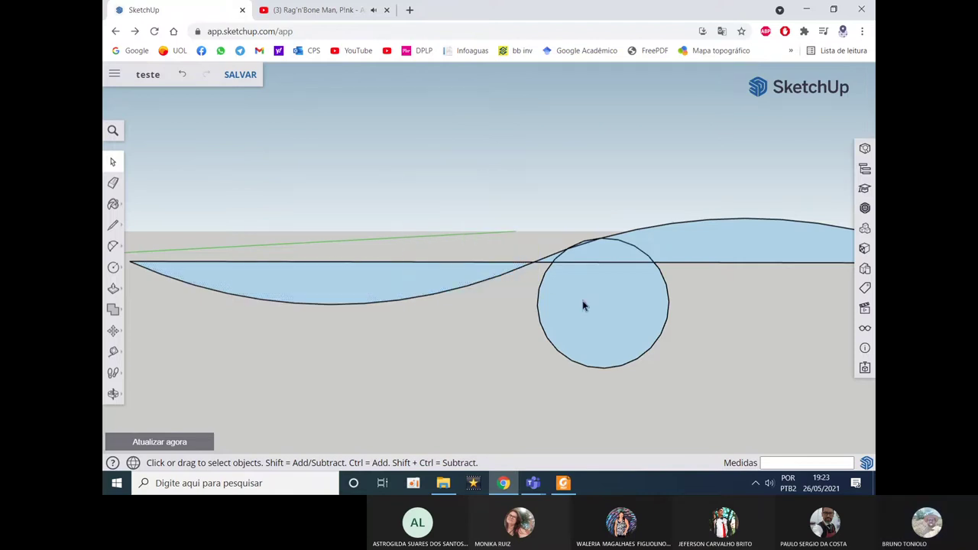
key(ctrl+z)
key(ctrl+z)
key(ctrl+z)
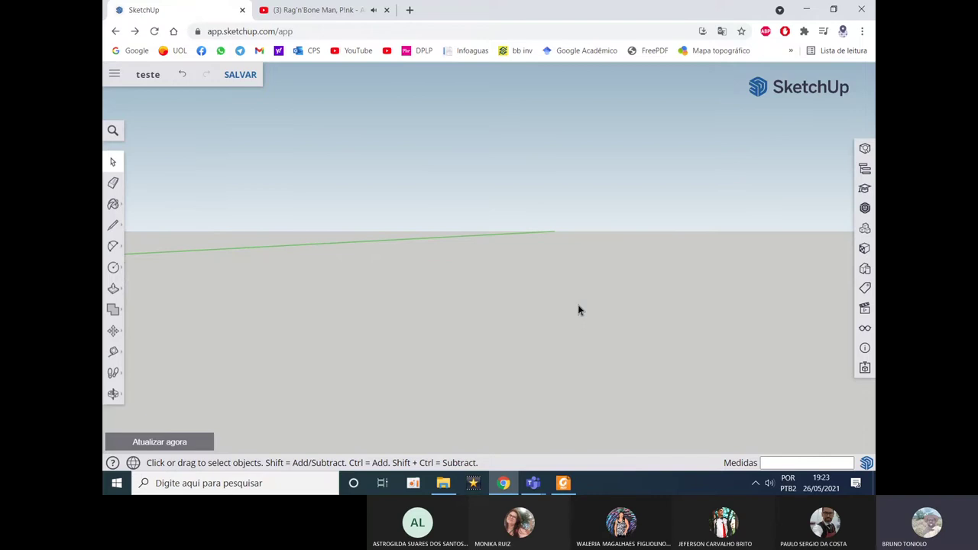
key(ctrl+z)
click(567, 482)
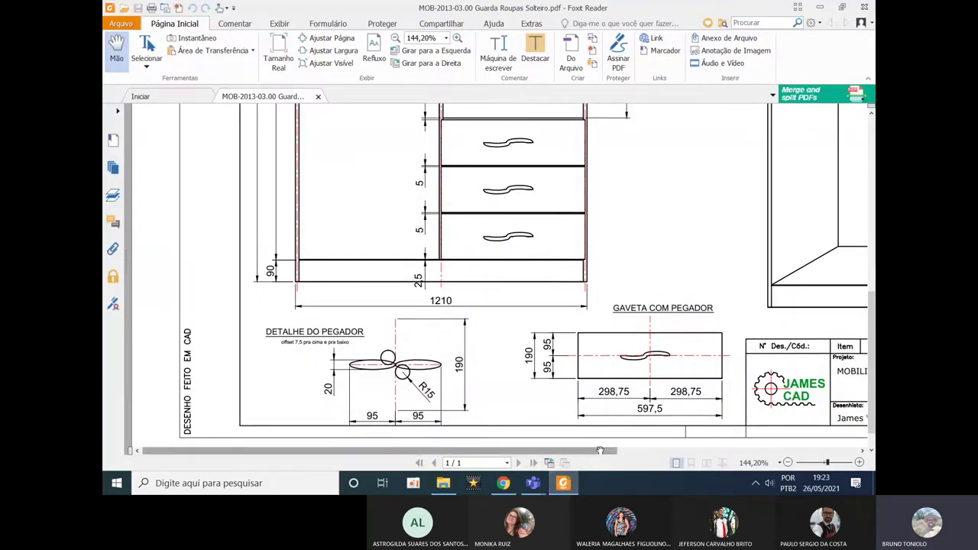
Step: Check the wardrobe PDF's shelf and drawer-handle dimensions, then minimise Foxit back to SketchUp
scroll(612, 449, down, 1)
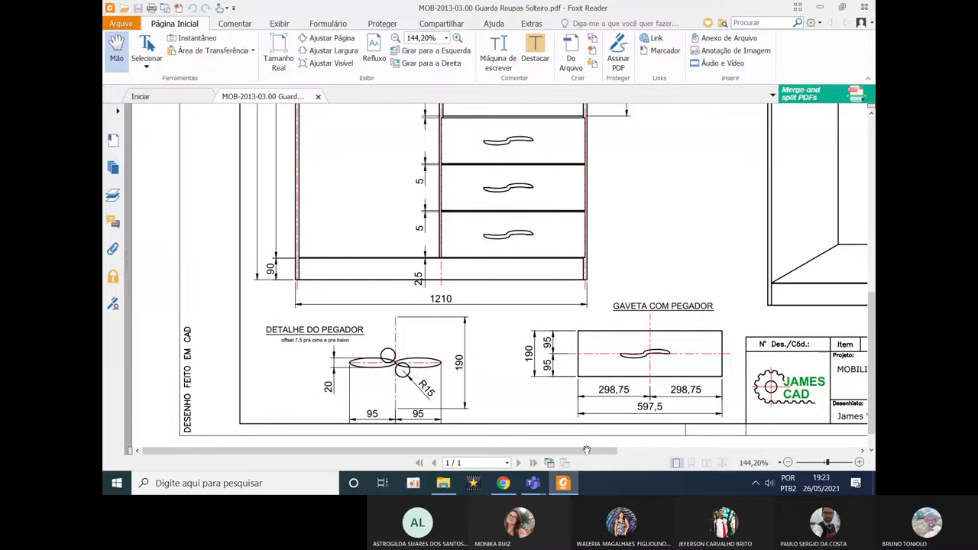
drag(586, 450, 772, 449)
scroll(756, 355, up, 3)
scroll(755, 355, up, 2)
scroll(756, 354, up, 1)
scroll(755, 354, down, 2)
scroll(755, 354, down, 4)
drag(692, 449, 527, 444)
scroll(528, 435, down, 3)
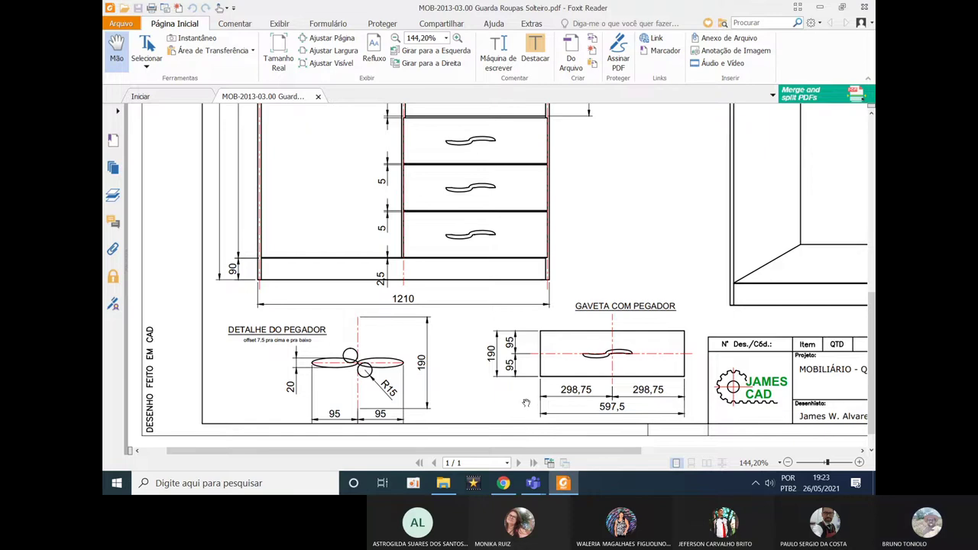
click(818, 8)
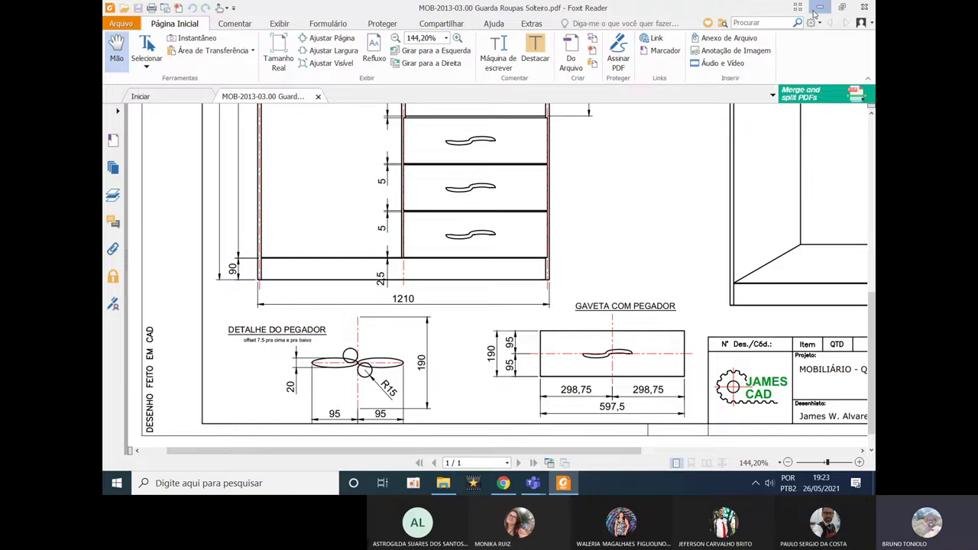
drag(528, 278, 732, 360)
Step: Push/Pull the two-lobed handle face into a solid blade
key(space)
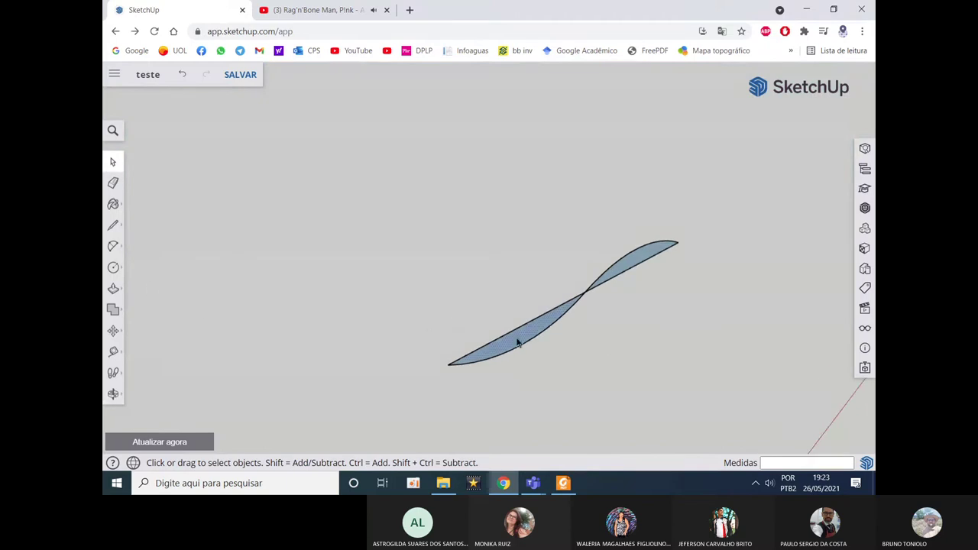
click(114, 288)
click(500, 354)
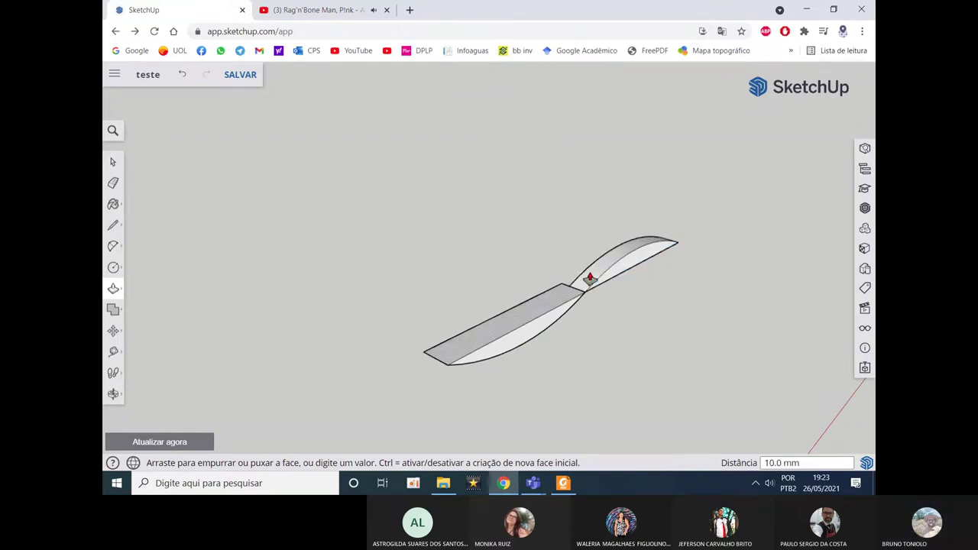
click(563, 290)
middle_drag(598, 309, 479, 277)
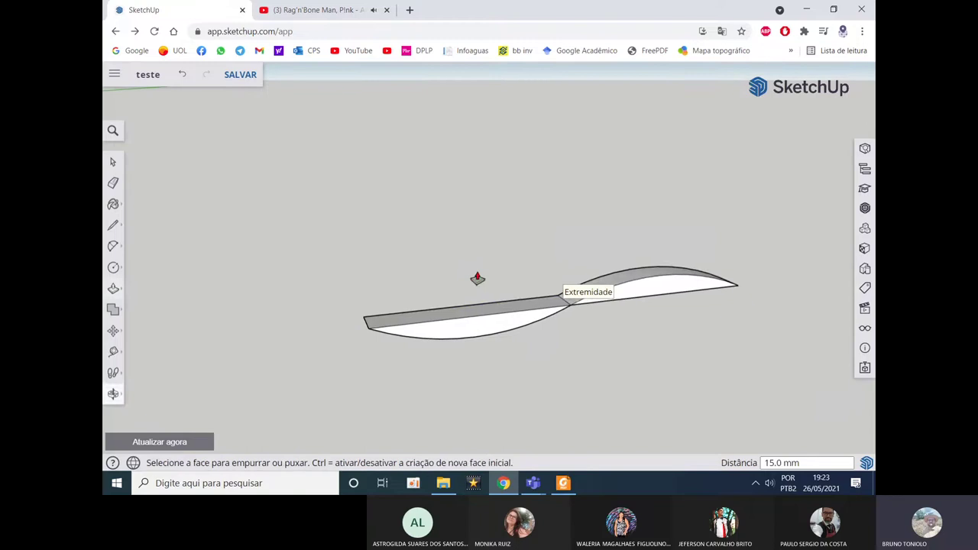
Step: Select the whole handle profile and make it a group with Criar grupo, then show the PDF
key(space)
drag(559, 302, 757, 359)
drag(385, 218, 831, 422)
right_click(623, 306)
drag(349, 222, 768, 397)
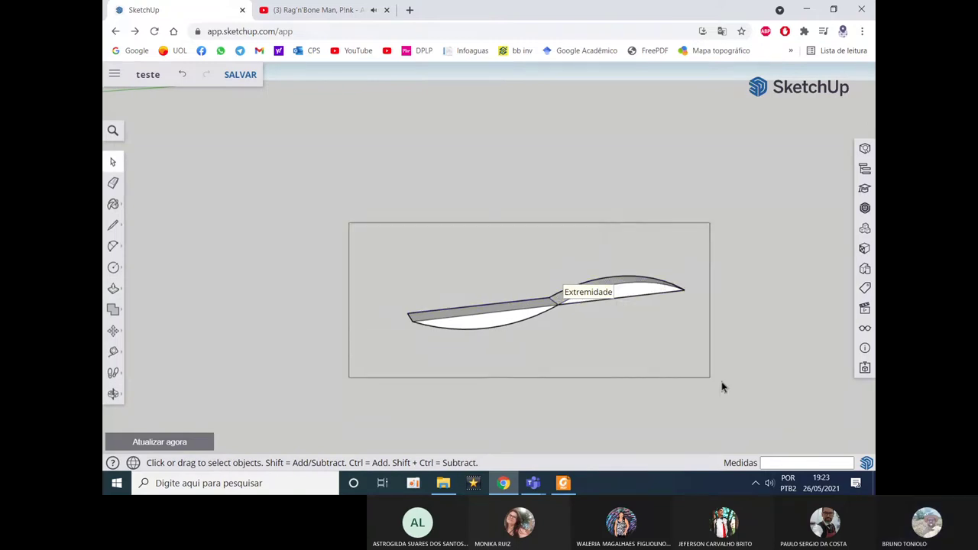
right_click(535, 305)
click(543, 348)
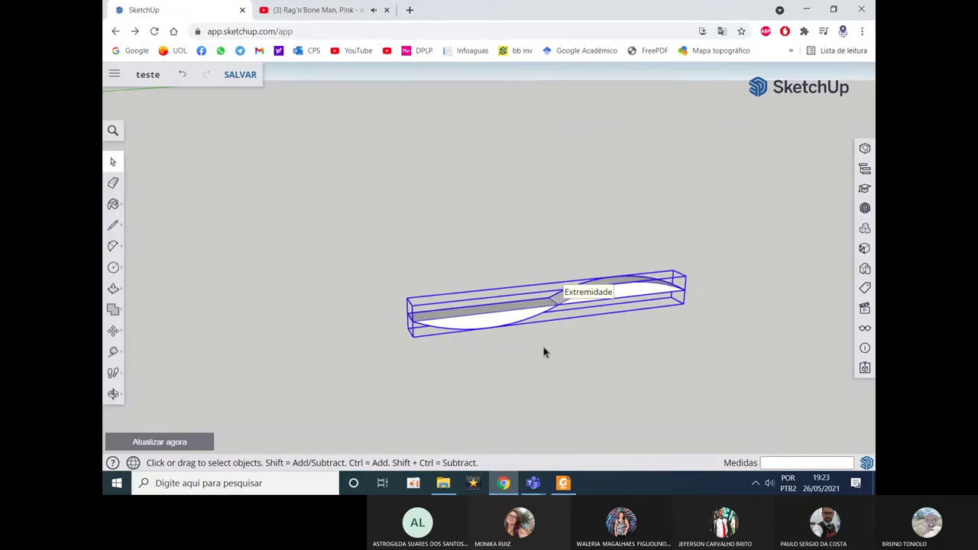
click(564, 483)
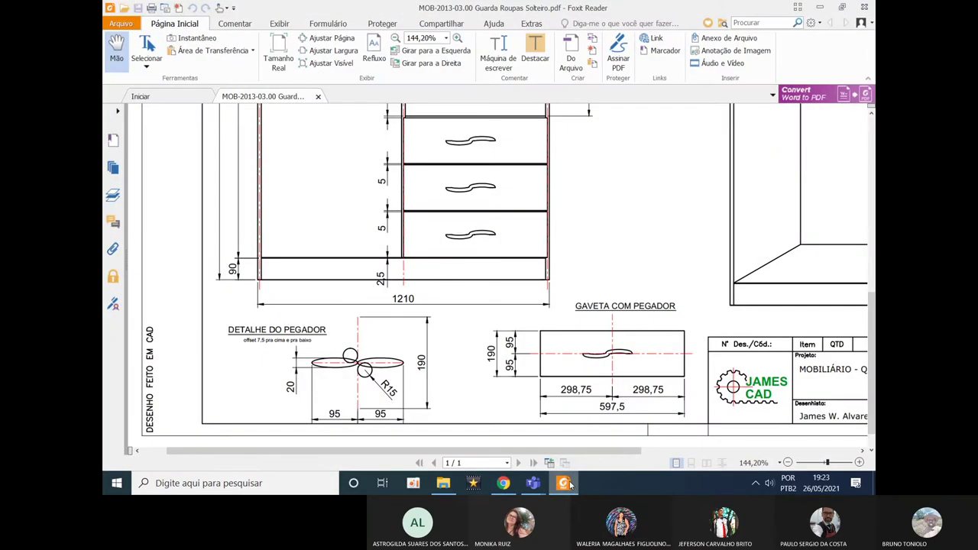
Step: Return to the model beside the bookcase and choose the Rectangle tool from the shapes flyout
click(569, 486)
scroll(529, 345, down, 3)
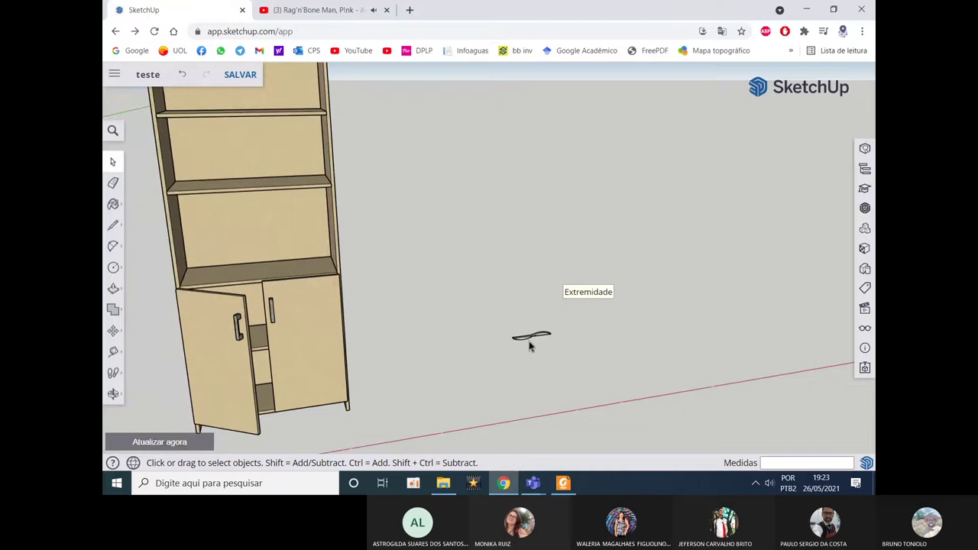
middle_drag(531, 343, 468, 316)
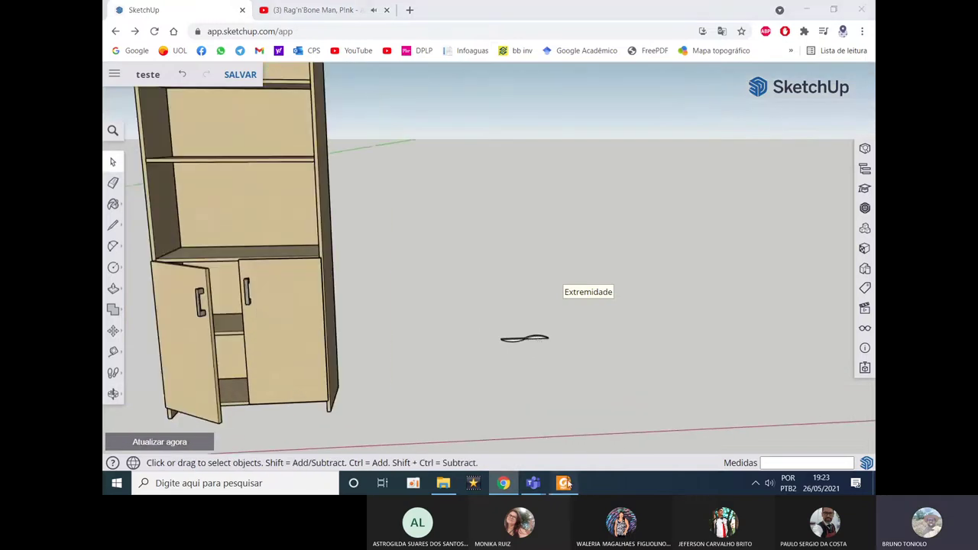
key(alt+Tab)
key(alt+Tab)
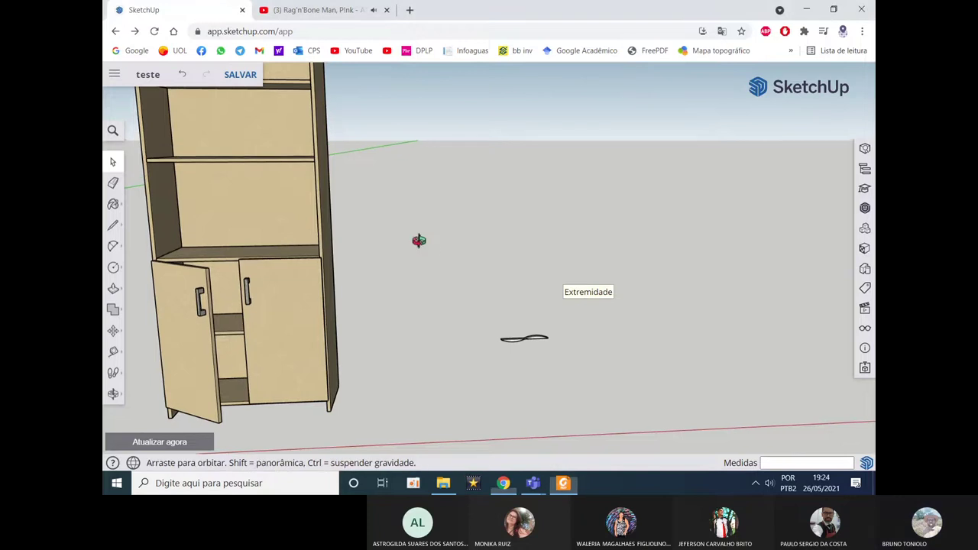
middle_drag(433, 247, 451, 248)
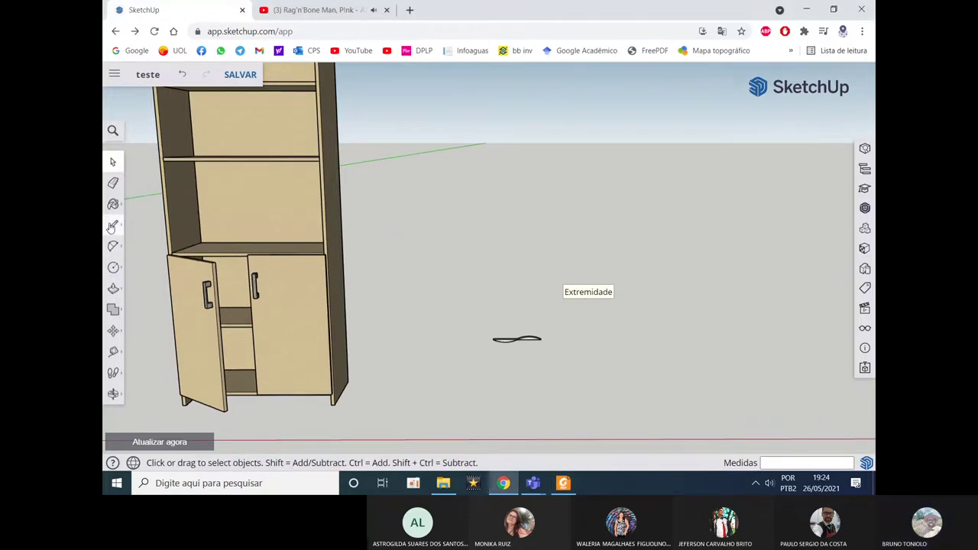
click(113, 289)
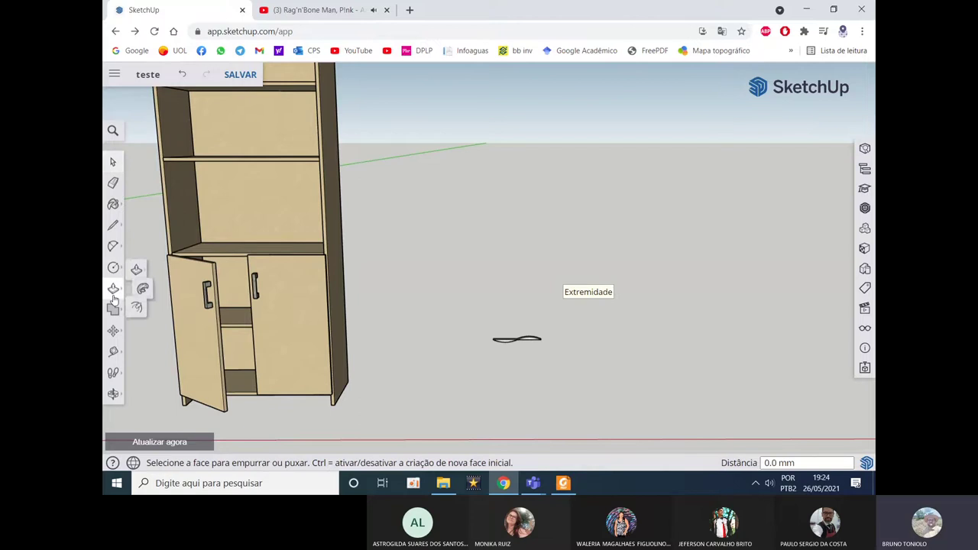
click(113, 268)
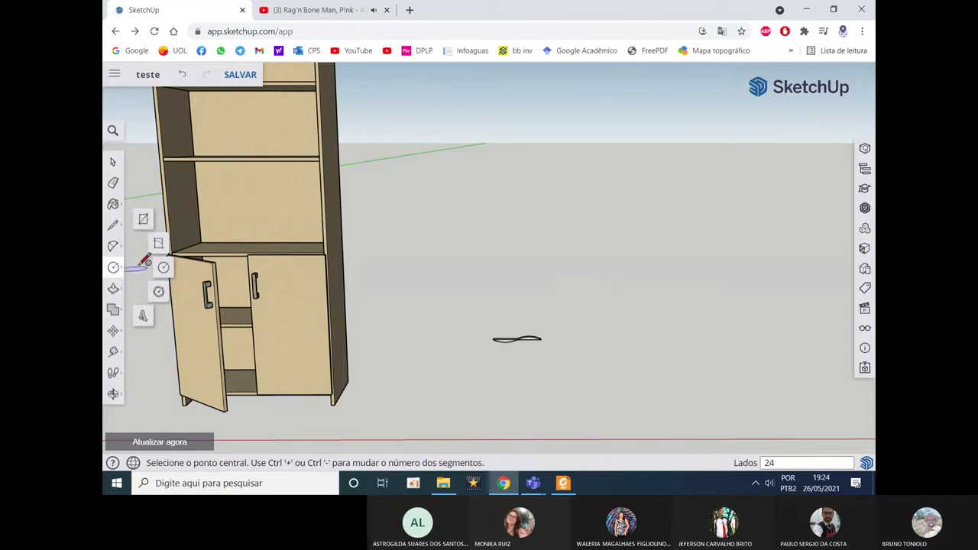
click(142, 221)
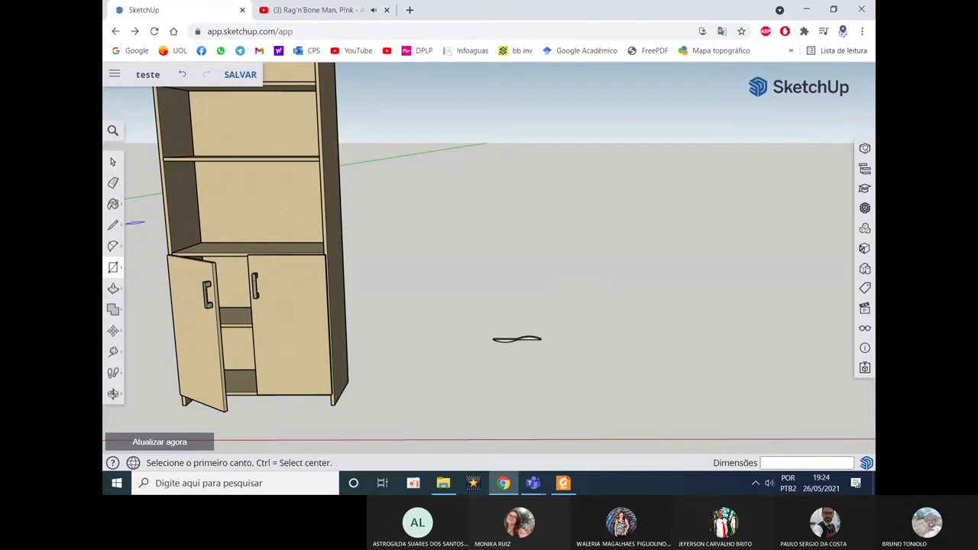
middle_drag(457, 293, 533, 255)
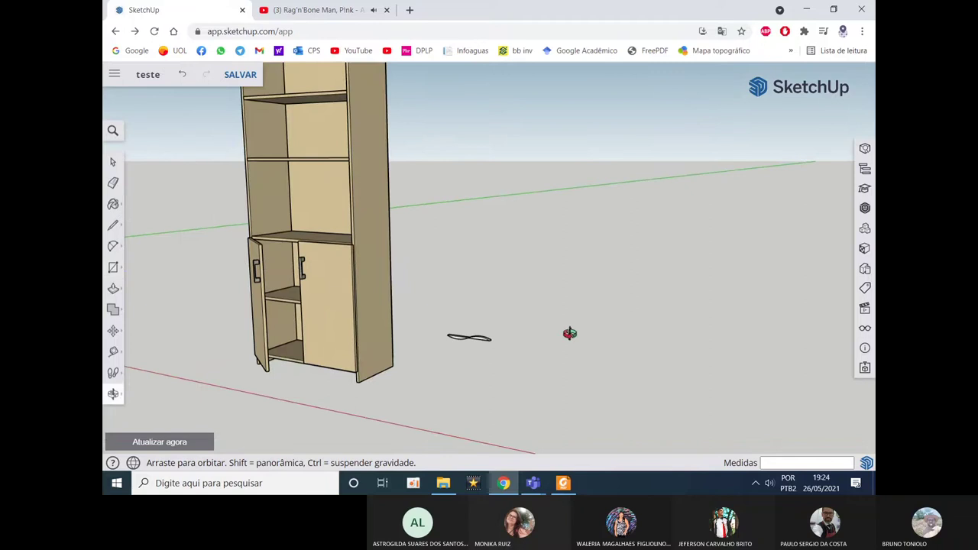
Step: Draw a 480 × 2100 mm rectangle for the new panel and select it
scroll(524, 229, down, 5)
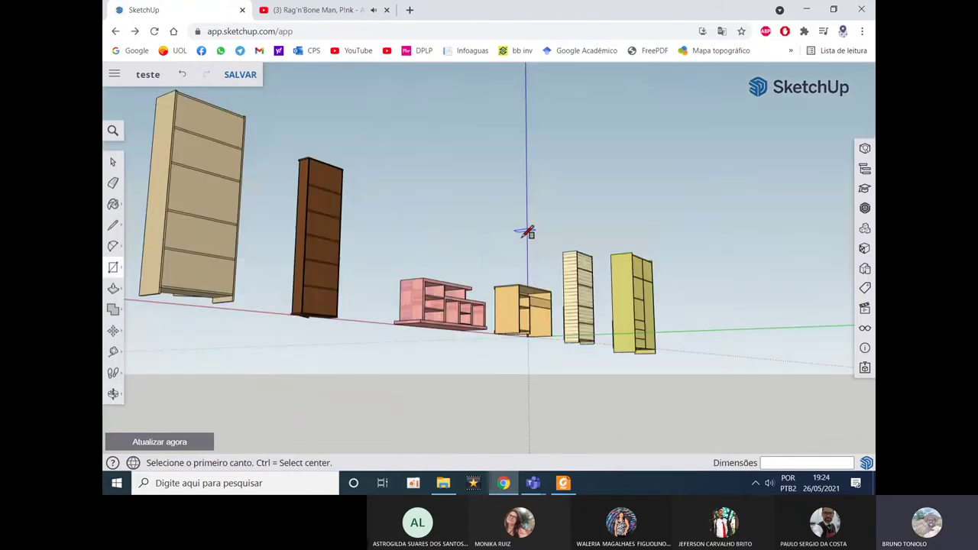
mouse_move(524, 229)
middle_down()
mouse_move(563, 360)
mouse_move(454, 265)
mouse_move(563, 212)
mouse_move(437, 305)
mouse_move(539, 262)
middle_up()
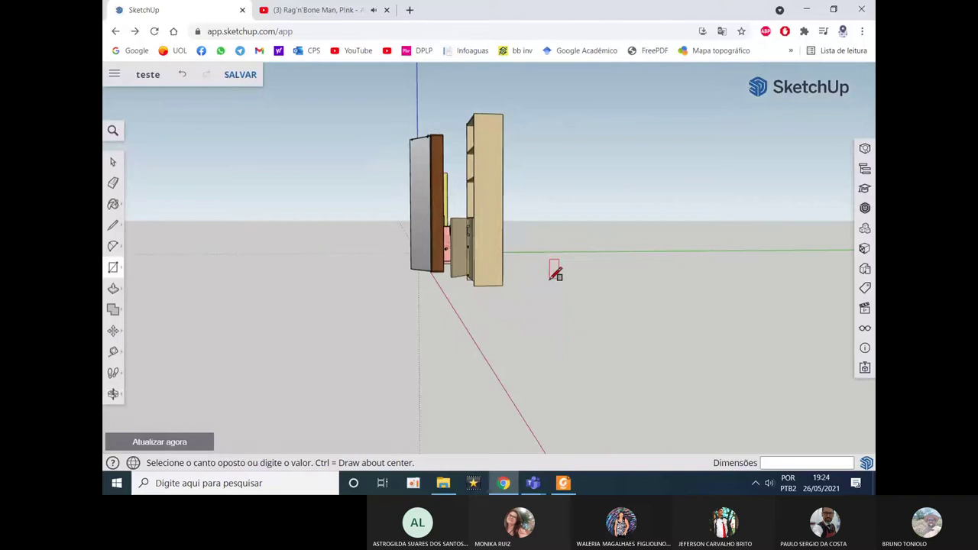
click(549, 278)
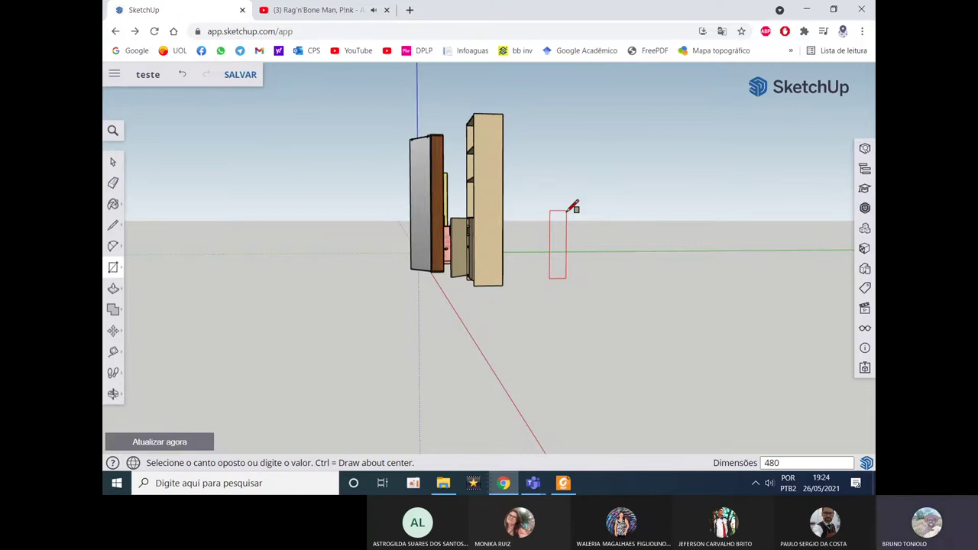
text(480)
text(,2100)
key(Return)
middle_drag(572, 208, 548, 222)
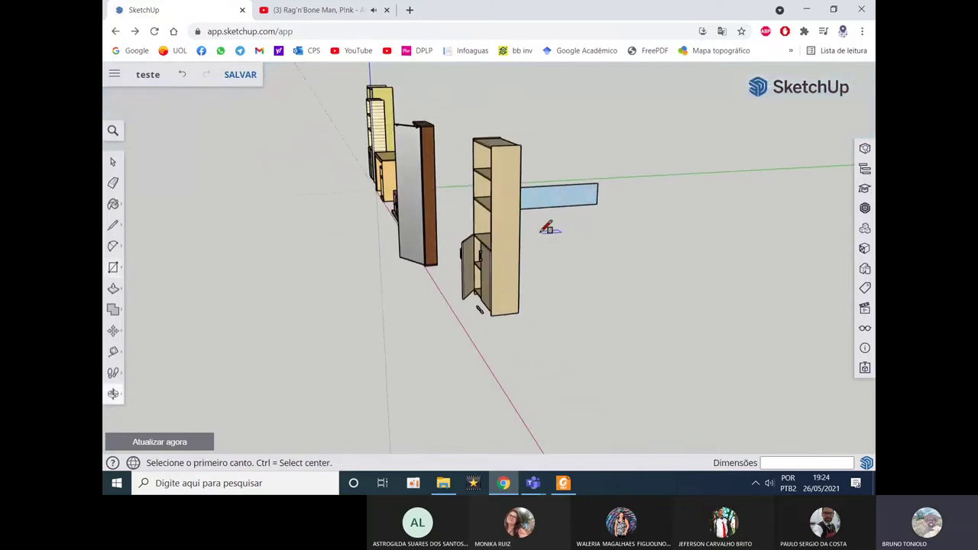
scroll(585, 168, up, 3)
key(space)
click(538, 217)
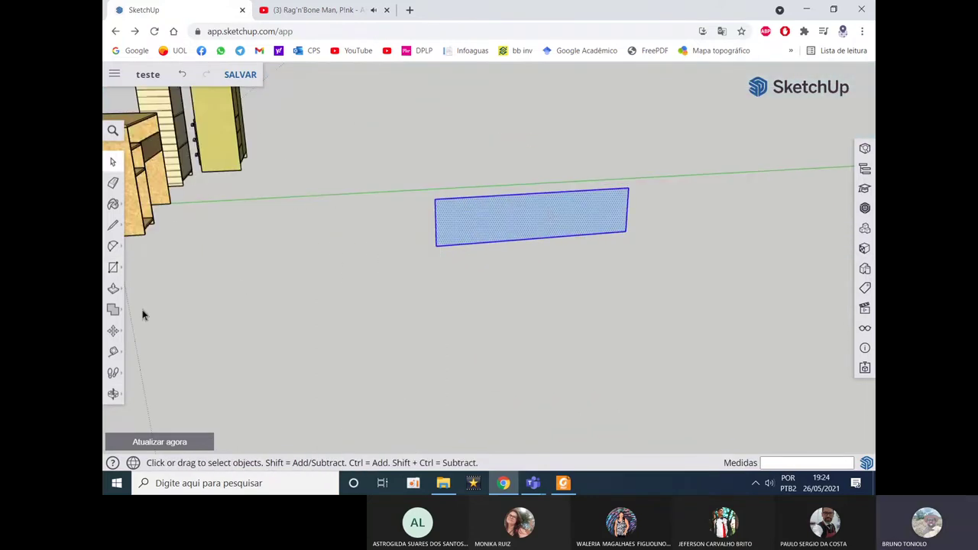
Step: Rotate the rectangle so it stands upright
click(113, 330)
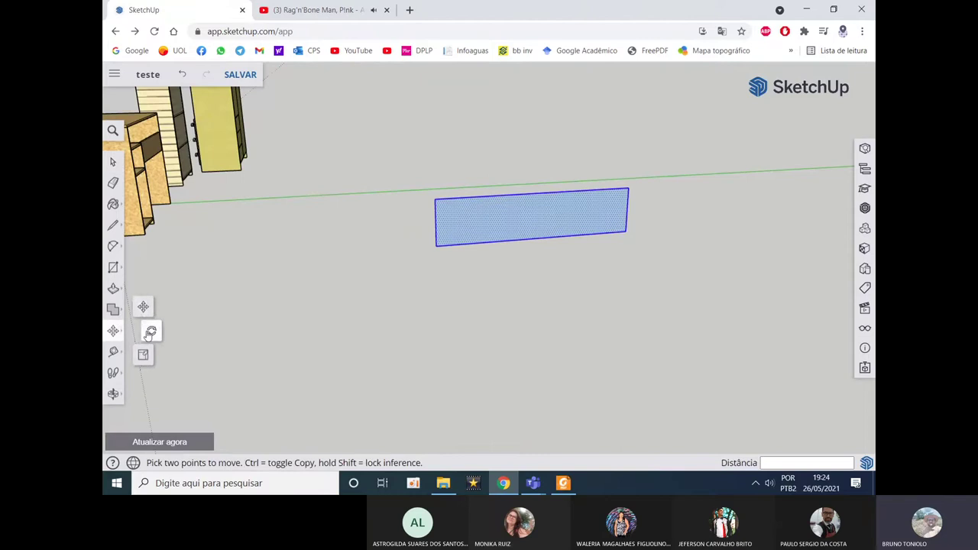
click(151, 332)
click(531, 213)
click(716, 200)
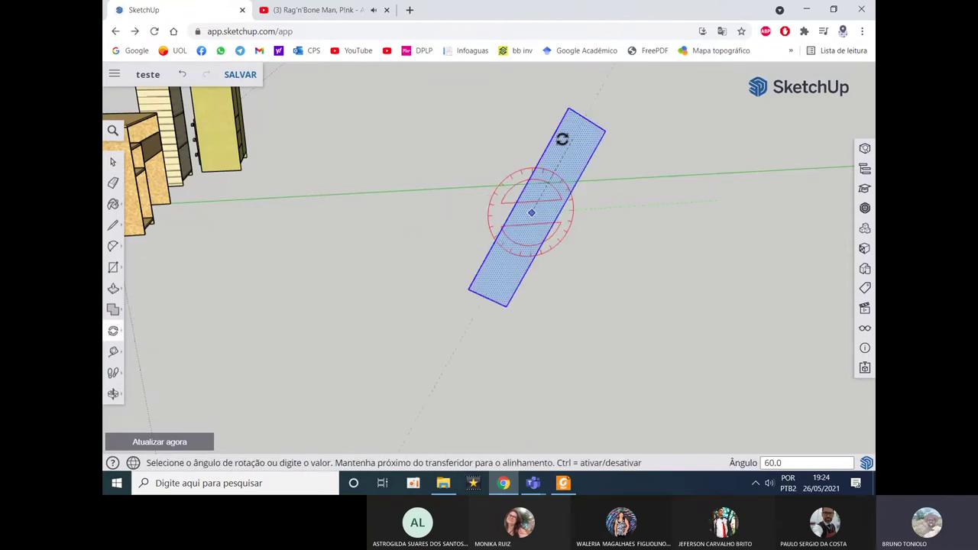
click(526, 127)
mouse_move(526, 127)
middle_down()
mouse_move(502, 179)
mouse_move(567, 236)
middle_up()
key(space)
Step: Move the upright panel face to the right of the bookcase, past the S-shaped handle
click(567, 235)
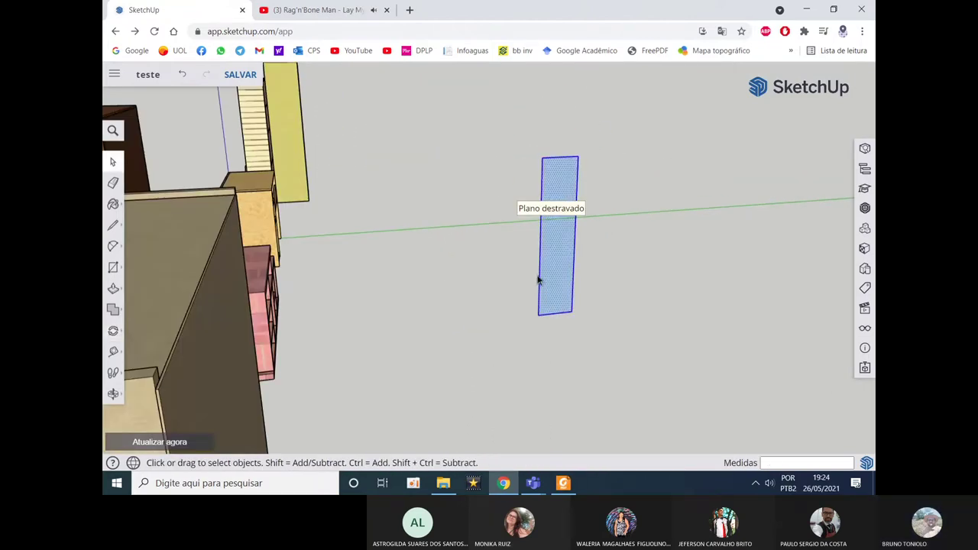
click(113, 330)
click(139, 309)
click(581, 224)
scroll(538, 308, down, 5)
scroll(581, 252, up, 2)
scroll(585, 239, up, 4)
mouse_move(575, 238)
middle_down()
mouse_move(808, 245)
mouse_move(851, 197)
middle_up()
mouse_move(551, 197)
middle_down()
mouse_move(780, 168)
mouse_move(703, 186)
middle_up()
click(703, 186)
key(space)
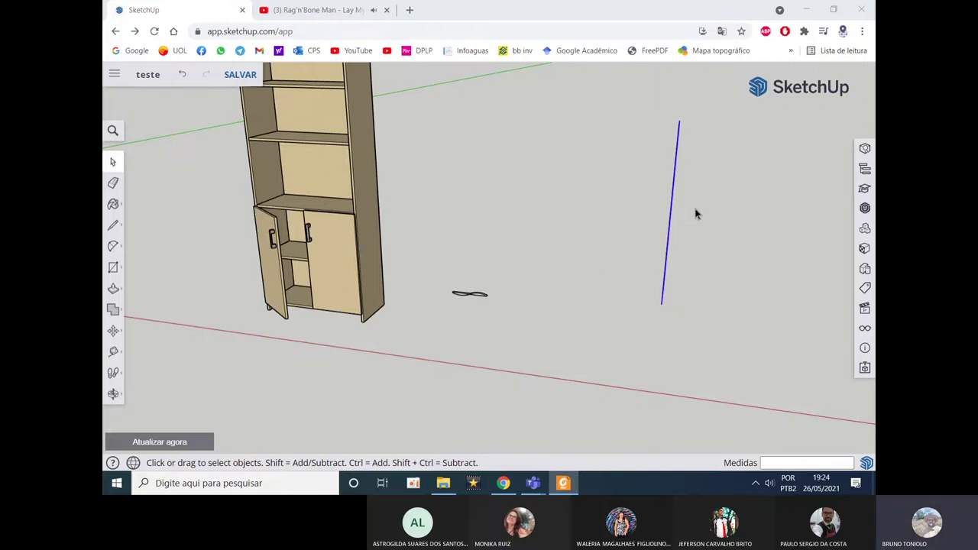
Step: Push/Pull the upright face out into a thin board
scroll(686, 214, up, 3)
mouse_move(688, 203)
middle_down()
mouse_move(376, 288)
mouse_move(192, 288)
middle_up()
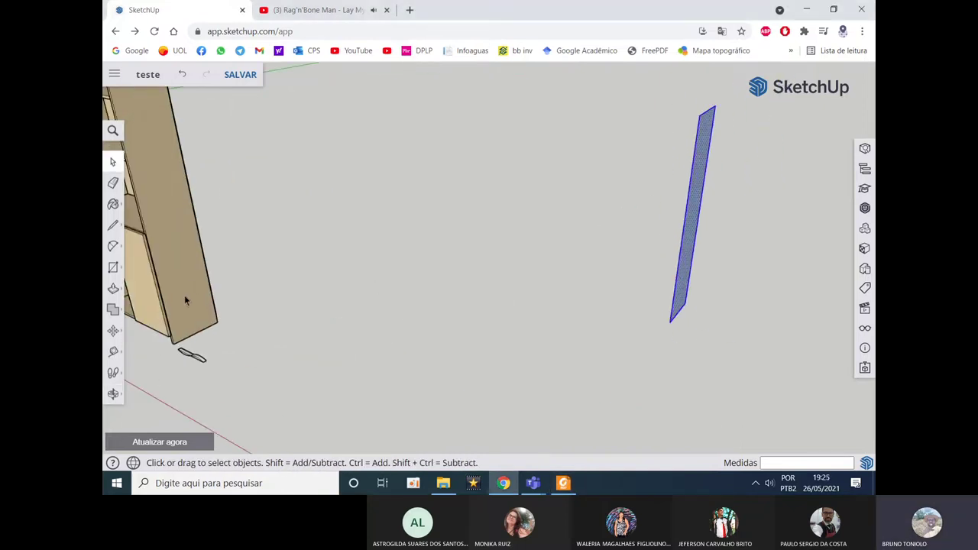
click(115, 288)
drag(705, 175, 719, 183)
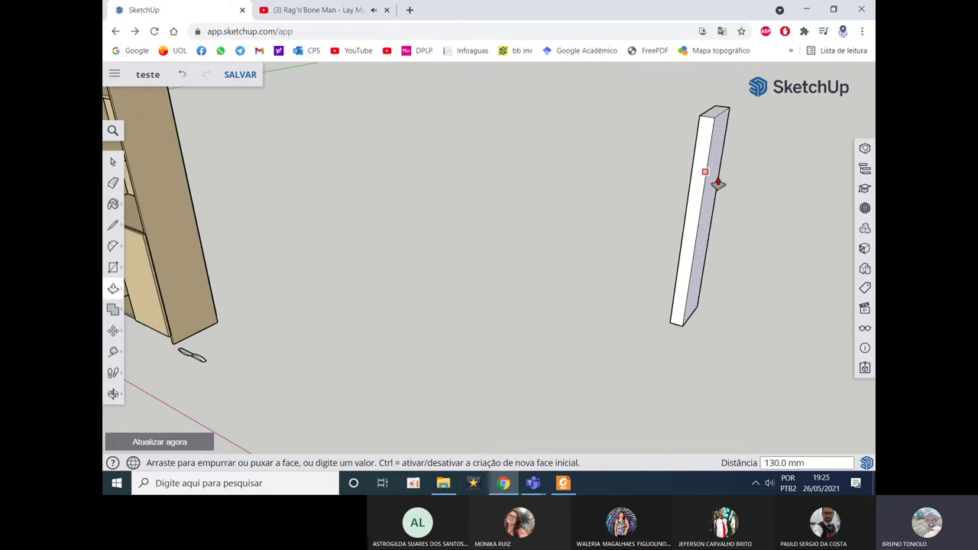
key(space)
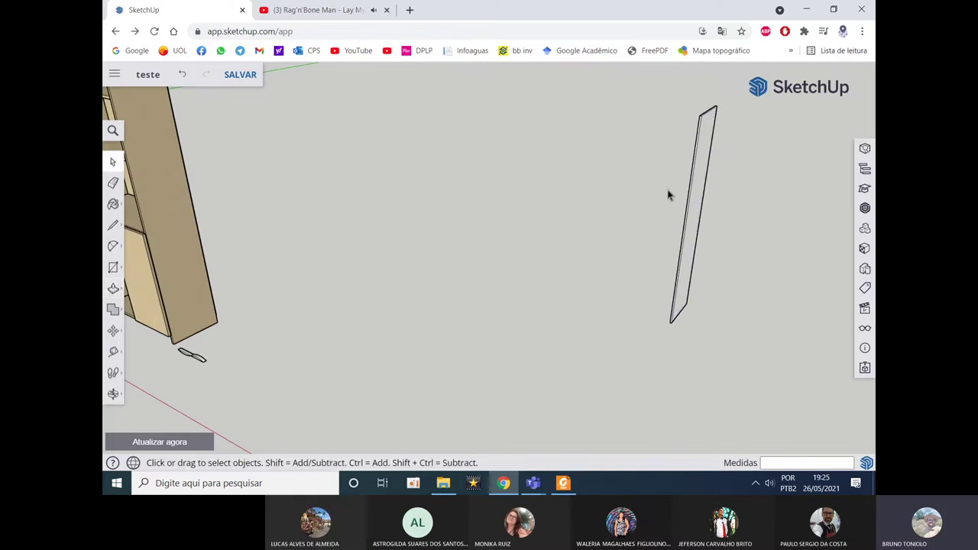
Step: Group the thin board with Criar grupo and switch to the wardrobe PDF
click(688, 198)
right_click(689, 198)
click(744, 330)
mouse_move(646, 275)
middle_down()
mouse_move(603, 248)
mouse_move(693, 258)
middle_up()
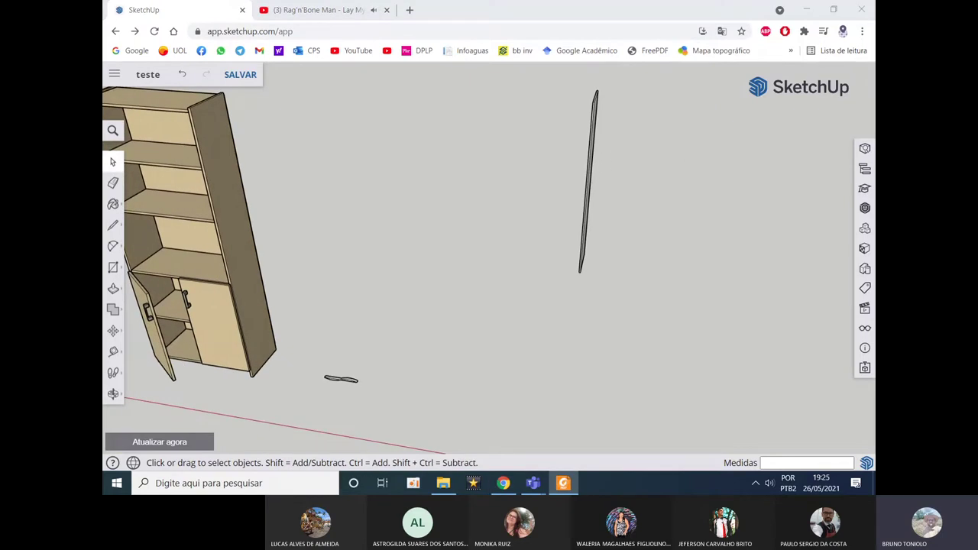
key(alt+Tab)
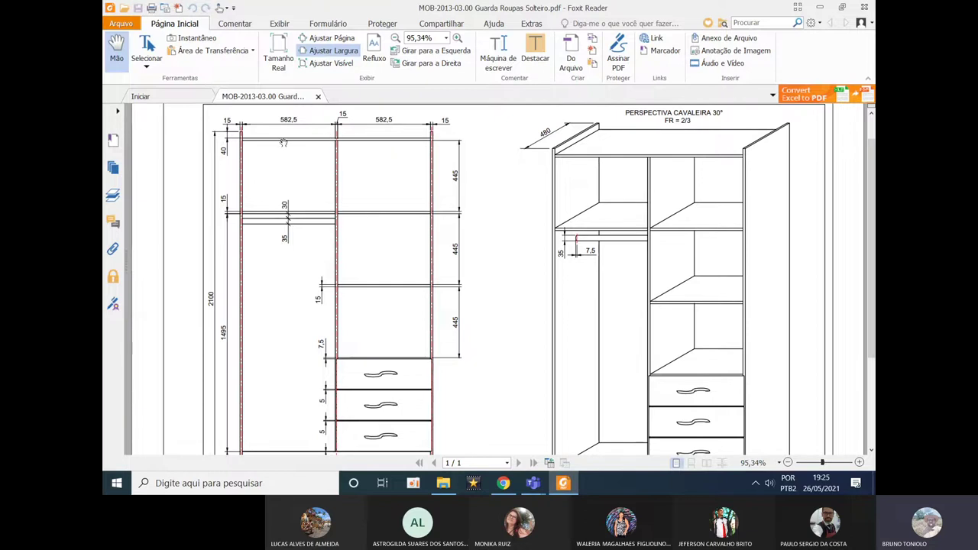
Step: Back in SketchUp, place a Tape Measure guide from the board's bottom corner
double_click(568, 13)
click(677, 119)
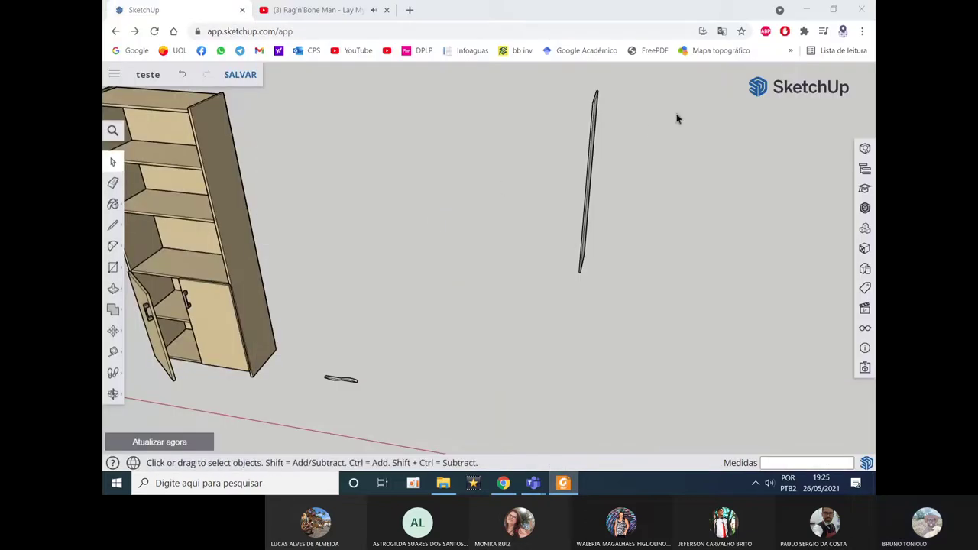
scroll(677, 118, up, 3)
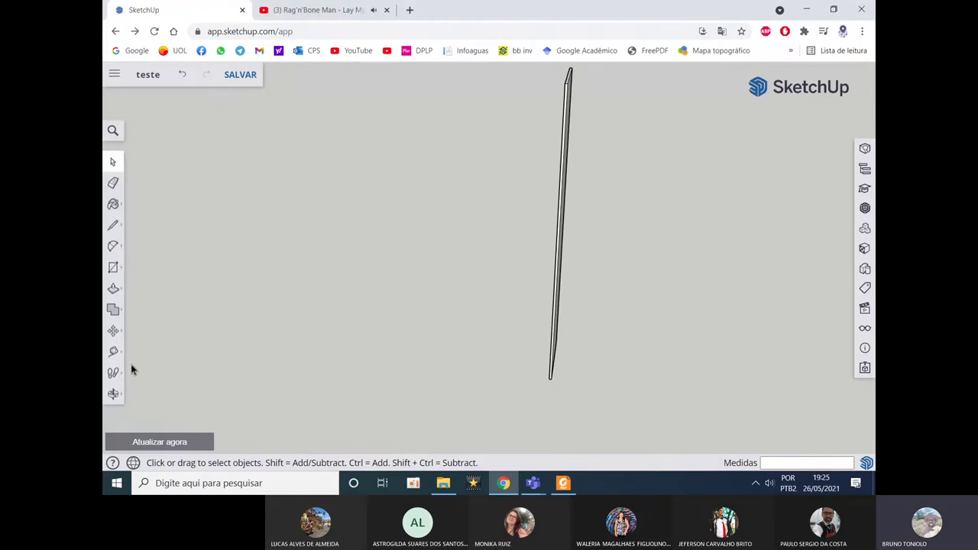
click(115, 351)
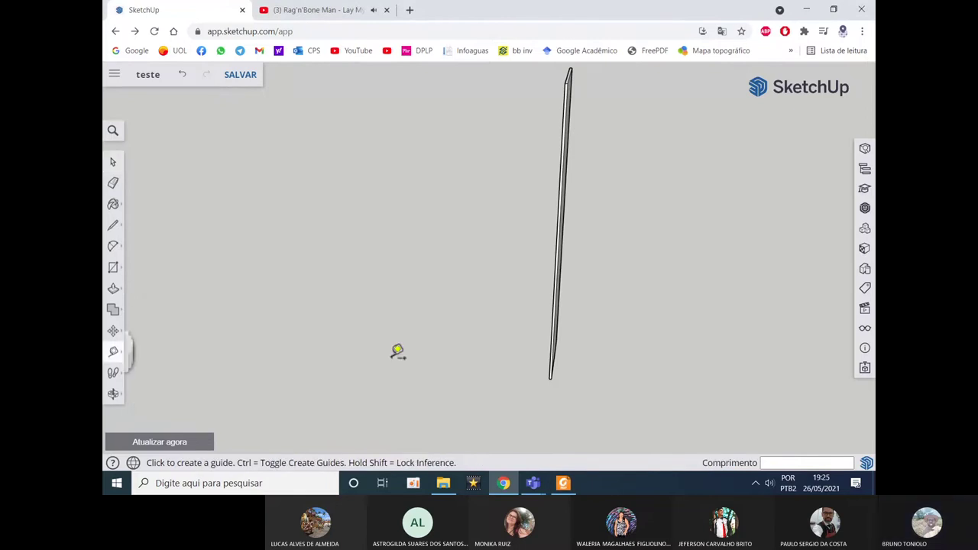
middle_drag(559, 397, 542, 355)
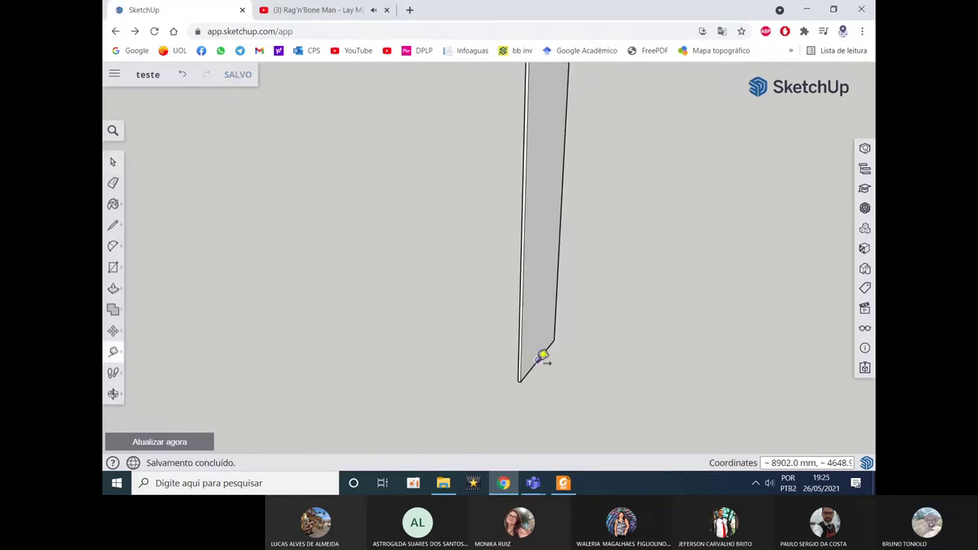
click(541, 357)
text(582)
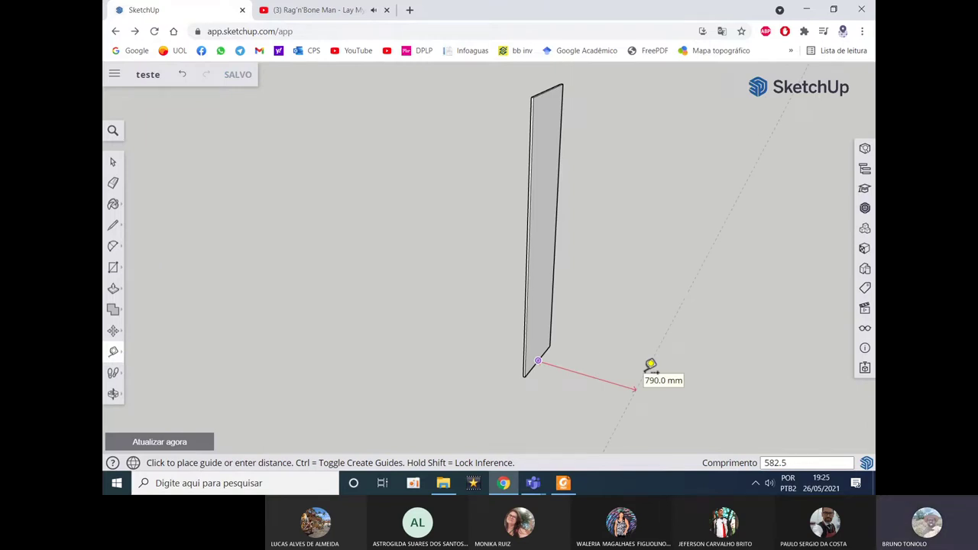
key(Return)
Step: Add a guide line 582.5 mm out from the dashed guide, then select the side panel
mouse_move(649, 367)
middle_down()
mouse_move(601, 354)
mouse_move(664, 321)
middle_up()
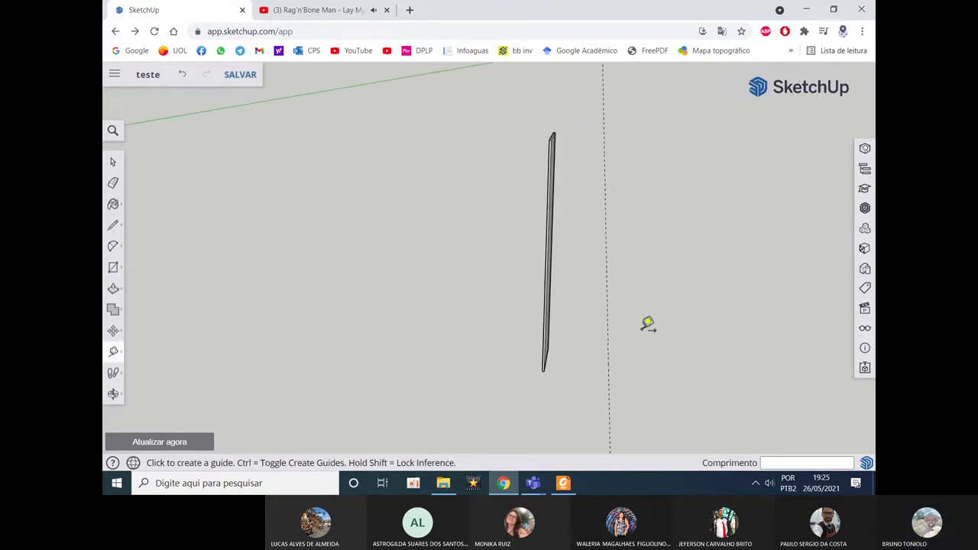
click(607, 362)
key(Escape)
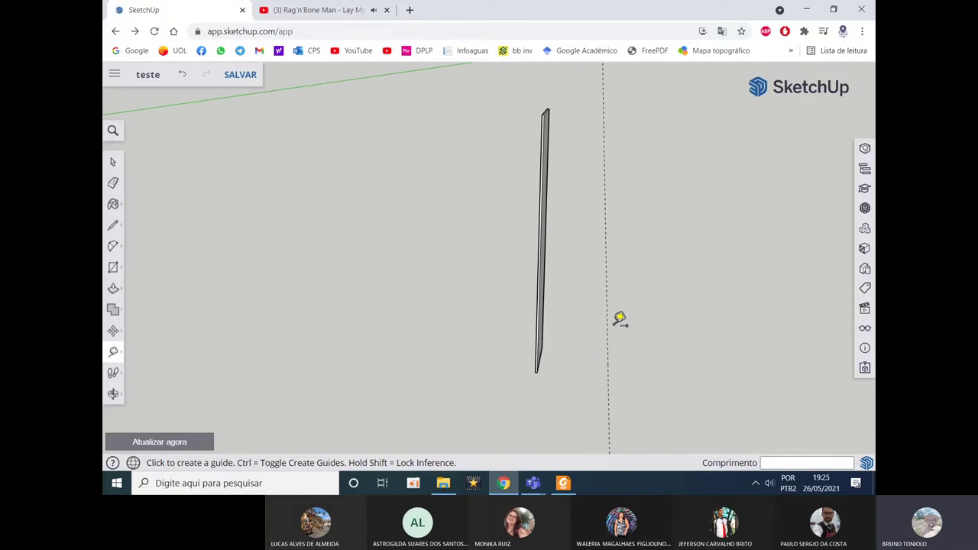
click(608, 325)
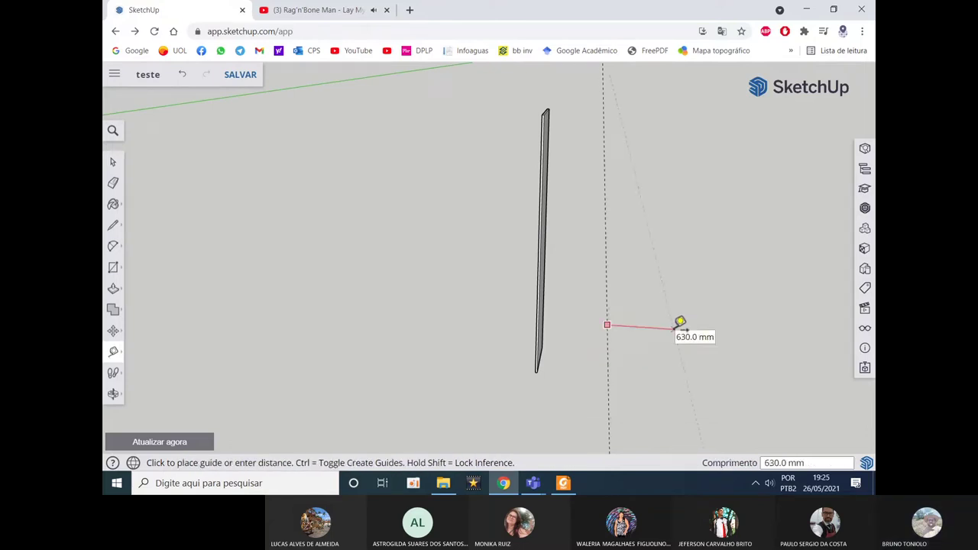
middle_drag(680, 323, 700, 315)
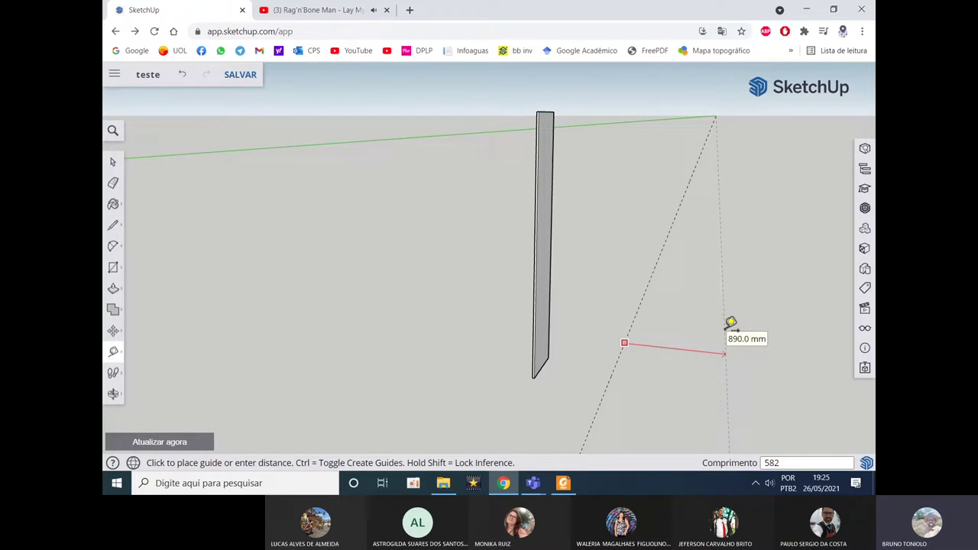
key(Escape)
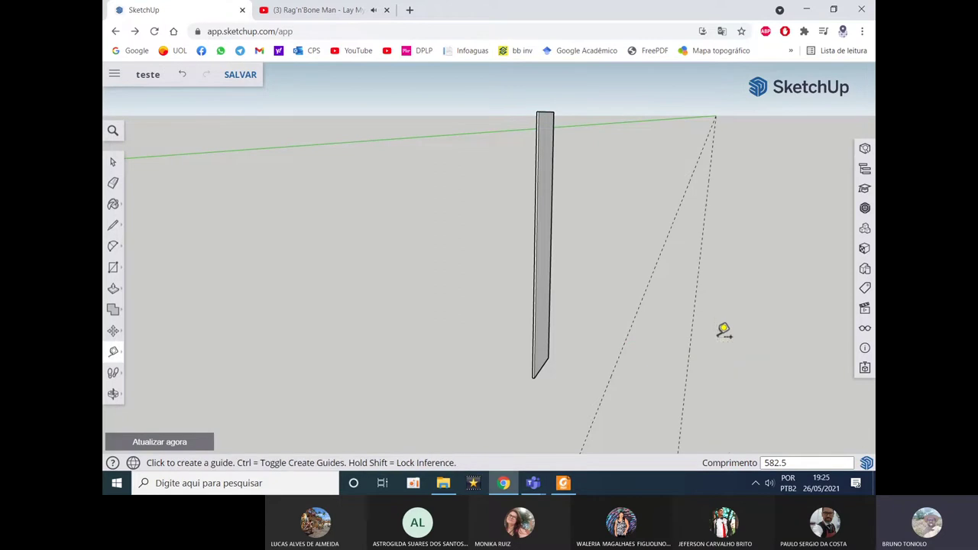
key(o)
drag(660, 358, 692, 362)
middle_drag(692, 362, 665, 354)
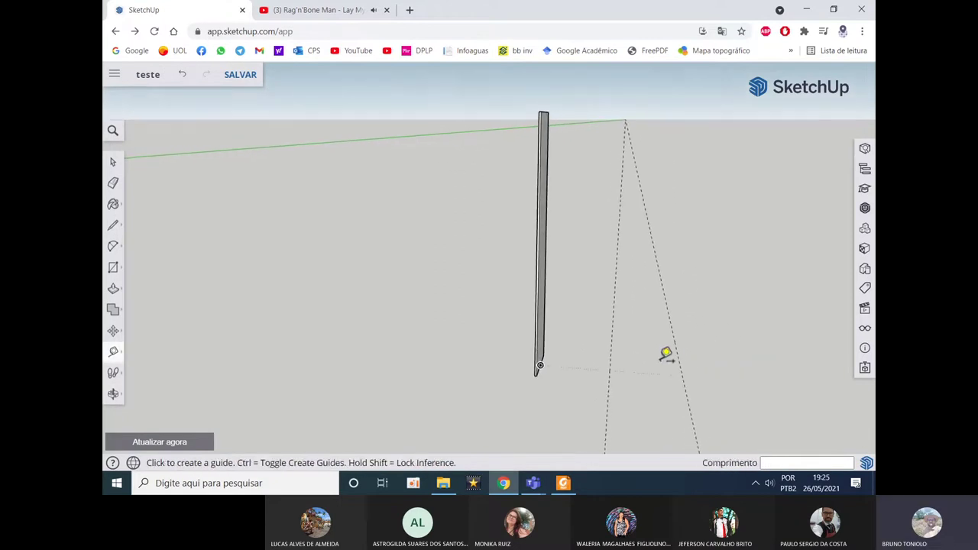
key(space)
click(540, 337)
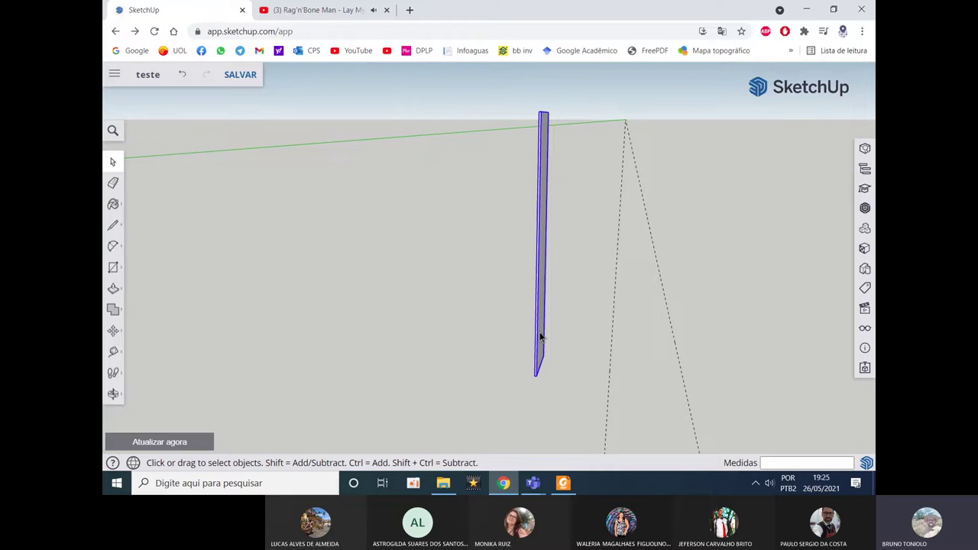
Step: Copy the side panel with Move+Ctrl to the guide position beside the original
click(113, 331)
middle_drag(525, 395, 552, 380)
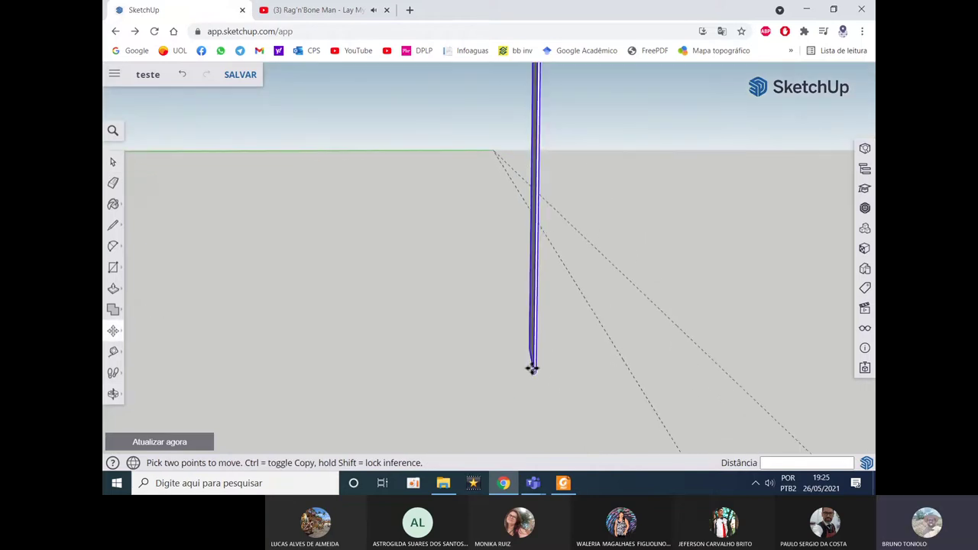
scroll(532, 368, up, 5)
click(556, 425)
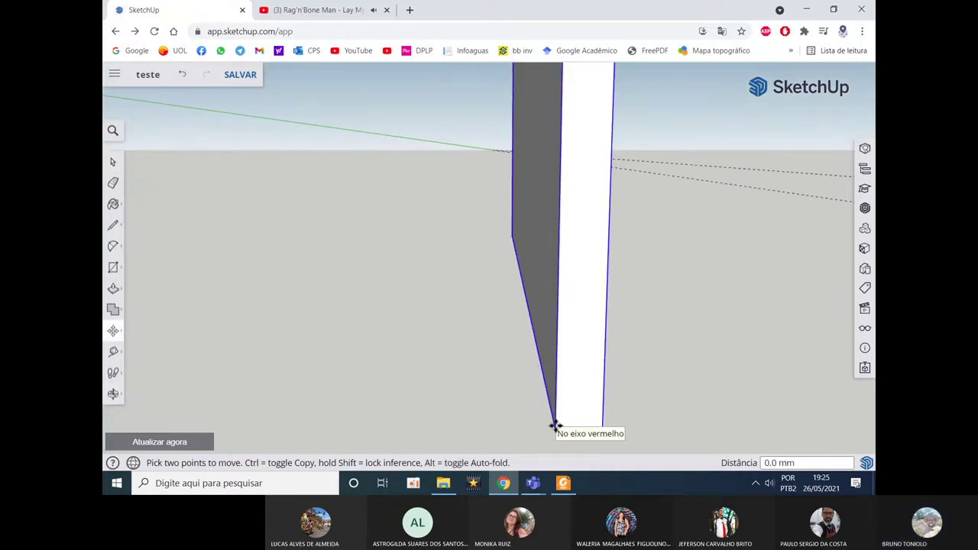
middle_drag(553, 425, 558, 408)
key(ctrl)
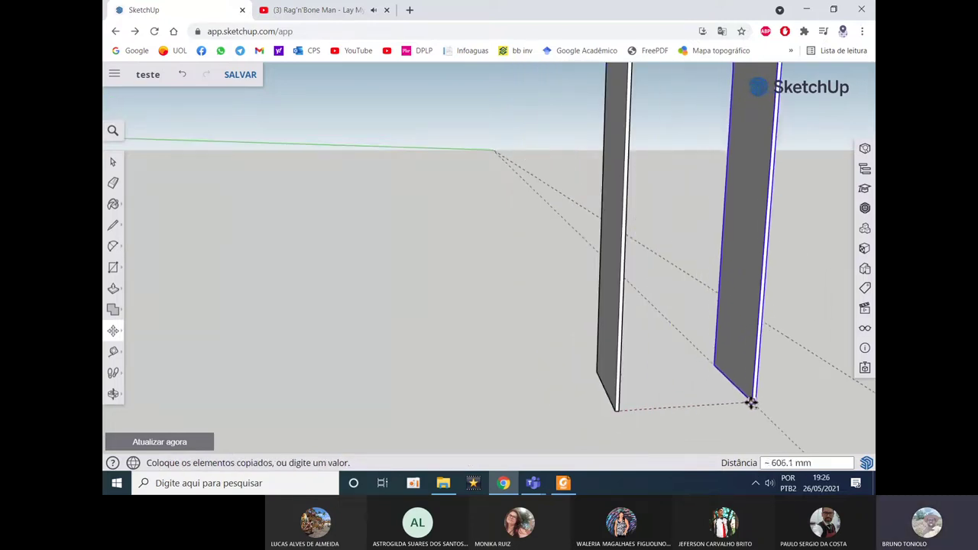
scroll(749, 403, up, 5)
scroll(741, 405, down, 3)
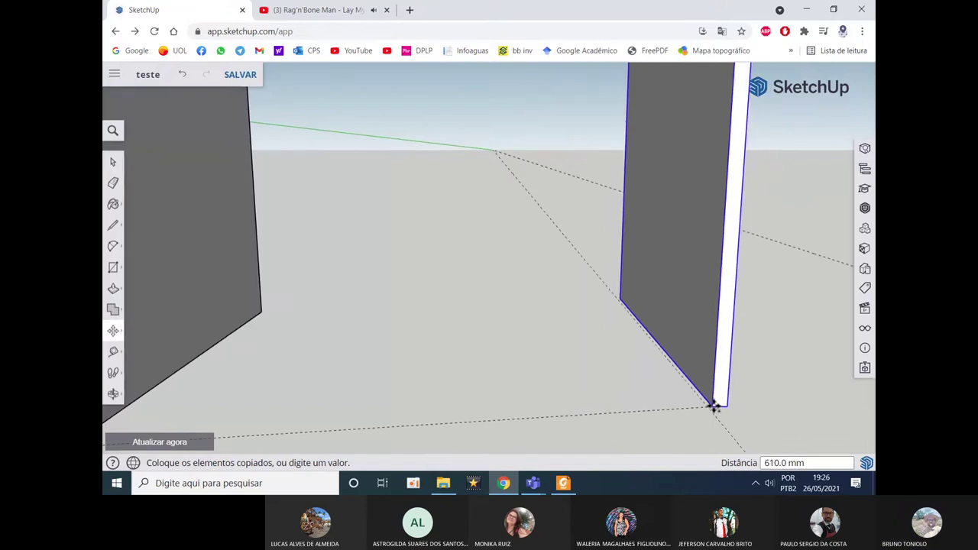
scroll(690, 406, down, 3)
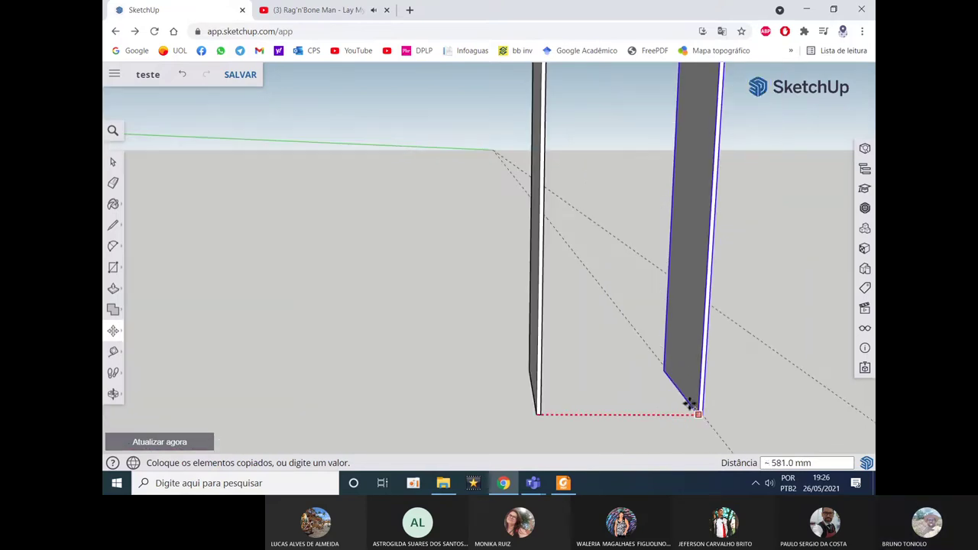
click(698, 412)
mouse_move(698, 413)
middle_down()
mouse_move(684, 390)
mouse_move(698, 409)
middle_up()
key(space)
click(776, 397)
Step: Copy a third board further along the row, then bring up the wardrobe PDF
middle_drag(760, 389, 712, 393)
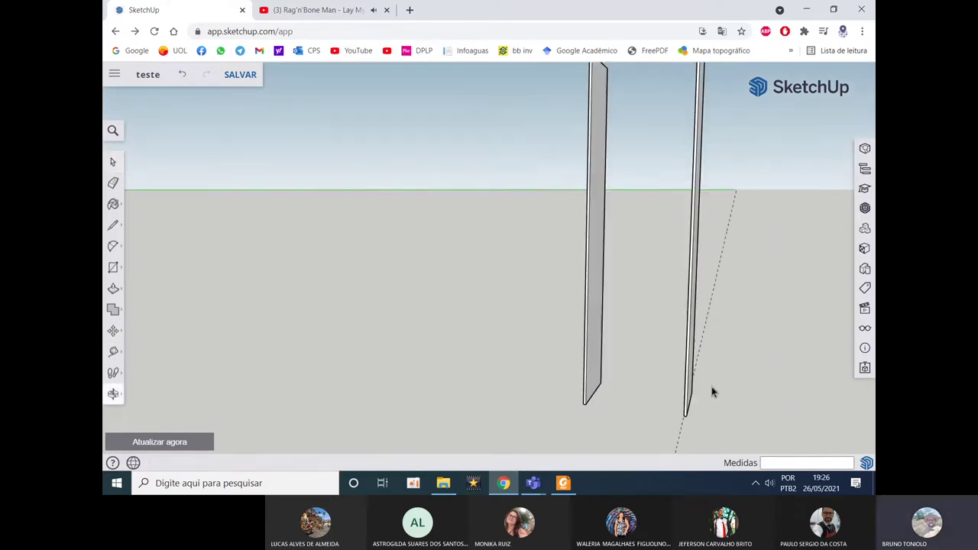
middle_drag(684, 429, 688, 408)
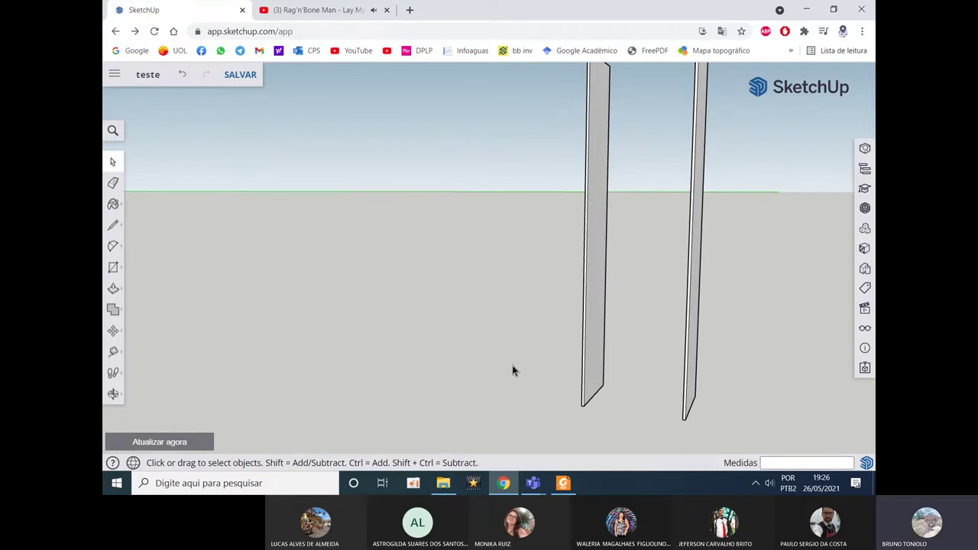
middle_drag(463, 372, 639, 345)
click(640, 349)
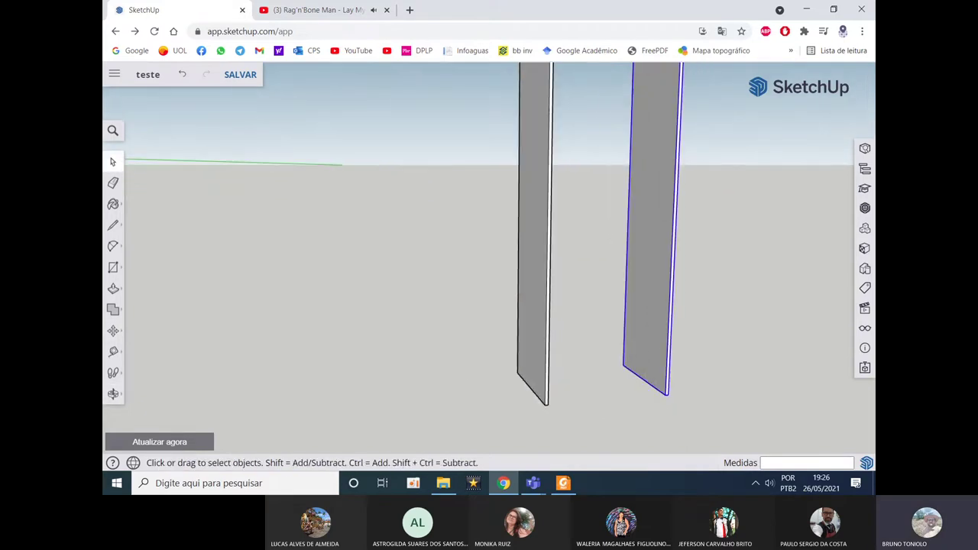
click(113, 330)
mouse_move(454, 367)
middle_down()
mouse_move(524, 389)
mouse_move(566, 366)
middle_up()
scroll(528, 386, up, 3)
scroll(529, 384, down, 3)
middle_drag(507, 380, 525, 360)
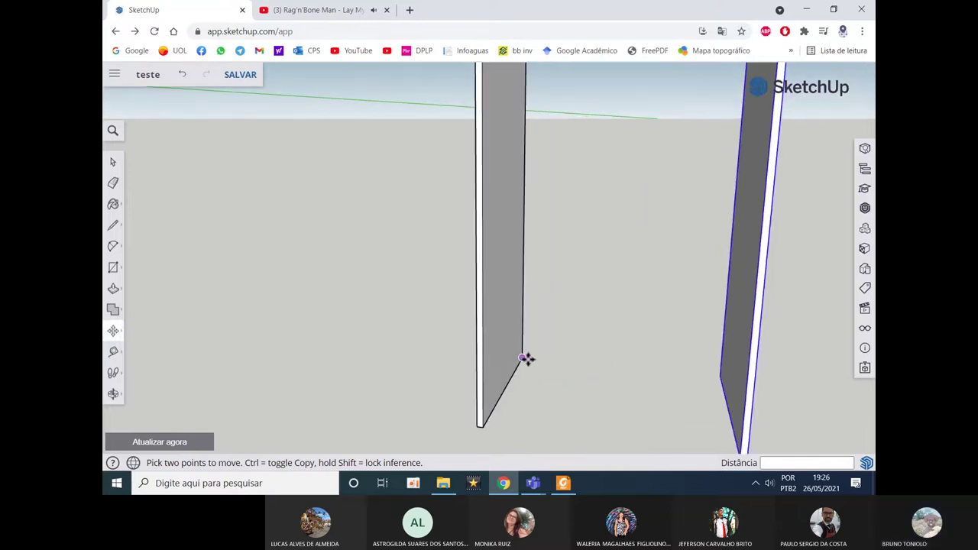
click(522, 358)
middle_drag(593, 354, 662, 385)
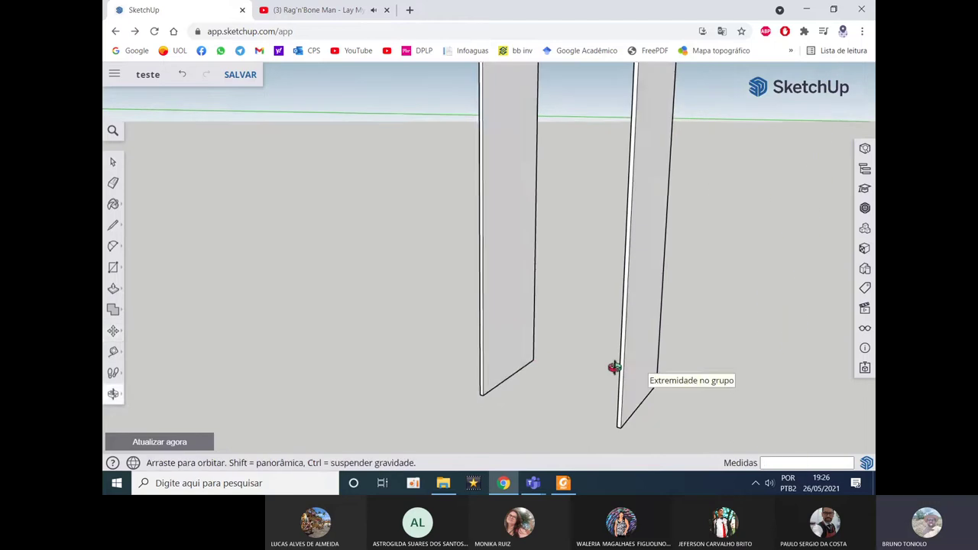
click(662, 385)
scroll(619, 360, down, 3)
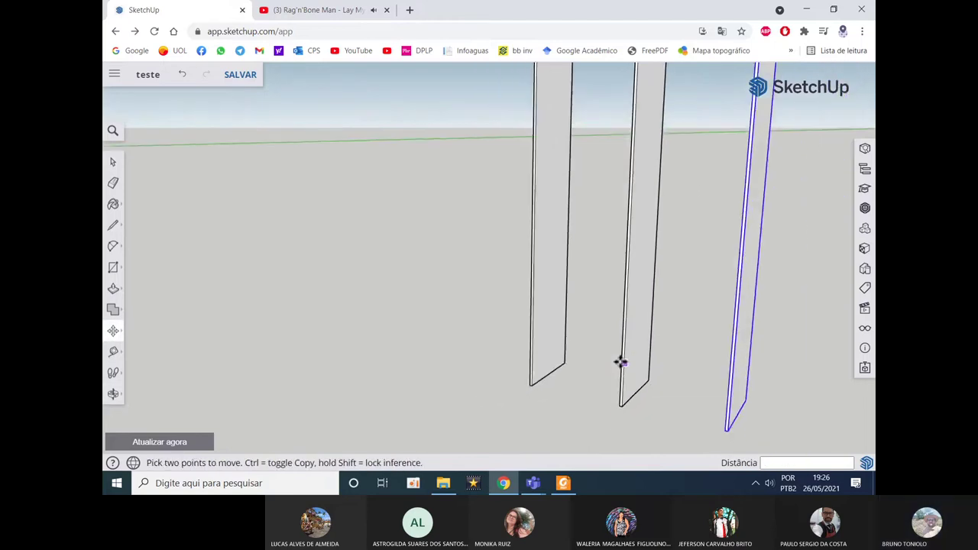
key(space)
middle_drag(563, 367, 634, 366)
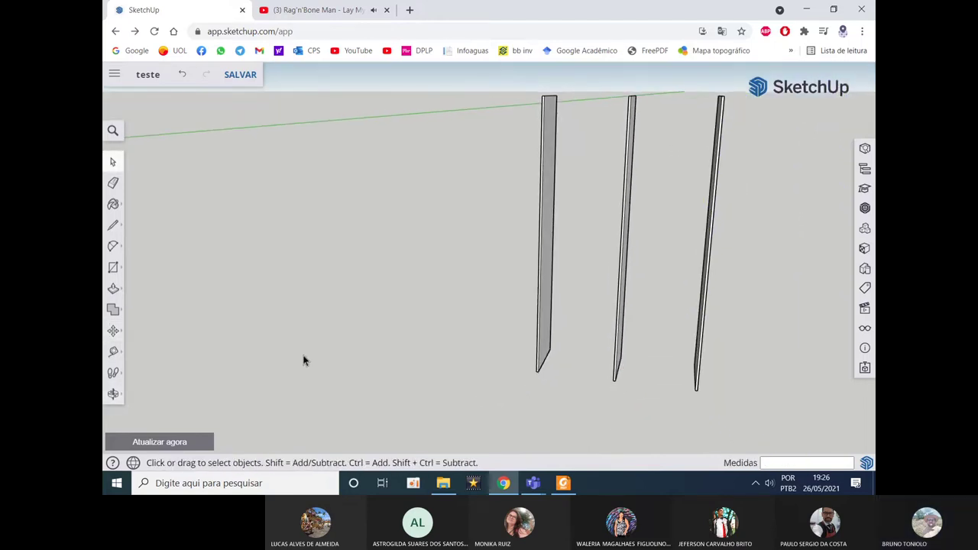
mouse_move(432, 276)
middle_down()
mouse_move(476, 282)
mouse_move(435, 321)
mouse_move(603, 222)
mouse_move(192, 246)
middle_up()
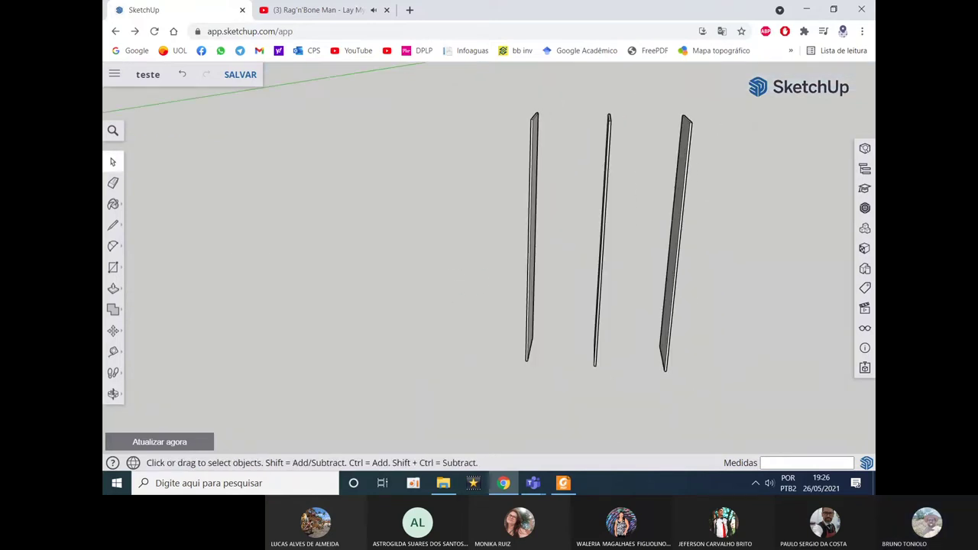
key(alt+Tab)
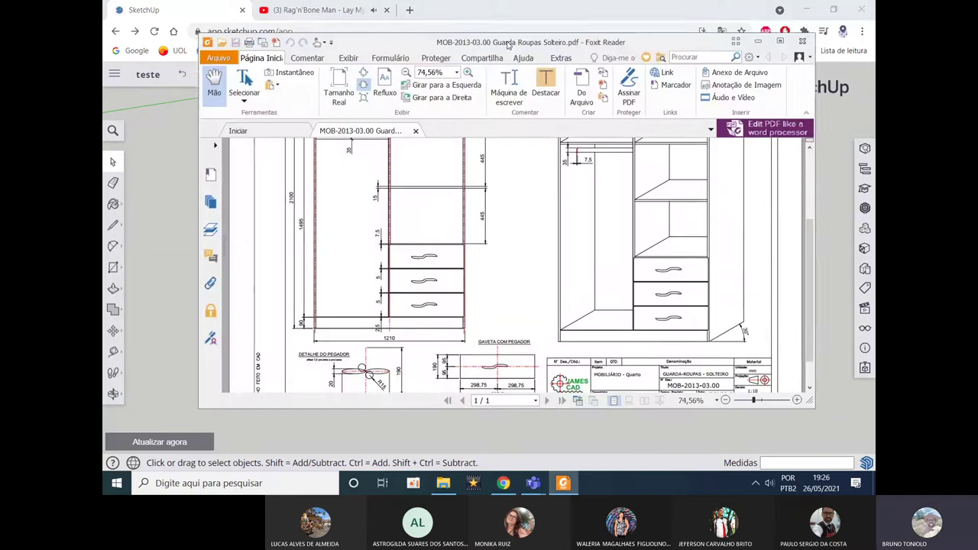
Step: Scroll the wardrobe PDF to check the bay widths and heights, then return to the SketchUp model
scroll(441, 217, up, 3)
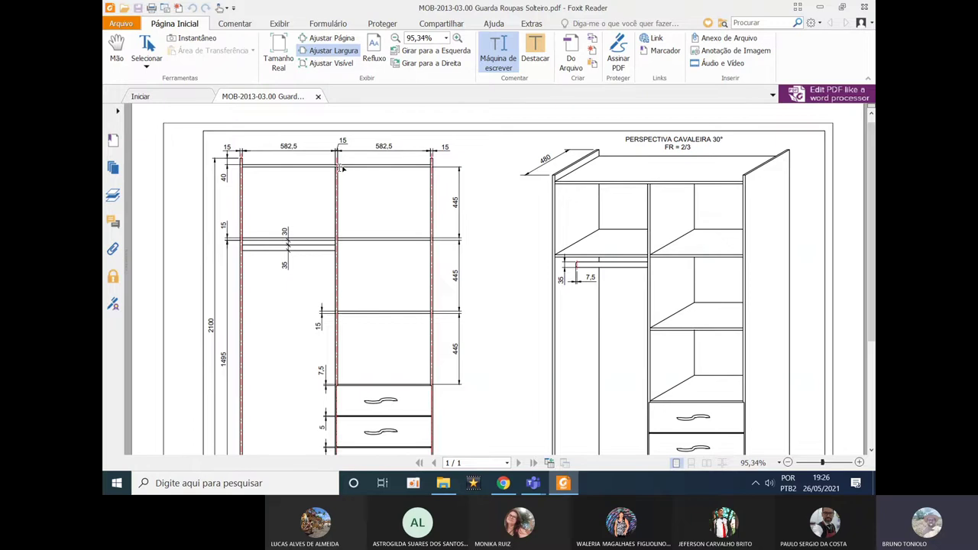
scroll(370, 229, down, 3)
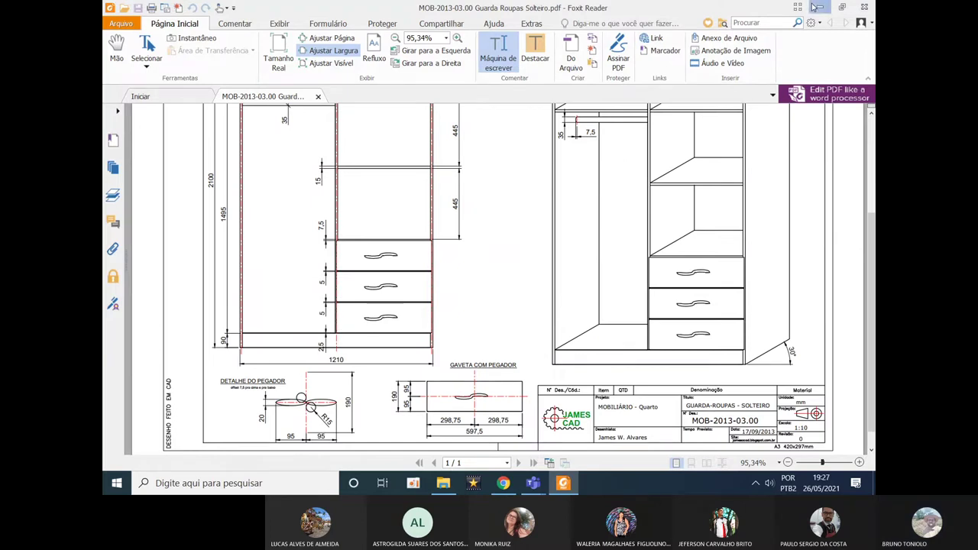
key(alt+Tab)
mouse_move(558, 272)
middle_down()
mouse_move(627, 385)
mouse_move(589, 303)
mouse_move(639, 321)
mouse_move(625, 343)
middle_up()
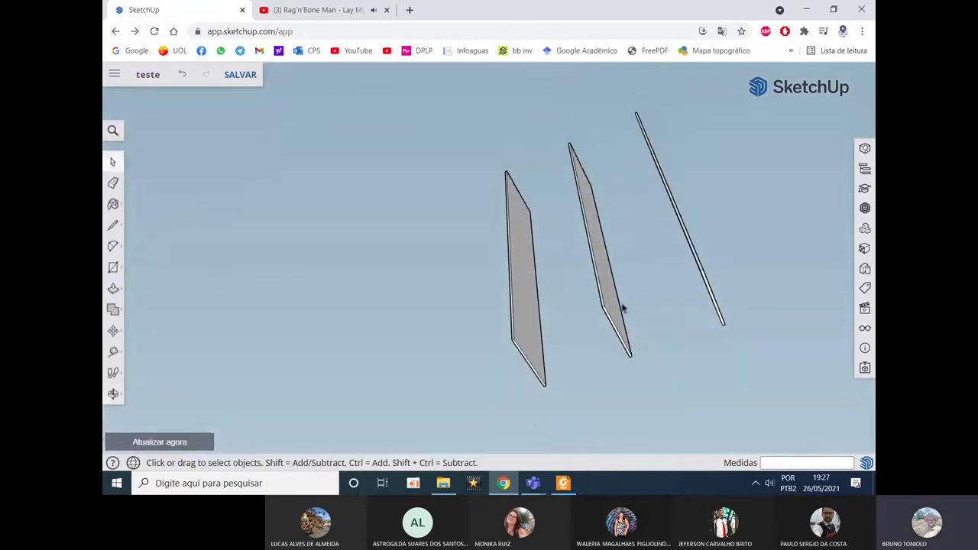
Step: Explode the middle divider panel group into loose geometry with Desassociar
double_click(612, 311)
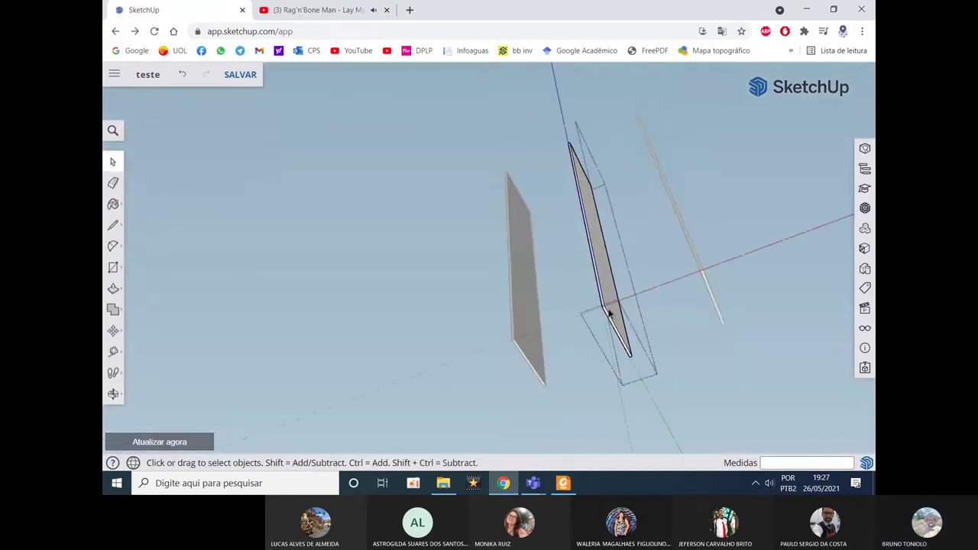
right_click(609, 313)
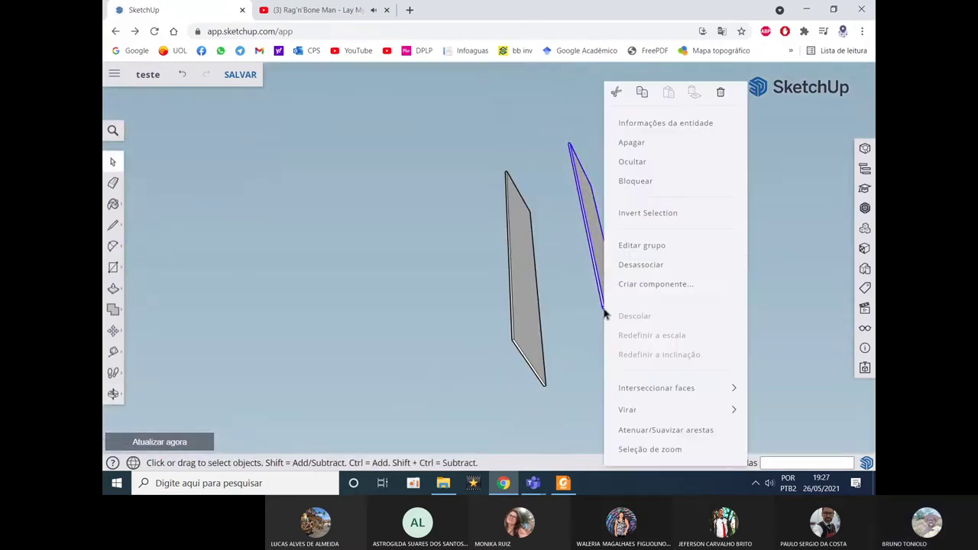
click(625, 264)
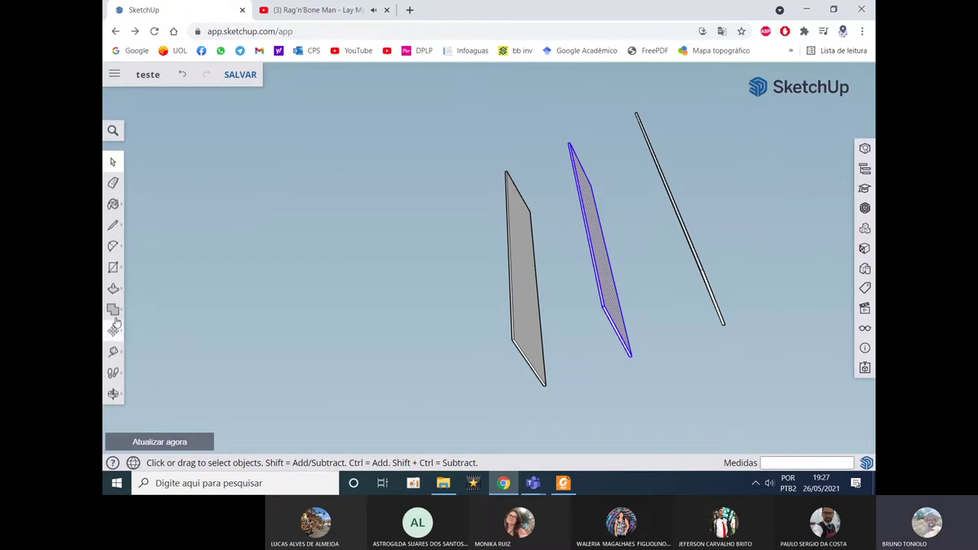
click(145, 296)
Step: Push/Pull the middle panel's bottom face to shorten it by 90 mm
click(114, 290)
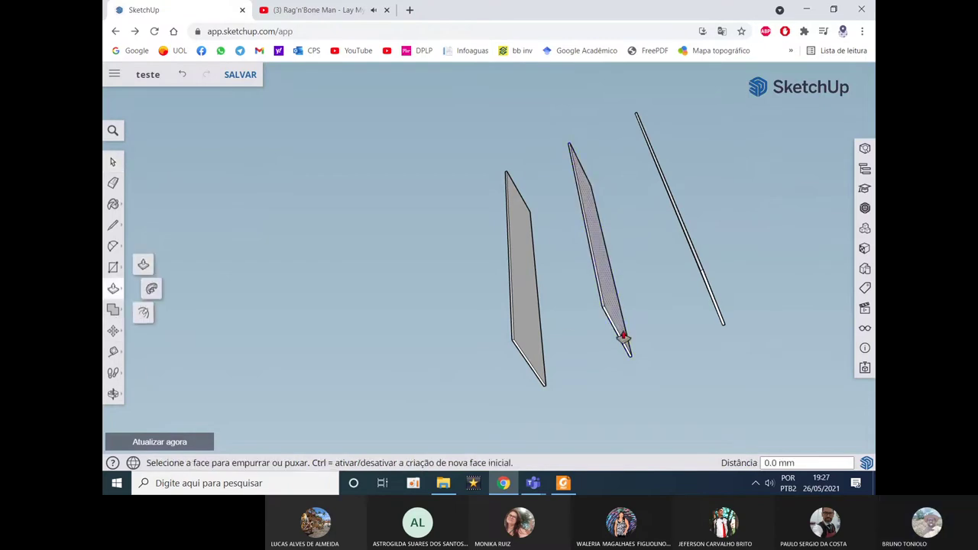
scroll(621, 339, up, 3)
scroll(615, 338, up, 3)
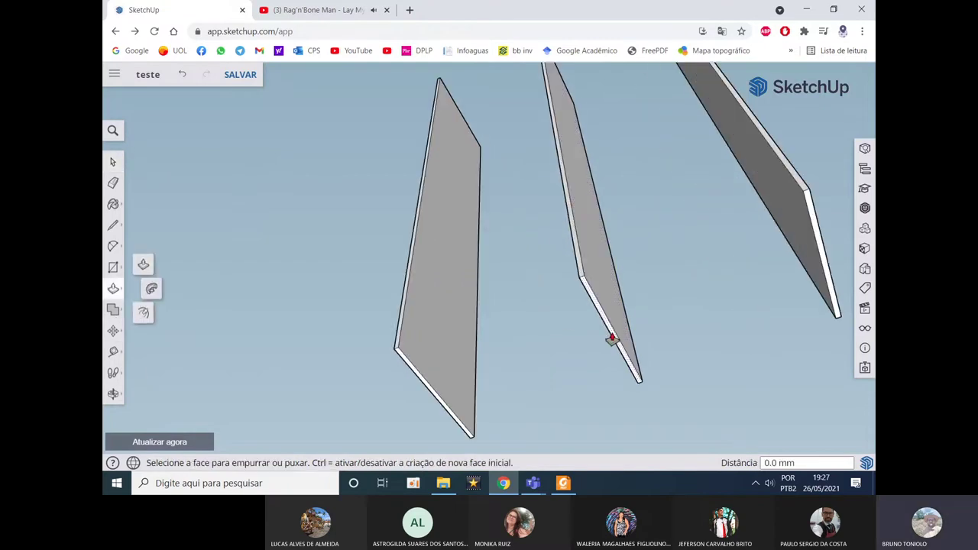
click(612, 339)
click(601, 293)
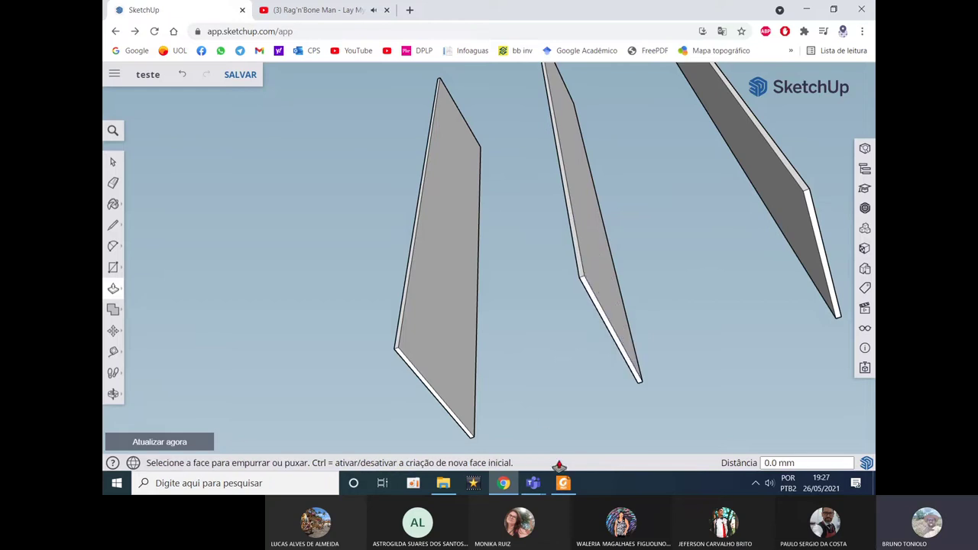
click(564, 483)
click(564, 483)
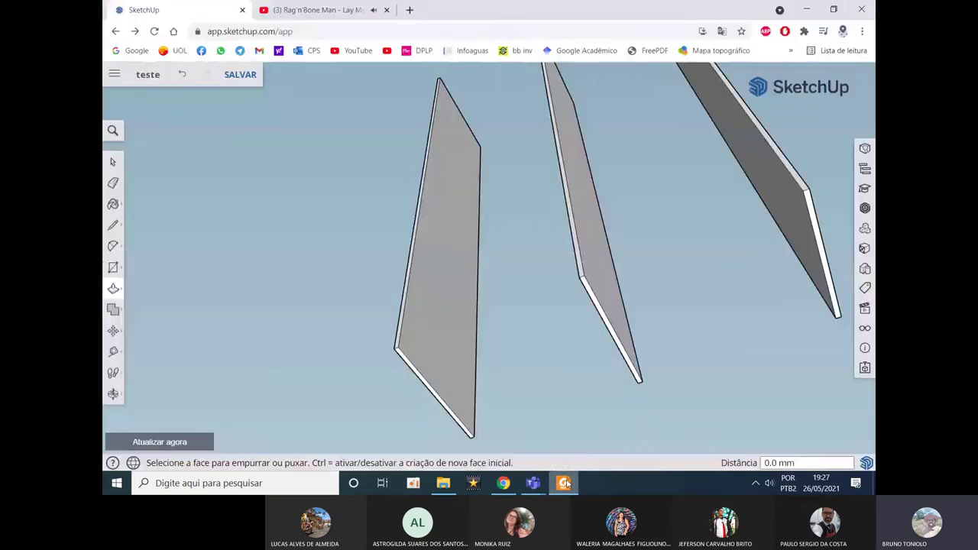
click(613, 339)
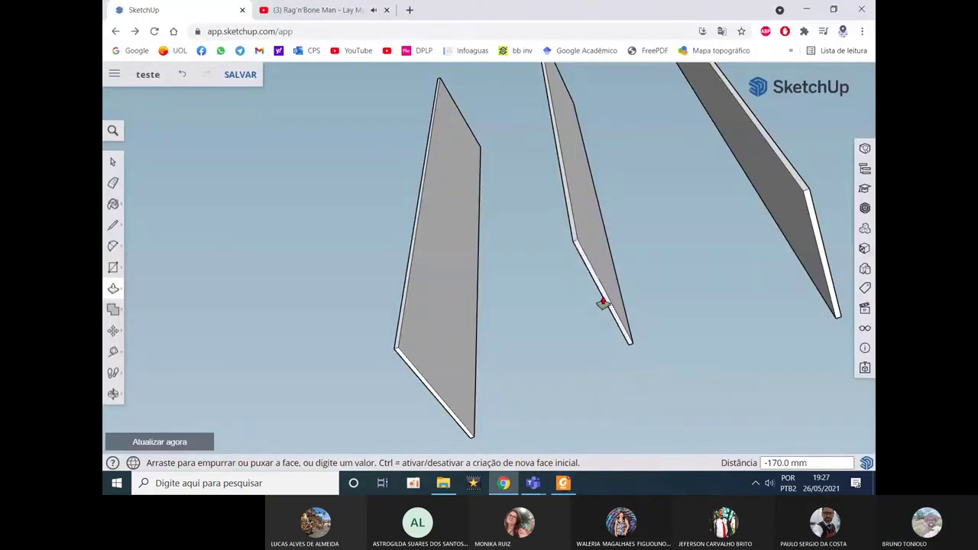
middle_drag(603, 303, 633, 398)
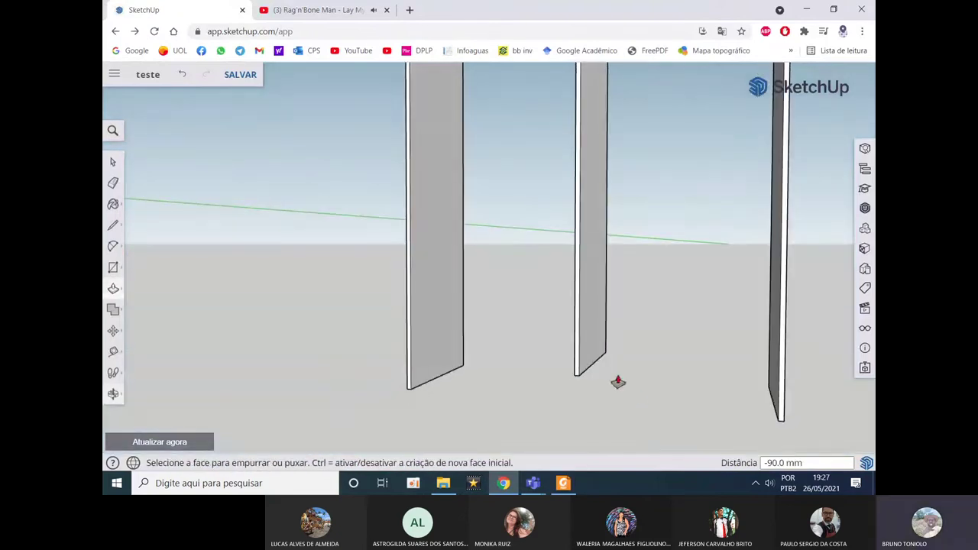
click(563, 483)
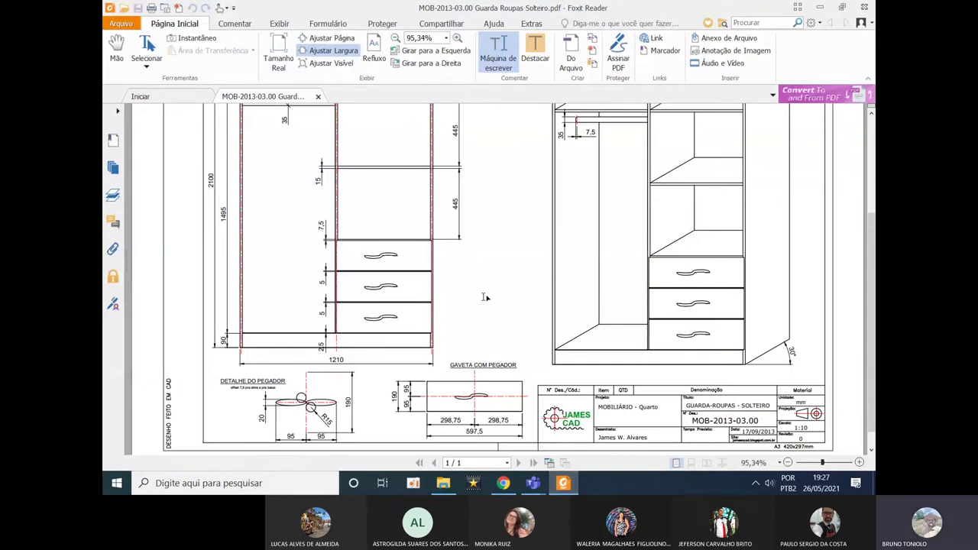
Step: Scroll the drawing to review the panel dimensions, then switch back to SketchUp
scroll(484, 297, up, 5)
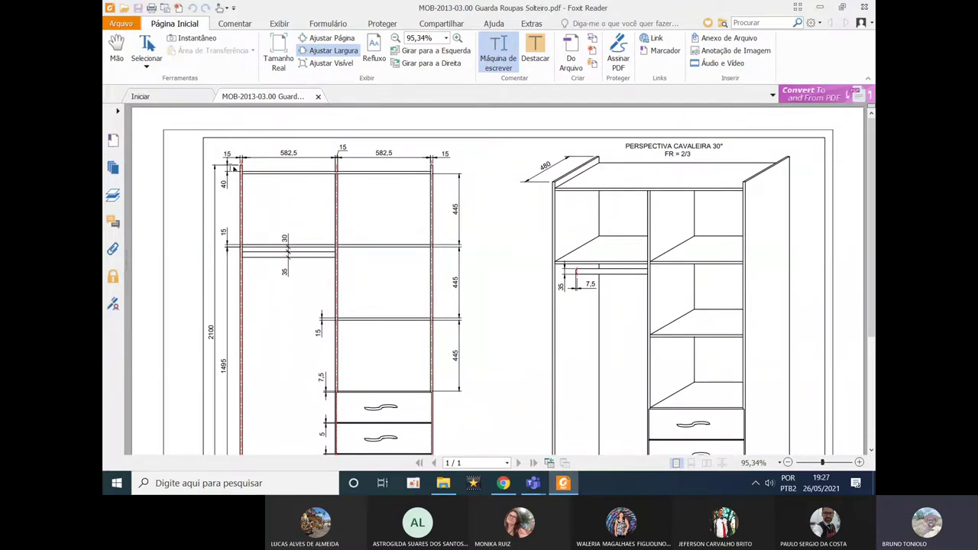
key(alt+Tab)
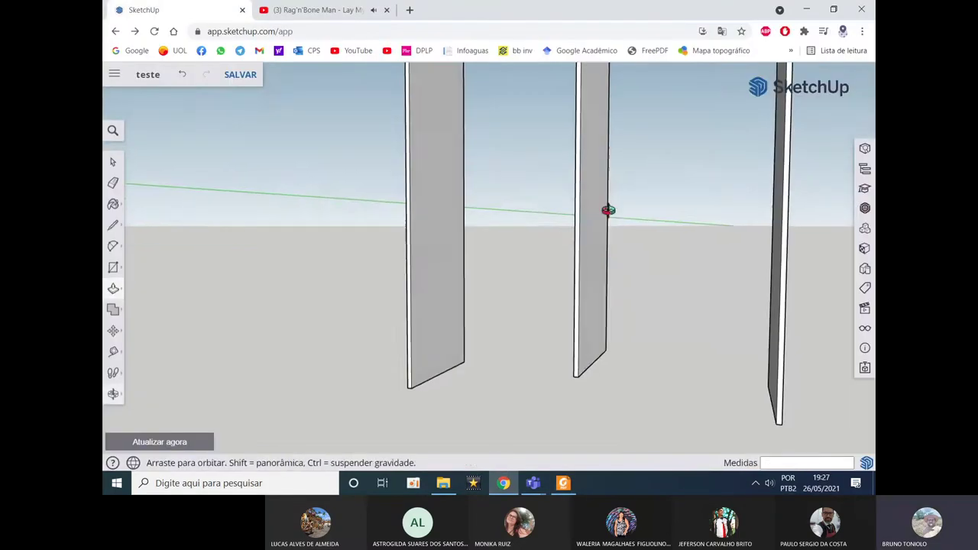
Step: Push the middle panel's top face down 55 mm
middle_drag(607, 210, 509, 339)
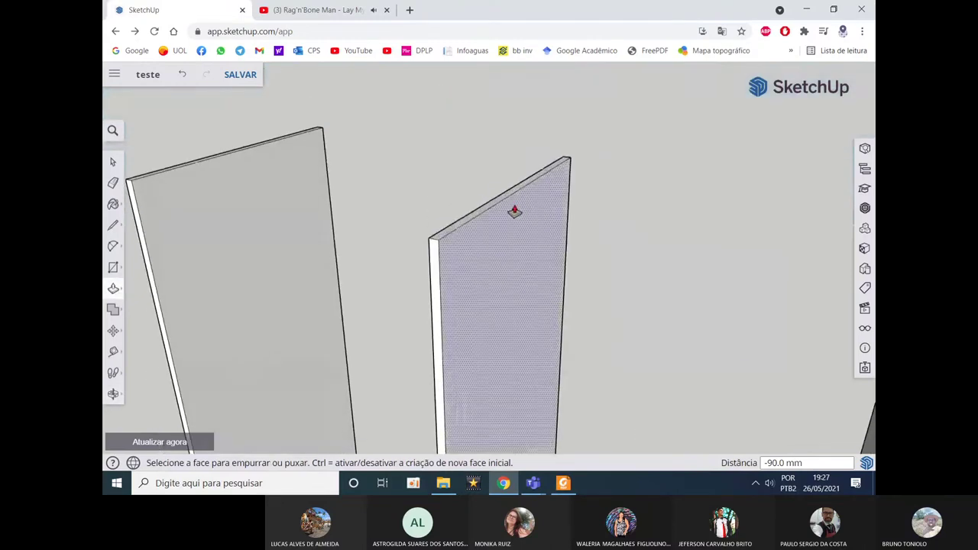
click(502, 200)
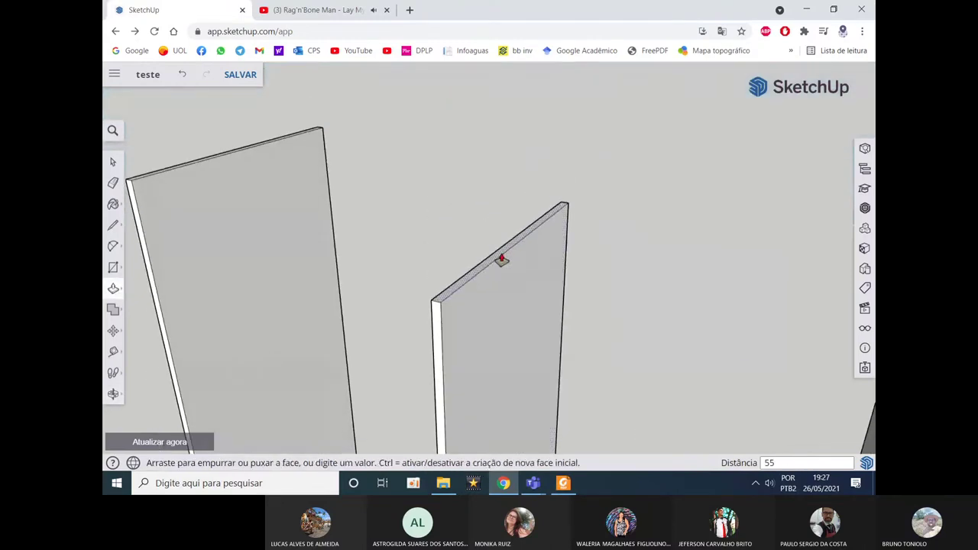
text(5)
key(Return)
scroll(502, 260, down, 3)
mouse_move(551, 269)
middle_down()
mouse_move(573, 268)
mouse_move(553, 264)
middle_up()
Step: Make the shortened middle panel its own group with Criar grupo
key(space)
middle_drag(489, 247, 509, 264)
click(508, 259)
right_click(507, 259)
click(542, 328)
mouse_move(517, 242)
middle_down()
mouse_move(527, 268)
mouse_move(550, 251)
mouse_move(550, 234)
mouse_move(543, 469)
middle_up()
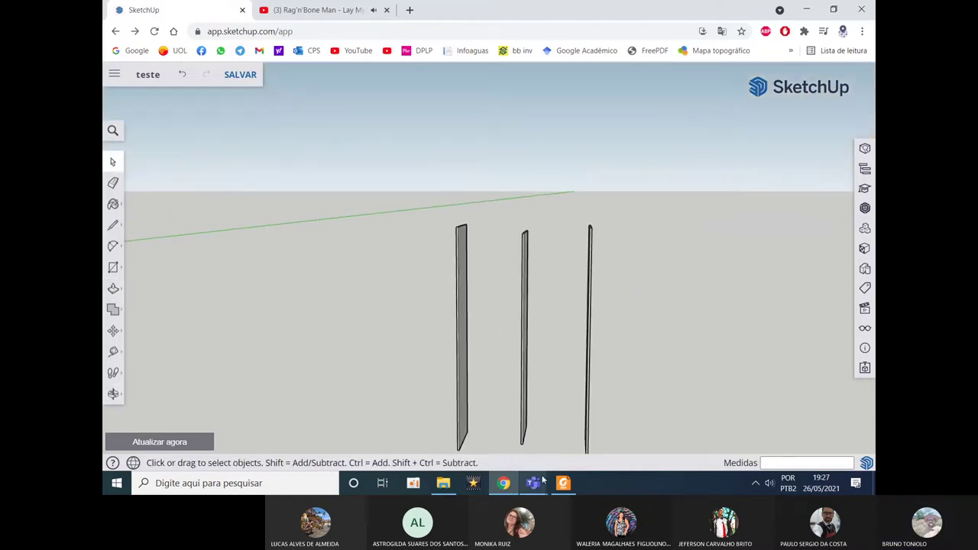
click(563, 483)
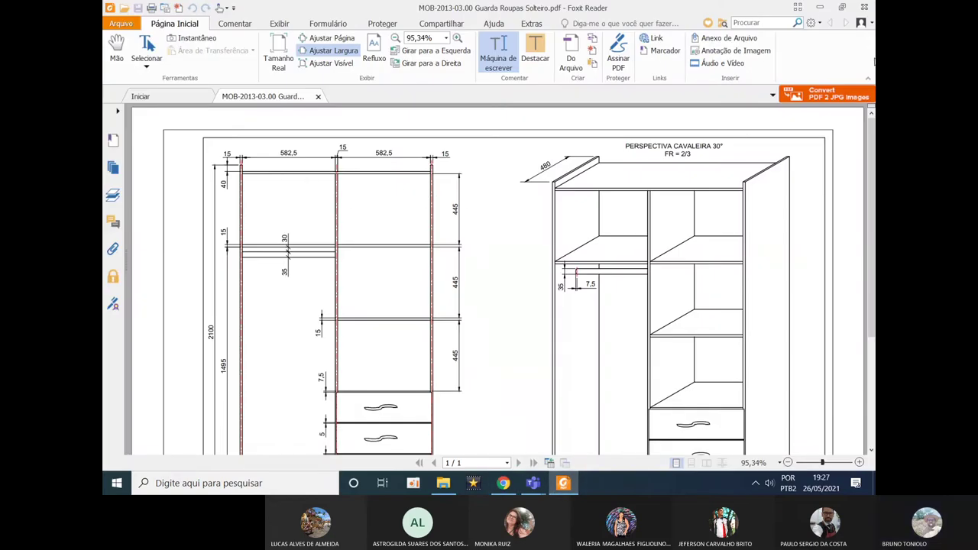
click(820, 7)
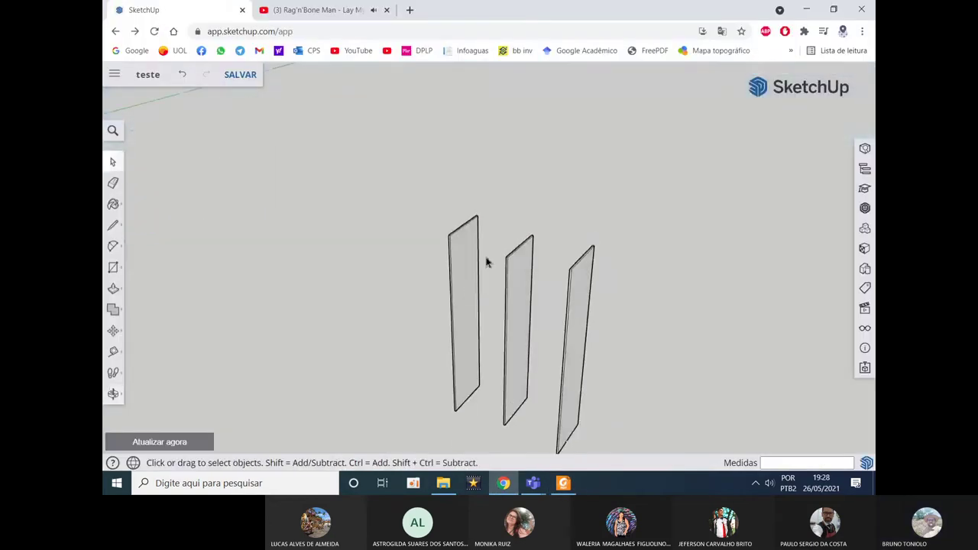
Step: Draw a closed line outline across the side panel and divider tops to form the top face
scroll(486, 262, up, 3)
click(113, 226)
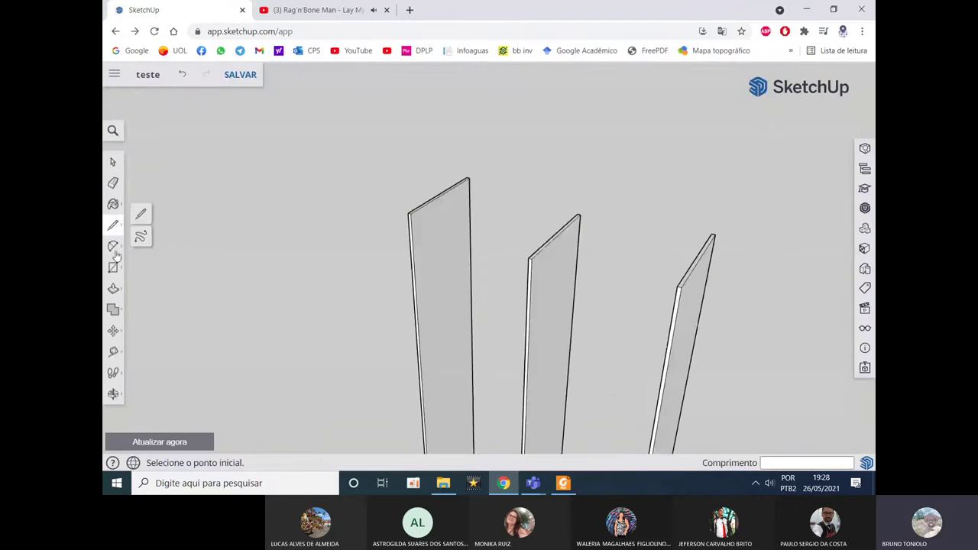
scroll(532, 259, up, 3)
click(520, 263)
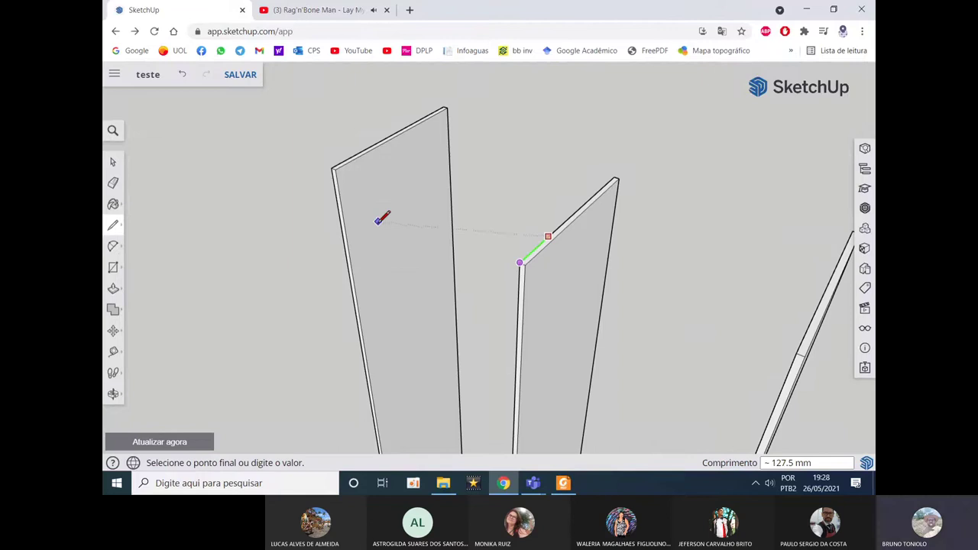
click(340, 188)
click(448, 124)
middle_drag(629, 172, 723, 192)
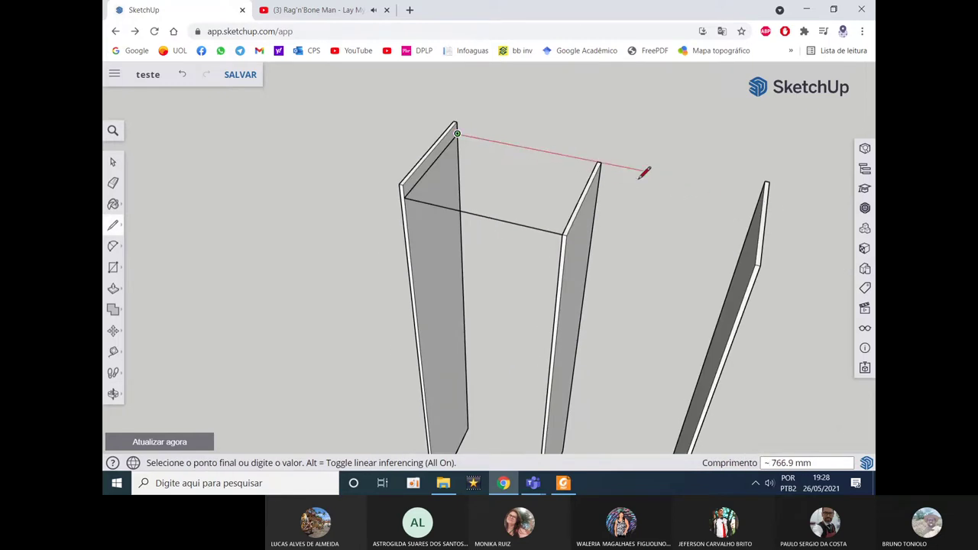
click(602, 161)
mouse_move(607, 160)
middle_down()
mouse_move(651, 176)
mouse_move(706, 157)
middle_up()
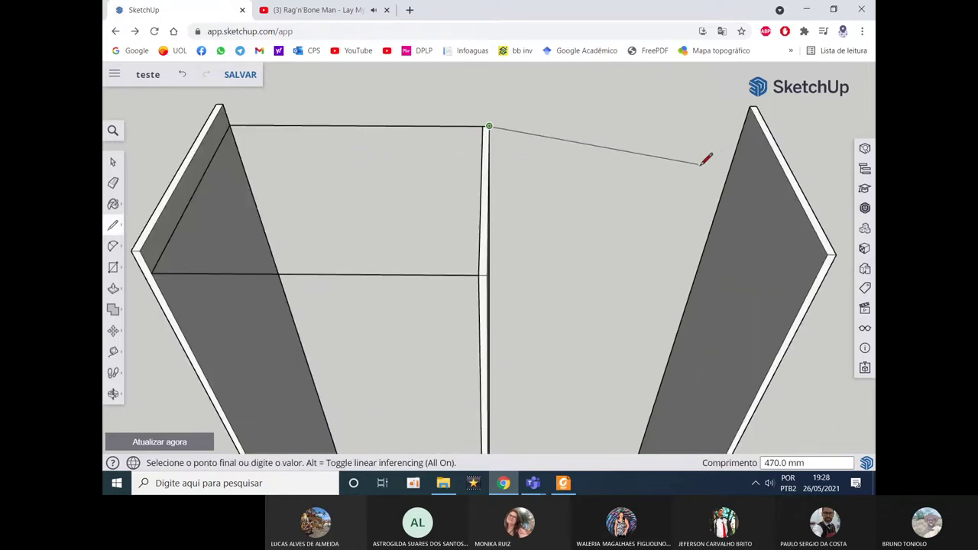
click(743, 127)
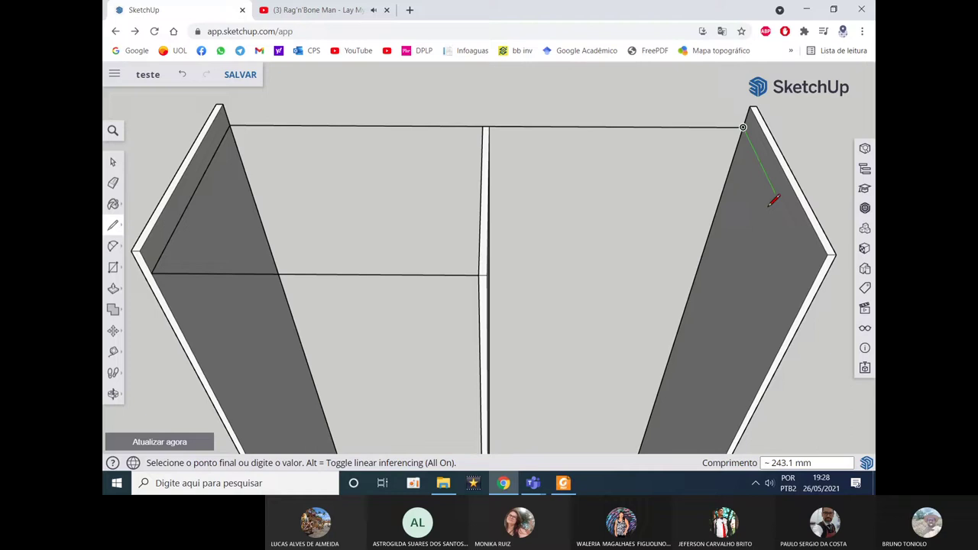
click(816, 277)
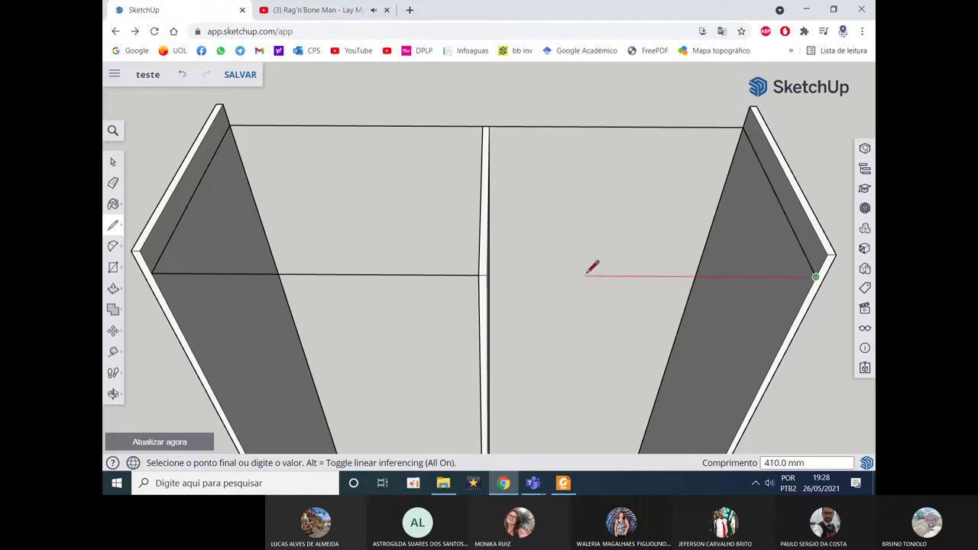
scroll(498, 268, up, 5)
scroll(497, 263, down, 3)
mouse_move(498, 263)
middle_down()
mouse_move(456, 213)
mouse_move(482, 247)
middle_up()
click(476, 263)
click(456, 261)
scroll(462, 252, down, 5)
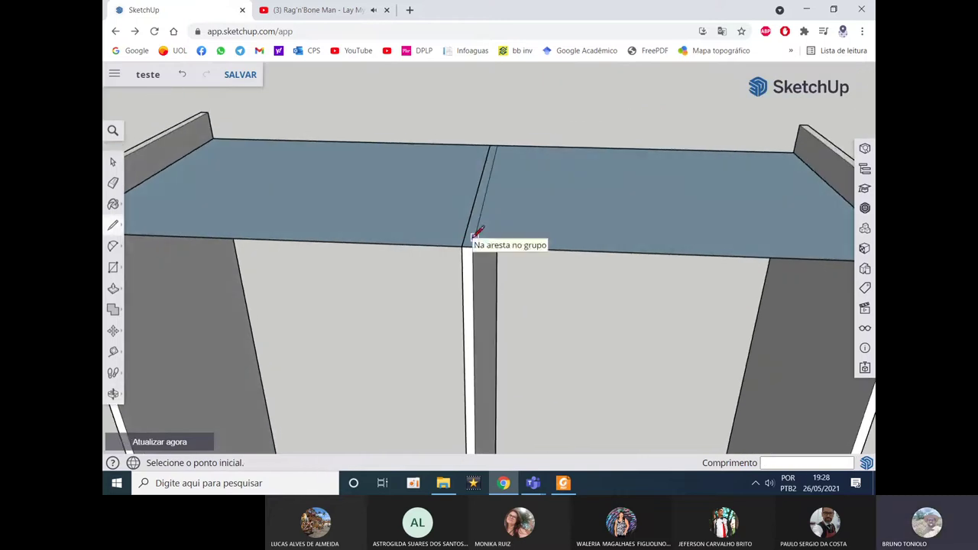
key(space)
Step: Give the top face thickness with Push/Pull and group it as the top board
click(113, 288)
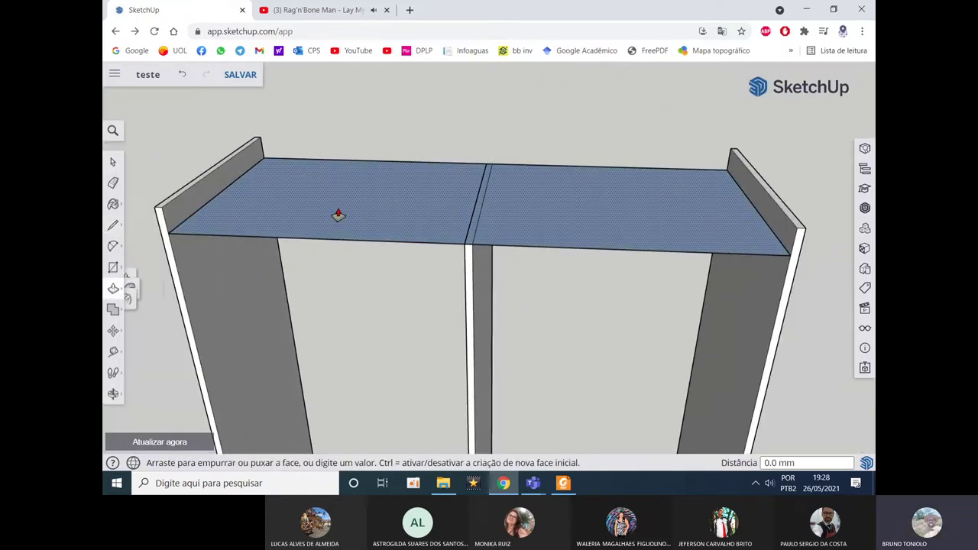
key(space)
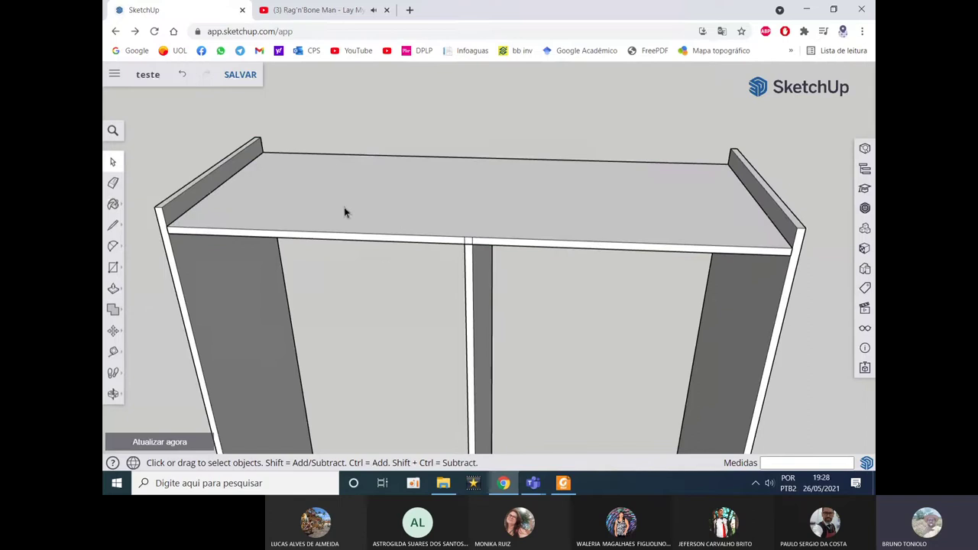
scroll(475, 253, up, 3)
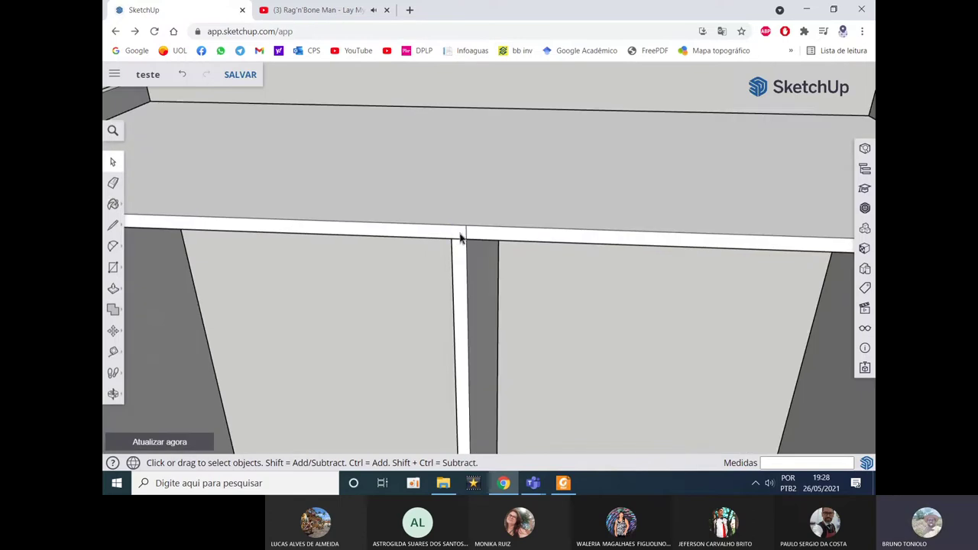
click(461, 243)
mouse_move(457, 253)
middle_down()
mouse_move(520, 245)
mouse_move(467, 247)
middle_up()
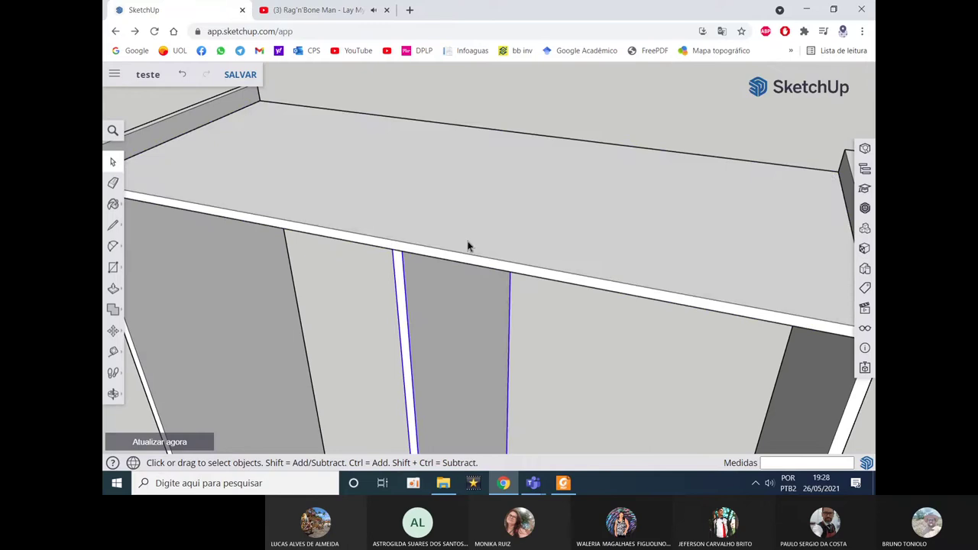
right_click(469, 244)
click(503, 329)
mouse_move(504, 328)
middle_down()
mouse_move(511, 312)
mouse_move(473, 283)
middle_up()
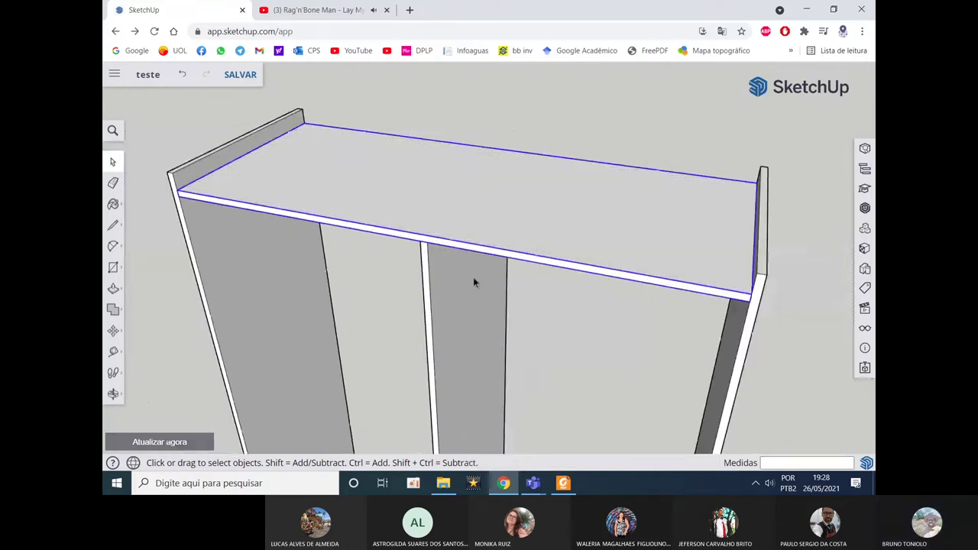
Step: Inspect the top board group from a front view of the whole frame
mouse_move(489, 177)
middle_down()
mouse_move(542, 168)
mouse_move(525, 199)
mouse_move(526, 232)
mouse_move(454, 173)
mouse_move(629, 244)
middle_up()
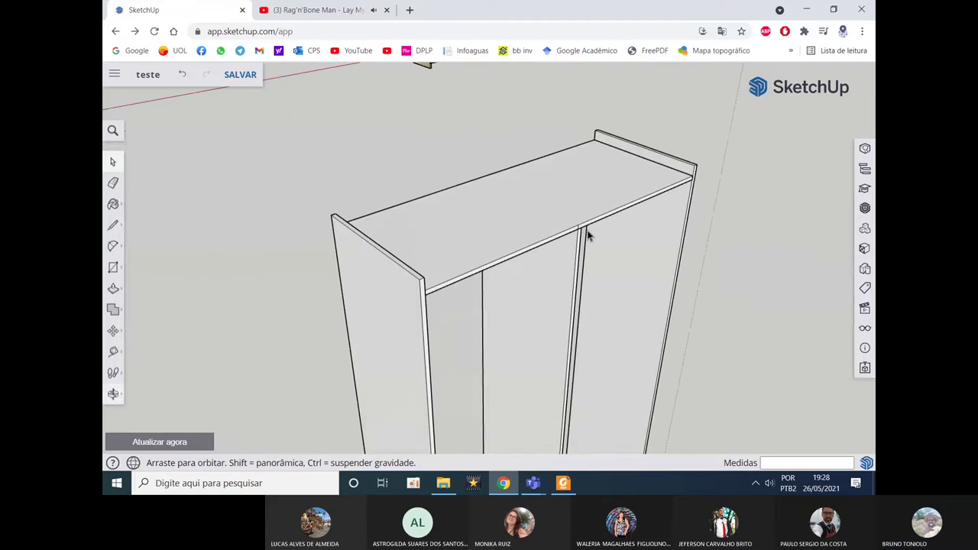
scroll(579, 221, up, 5)
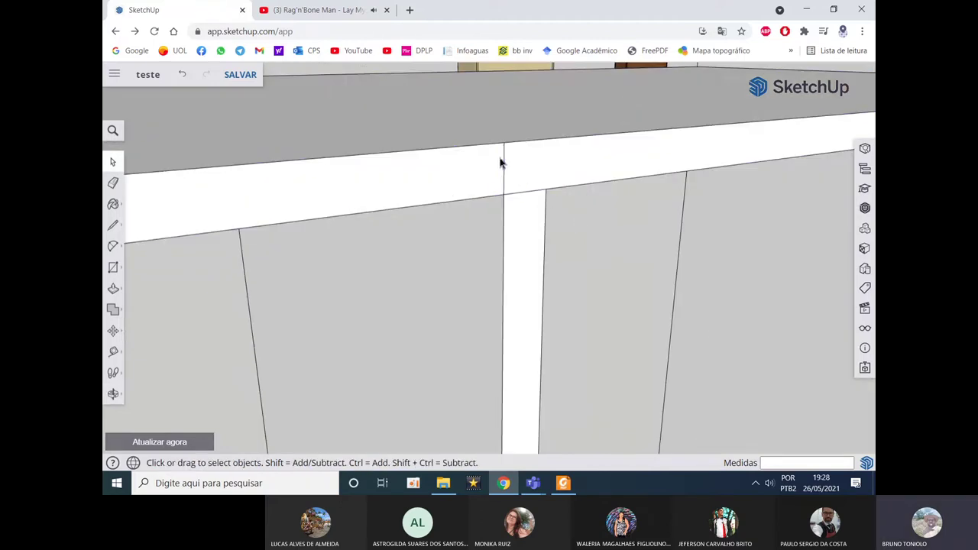
double_click(506, 167)
click(502, 164)
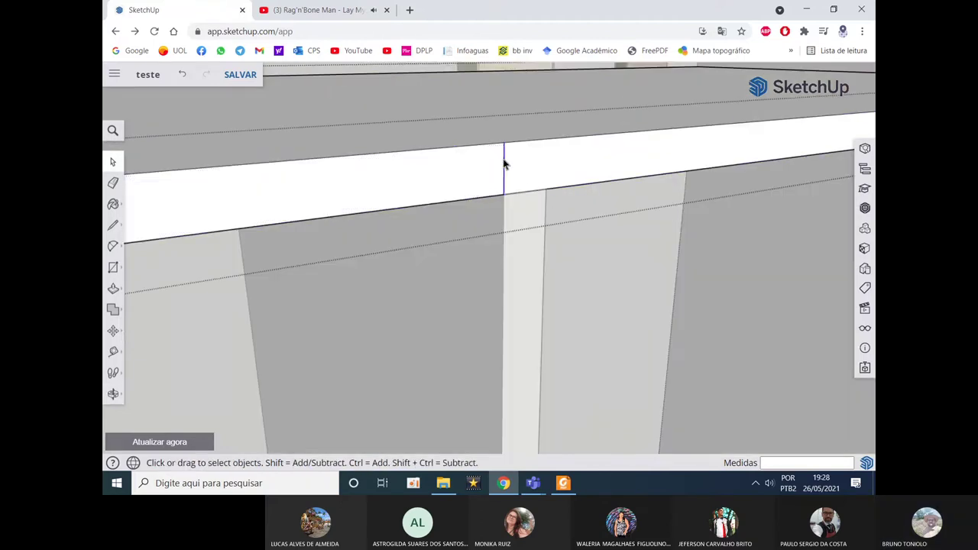
scroll(503, 172, down, 2)
scroll(500, 182, down, 3)
scroll(474, 187, down, 3)
mouse_move(439, 187)
middle_down()
mouse_move(808, 219)
mouse_move(611, 144)
middle_up()
scroll(574, 151, down, 3)
scroll(531, 173, down, 1)
scroll(532, 171, up, 2)
scroll(533, 171, up, 1)
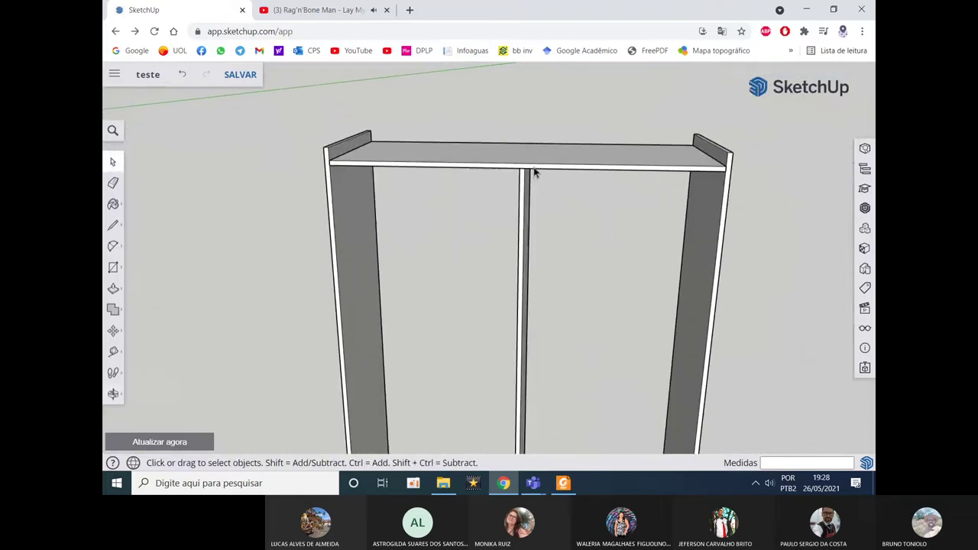
click(562, 483)
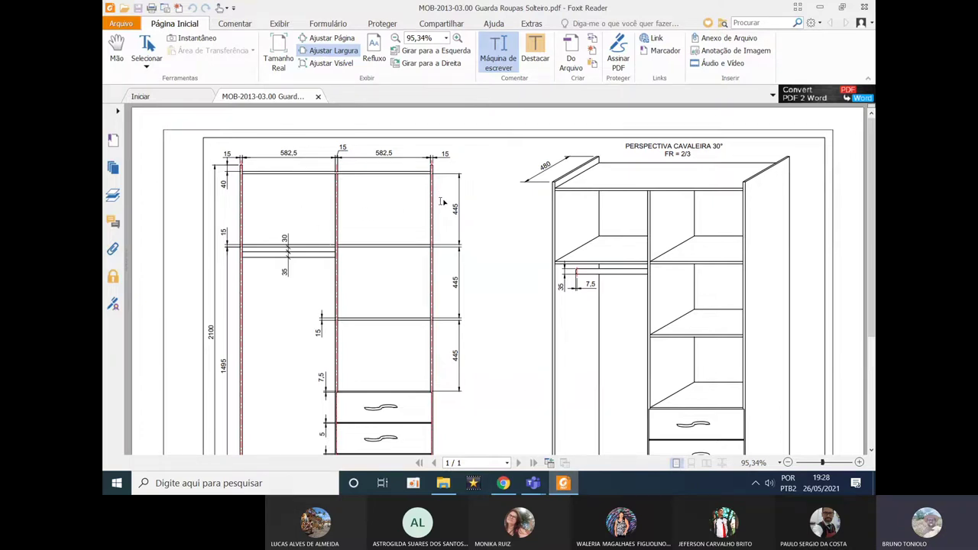
Step: Minimise the drawing after reading the 445 mm shelf spacing and orbit to a front view
click(821, 9)
mouse_move(558, 160)
middle_down()
mouse_move(532, 133)
mouse_move(496, 130)
middle_up()
click(114, 352)
mouse_move(389, 169)
mouse_down()
mouse_move(376, 189)
mouse_move(389, 171)
mouse_move(398, 188)
mouse_move(476, 192)
mouse_up()
Step: Place a Tape Measure guide 445 mm below the top panel's lower edge
key(t)
scroll(543, 171, up, 3)
mouse_move(555, 171)
middle_down()
mouse_move(517, 181)
mouse_move(494, 157)
middle_up()
scroll(494, 158, down, 3)
scroll(452, 166, up, 3)
scroll(402, 159, down, 1)
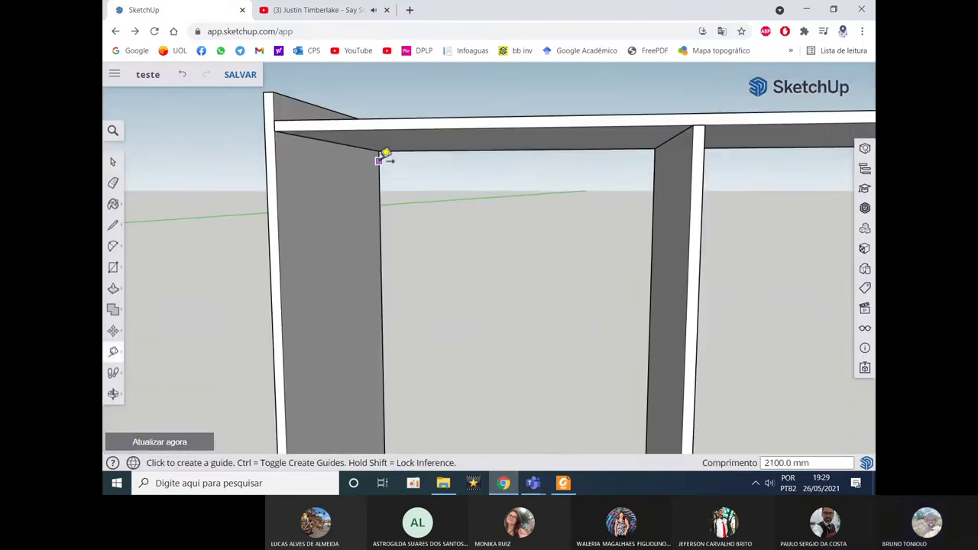
click(396, 151)
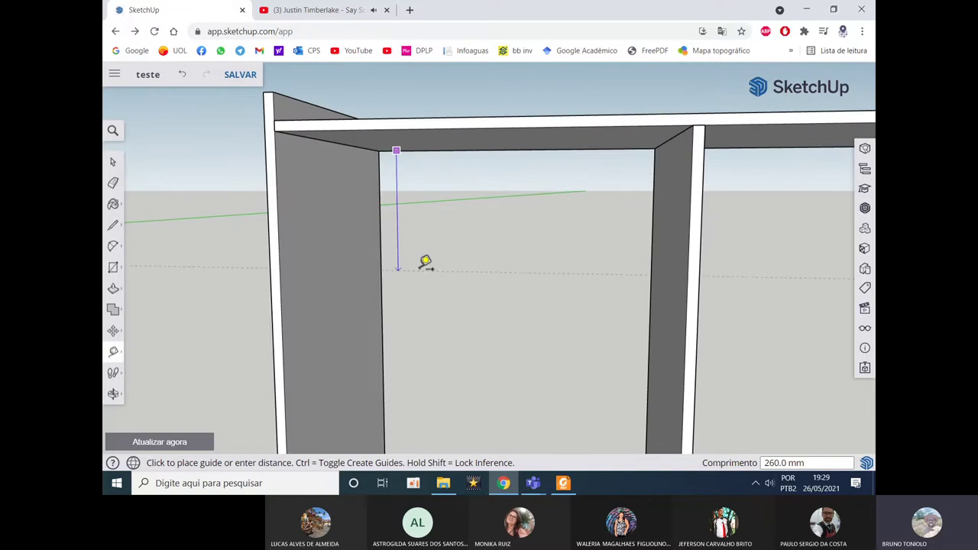
text(5)
key(Return)
mouse_move(396, 264)
middle_down()
mouse_move(360, 331)
mouse_move(475, 338)
mouse_move(298, 339)
mouse_move(311, 323)
middle_up()
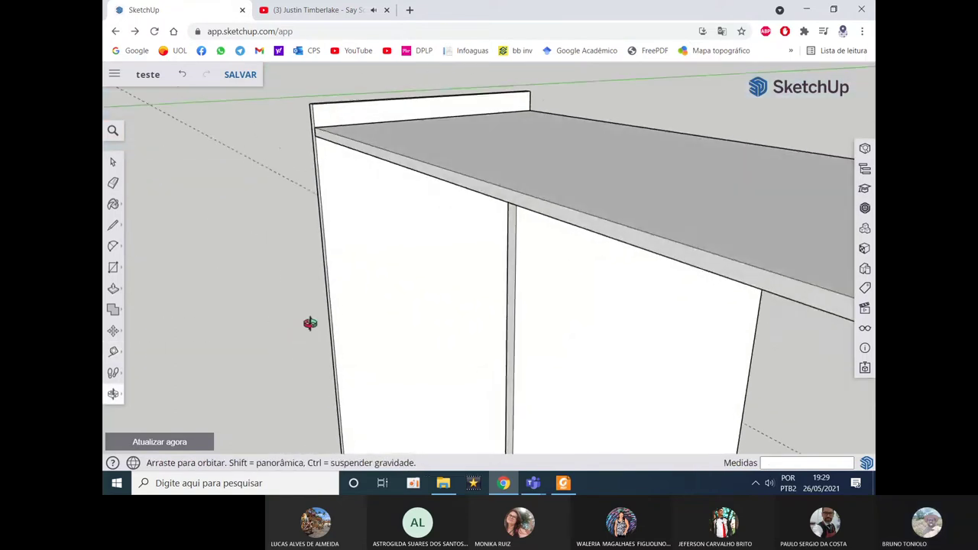
Step: Place a second guide 445 mm below the top panel's edge
click(563, 483)
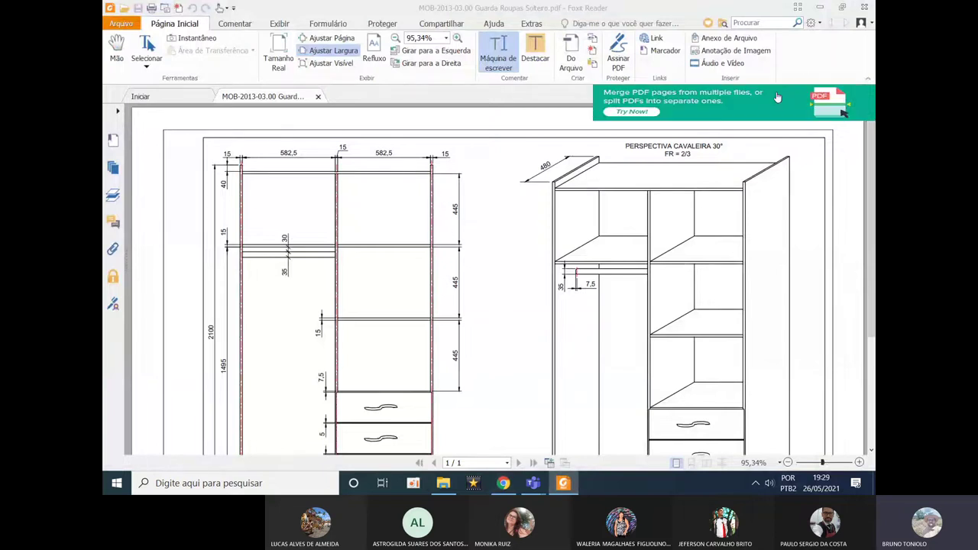
click(824, 6)
mouse_move(504, 227)
middle_down()
mouse_move(570, 227)
mouse_move(646, 257)
mouse_move(638, 242)
mouse_move(491, 224)
mouse_move(459, 186)
mouse_move(467, 170)
middle_up()
click(464, 179)
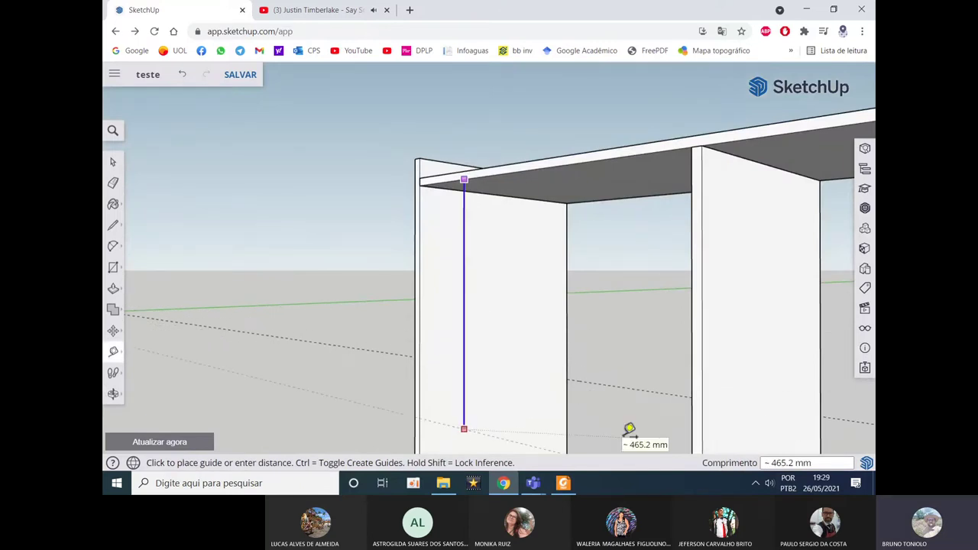
text(4)
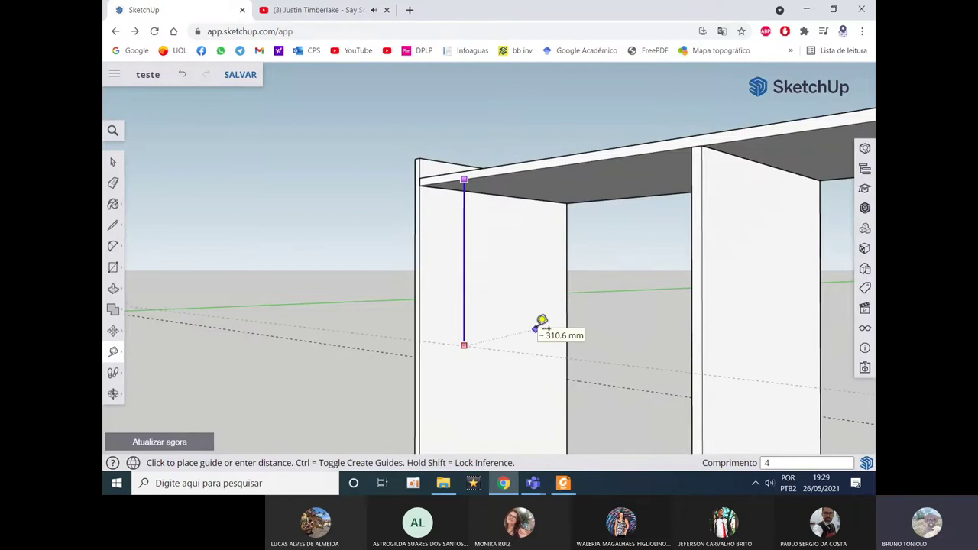
text(45)
key(Return)
mouse_move(541, 321)
middle_down()
mouse_move(494, 319)
mouse_move(716, 403)
middle_up()
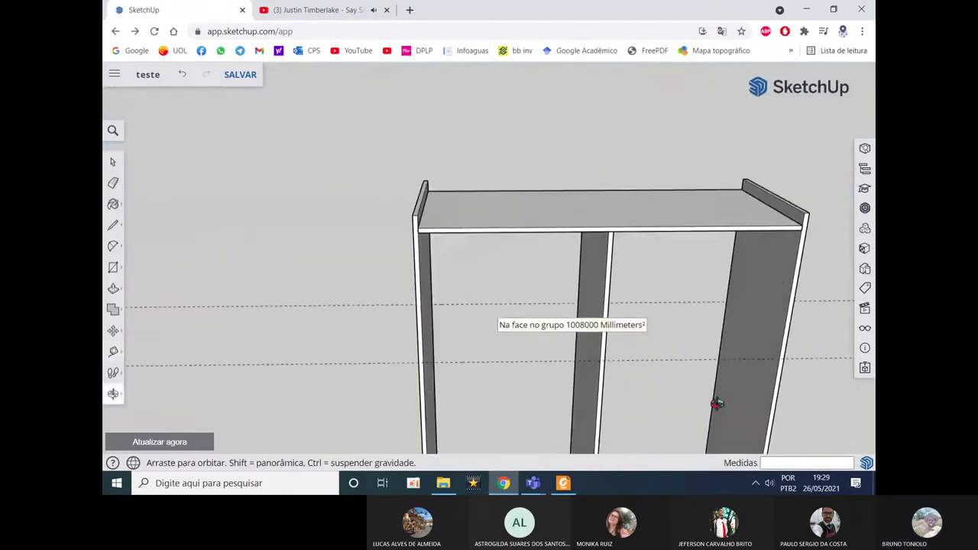
scroll(553, 432, up, 1)
click(564, 483)
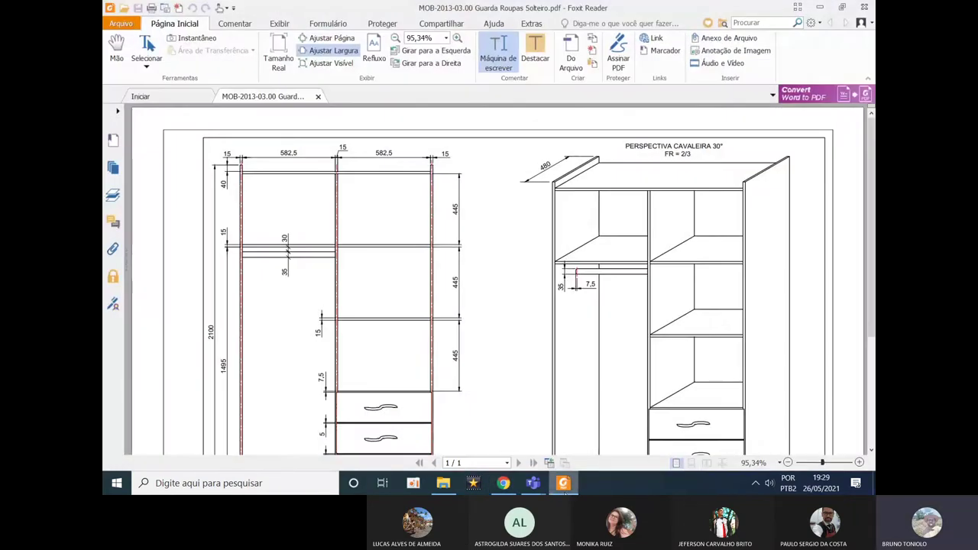
click(563, 483)
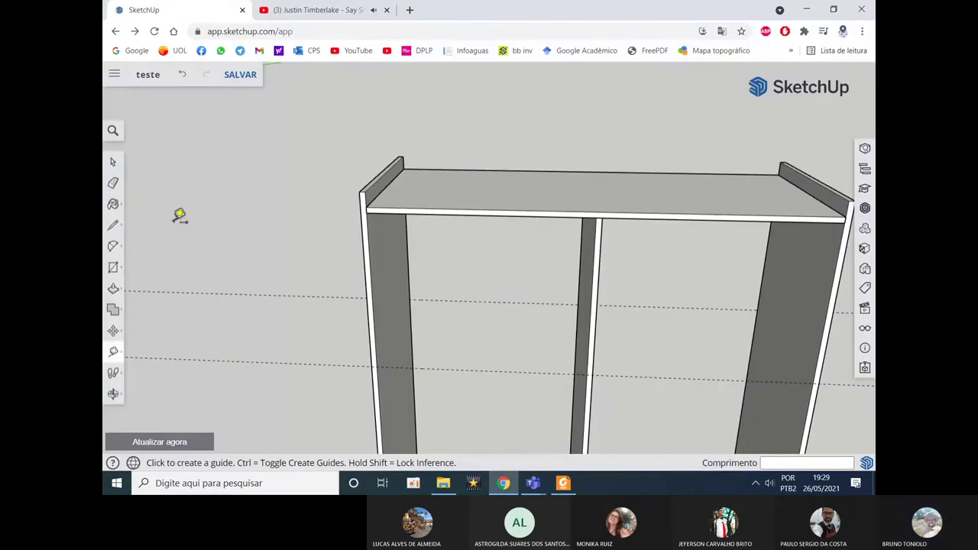
Step: Draw a rectangular shelf face across the left bay at the guide height
click(113, 267)
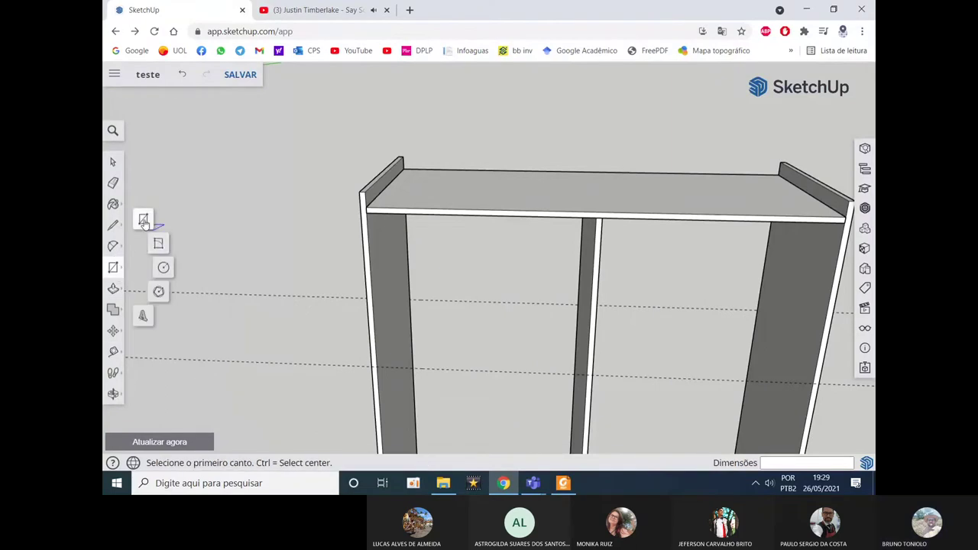
click(144, 220)
scroll(371, 306, up, 1)
scroll(386, 357, up, 2)
click(380, 357)
middle_drag(405, 344, 614, 311)
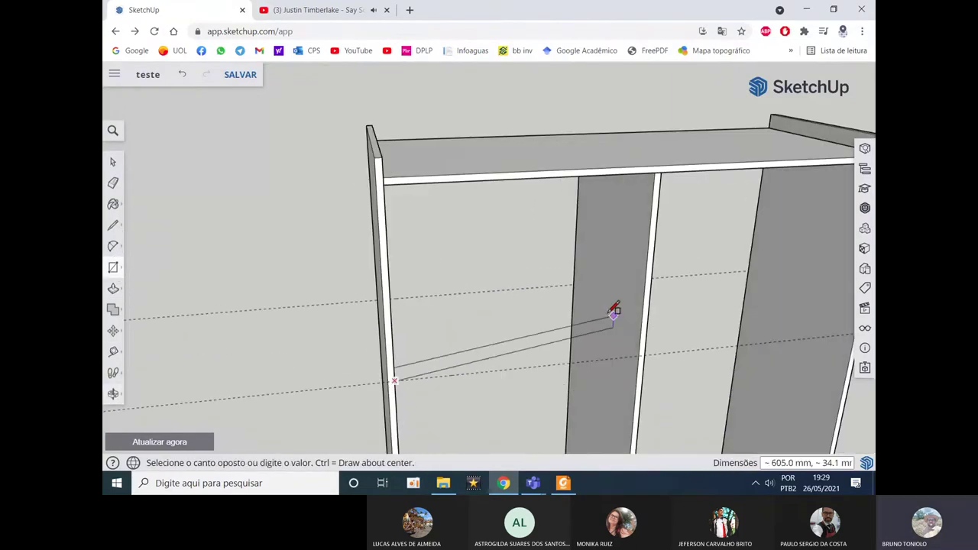
click(579, 278)
mouse_move(579, 278)
middle_down()
mouse_move(496, 315)
mouse_move(491, 290)
mouse_move(476, 452)
middle_up()
click(564, 483)
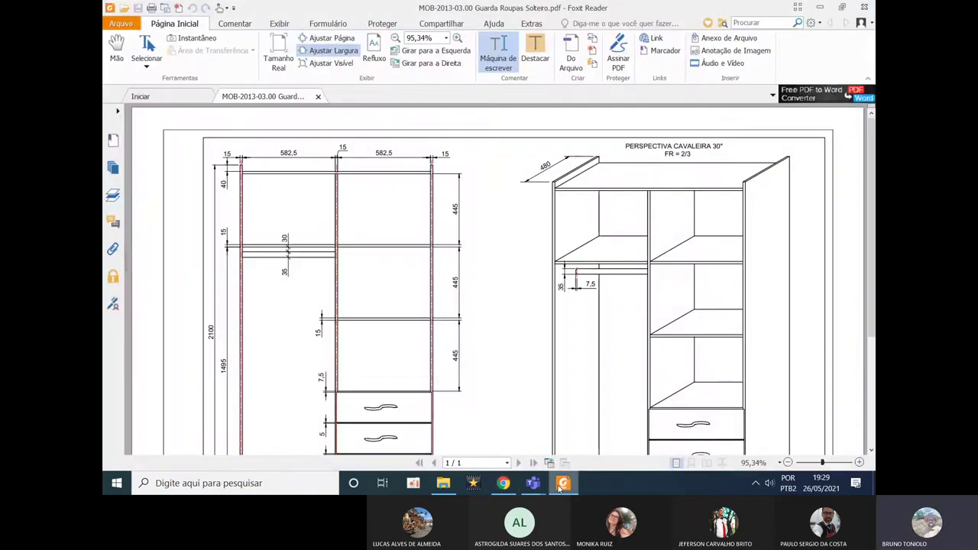
click(502, 484)
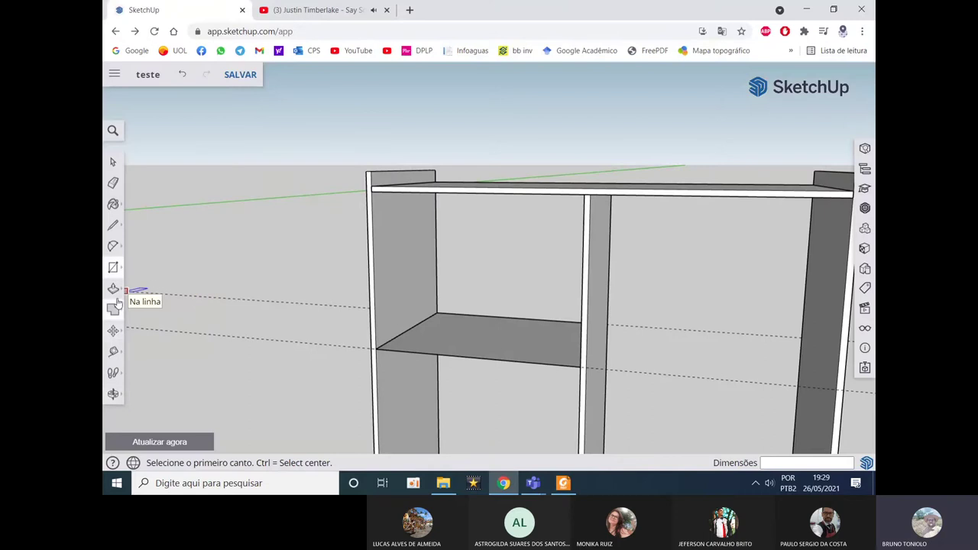
Step: Push/Pull the shelf face down 15 mm and group it
click(113, 289)
drag(476, 356, 474, 373)
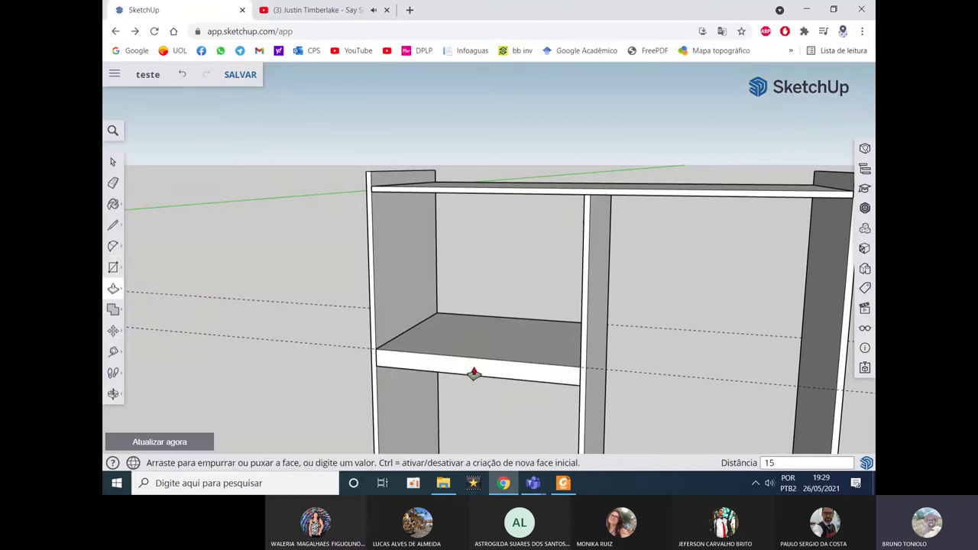
key(Return)
key(space)
click(447, 328)
right_click(447, 327)
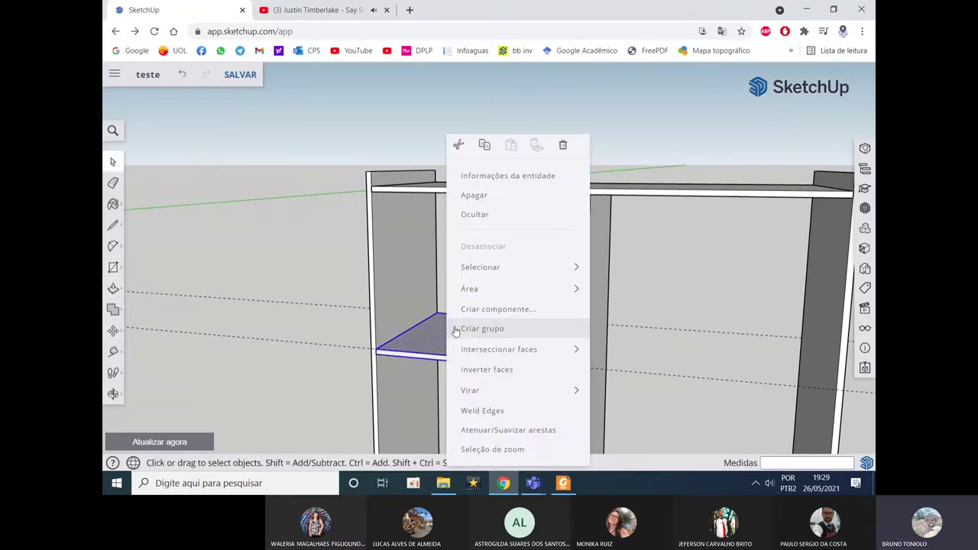
click(461, 330)
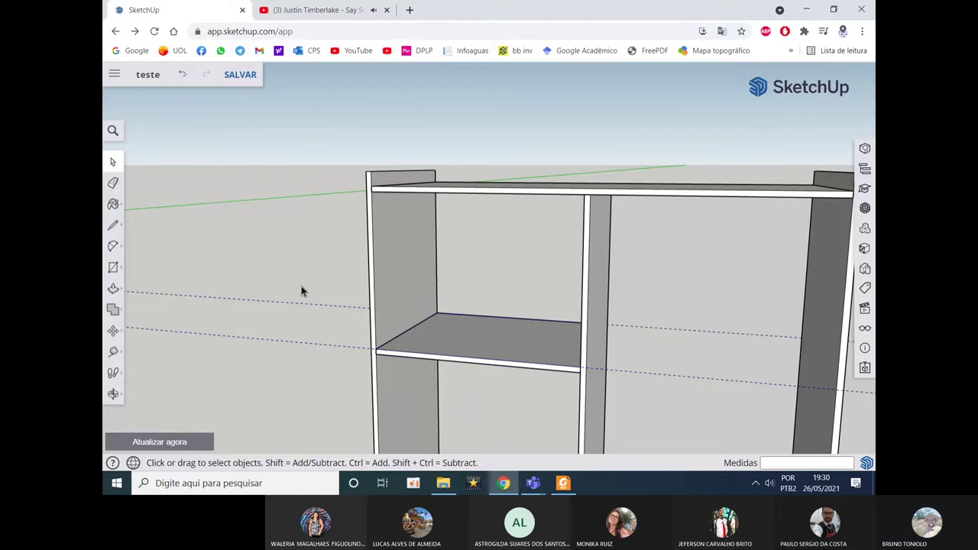
Step: Copy the shelf 597.5 mm across into the right bay using Move with Ctrl
click(113, 332)
middle_drag(384, 359, 409, 350)
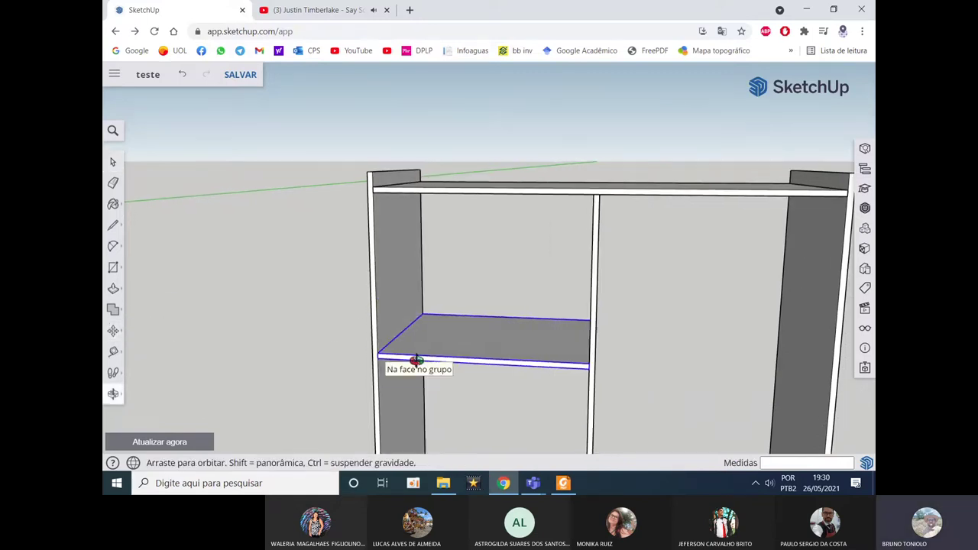
scroll(394, 207, up, 2)
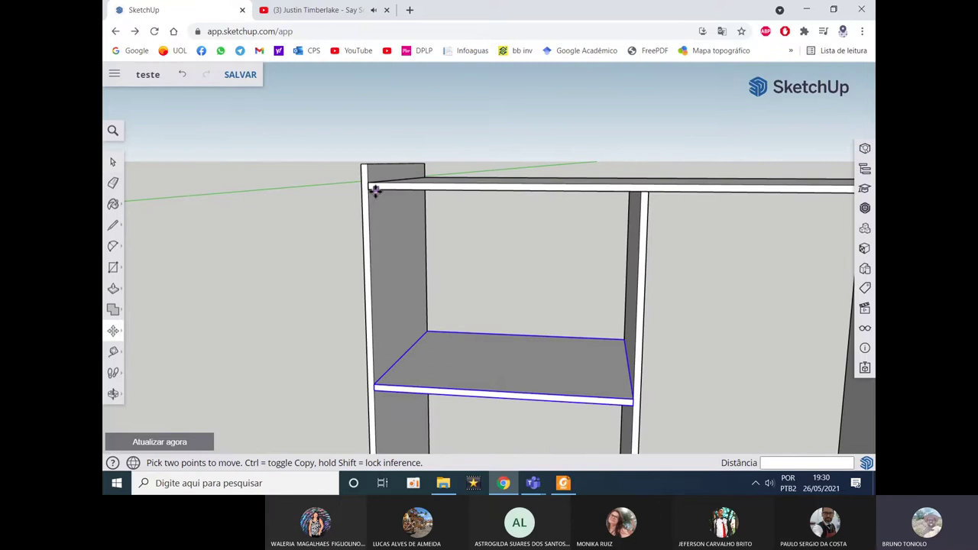
click(370, 189)
key(ctrl)
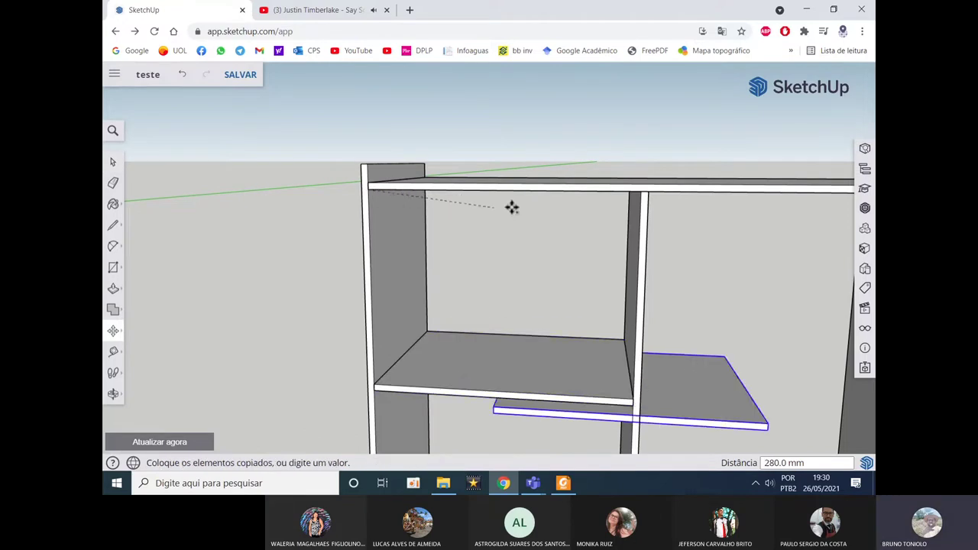
click(650, 193)
middle_drag(666, 242, 603, 230)
key(space)
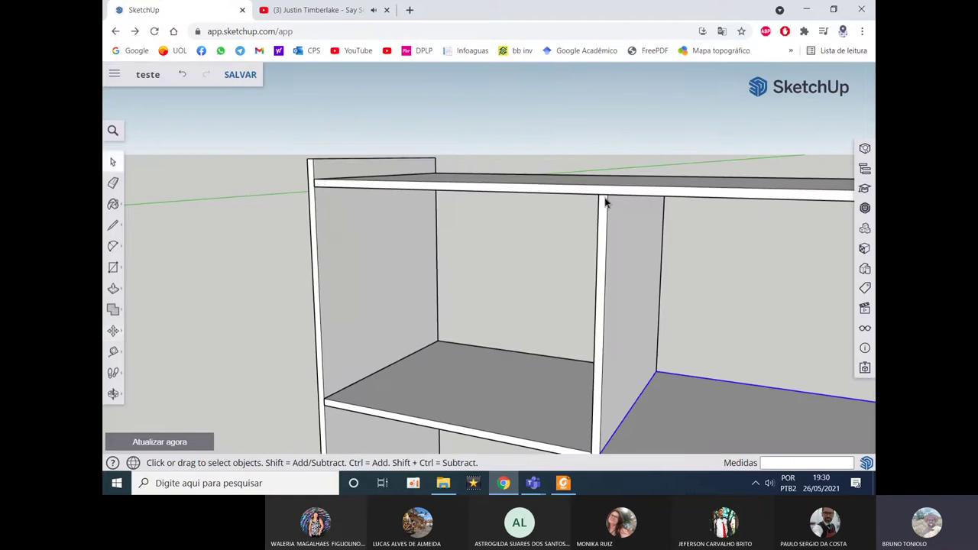
Step: Open and exit the top panel group, then view both bays against the drawing
click(604, 200)
double_click(604, 201)
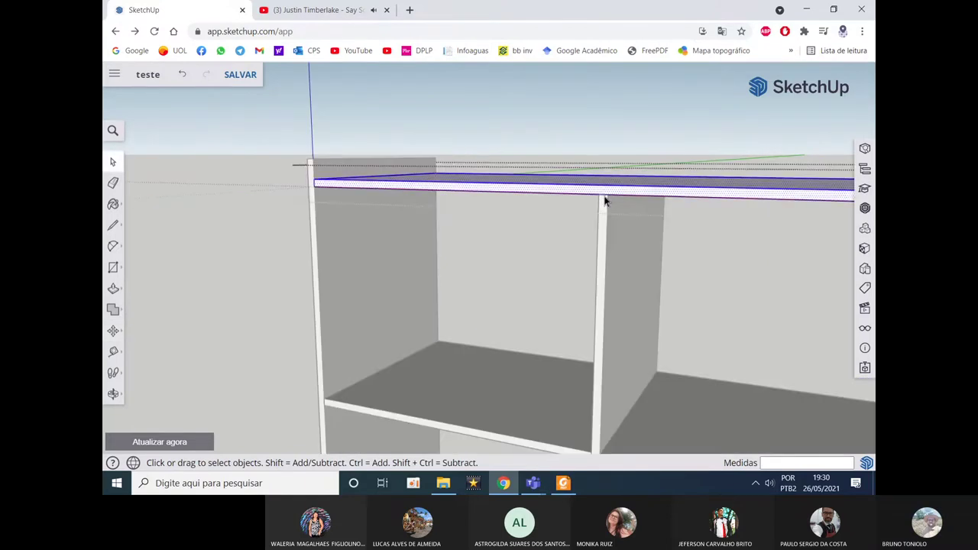
click(592, 168)
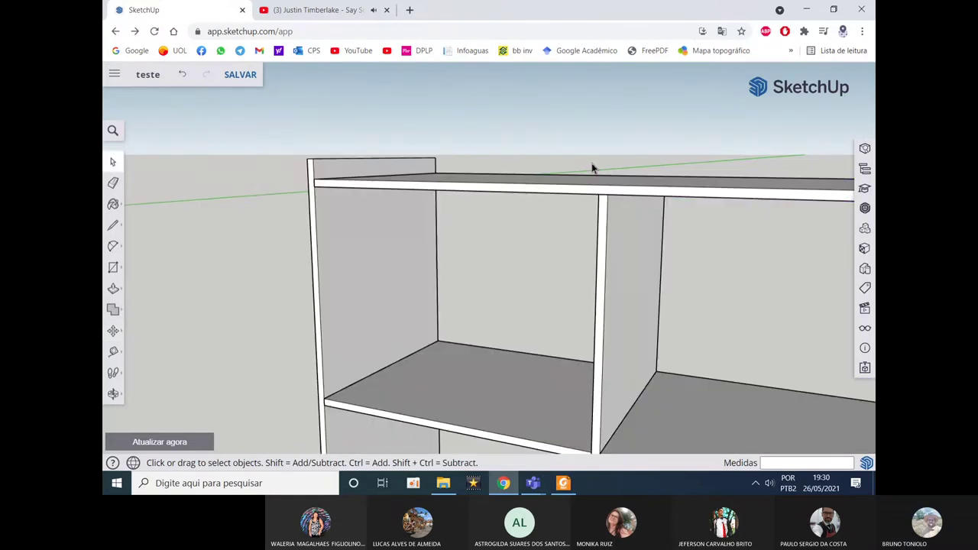
click(563, 483)
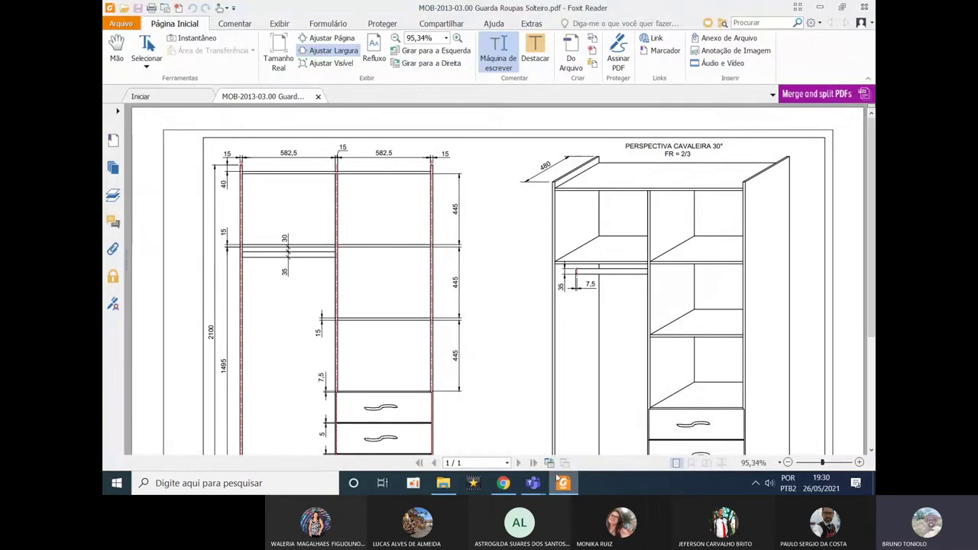
click(558, 479)
middle_drag(589, 360, 622, 192)
scroll(626, 199, up, 5)
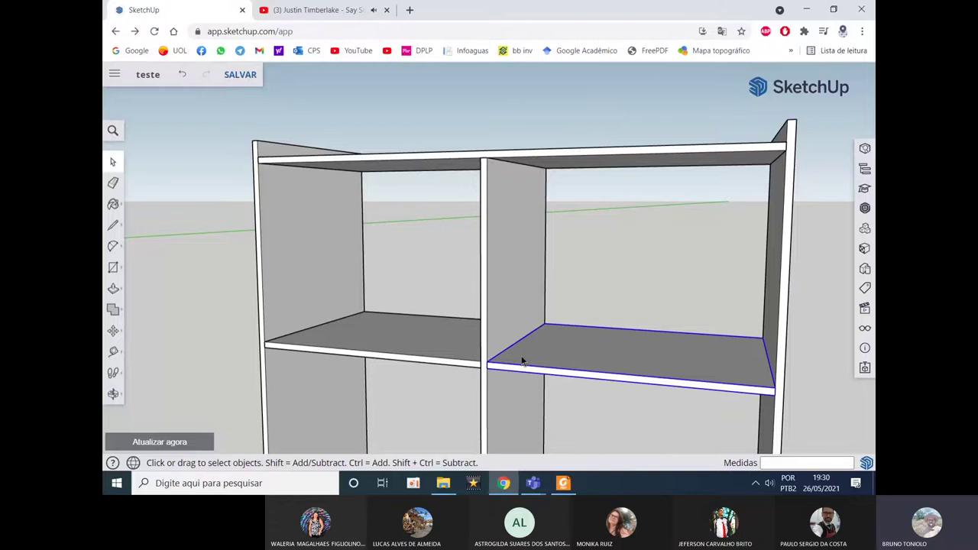
Step: Copy the right-bay shelf downward with Move and Ctrl to create a second shelf
click(113, 331)
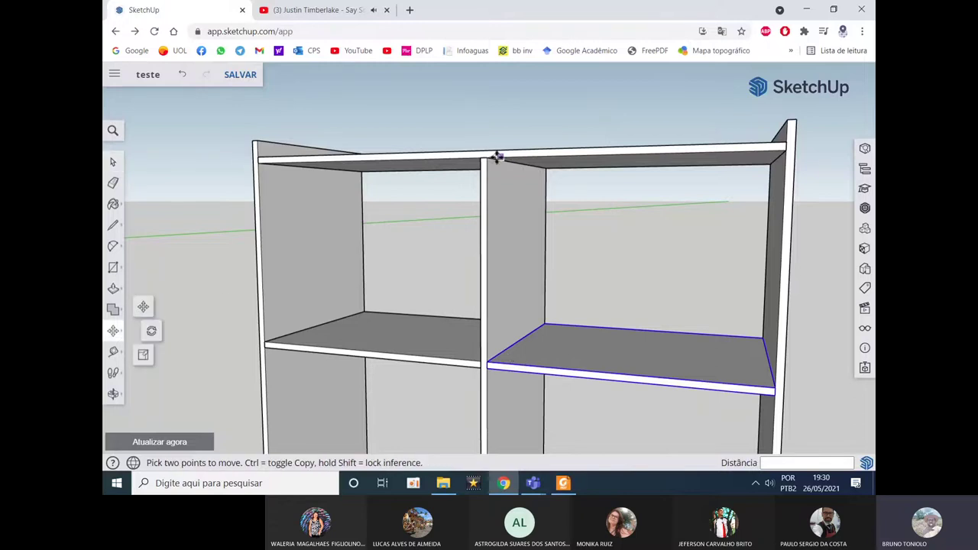
key(ctrl)
click(489, 158)
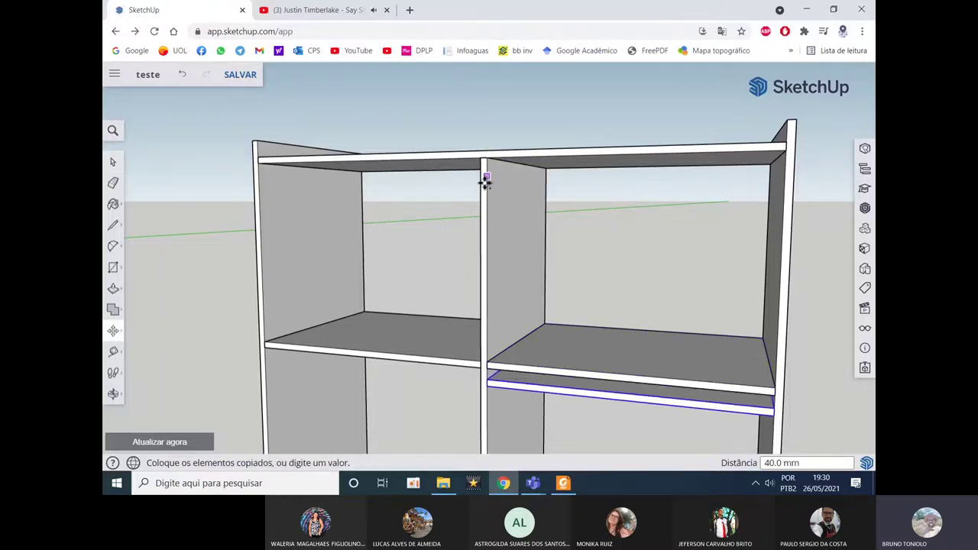
scroll(484, 395, up, 3)
scroll(489, 369, up, 2)
middle_drag(488, 370, 524, 345)
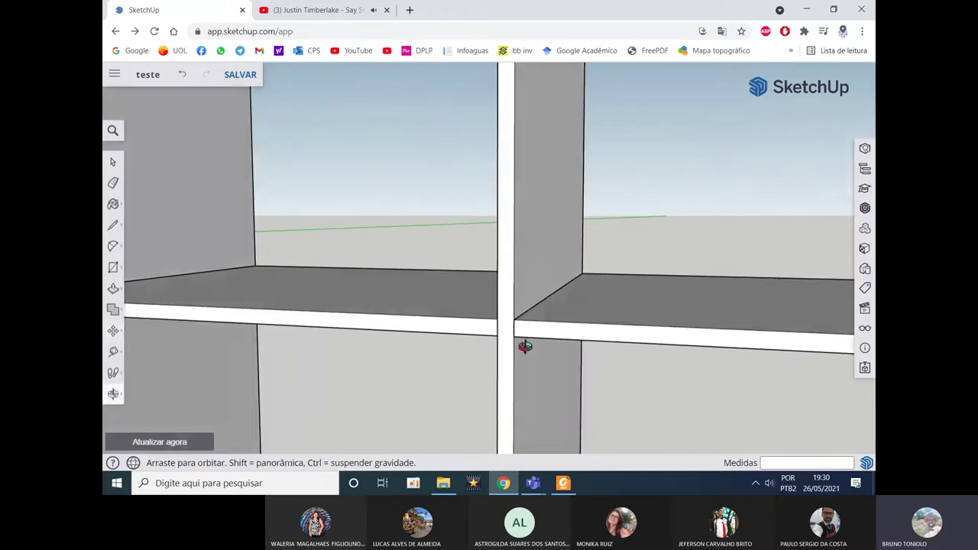
click(535, 315)
scroll(486, 277, down, 2)
scroll(486, 277, down, 3)
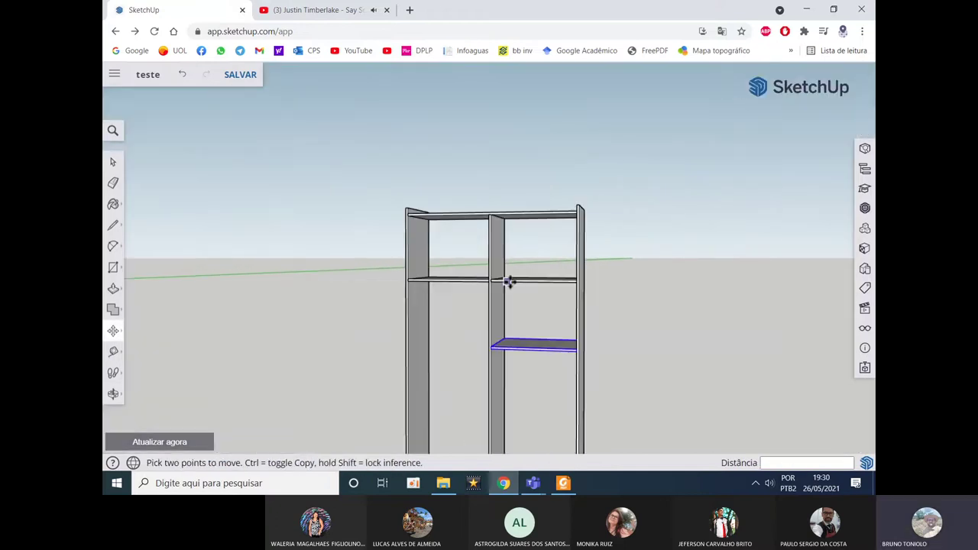
key(space)
Step: Consult the wardrobe drawing PDF in Foxit Reader, then return to the SketchUp model
click(425, 280)
click(556, 492)
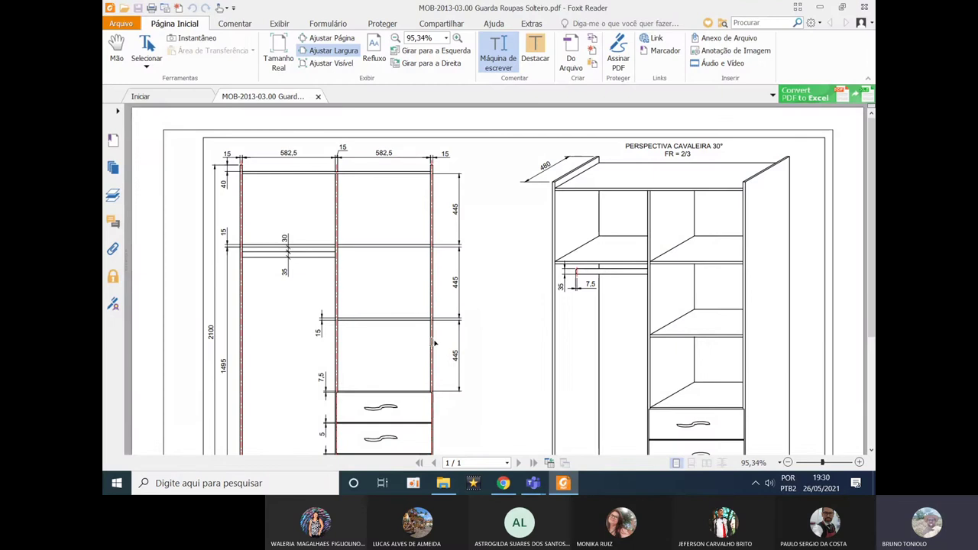
click(823, 9)
scroll(503, 350, up, 1)
scroll(503, 350, up, 4)
Step: Copy the lower right shelf further down to add a third shelf in the right bay
click(502, 368)
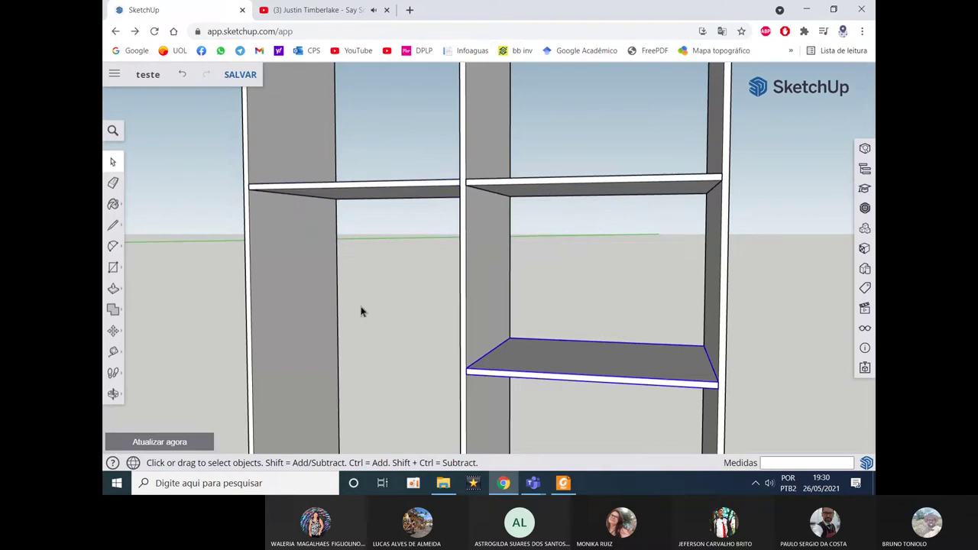
click(114, 330)
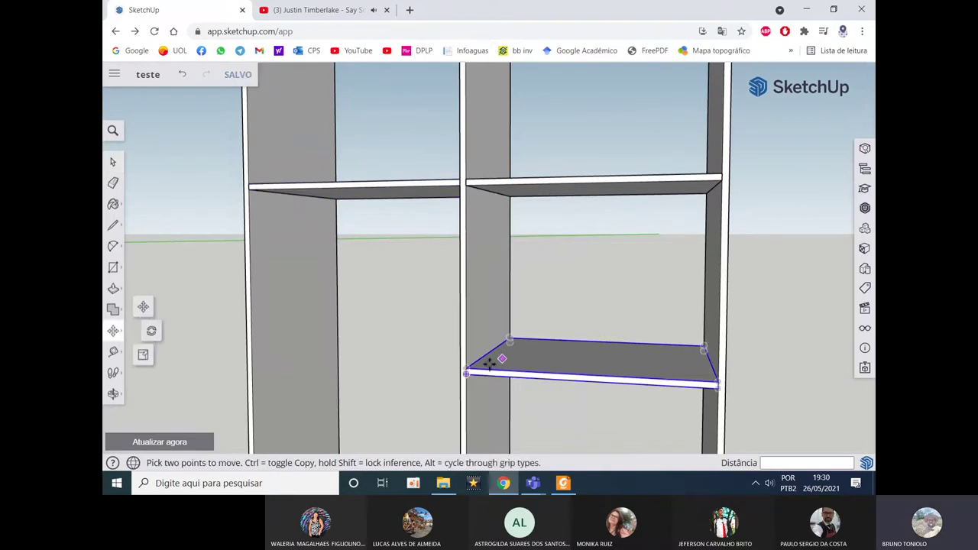
key(ctrl)
click(466, 191)
scroll(464, 382, up, 2)
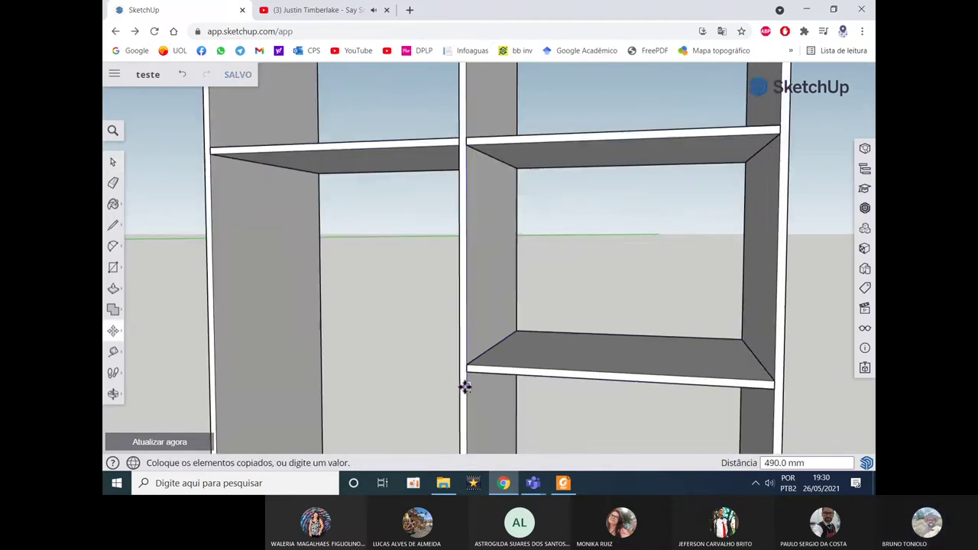
scroll(465, 375, up, 3)
click(463, 365)
scroll(467, 282, down, 3)
scroll(462, 289, down, 2)
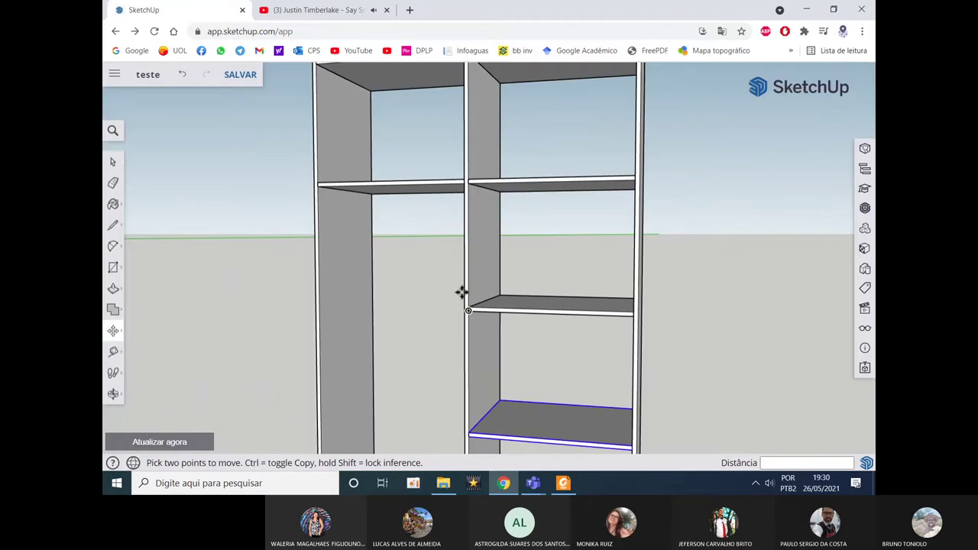
key(space)
Step: Orbit to view the whole unit, then bring the wardrobe drawing PDF back to the front
scroll(629, 268, down, 2)
middle_drag(629, 268, 603, 267)
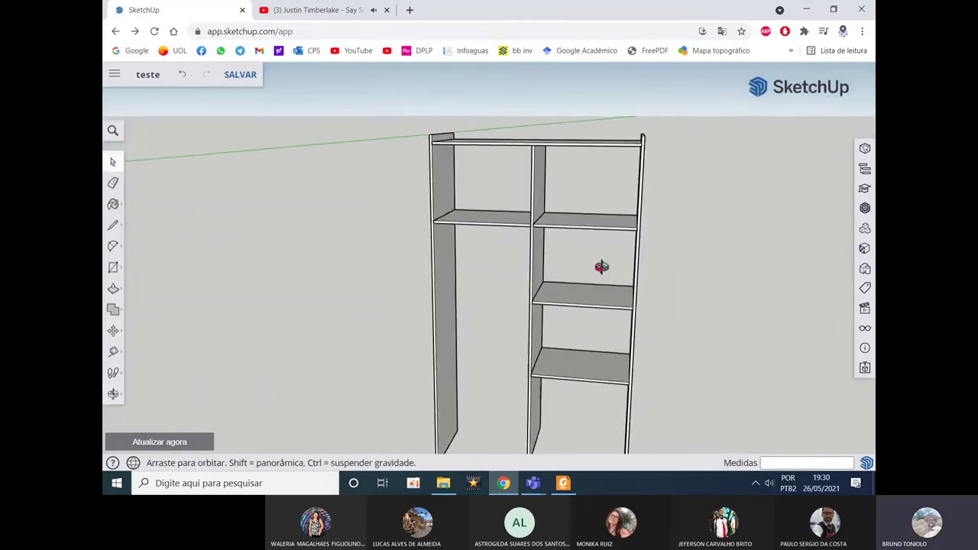
click(566, 483)
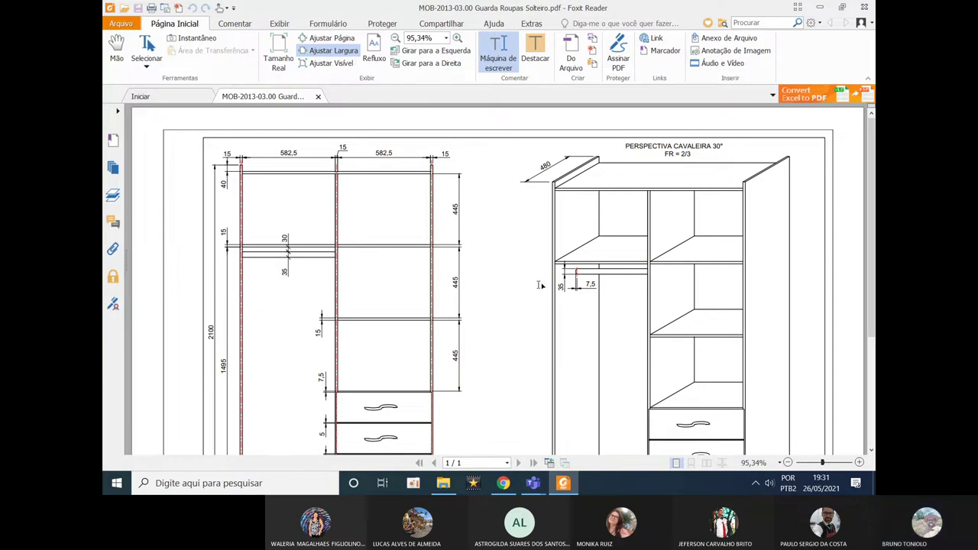
Step: Zoom the wardrobe drawing to 178,20% and scroll around to read its dimensions
scroll(524, 285, down, 2)
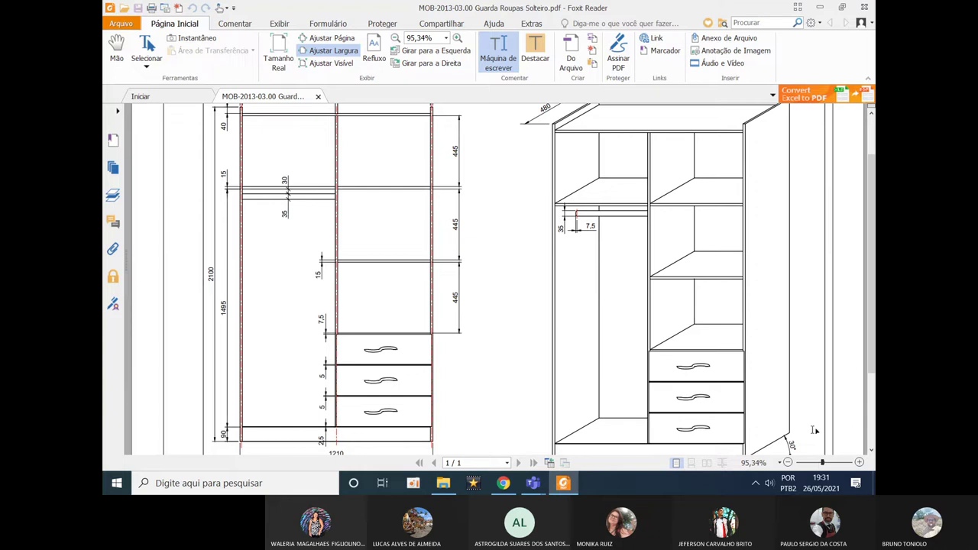
mouse_move(823, 462)
click(831, 466)
click(507, 291)
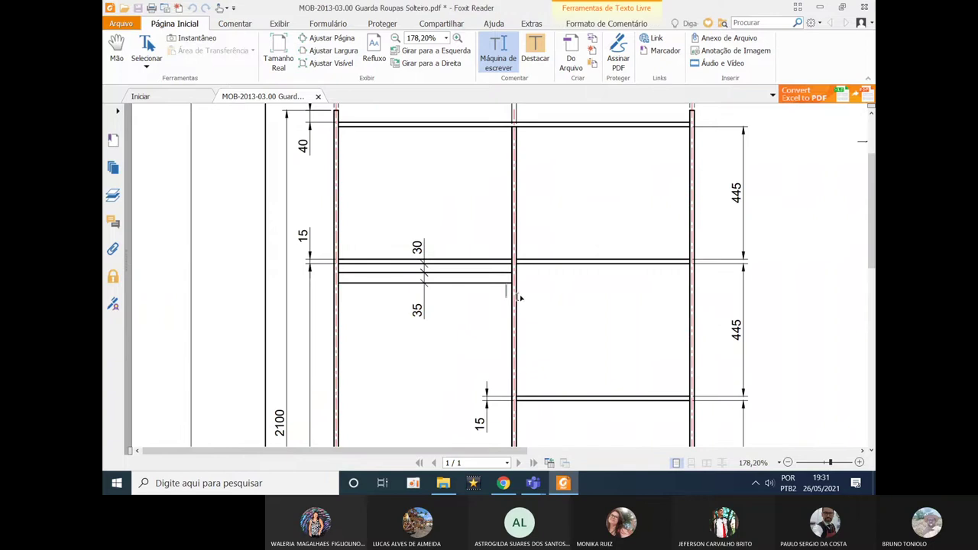
scroll(589, 273, down, 1)
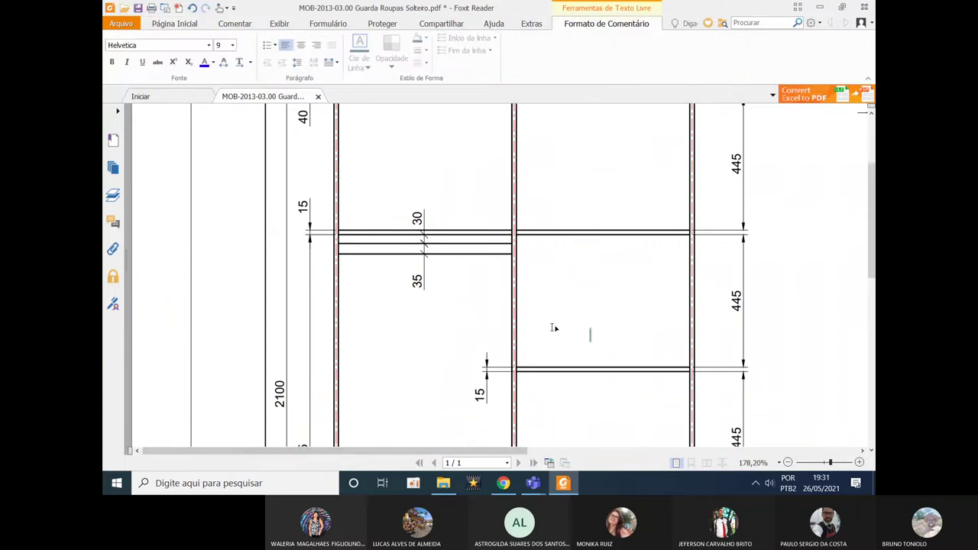
scroll(442, 242, down, 1)
scroll(535, 241, down, 6)
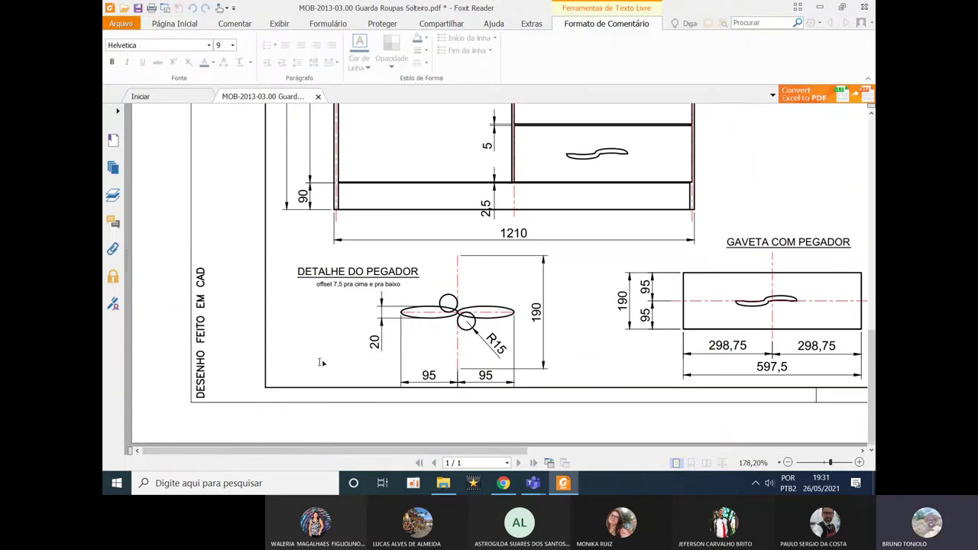
scroll(662, 239, up, 3)
scroll(662, 239, up, 2)
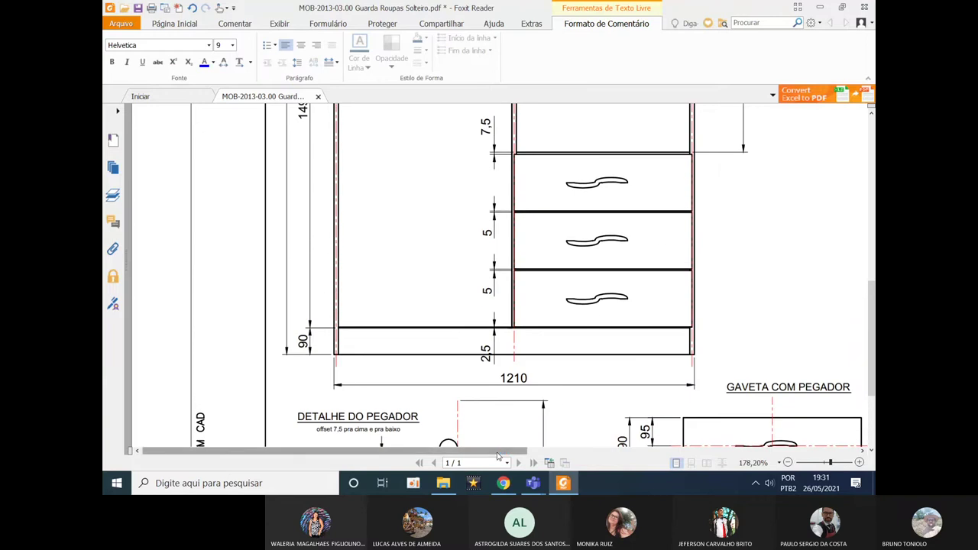
scroll(665, 260, right, 10)
scroll(673, 296, up, 3)
scroll(673, 296, up, 5)
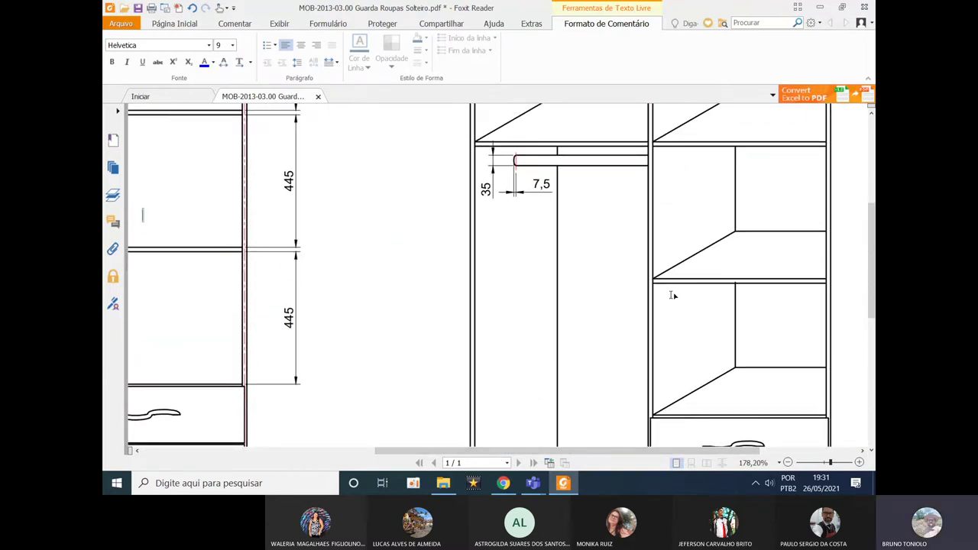
drag(593, 450, 409, 450)
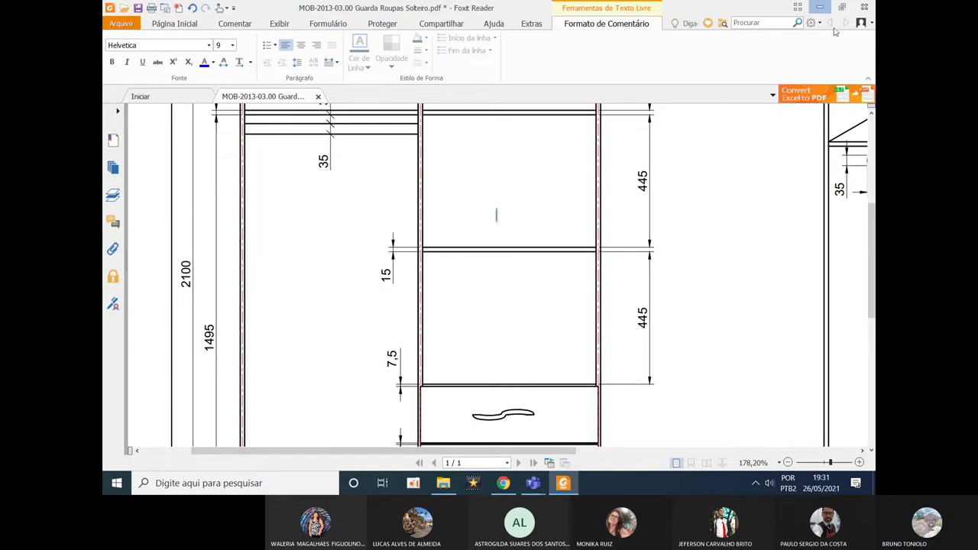
Step: Minimize Foxit Reader and orbit the SketchUp wardrobe model to a lower angle
click(820, 8)
mouse_move(472, 251)
middle_down()
mouse_move(450, 212)
mouse_move(426, 243)
mouse_move(192, 286)
middle_up()
scroll(427, 243, up, 5)
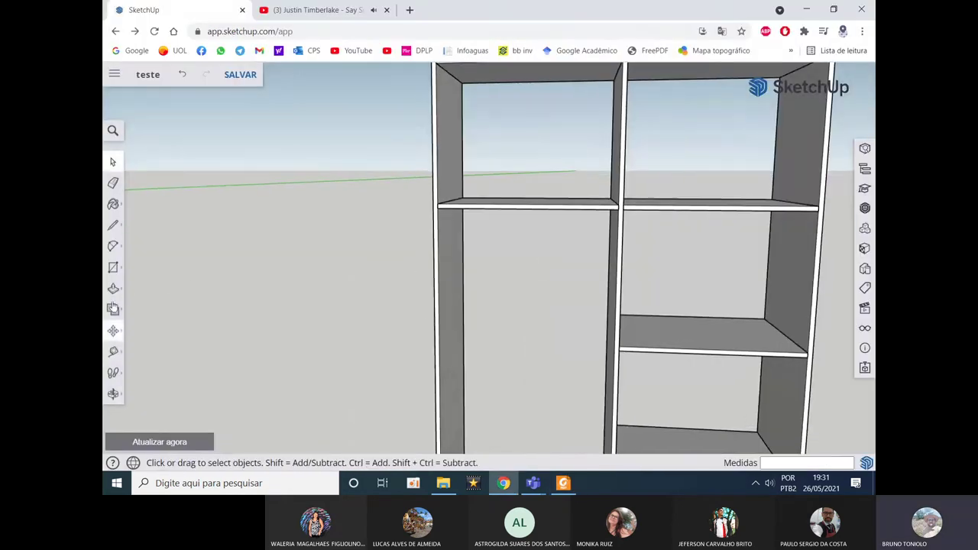
Step: Draw a 15 mm-radius circle on the wardrobe's side panel with the Circle tool
click(113, 246)
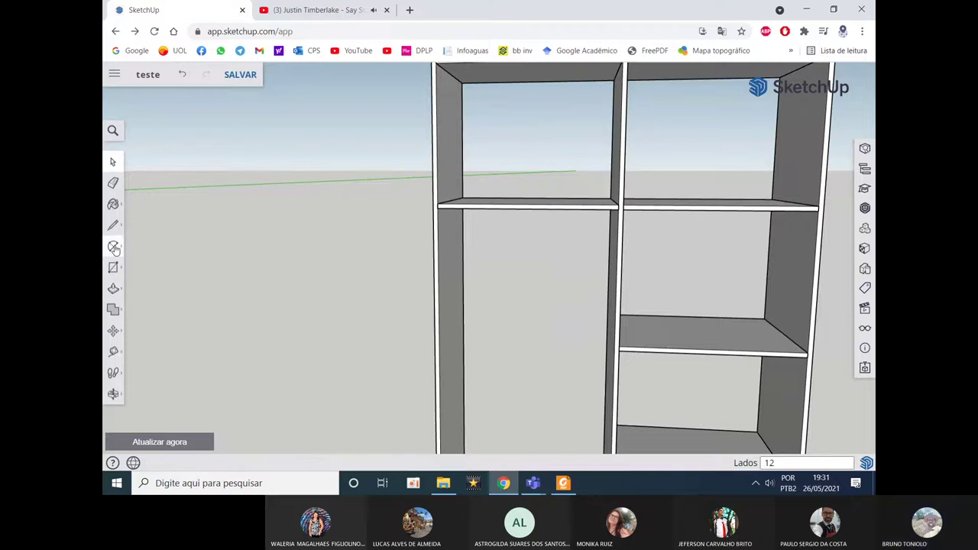
click(114, 264)
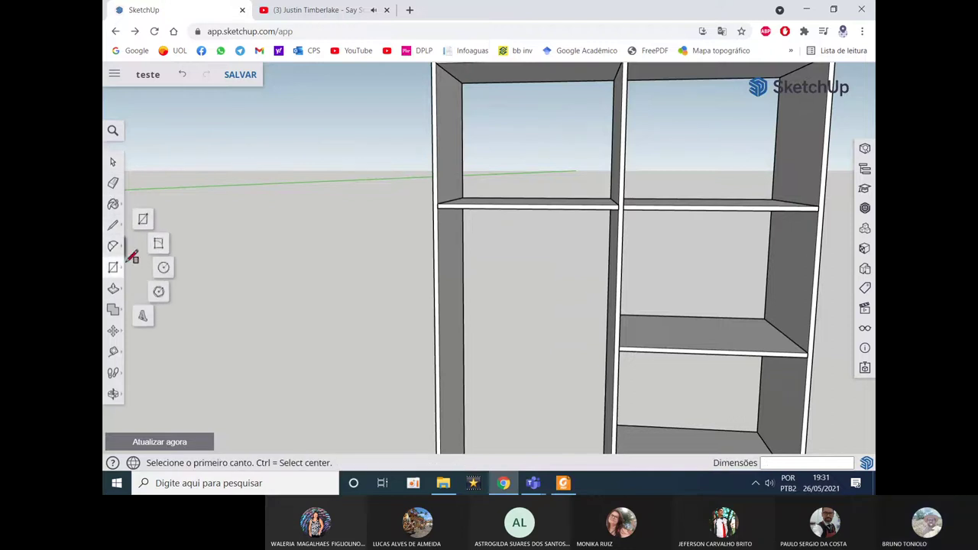
click(164, 267)
mouse_move(312, 306)
middle_down()
mouse_move(572, 266)
mouse_move(530, 262)
middle_up()
scroll(340, 287, down, 3)
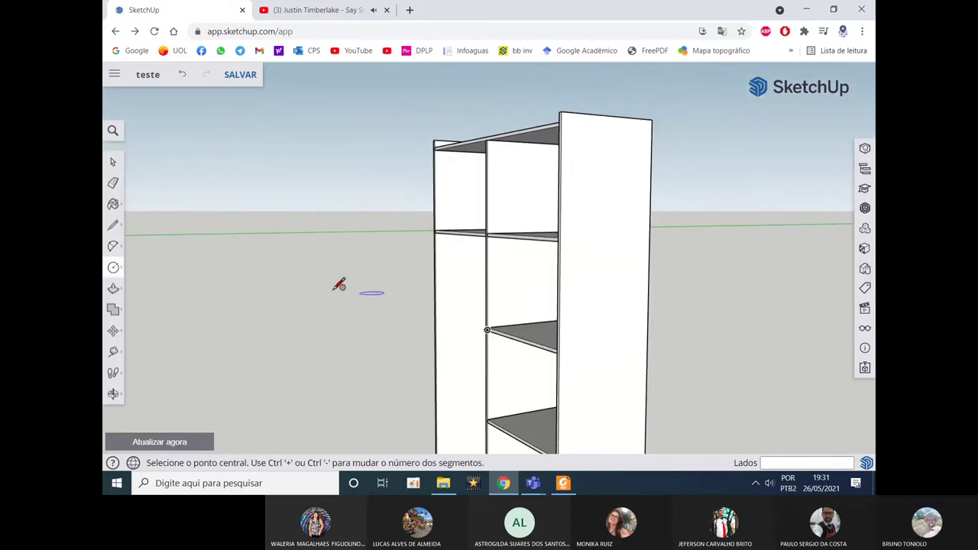
click(625, 284)
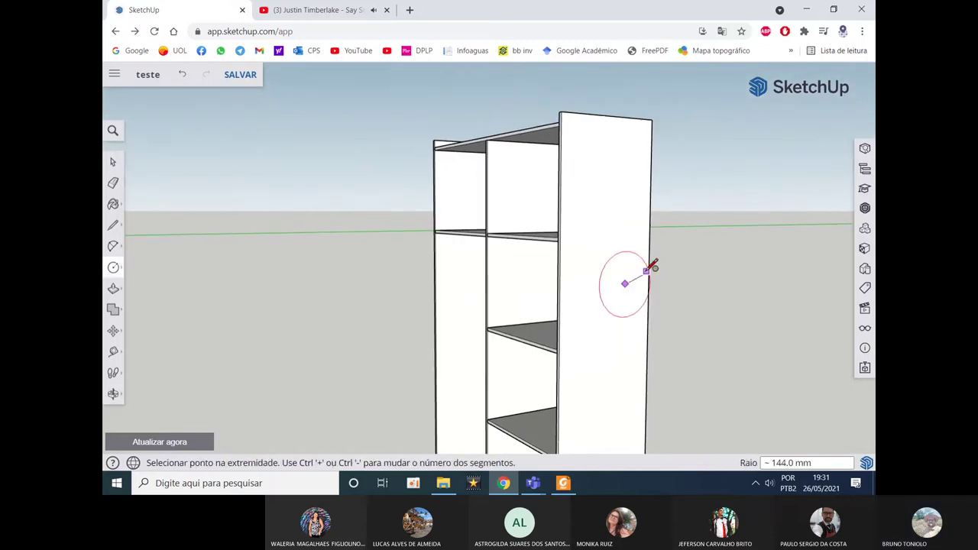
text(15)
key(Return)
Step: Cancel the unfinished circle, orbit to a frontal view, and bring the PDF drawing back up
middle_drag(650, 266, 639, 274)
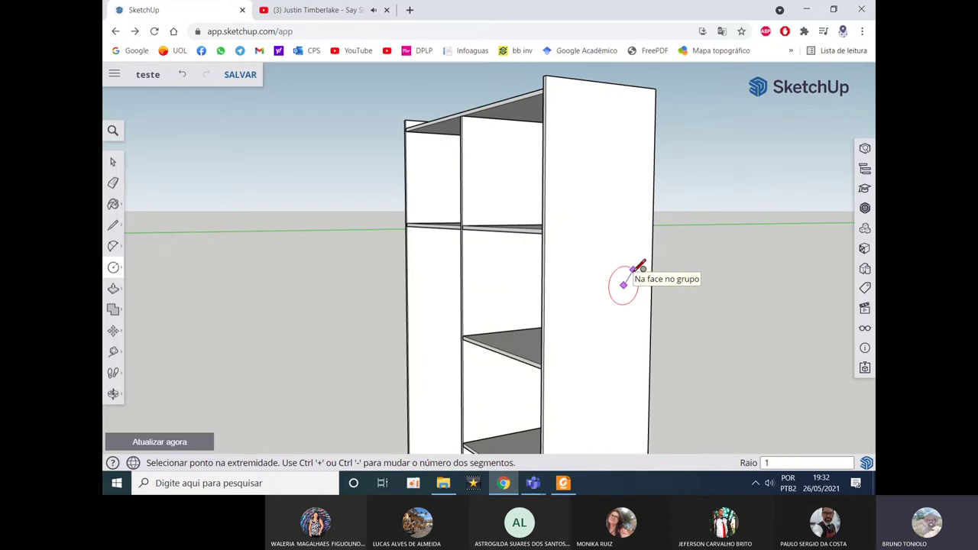
key(Escape)
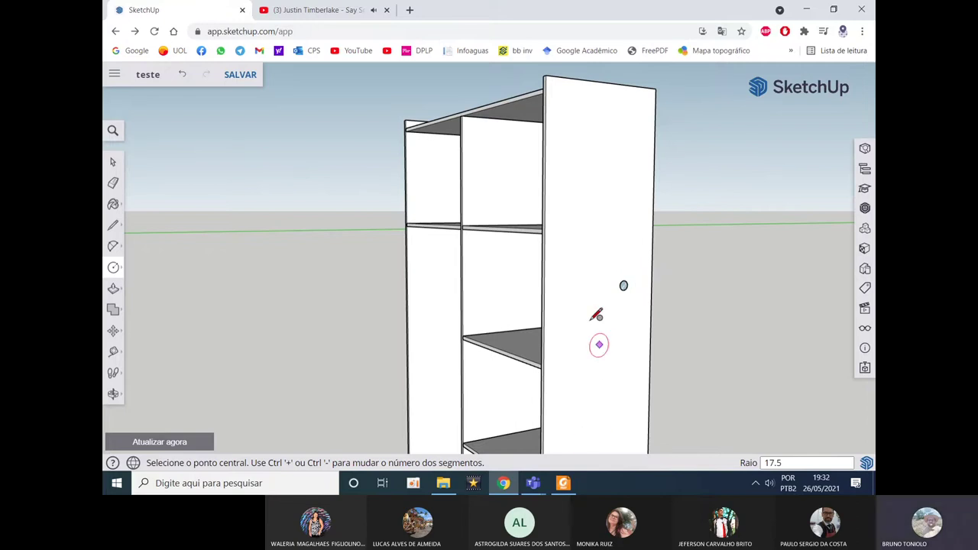
middle_drag(594, 316, 618, 454)
click(563, 483)
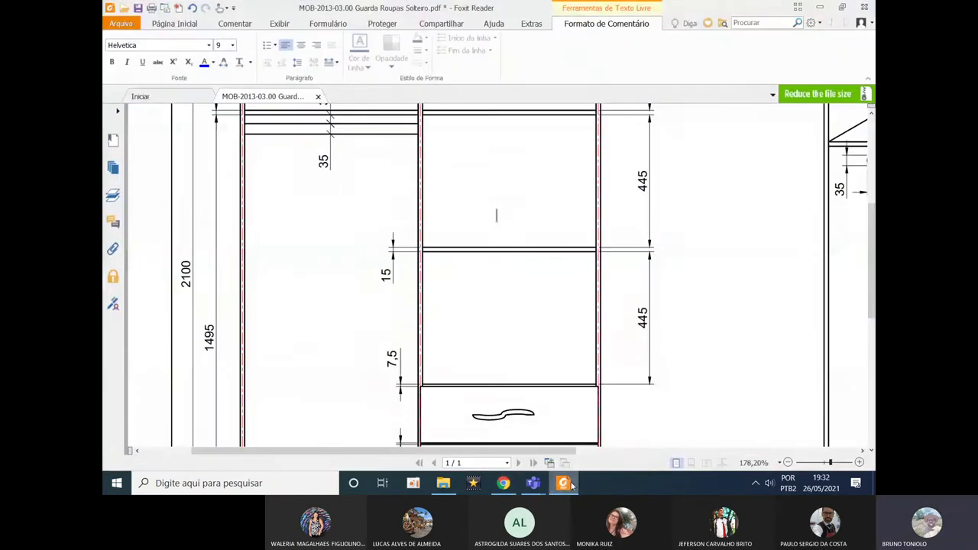
scroll(522, 238, up, 1)
scroll(523, 239, up, 4)
scroll(514, 237, up, 1)
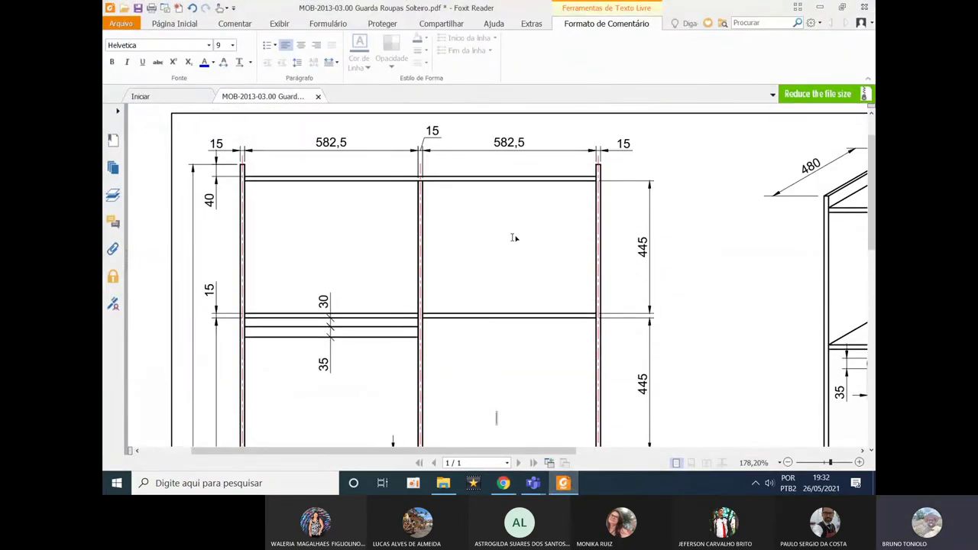
Step: Push/Pull the side-panel circle 582.5 mm into a cylindrical clothes rod
click(819, 7)
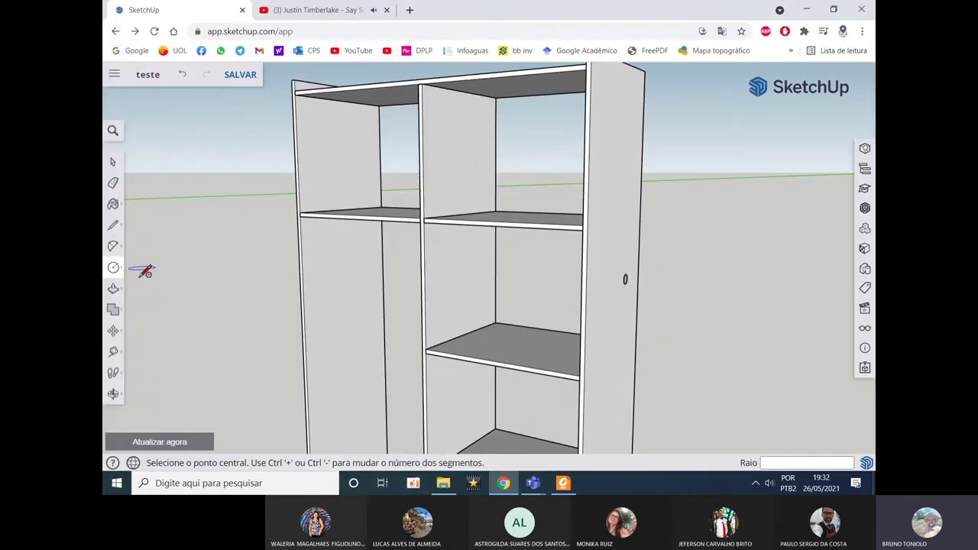
click(114, 289)
scroll(634, 278, up, 5)
click(618, 287)
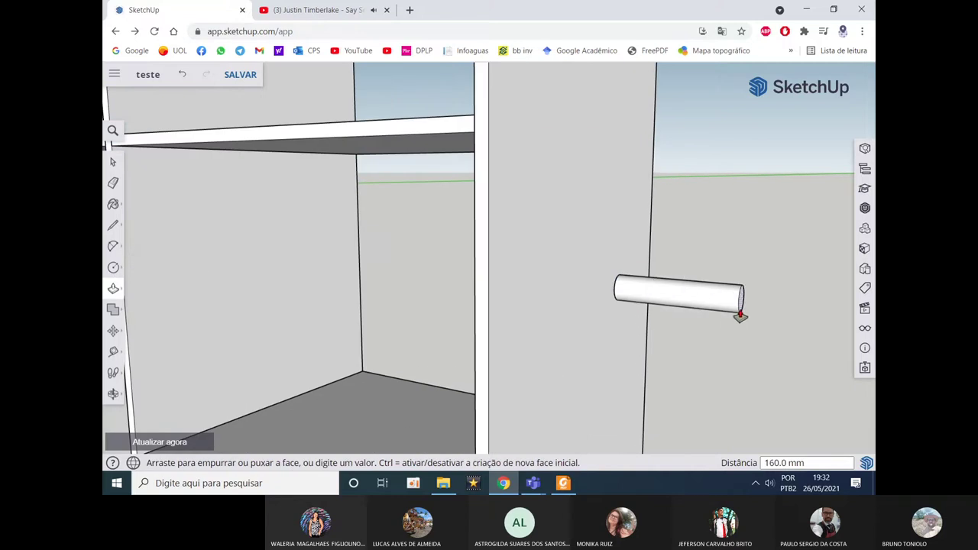
text(582.5)
key(Return)
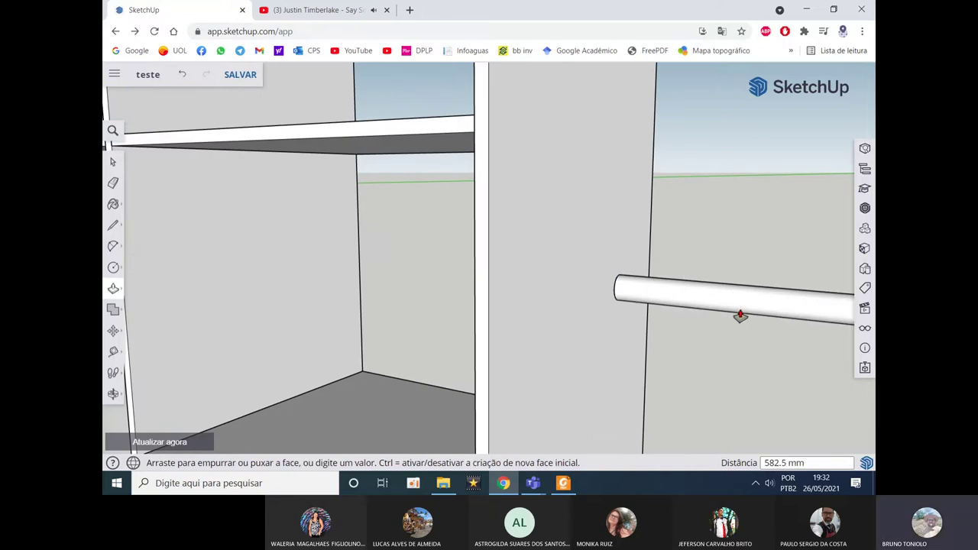
scroll(710, 310, down, 3)
scroll(749, 338, down, 4)
scroll(668, 331, down, 4)
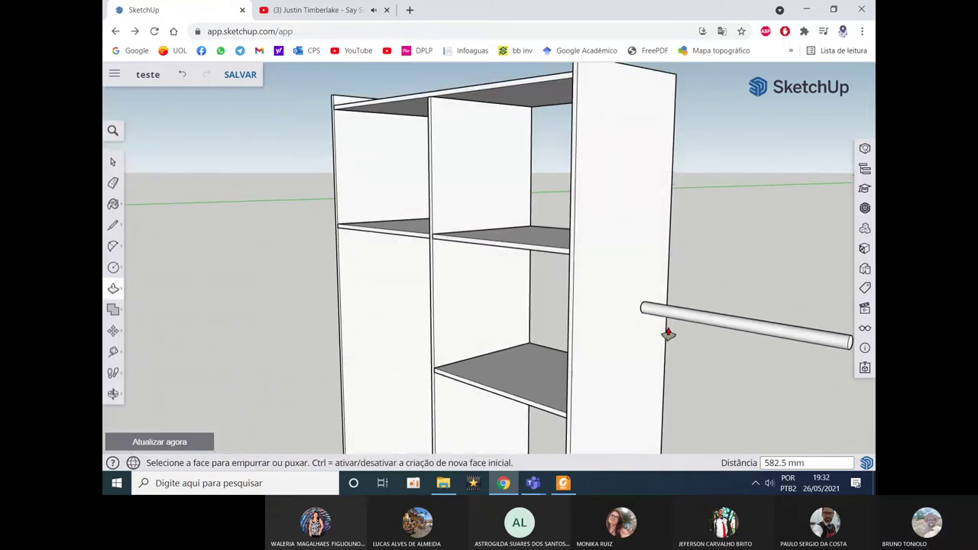
key(space)
Step: Select the whole rod and turn it into a group with Criar grupo
right_click(692, 327)
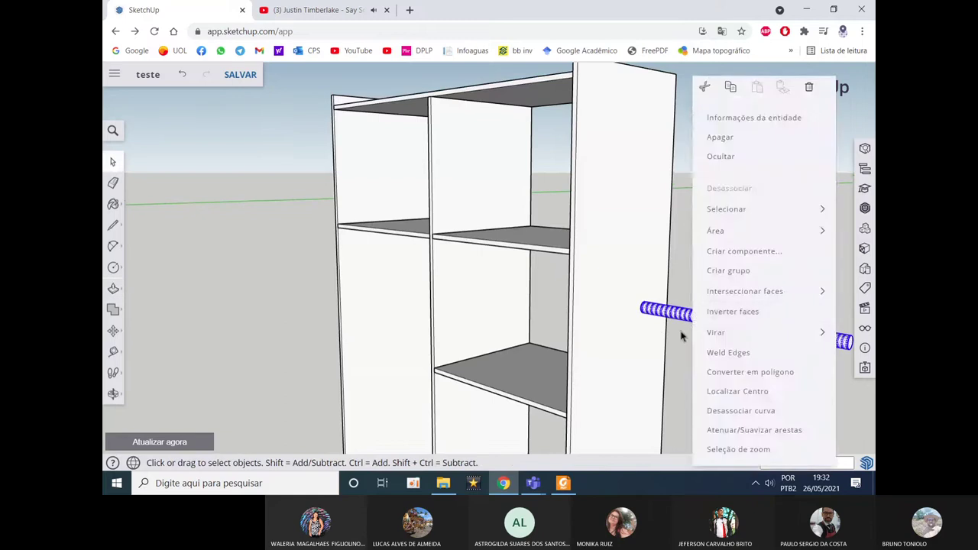
click(702, 327)
click(702, 327)
right_click(702, 327)
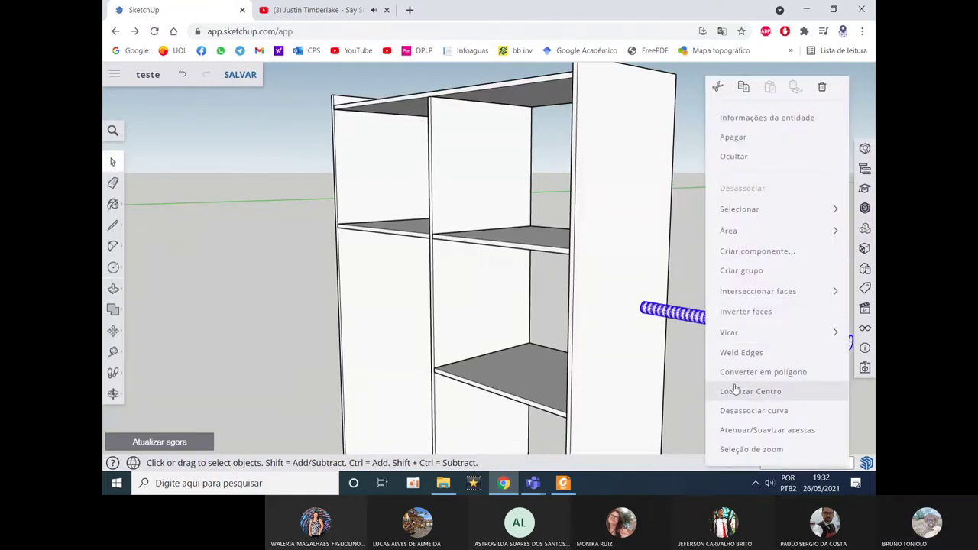
click(753, 271)
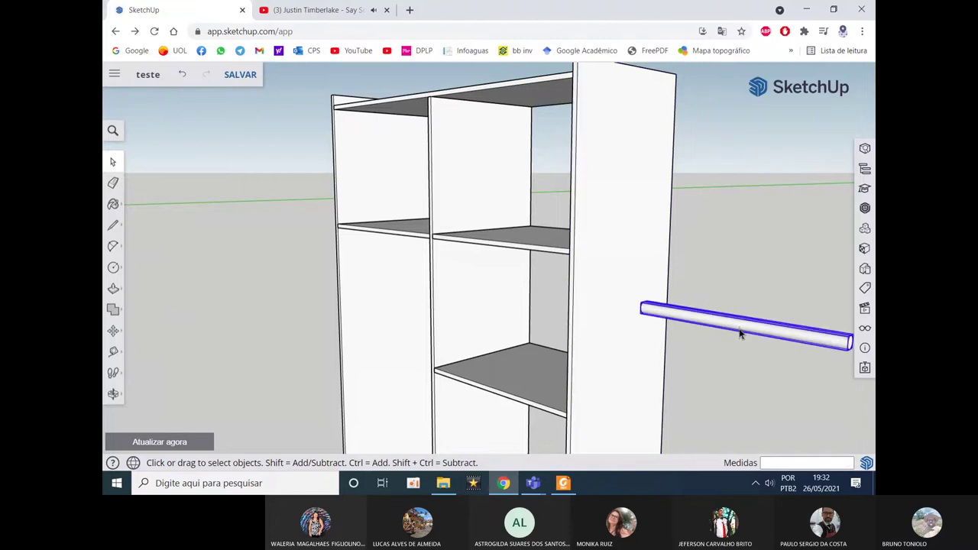
scroll(730, 329, down, 2)
Step: Check the PDF drawing, then return to the 3D wardrobe model
click(563, 483)
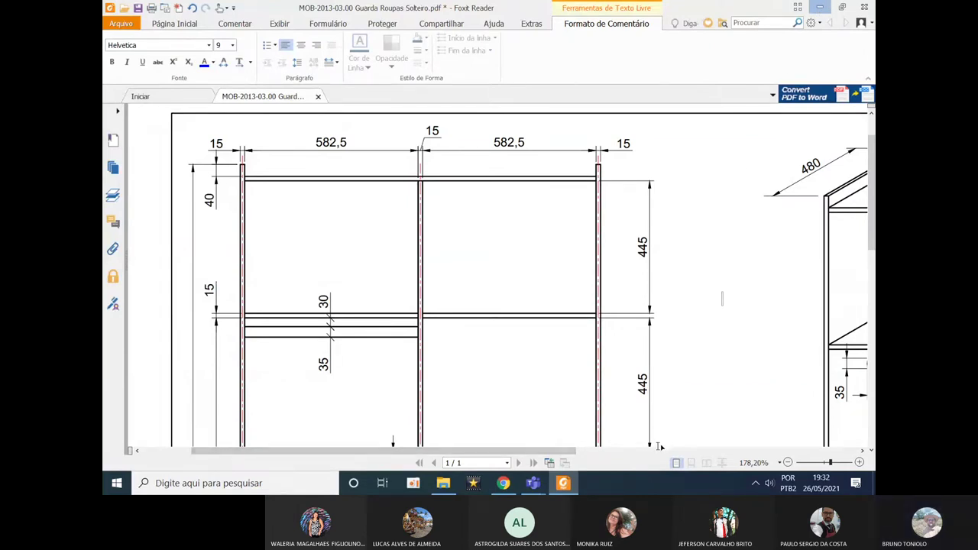
scroll(565, 452, right, 3)
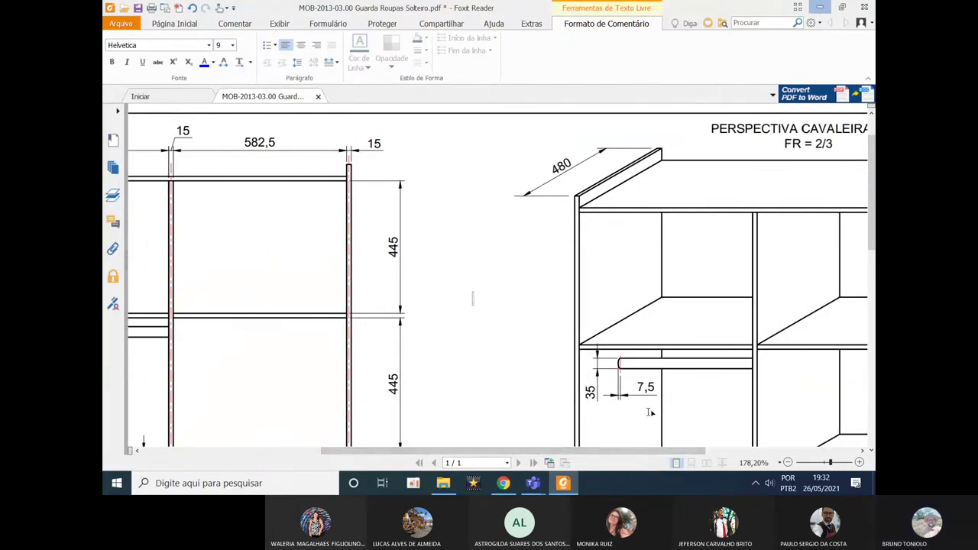
scroll(630, 452, left, 3)
click(820, 7)
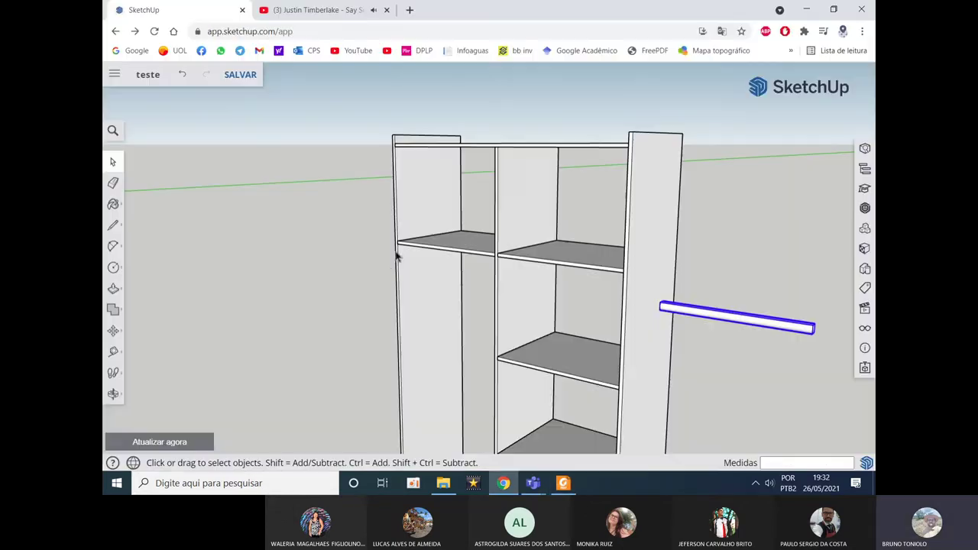
Step: Place a Tape Measure guide 35 mm below the shelf's underside edge
middle_drag(390, 269, 362, 278)
scroll(369, 282, up, 2)
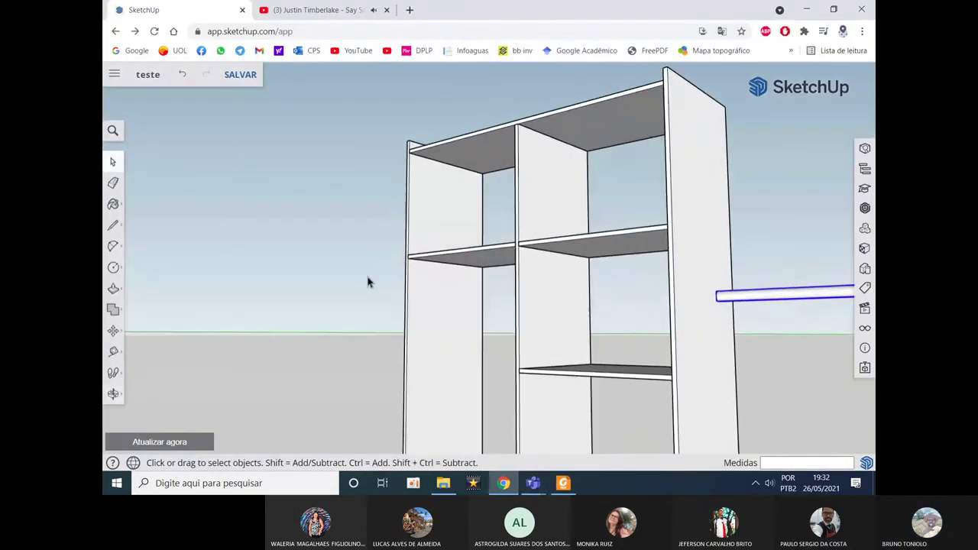
scroll(380, 282, up, 2)
scroll(439, 281, up, 2)
middle_drag(474, 281, 408, 247)
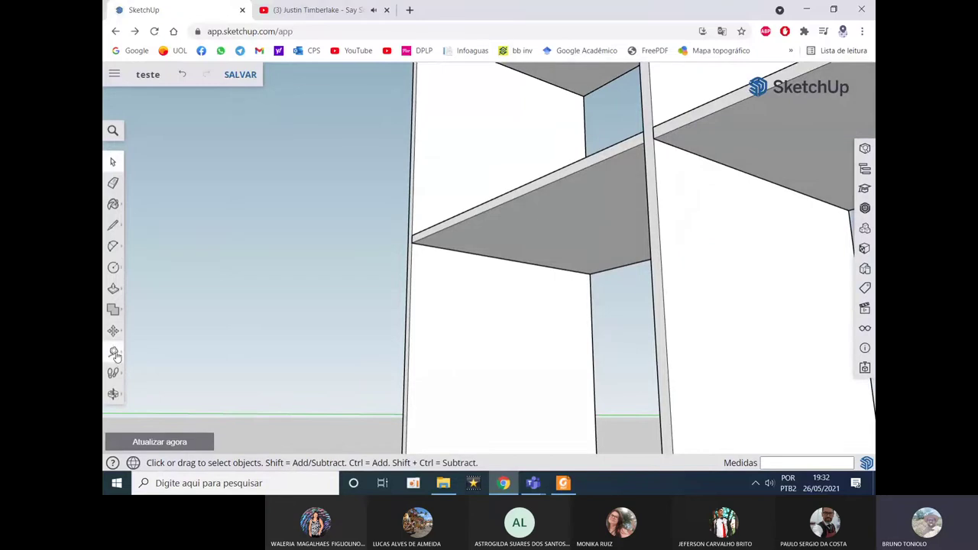
click(113, 351)
scroll(478, 259, up, 2)
click(479, 254)
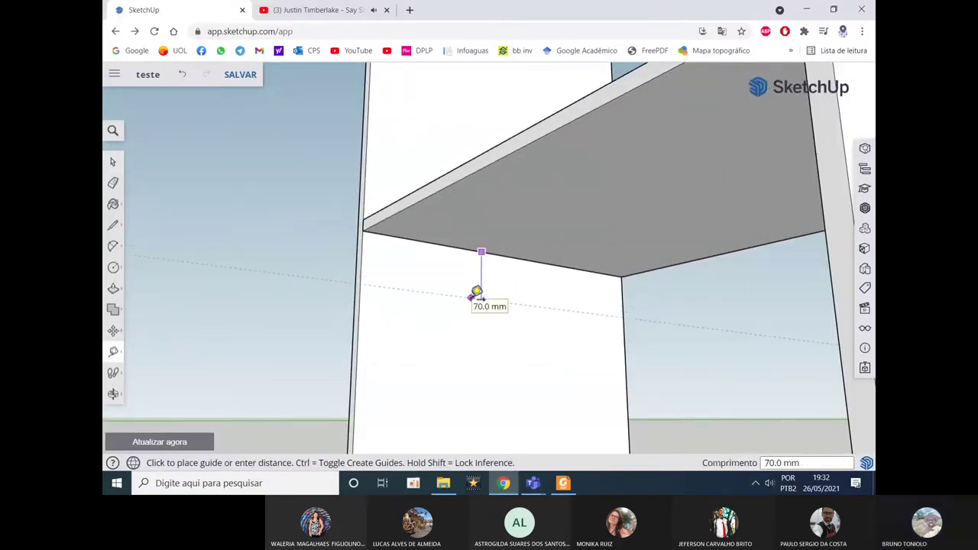
text(0)
key(Return)
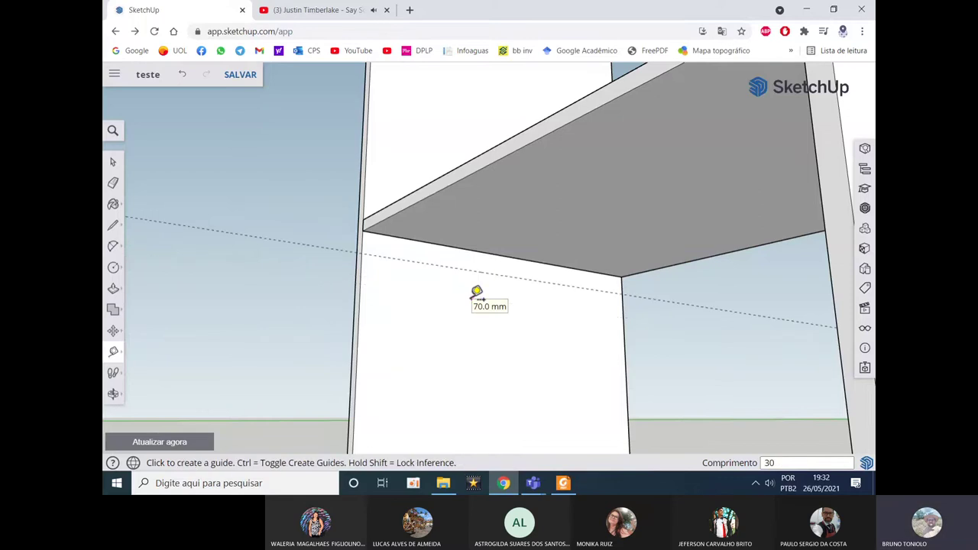
click(505, 275)
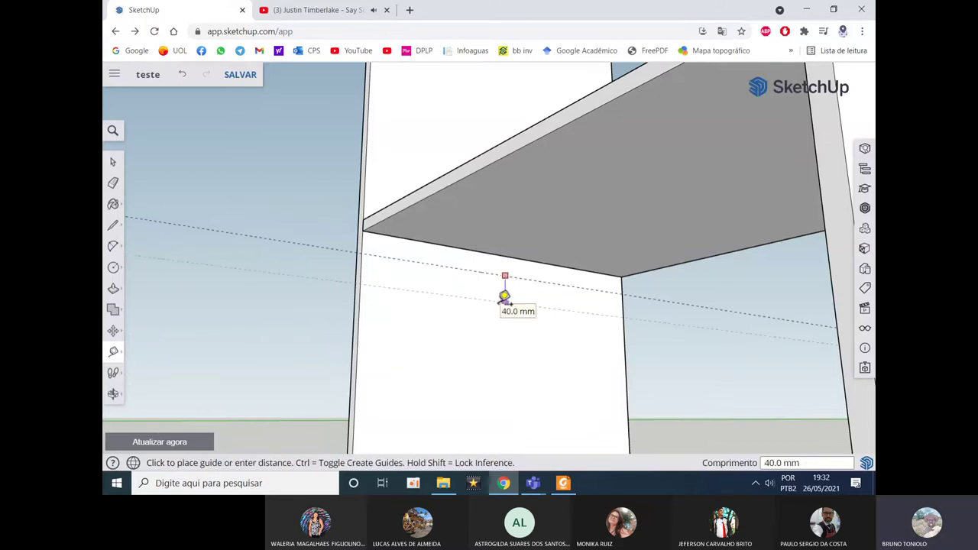
key(Return)
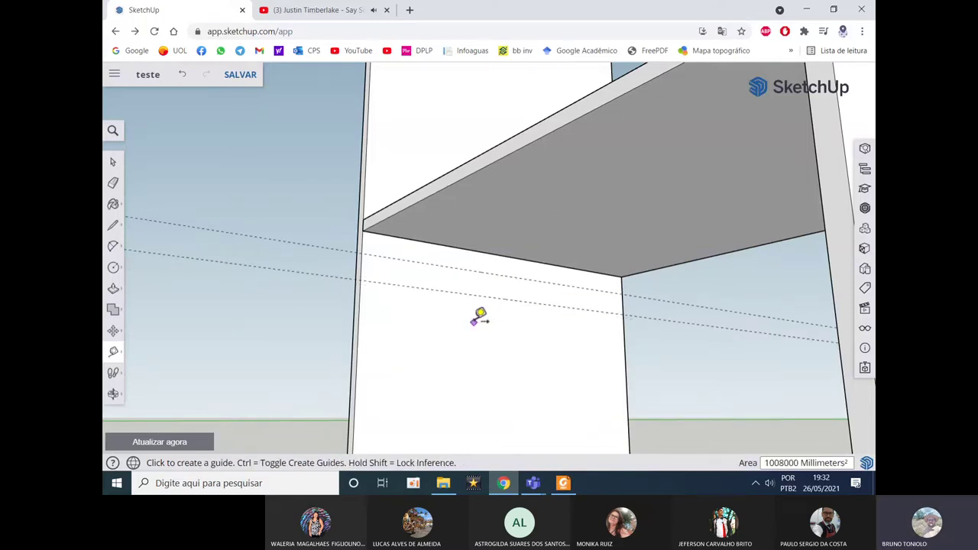
Step: Place a guide 240 mm in from the side panel's edge
middle_drag(479, 317, 439, 347)
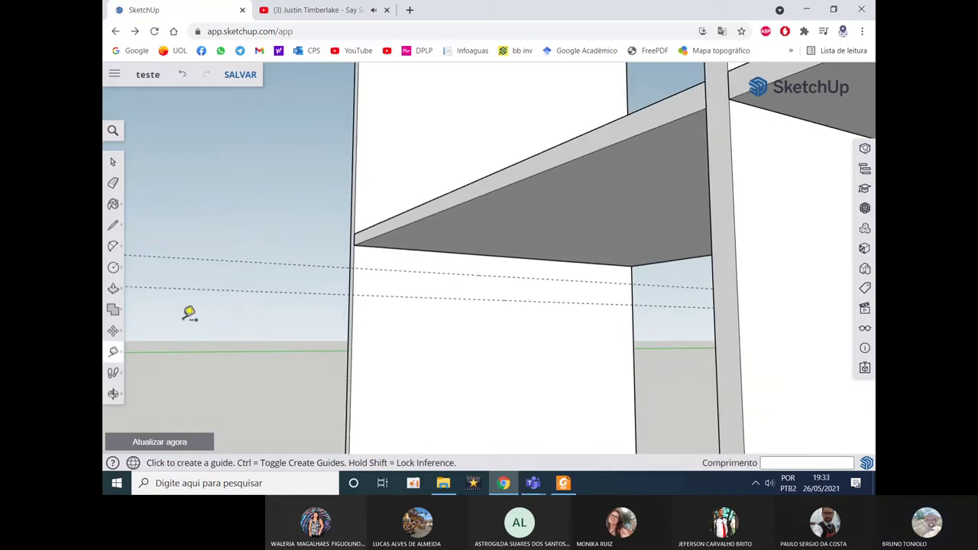
click(390, 294)
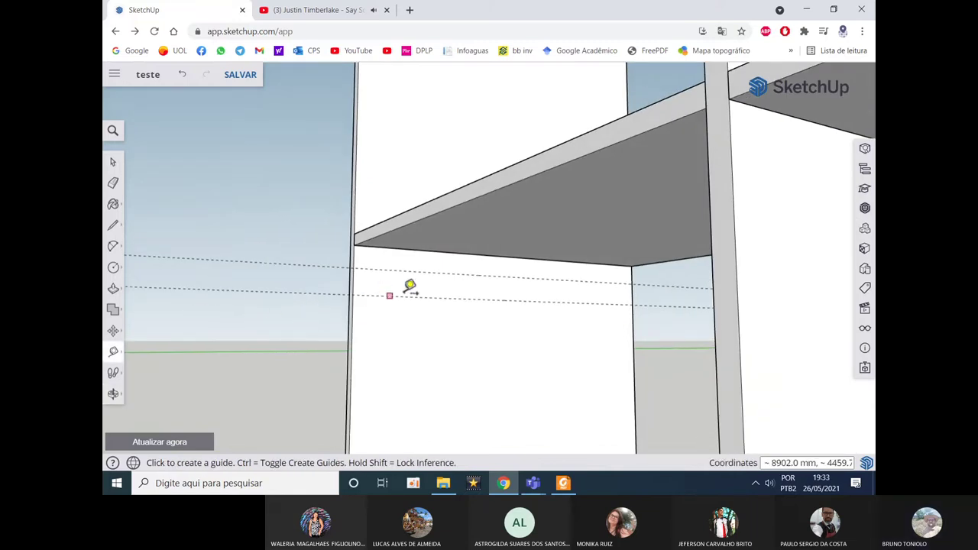
click(357, 275)
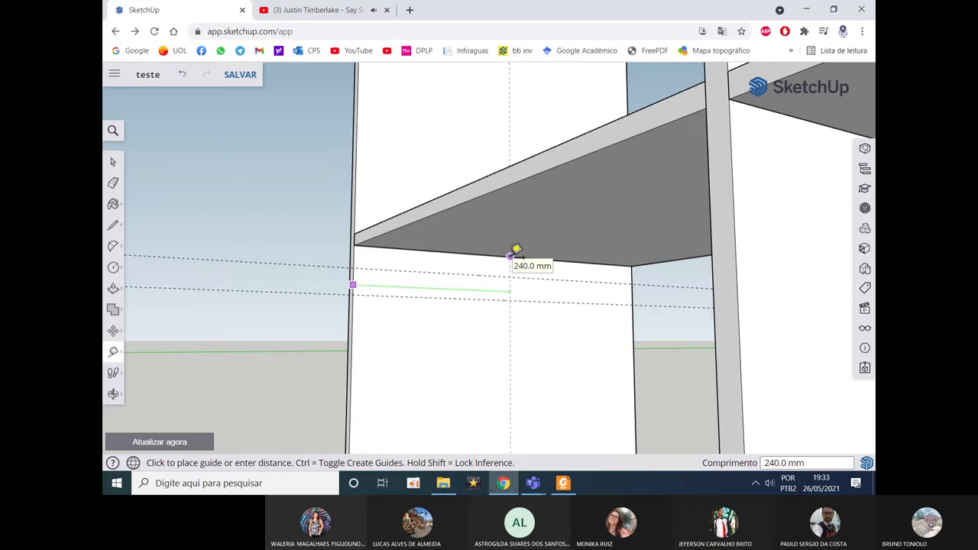
click(511, 256)
mouse_move(494, 291)
middle_down()
mouse_move(512, 305)
mouse_move(467, 273)
middle_up()
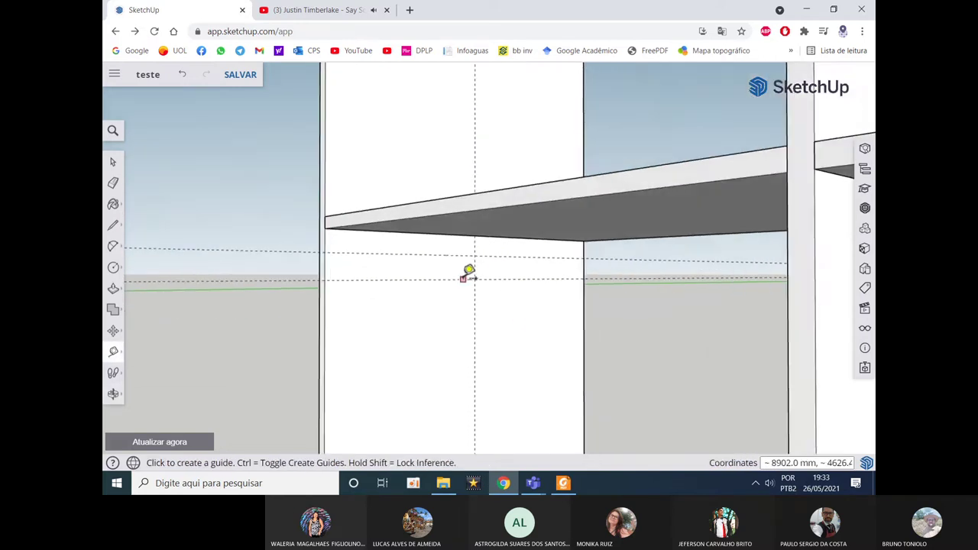
scroll(468, 273, up, 2)
scroll(462, 270, down, 3)
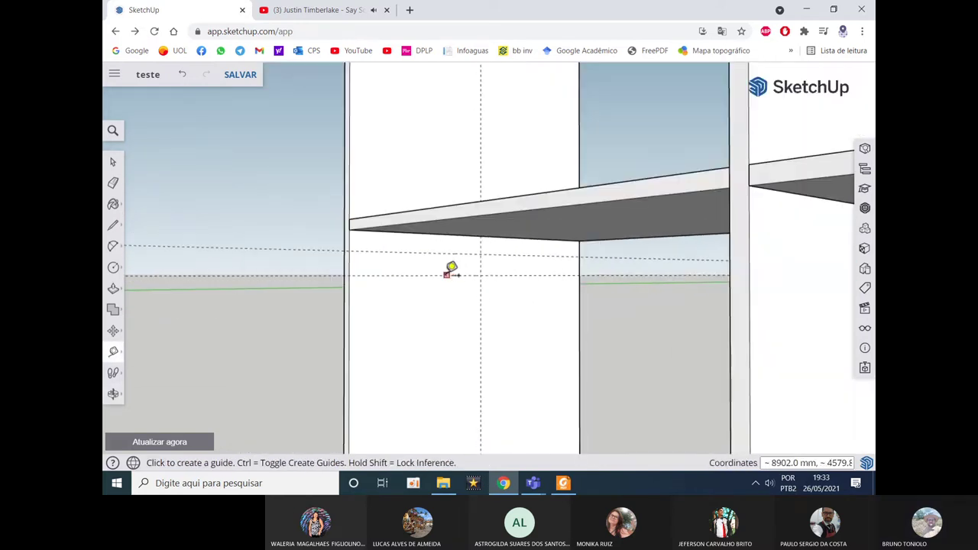
scroll(451, 275, down, 2)
scroll(441, 281, down, 2)
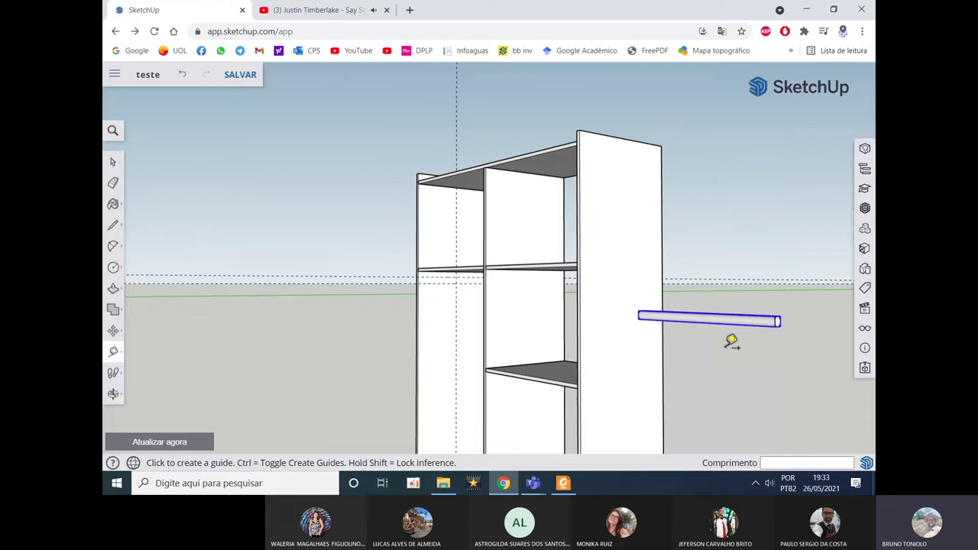
Step: Select the grouped clothes rod and orbit to look along it
key(space)
mouse_move(731, 342)
middle_down()
mouse_move(626, 360)
mouse_move(693, 339)
mouse_move(694, 329)
middle_up()
scroll(626, 360, up, 3)
scroll(694, 327, up, 2)
click(694, 325)
click(113, 330)
mouse_move(126, 331)
middle_down()
mouse_move(635, 310)
mouse_move(517, 291)
middle_up()
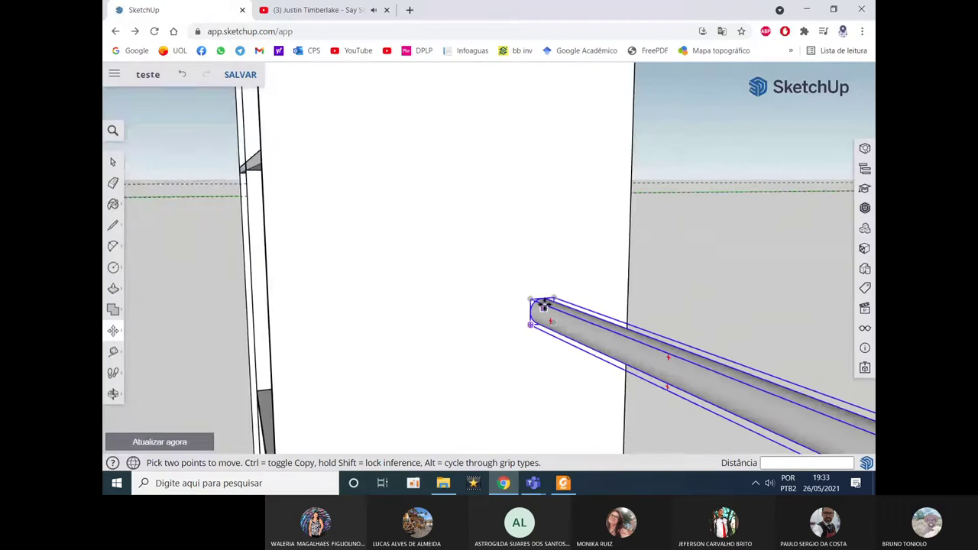
scroll(542, 306, up, 2)
scroll(540, 294, up, 2)
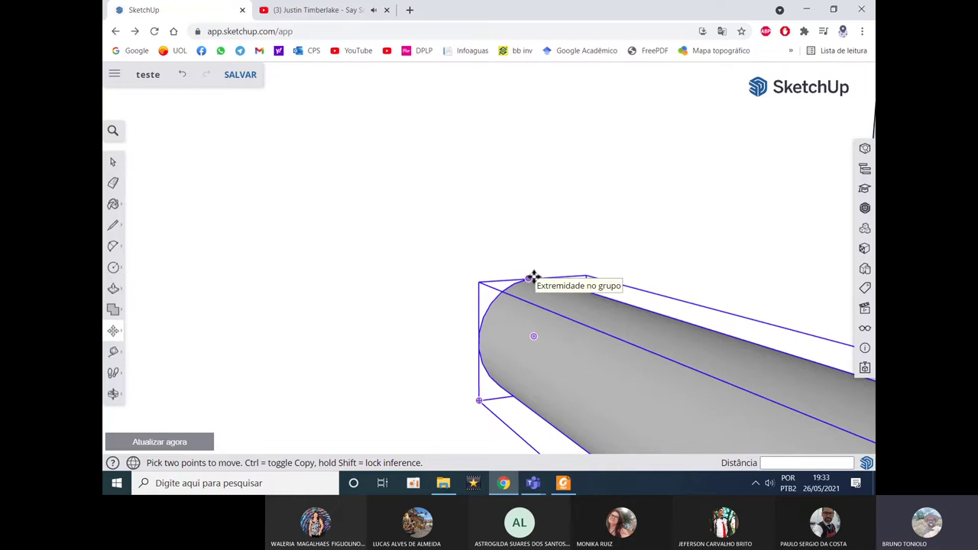
Step: Move the rod by its end onto the guide intersection under the left compartment's shelf
click(533, 277)
scroll(550, 282, down, 2)
scroll(574, 286, down, 2)
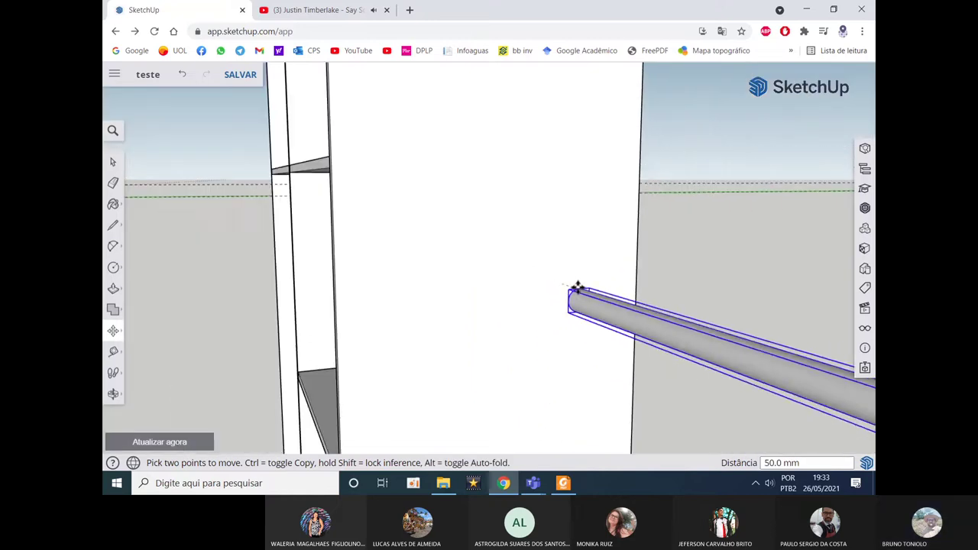
scroll(535, 288, down, 3)
scroll(344, 229, up, 3)
scroll(363, 230, down, 2)
scroll(378, 239, up, 5)
scroll(385, 230, up, 1)
scroll(379, 187, down, 3)
scroll(377, 181, down, 1)
mouse_move(371, 220)
middle_down()
mouse_move(392, 246)
mouse_move(563, 236)
mouse_move(606, 255)
mouse_move(487, 234)
mouse_move(389, 198)
mouse_move(415, 222)
mouse_move(310, 227)
mouse_move(455, 245)
mouse_move(373, 264)
middle_up()
scroll(374, 265, down, 5)
key(space)
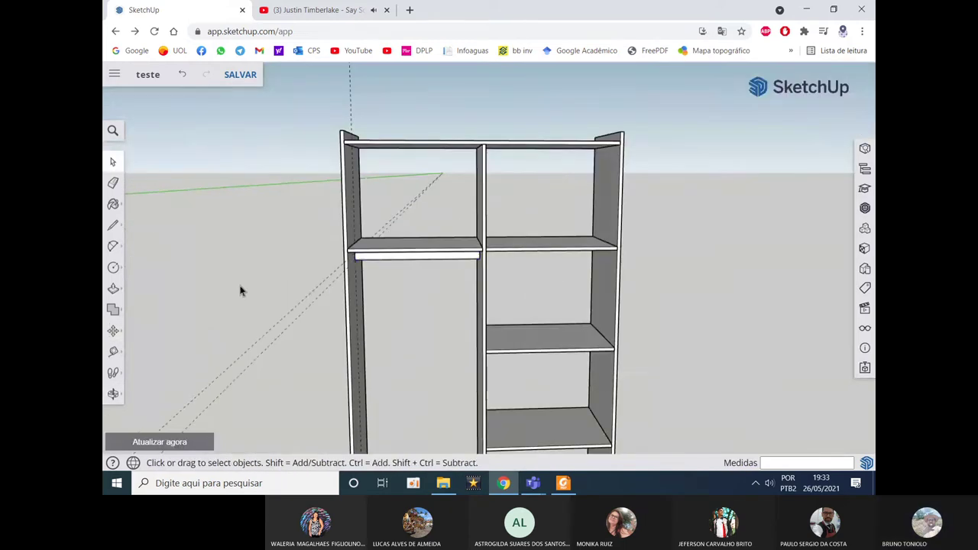
middle_drag(239, 290, 252, 260)
scroll(361, 214, up, 3)
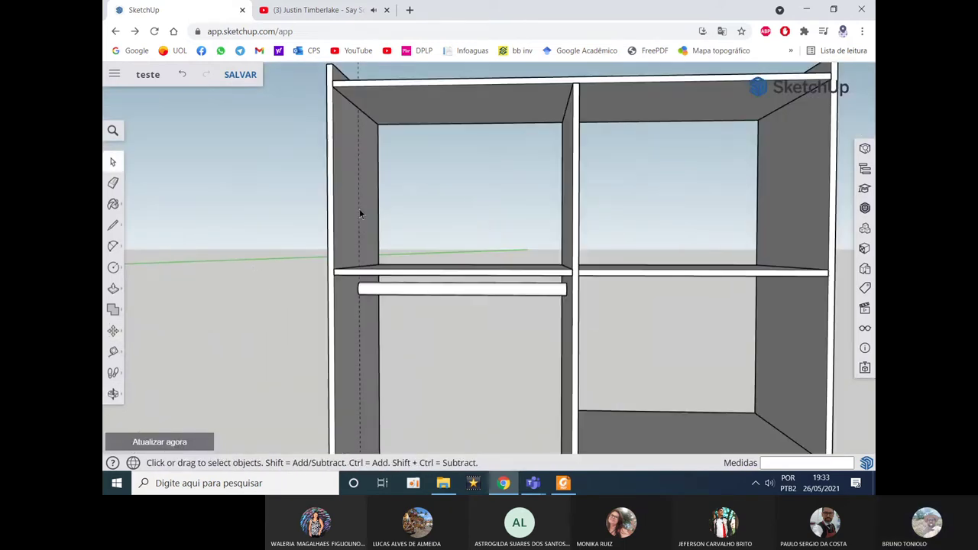
click(564, 483)
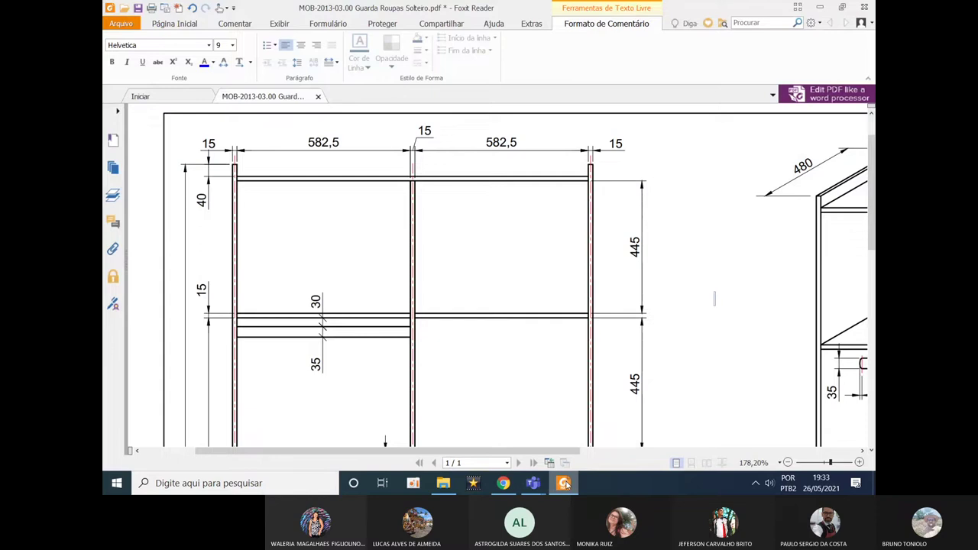
scroll(525, 308, down, 2)
scroll(524, 308, down, 2)
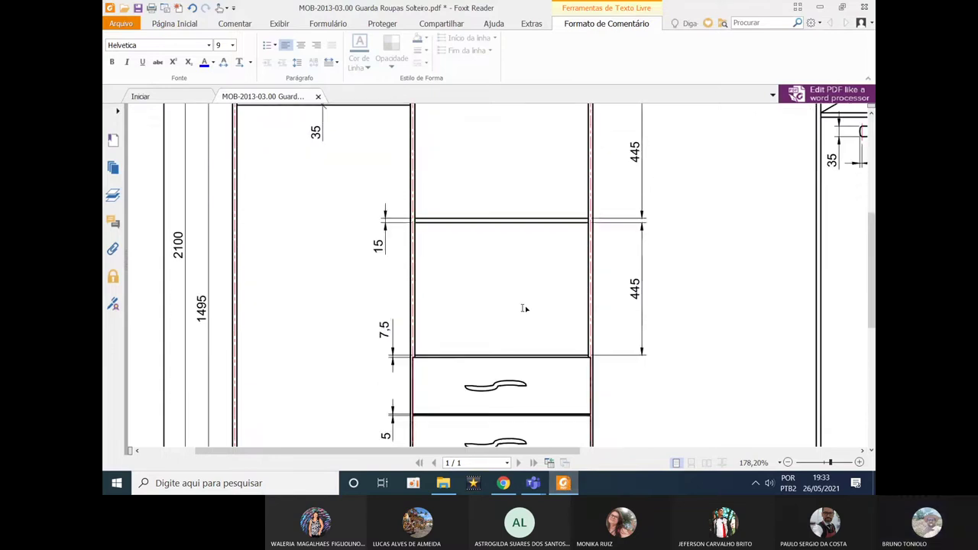
scroll(524, 308, down, 1)
scroll(524, 308, down, 1)
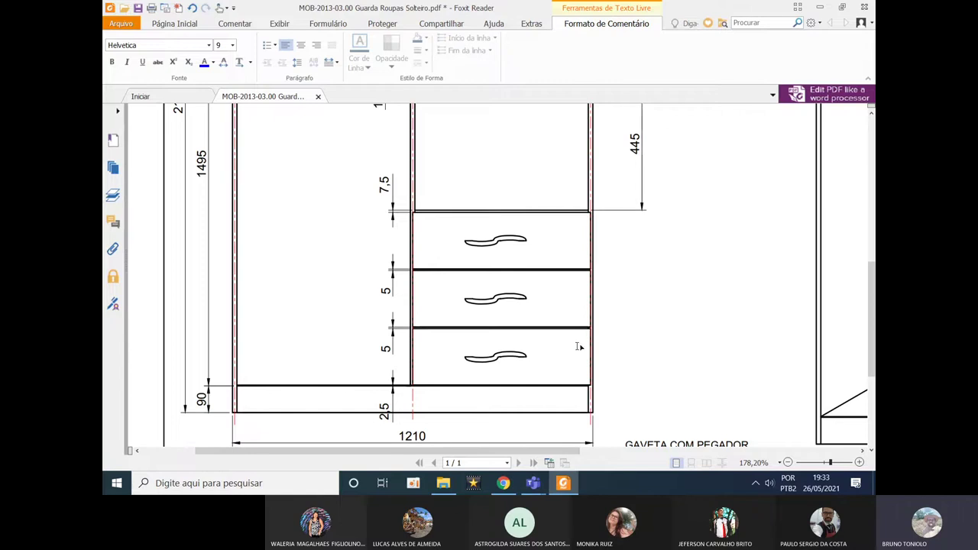
mouse_move(561, 451)
mouse_down()
mouse_move(753, 446)
mouse_move(449, 453)
mouse_up()
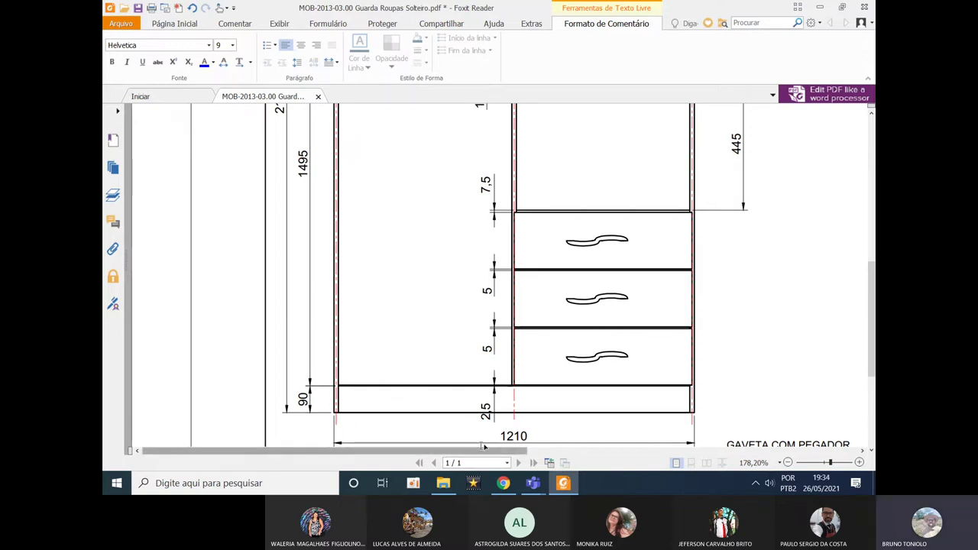
click(820, 6)
scroll(413, 252, down, 5)
mouse_move(446, 364)
middle_down()
mouse_move(463, 365)
mouse_move(412, 347)
mouse_move(400, 376)
mouse_move(468, 327)
mouse_move(437, 313)
mouse_move(515, 312)
mouse_move(441, 313)
mouse_move(451, 299)
mouse_move(428, 326)
mouse_move(498, 253)
mouse_move(481, 279)
middle_up()
scroll(441, 313, up, 3)
Step: Measure the distance between the two side panels' bottom corners
click(113, 350)
scroll(382, 349, up, 2)
scroll(308, 389, up, 2)
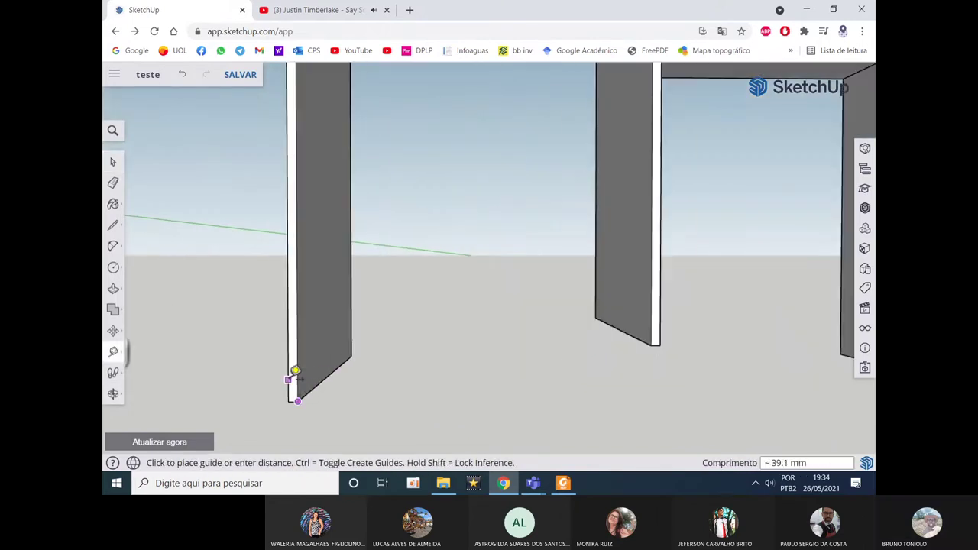
scroll(295, 371, down, 2)
scroll(531, 375, up, 2)
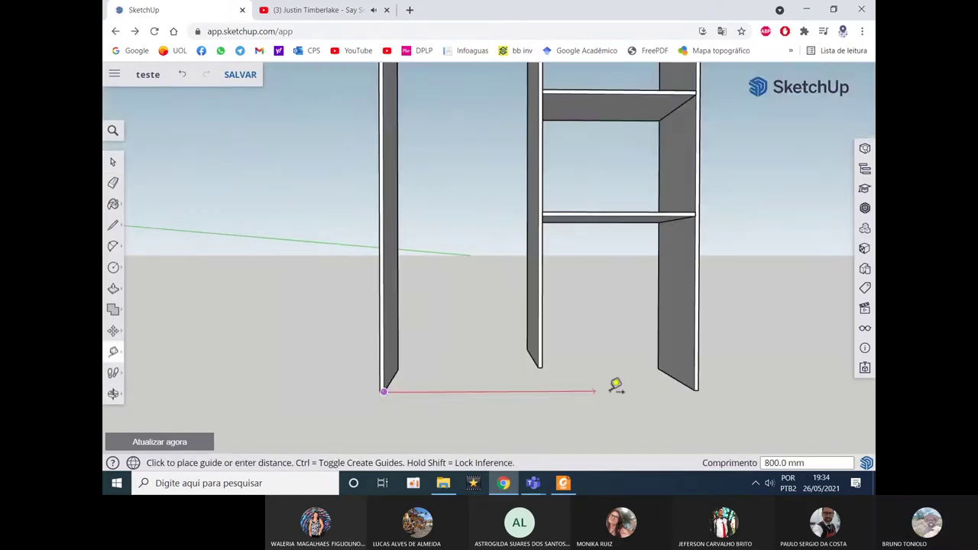
click(697, 386)
scroll(703, 384, up, 1)
scroll(703, 384, up, 1)
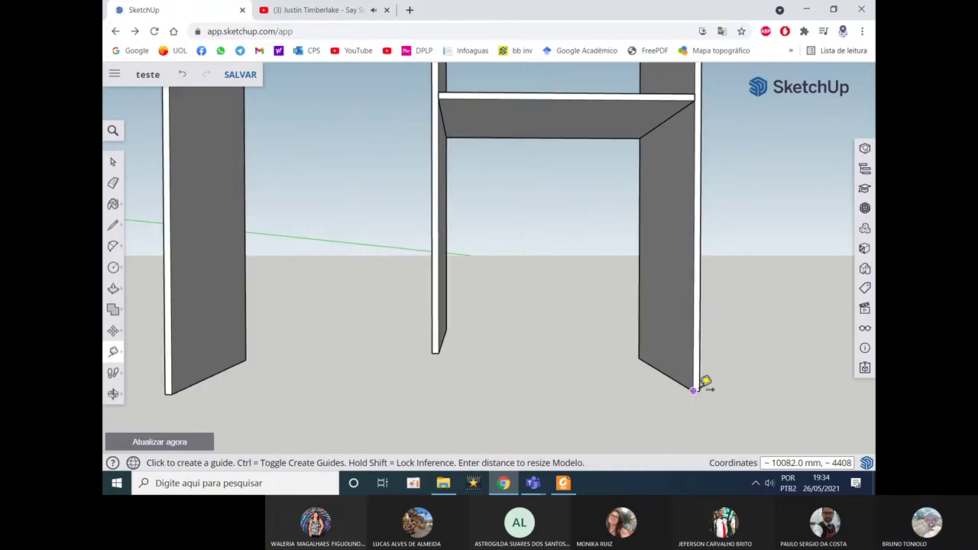
click(699, 389)
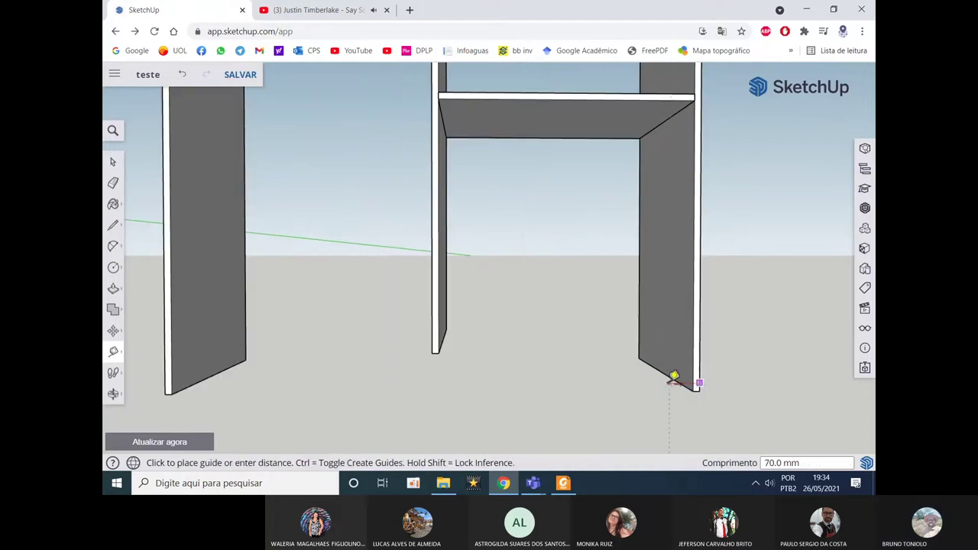
click(167, 391)
scroll(183, 384, up, 3)
scroll(153, 386, down, 1)
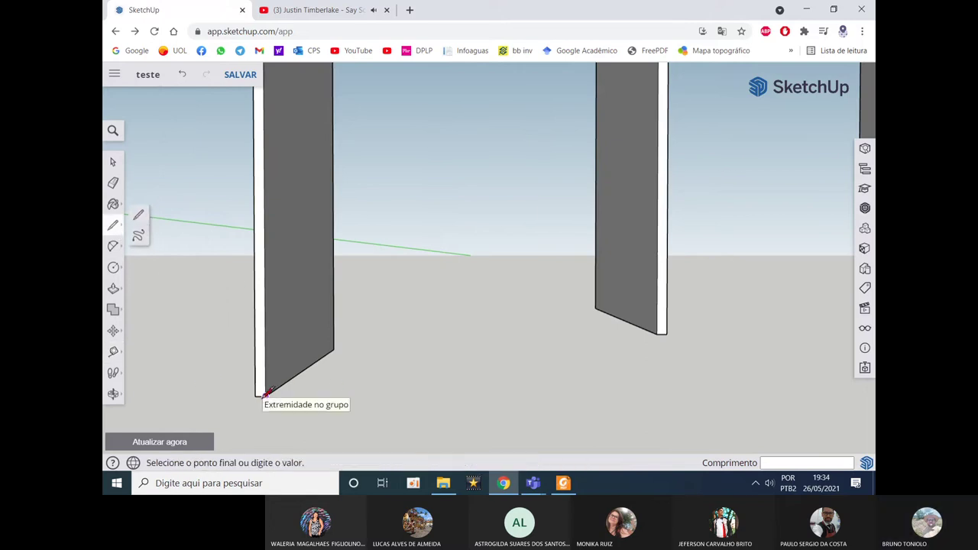
Step: Draw a line joining the side panels' bottom corners and check the base height in the drawing
click(258, 395)
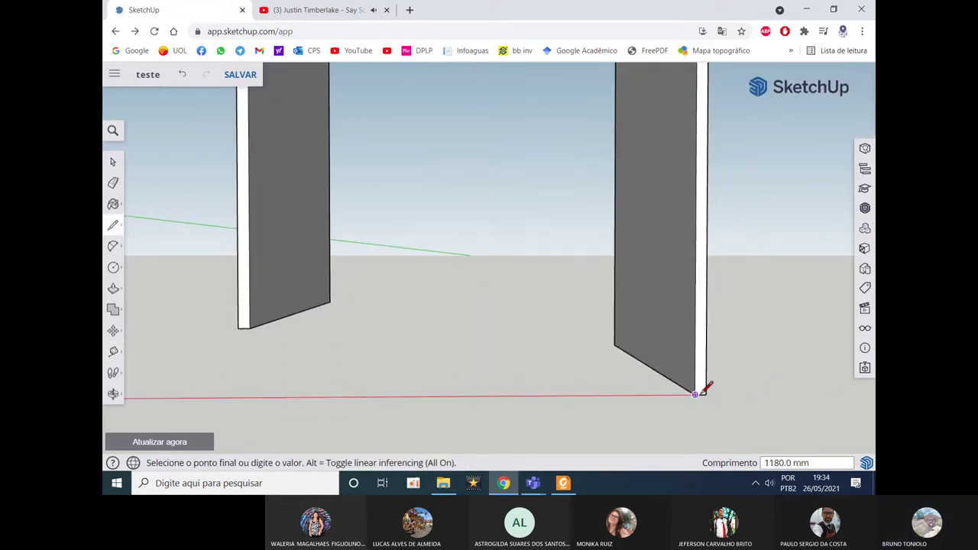
click(702, 392)
key(Escape)
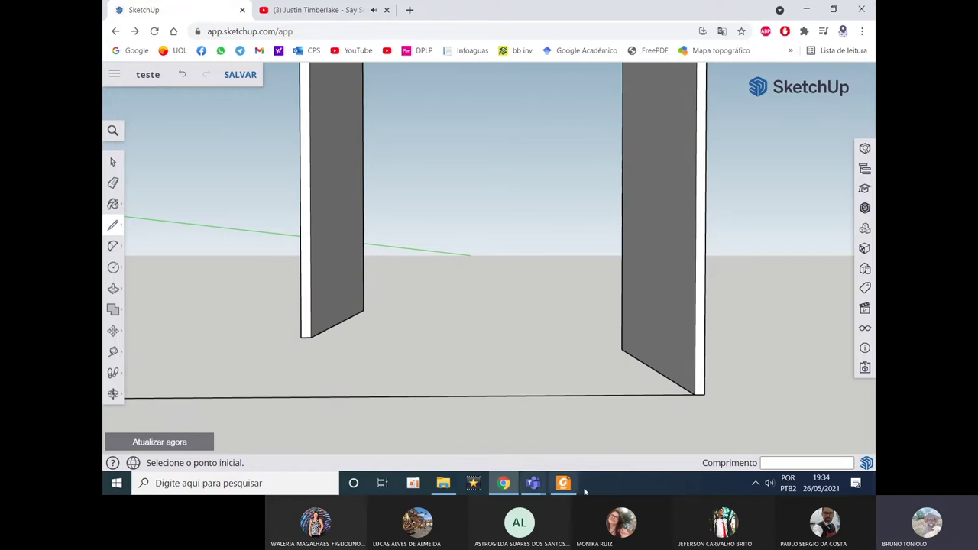
click(570, 484)
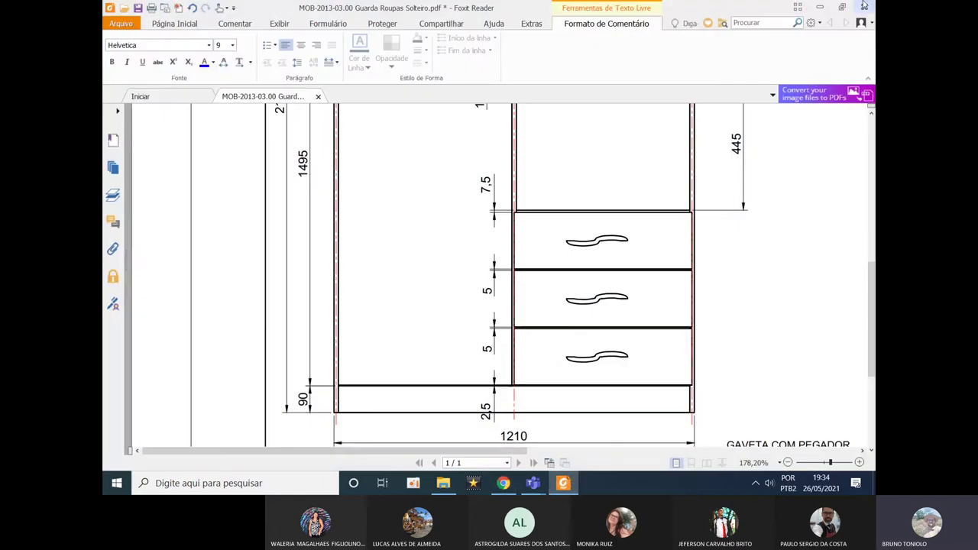
click(827, 6)
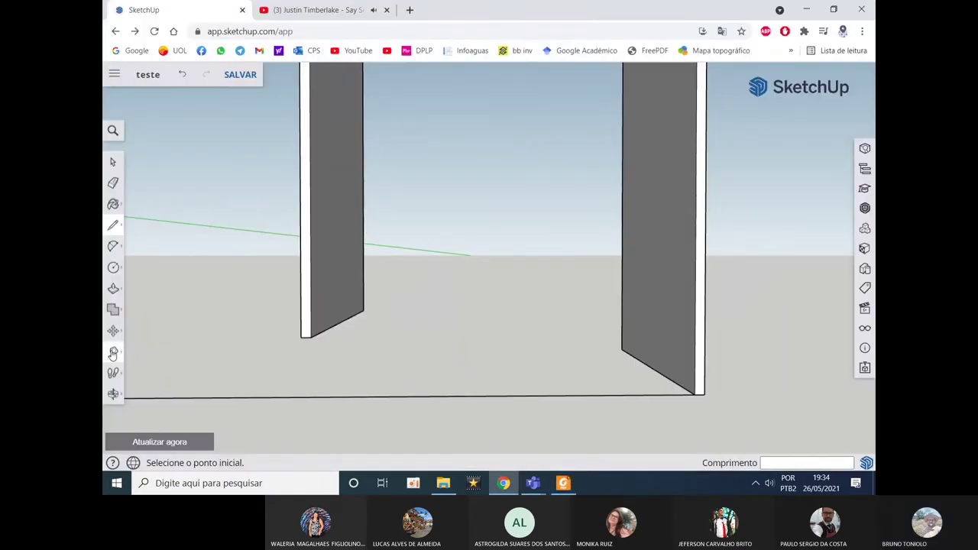
Step: Place a Tape Measure guide 90 mm above the bottom edge
click(113, 351)
click(371, 396)
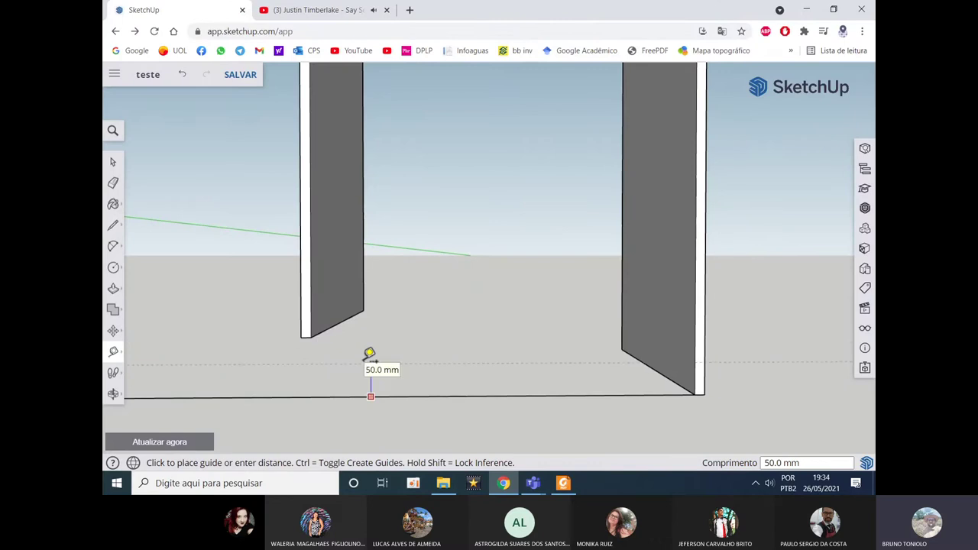
click(321, 330)
mouse_move(477, 334)
middle_down()
mouse_move(385, 379)
mouse_move(176, 334)
middle_up()
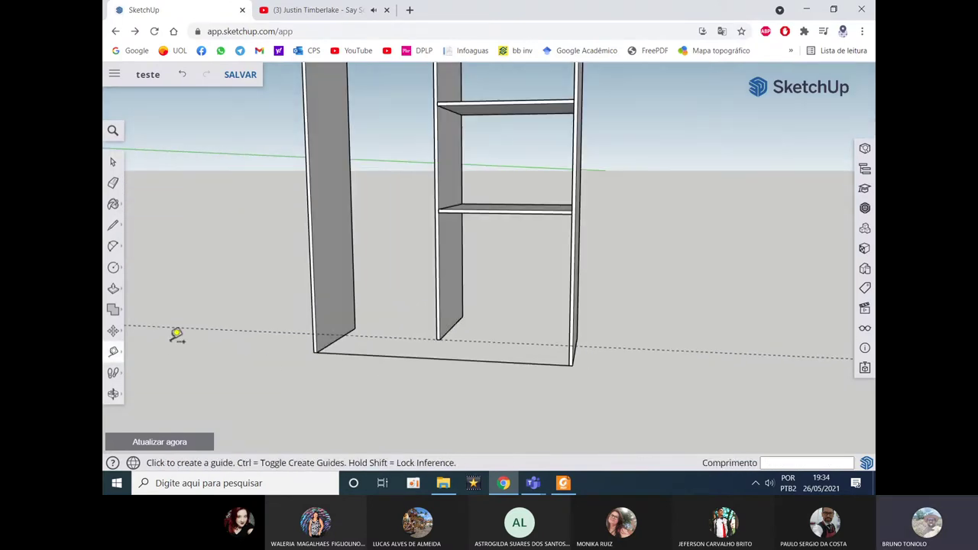
Step: Draw a line along the 90 mm guide between the side panels to close the base face
click(113, 225)
scroll(343, 341, up, 2)
scroll(305, 337, up, 2)
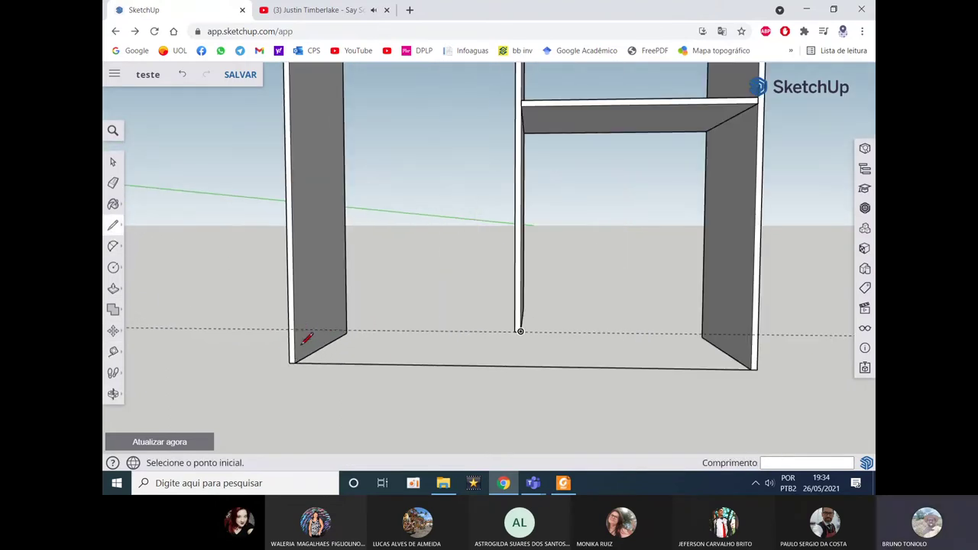
click(295, 330)
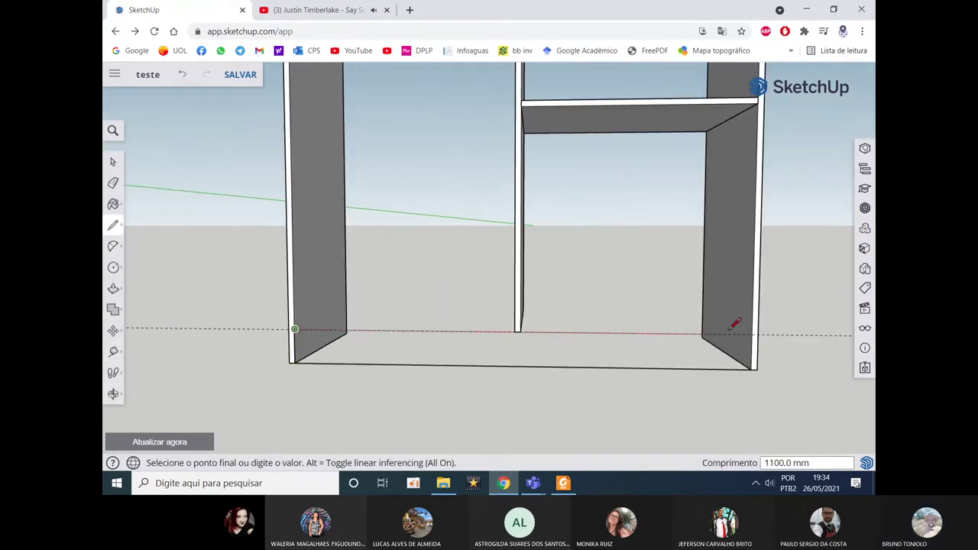
click(752, 334)
click(753, 363)
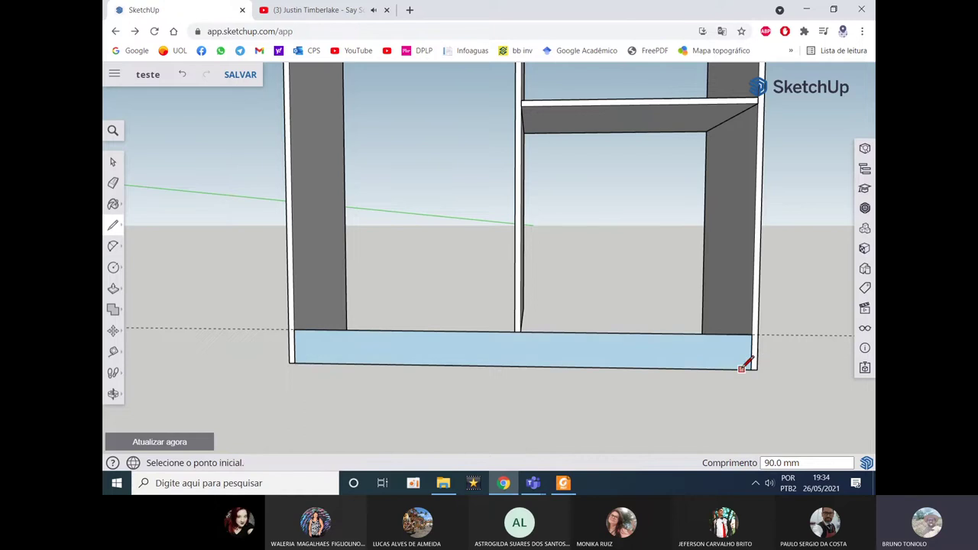
key(space)
middle_drag(688, 380, 807, 368)
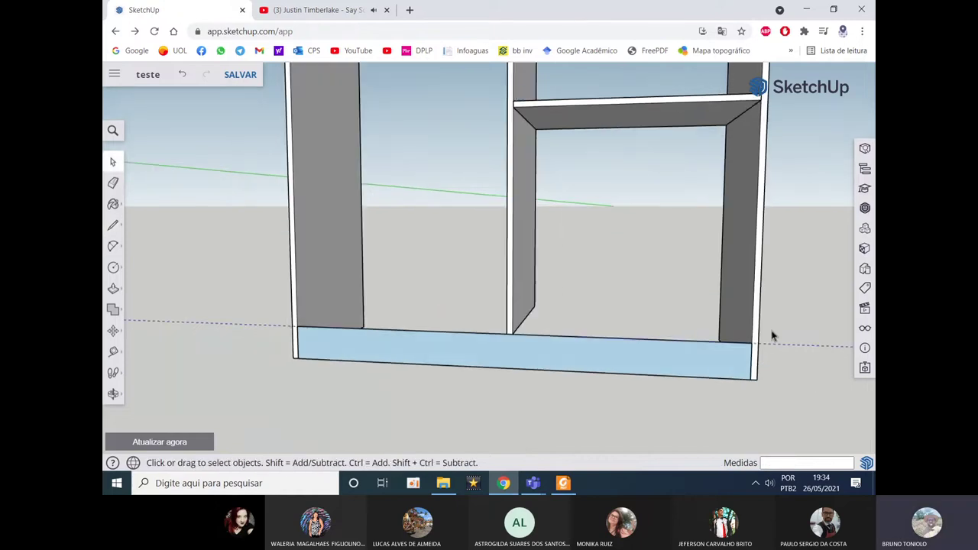
click(563, 483)
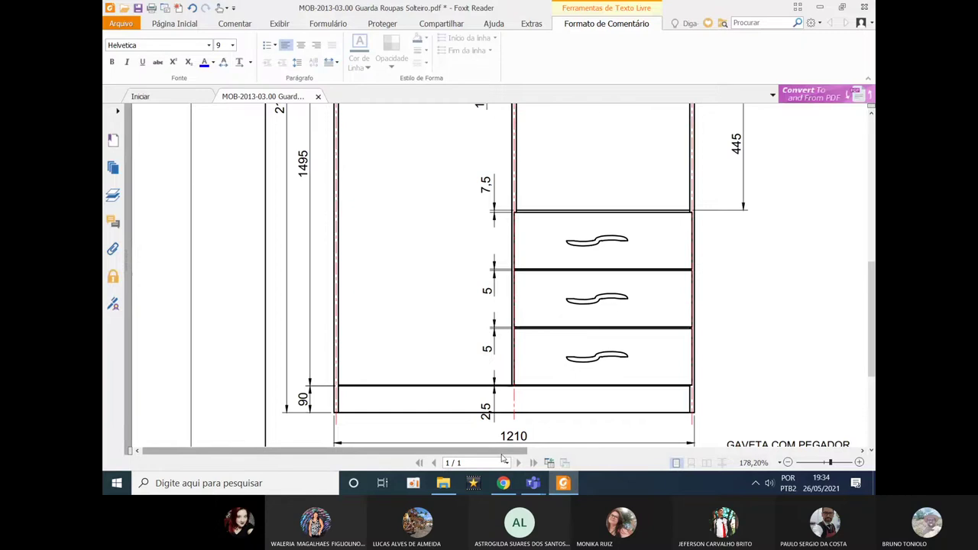
Step: Scroll the drawing to the drawer-side dimensions, then minimize Foxit and orbit to the cabinet's front base
drag(561, 451, 764, 442)
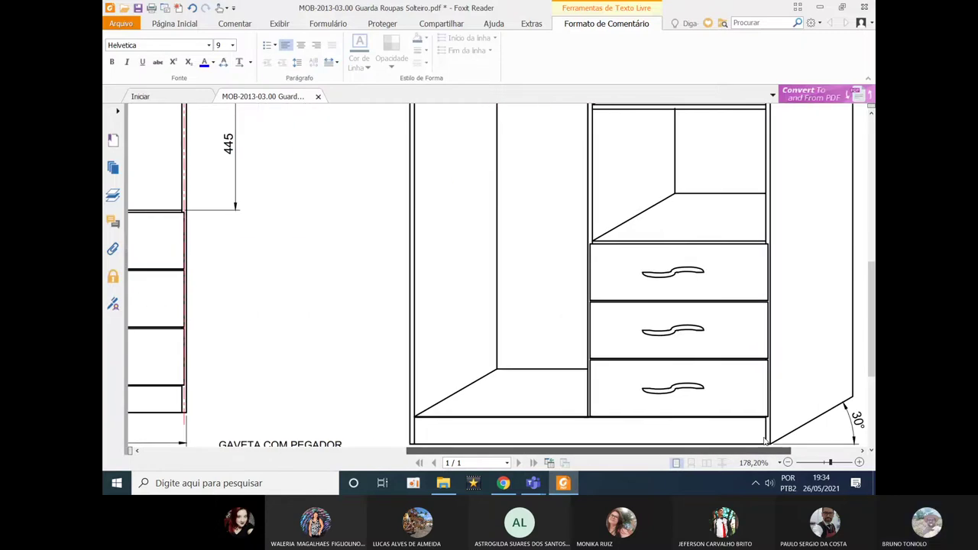
drag(764, 442, 520, 450)
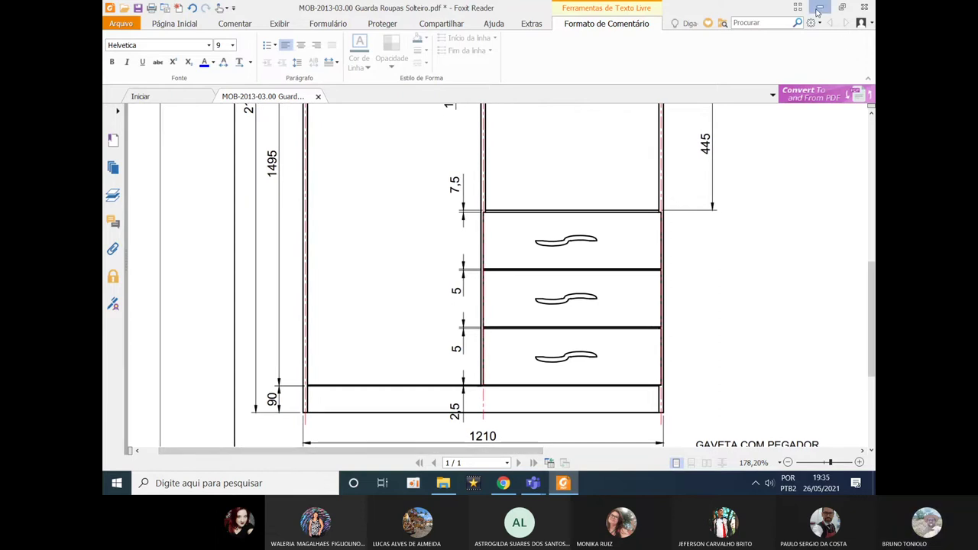
click(818, 10)
mouse_move(635, 277)
middle_down()
mouse_move(583, 282)
mouse_move(531, 319)
mouse_move(381, 272)
mouse_move(430, 260)
middle_up()
middle_drag(439, 344, 271, 337)
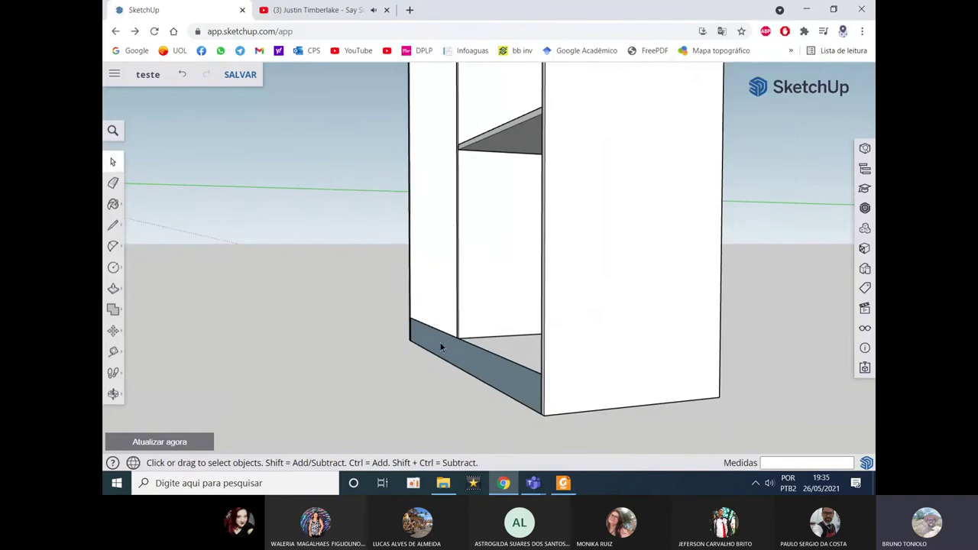
Step: Pull the wardrobe's bottom front face out 30 mm to form a kick plate
click(115, 289)
click(513, 372)
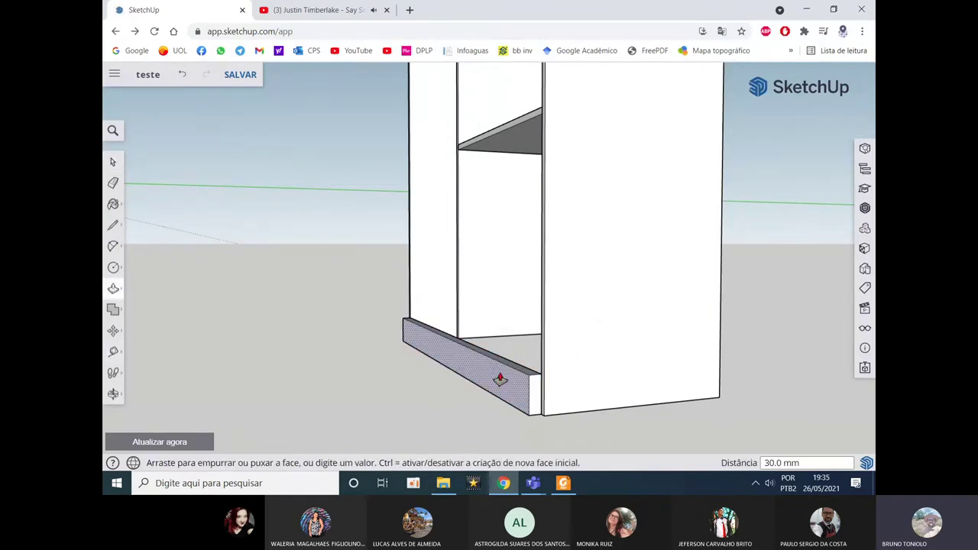
click(499, 379)
mouse_move(501, 376)
middle_down()
mouse_move(655, 382)
mouse_move(573, 362)
mouse_move(653, 410)
mouse_move(580, 451)
middle_up()
Step: Check the wardrobe drawing in the PDF, then return to the SketchUp model
click(563, 483)
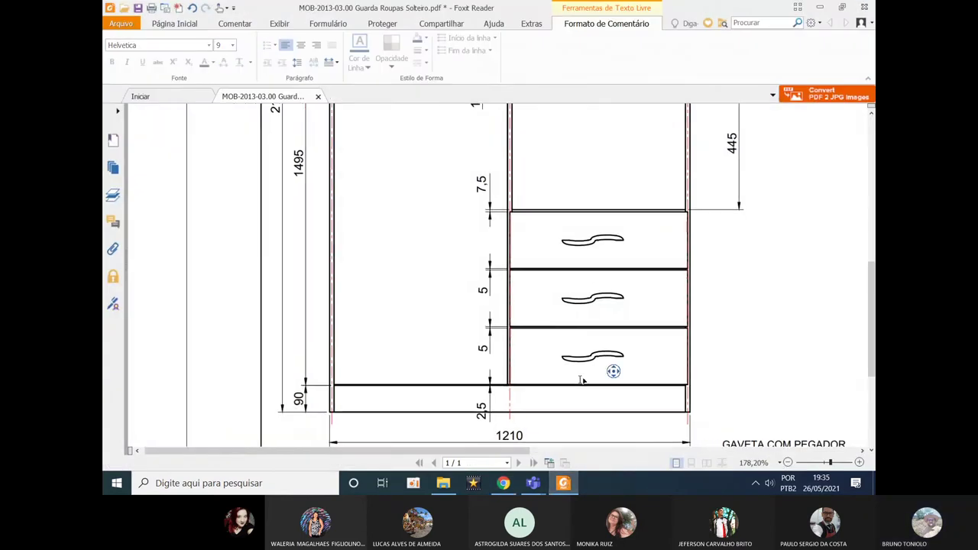
scroll(607, 365, down, 5)
scroll(579, 351, up, 1)
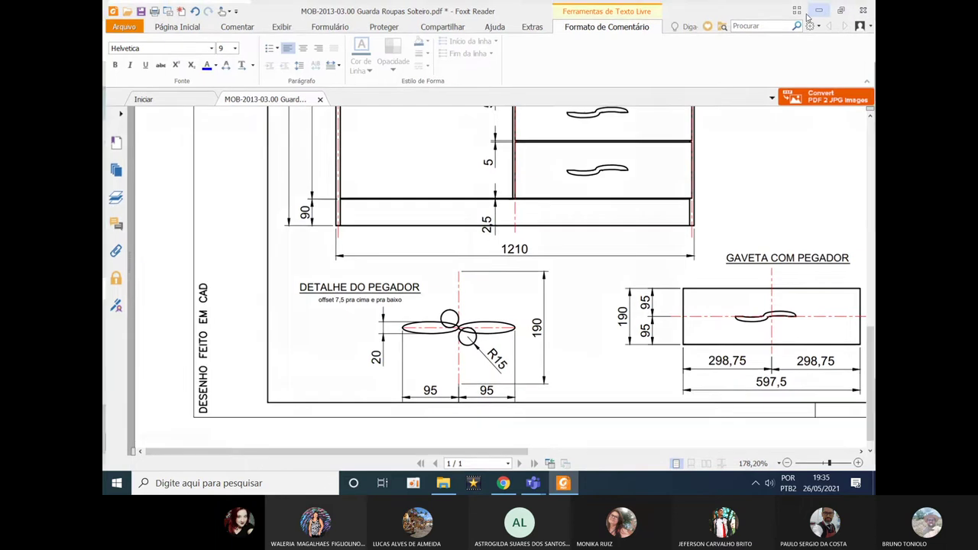
key(alt+Tab)
mouse_move(578, 273)
middle_down()
mouse_move(426, 286)
mouse_move(433, 262)
middle_up()
Step: Make the front kick plate its own group with Criar grupo
key(p)
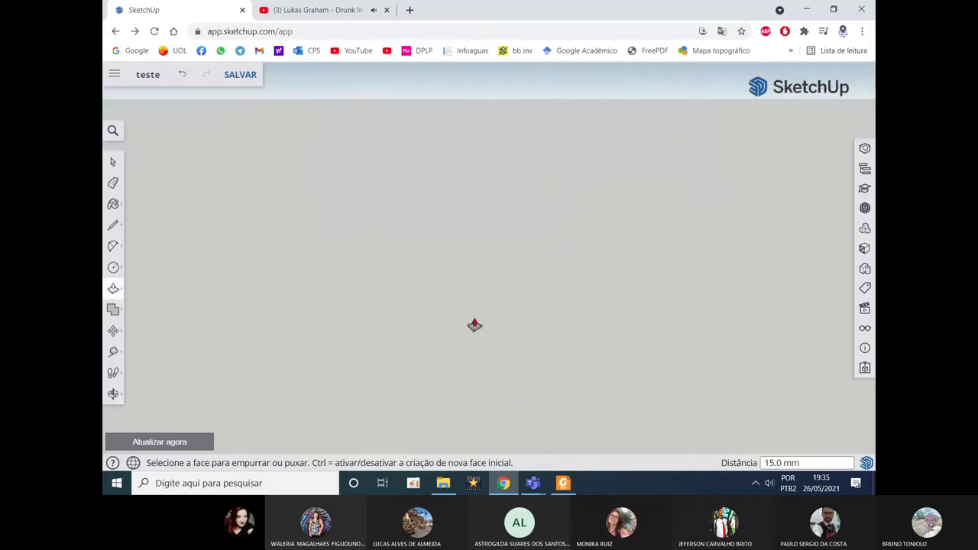
key(space)
click(516, 341)
right_click(516, 342)
mouse_move(538, 288)
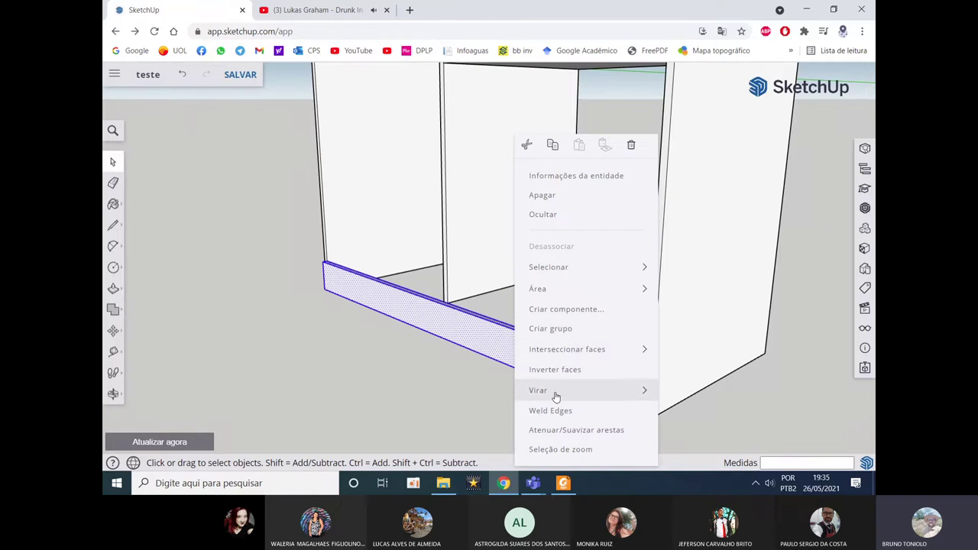
click(551, 328)
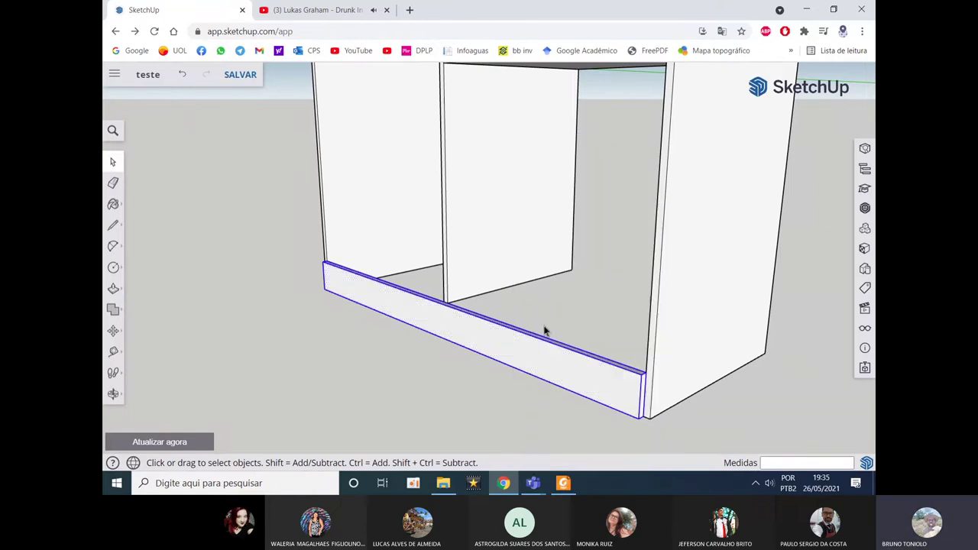
Step: Move the kick plate group into position along the wardrobe's base
click(112, 330)
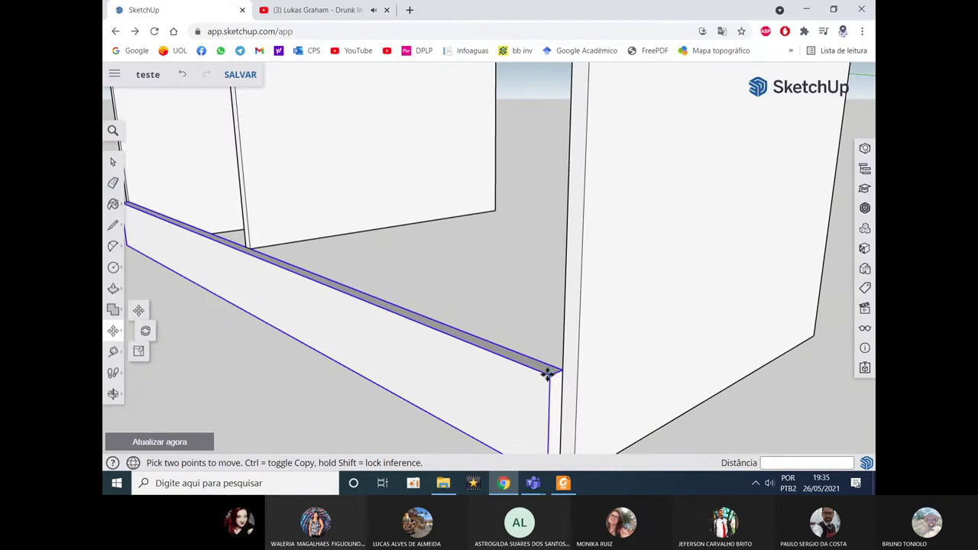
click(548, 373)
click(560, 371)
scroll(570, 290, down, 3)
scroll(542, 291, down, 3)
mouse_move(542, 290)
middle_down()
mouse_move(525, 283)
mouse_move(466, 311)
mouse_move(594, 277)
middle_up()
scroll(520, 282, up, 2)
scroll(512, 278, up, 2)
Step: Adjust the kick plate's position once more and view the wardrobe from the front
click(473, 344)
key(space)
scroll(484, 341, down, 3)
scroll(496, 336, down, 2)
mouse_move(498, 334)
middle_down()
mouse_move(563, 221)
mouse_move(552, 318)
middle_up()
scroll(527, 235, up, 3)
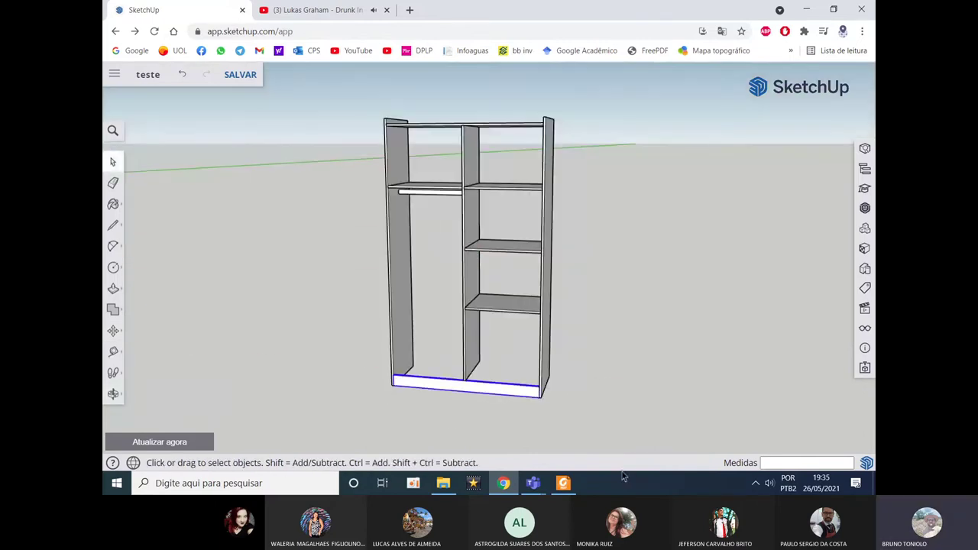
click(566, 483)
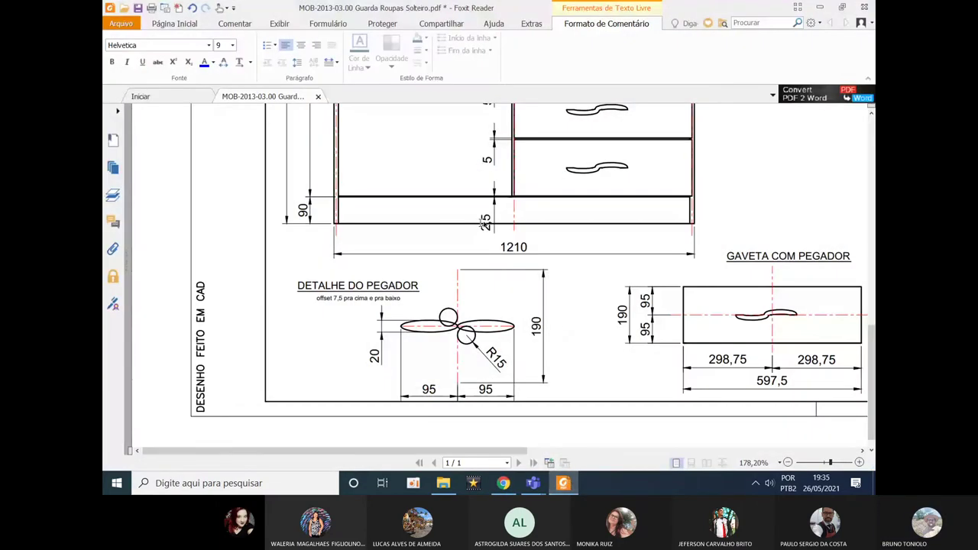
Step: Scroll through the three drawers and the 445 compartment dimensions, then minimize the drawing
scroll(483, 200, up, 2)
scroll(482, 257, up, 1)
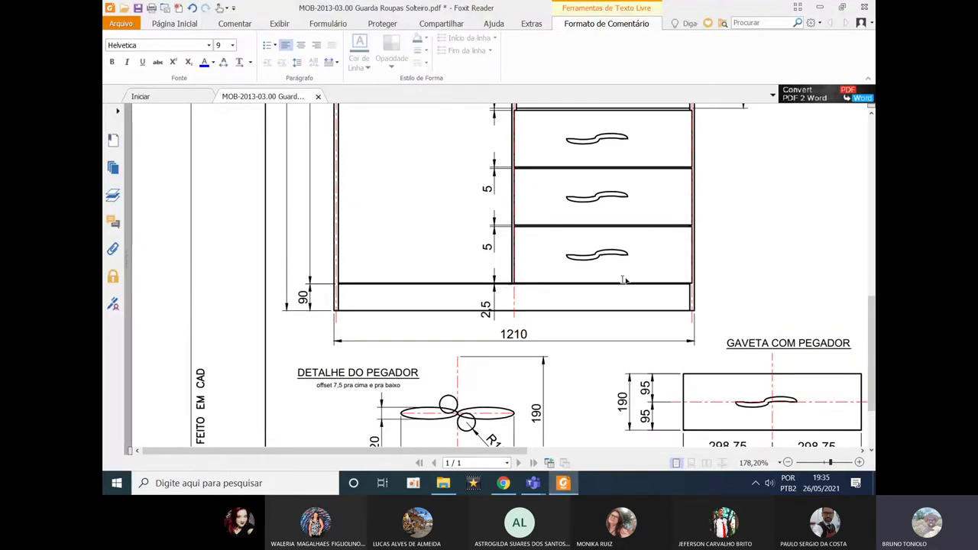
scroll(604, 256, up, 2)
scroll(603, 257, up, 2)
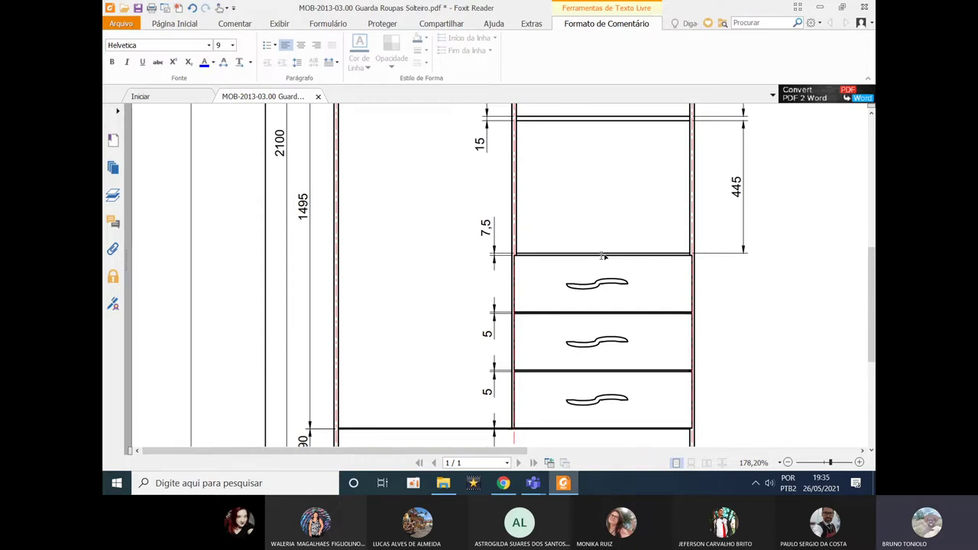
scroll(603, 257, down, 2)
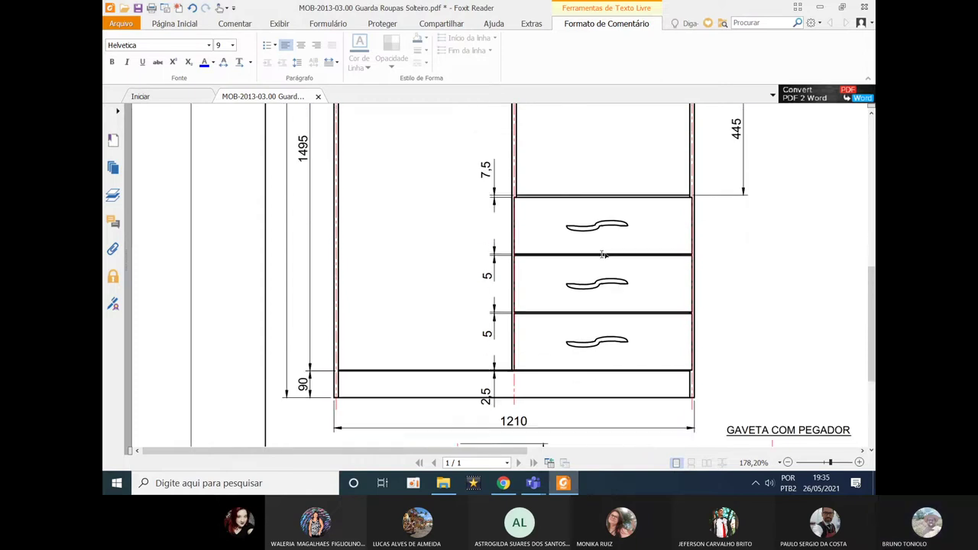
click(821, 7)
scroll(519, 286, up, 2)
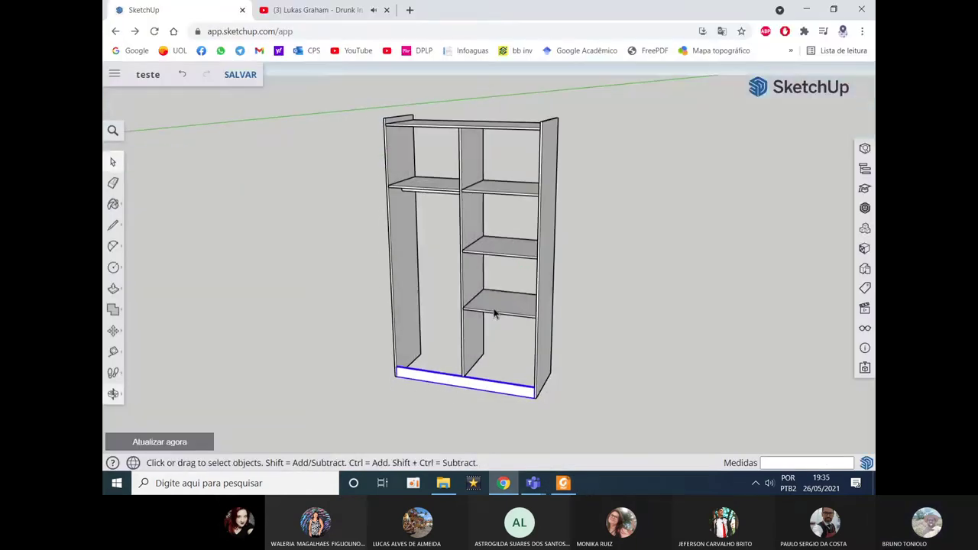
Step: Orbit into the left compartment and draw the front edge across its bottom
scroll(473, 334, up, 2)
scroll(454, 356, up, 2)
scroll(430, 380, up, 2)
mouse_move(426, 389)
middle_down()
mouse_move(450, 312)
mouse_move(356, 377)
mouse_move(470, 367)
mouse_move(398, 369)
mouse_move(444, 313)
mouse_move(428, 321)
middle_up()
middle_drag(214, 338, 214, 365)
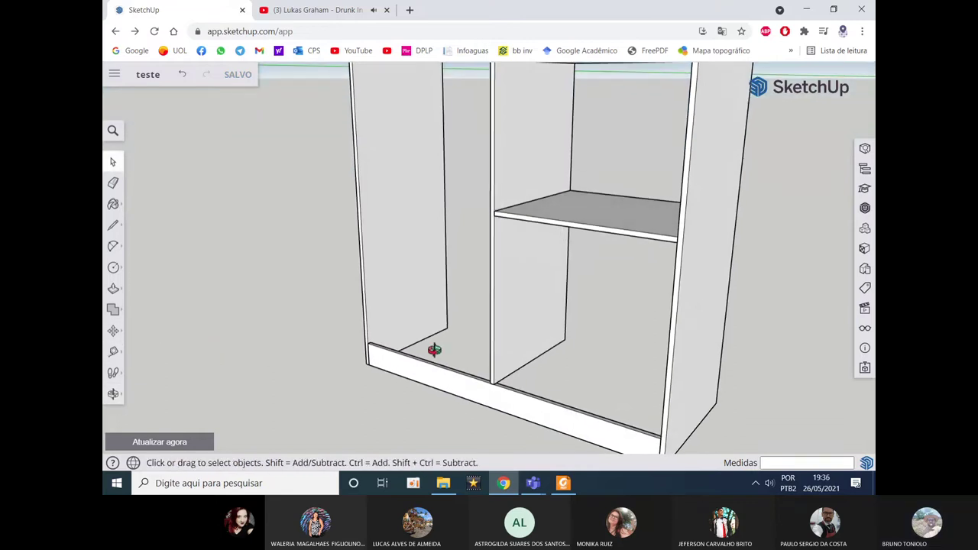
middle_drag(438, 358, 172, 348)
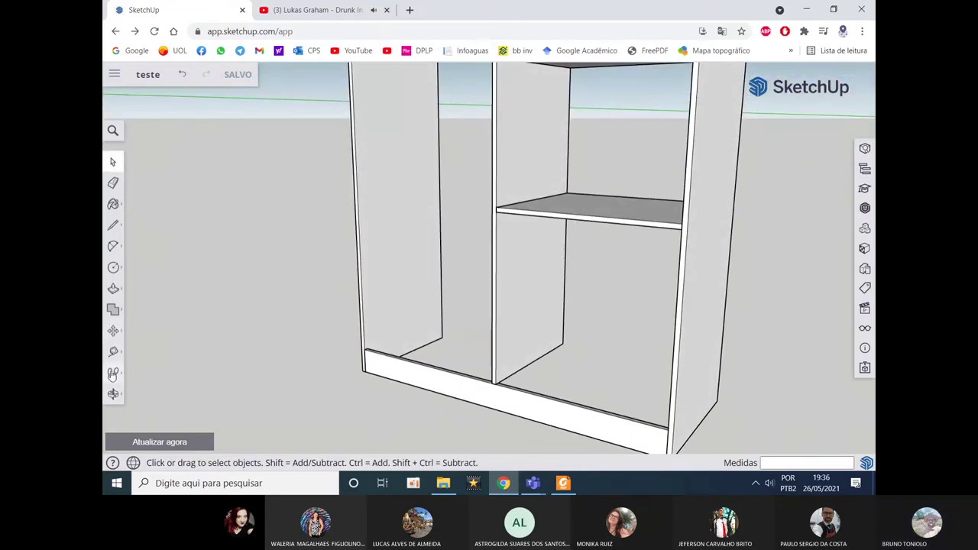
click(113, 225)
scroll(382, 349, up, 3)
mouse_move(369, 350)
middle_down()
mouse_move(323, 406)
mouse_move(387, 366)
mouse_move(406, 389)
mouse_move(491, 406)
mouse_move(388, 334)
mouse_move(544, 316)
middle_up()
scroll(382, 338, up, 2)
click(374, 349)
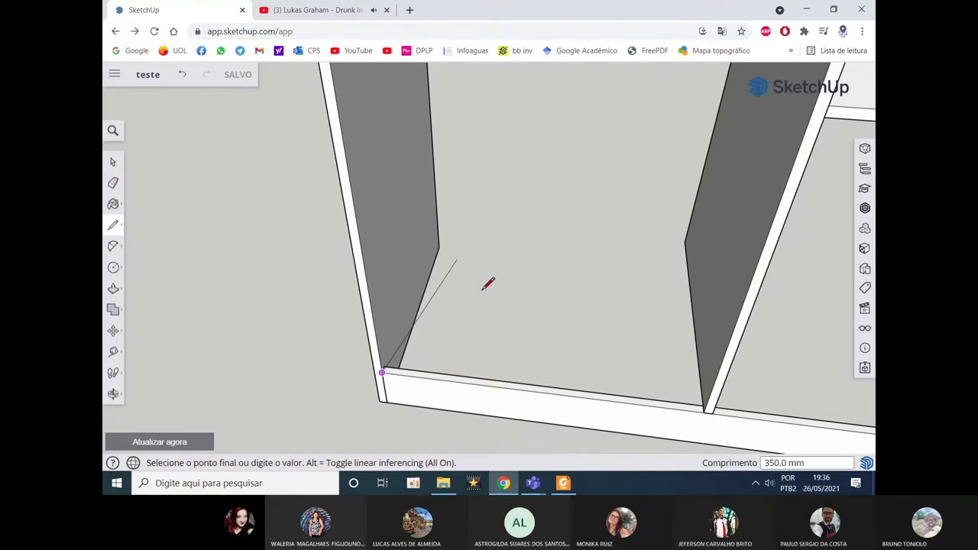
click(704, 410)
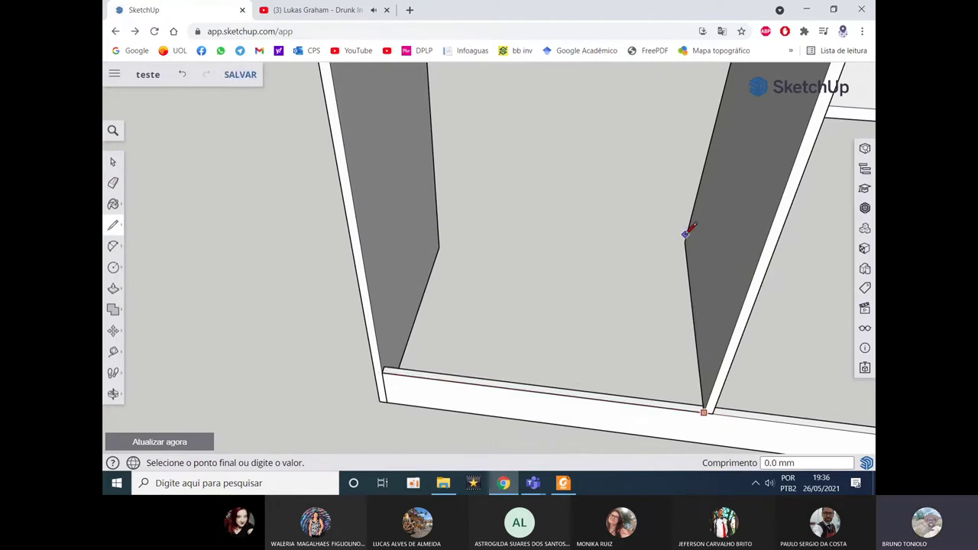
Step: Draw the back edge to close the compartment floor face, then select it
middle_drag(692, 233, 806, 229)
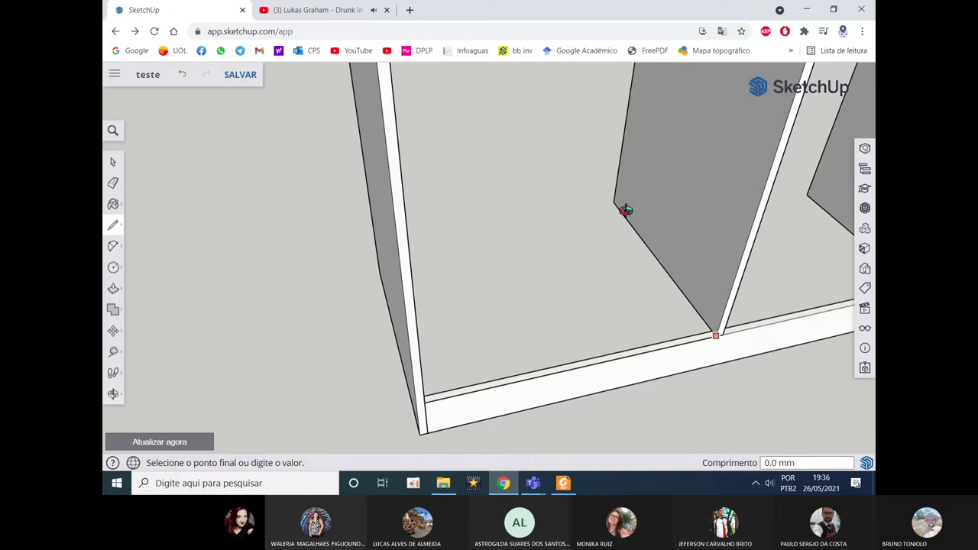
middle_drag(629, 210, 650, 203)
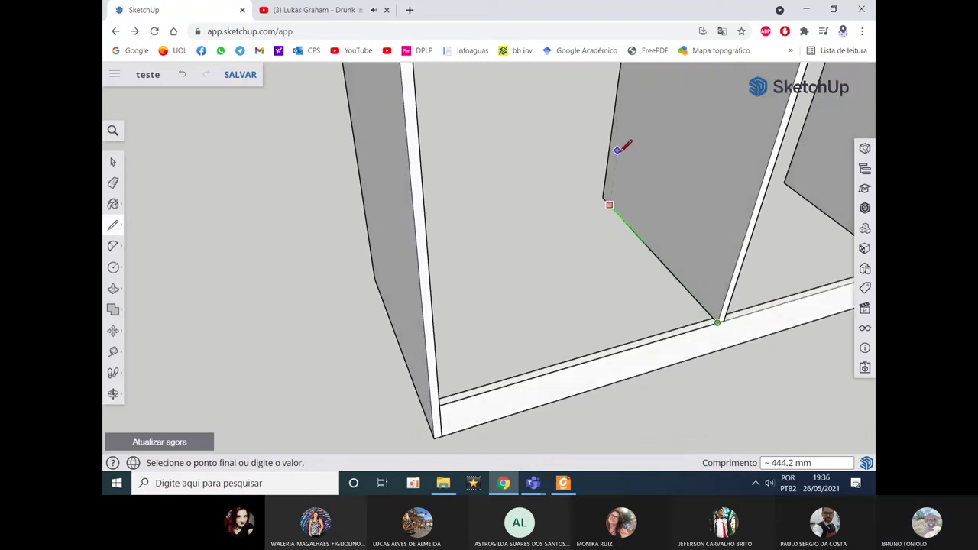
mouse_move(601, 195)
middle_down()
mouse_move(443, 207)
mouse_move(447, 217)
middle_up()
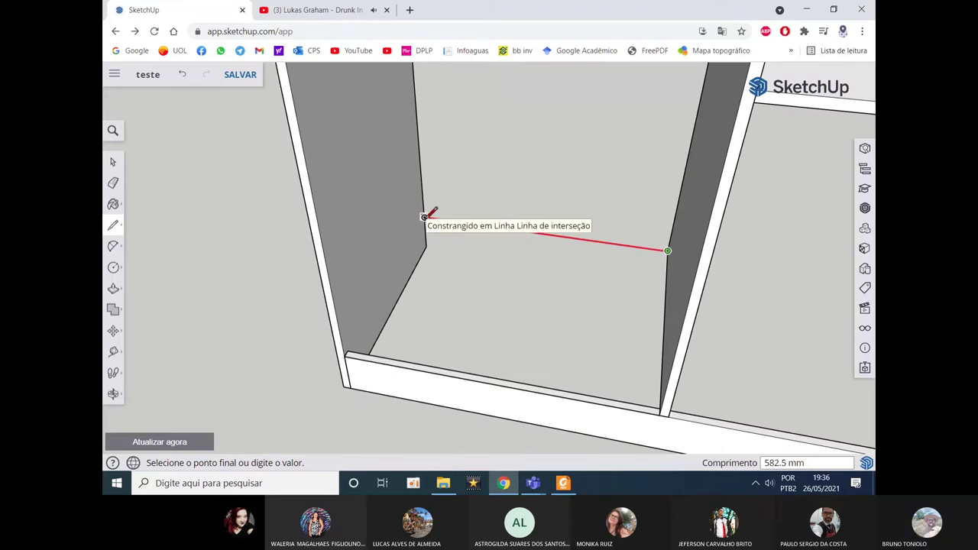
click(425, 217)
key(Escape)
middle_drag(347, 352, 430, 334)
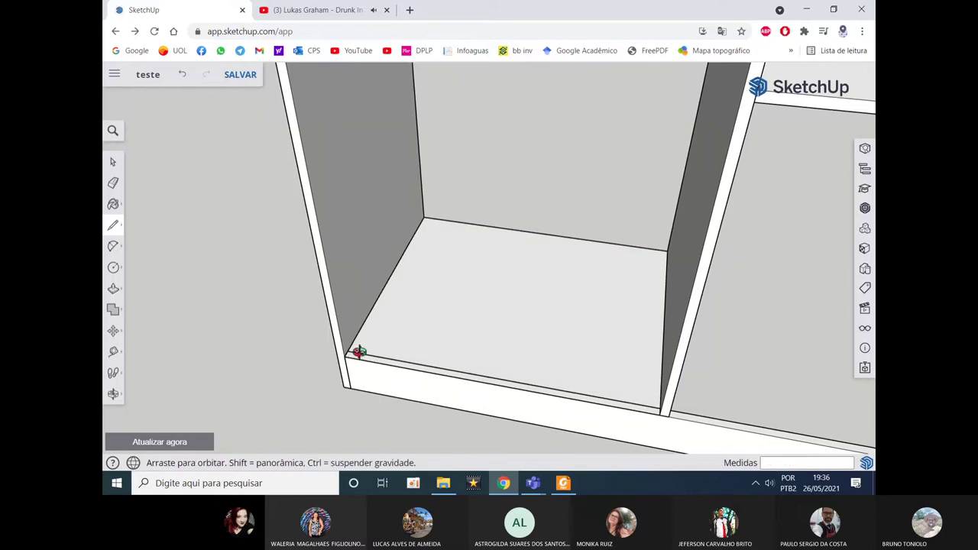
click(440, 334)
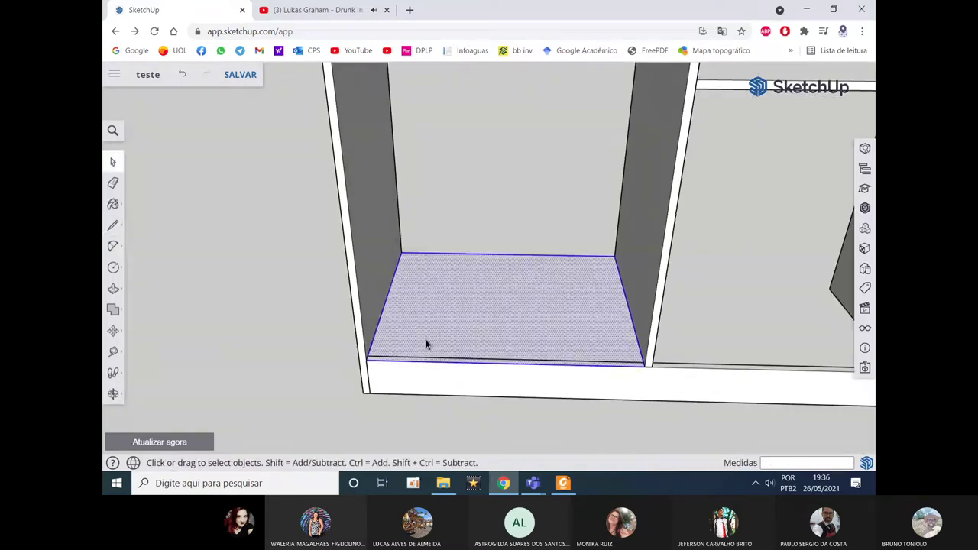
click(114, 288)
text(2.5)
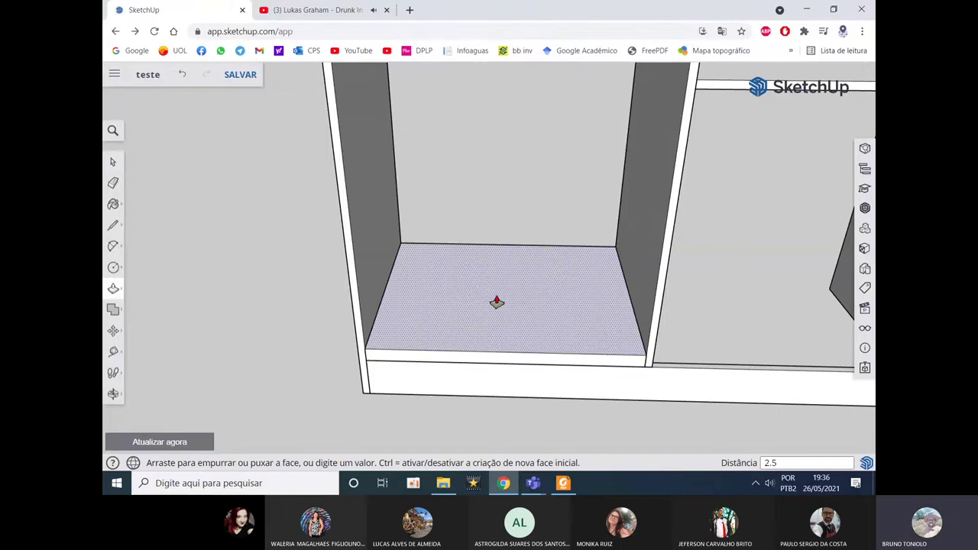
key(Return)
middle_drag(495, 300, 478, 312)
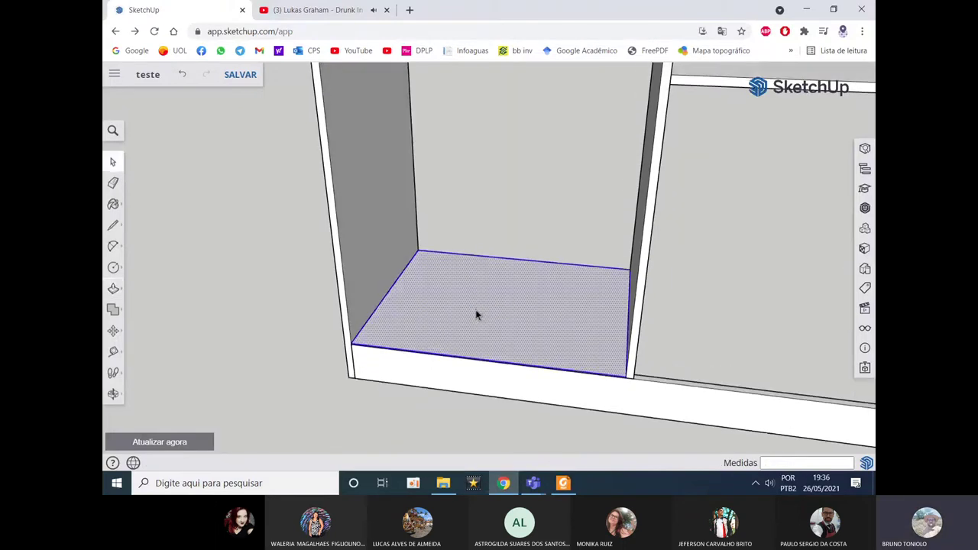
right_click(494, 317)
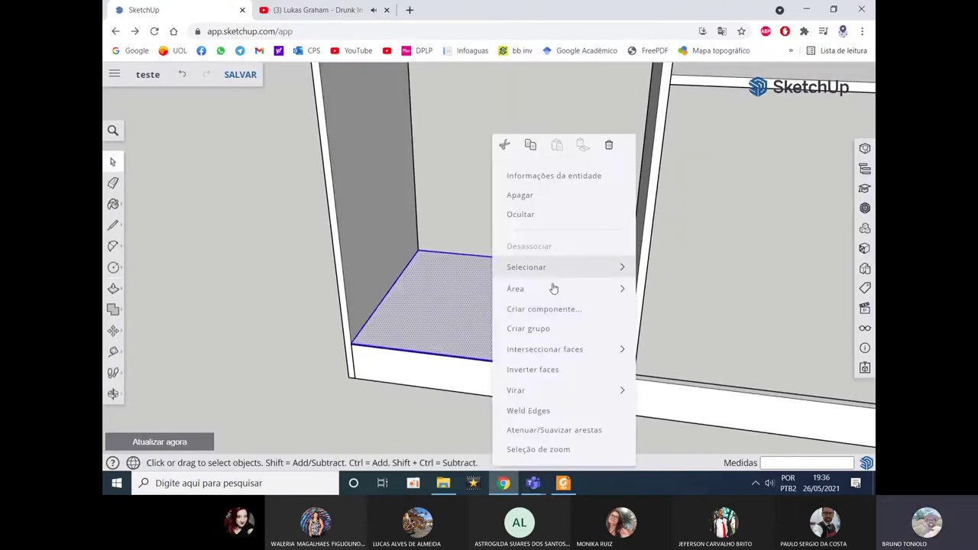
click(536, 334)
click(113, 330)
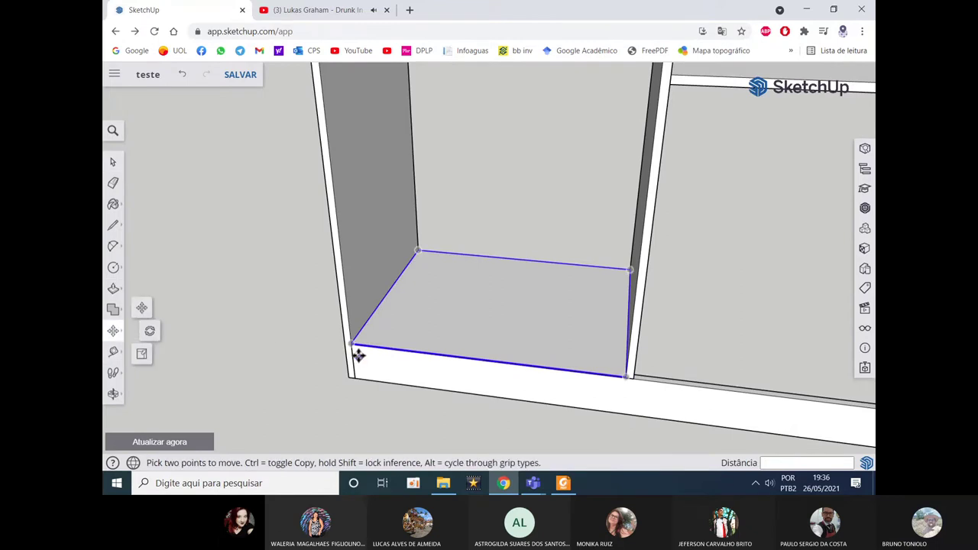
scroll(353, 346, up, 2)
scroll(341, 330, up, 3)
click(342, 333)
scroll(341, 333, down, 2)
scroll(420, 331, down, 3)
key(ctrl)
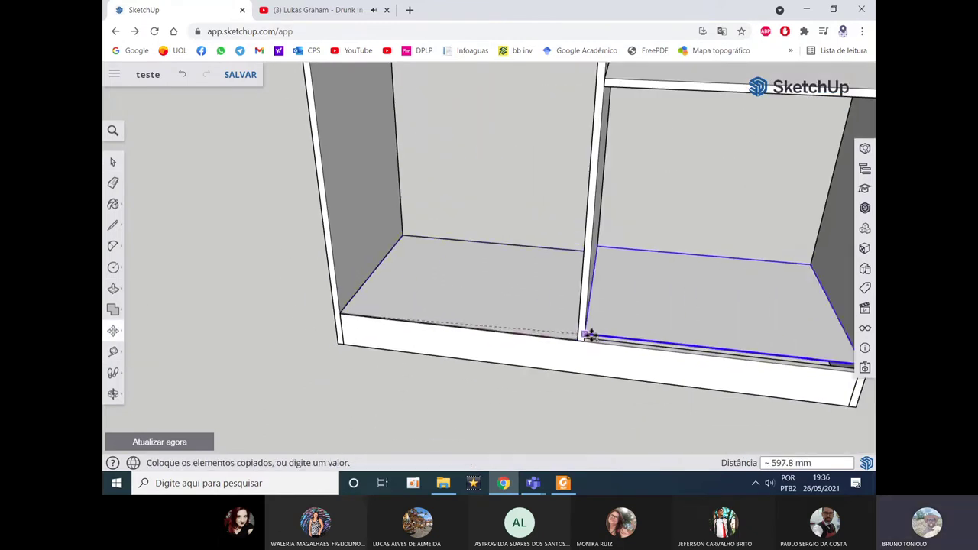
scroll(574, 336, up, 2)
scroll(581, 337, up, 2)
click(580, 335)
scroll(507, 328, down, 2)
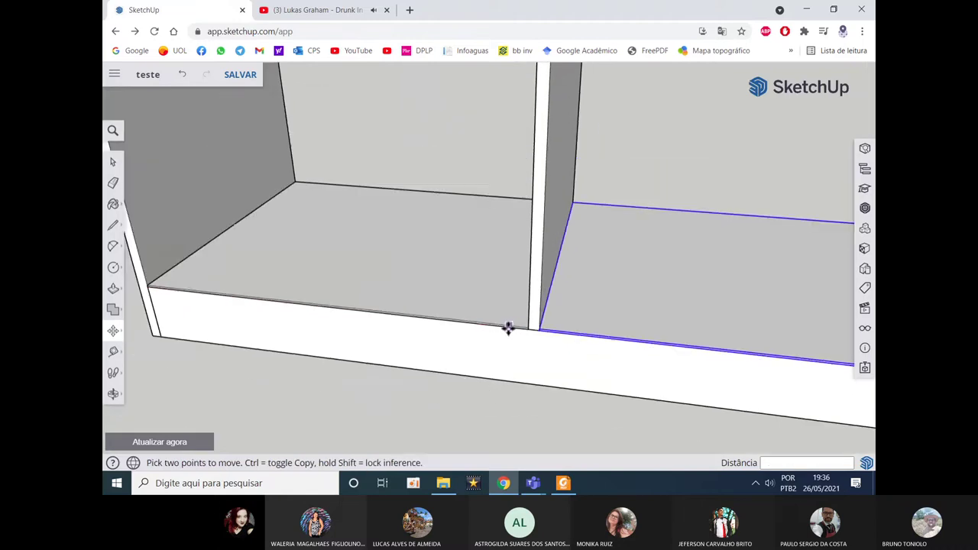
key(space)
scroll(471, 372, down, 2)
scroll(458, 344, up, 3)
mouse_move(449, 327)
middle_down()
mouse_move(476, 338)
mouse_move(638, 313)
mouse_move(661, 211)
middle_up()
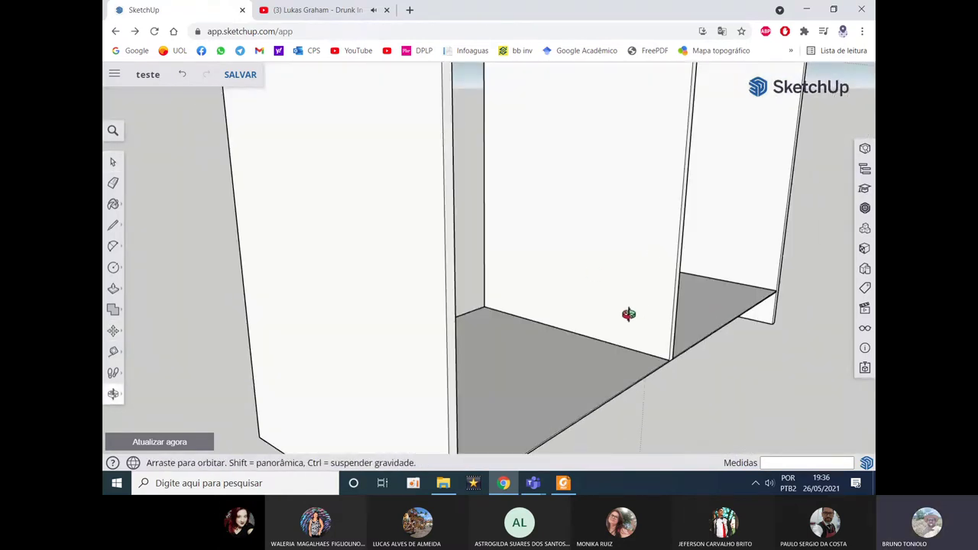
scroll(619, 327, down, 3)
scroll(576, 317, down, 1)
mouse_move(576, 317)
middle_down()
mouse_move(646, 336)
mouse_move(706, 285)
middle_up()
mouse_move(563, 483)
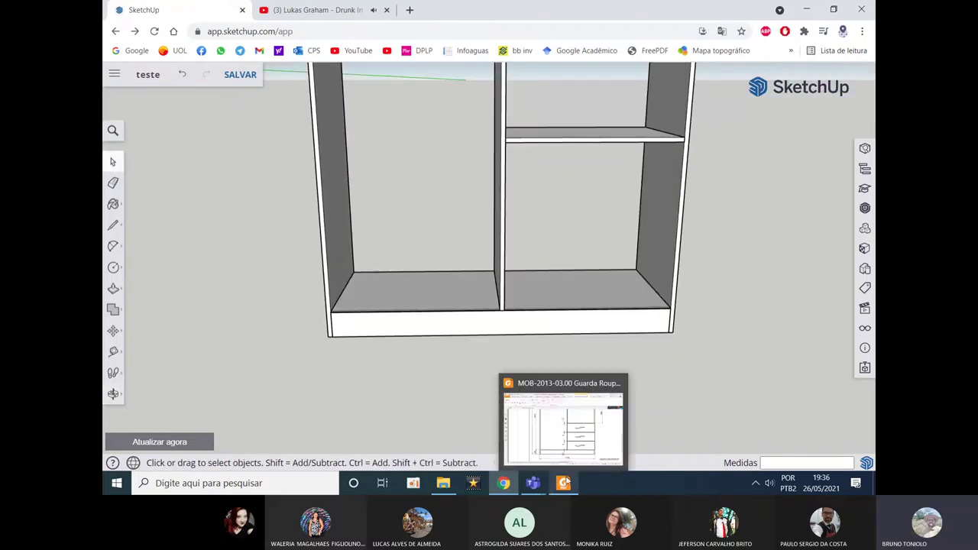
Step: Review the GAVETA COM PEGADOR detail with its 597,5 × 190 drawer front, then return to SketchUp
click(582, 433)
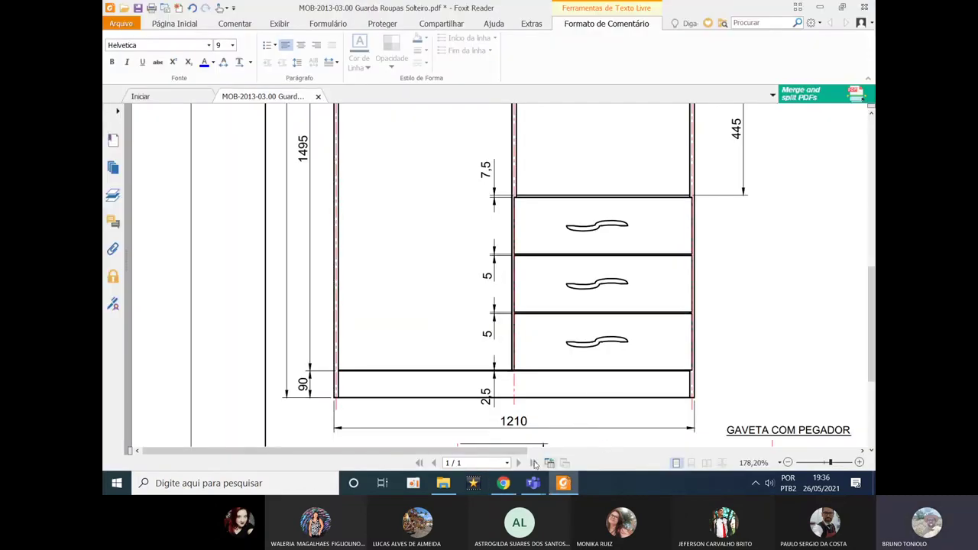
mouse_move(509, 451)
mouse_down()
mouse_move(802, 451)
mouse_move(548, 429)
mouse_up()
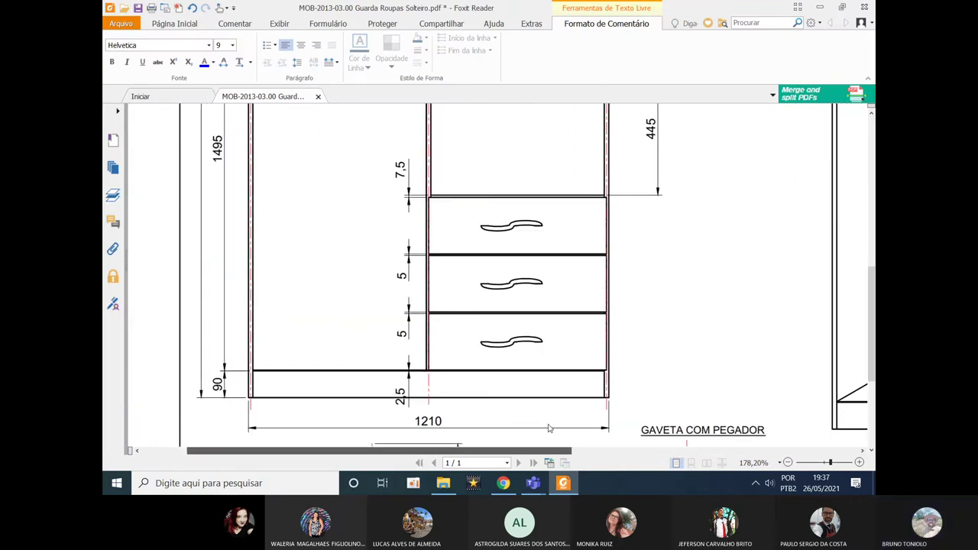
scroll(574, 382, down, 4)
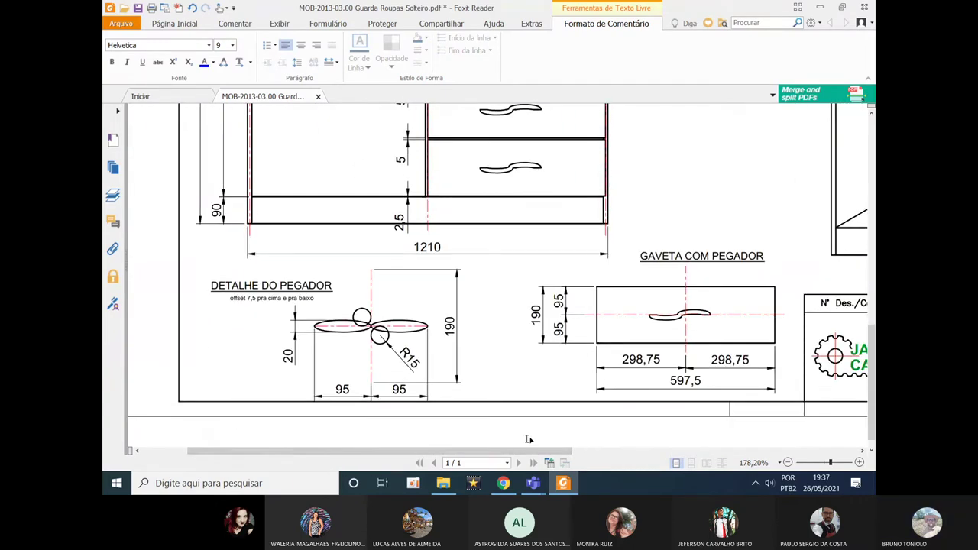
drag(528, 451, 596, 451)
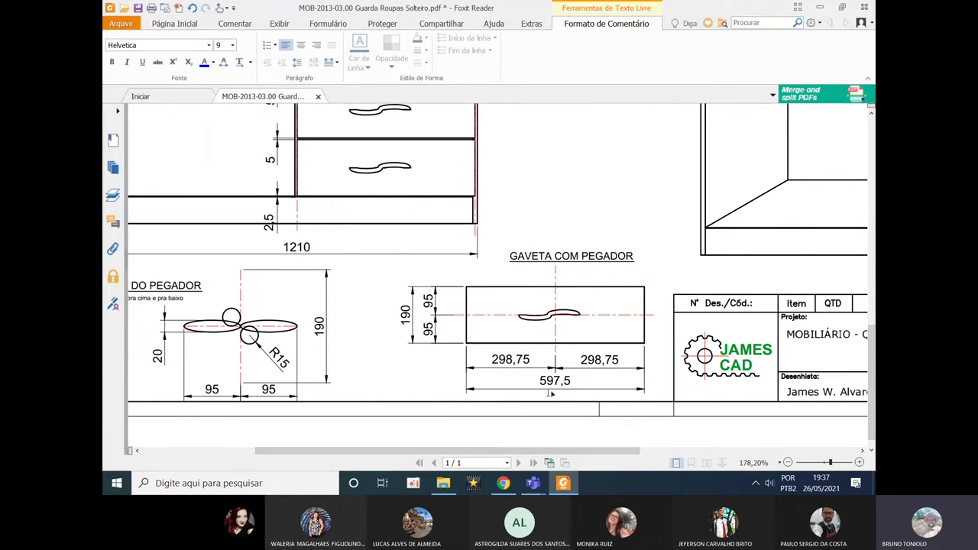
click(820, 7)
mouse_move(306, 325)
middle_down()
mouse_move(321, 321)
mouse_move(153, 325)
middle_up()
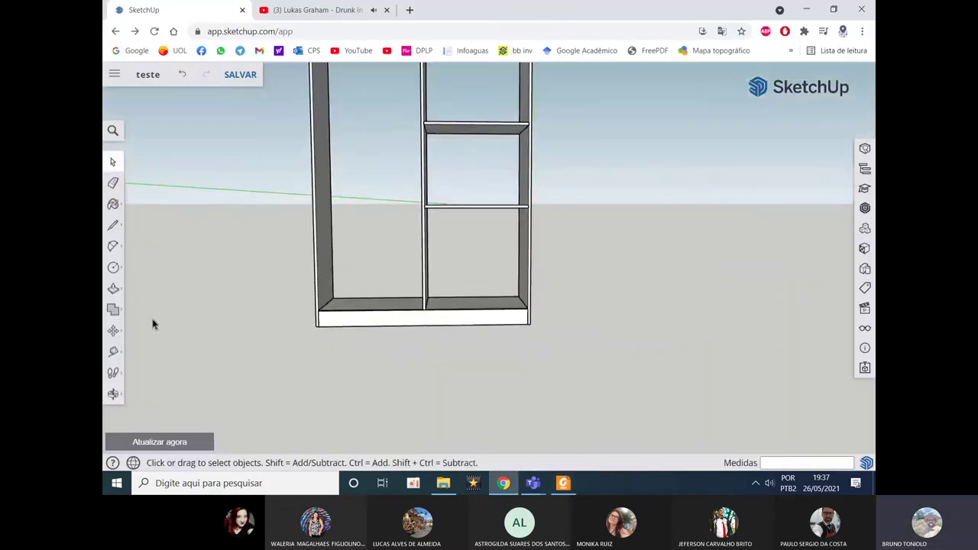
Step: Orbit to a near-front view of the wardrobe, abandoning a started line
click(114, 267)
mouse_move(520, 332)
mouse_down()
mouse_move(557, 354)
mouse_move(524, 369)
mouse_move(528, 358)
mouse_up()
key(l)
click(528, 358)
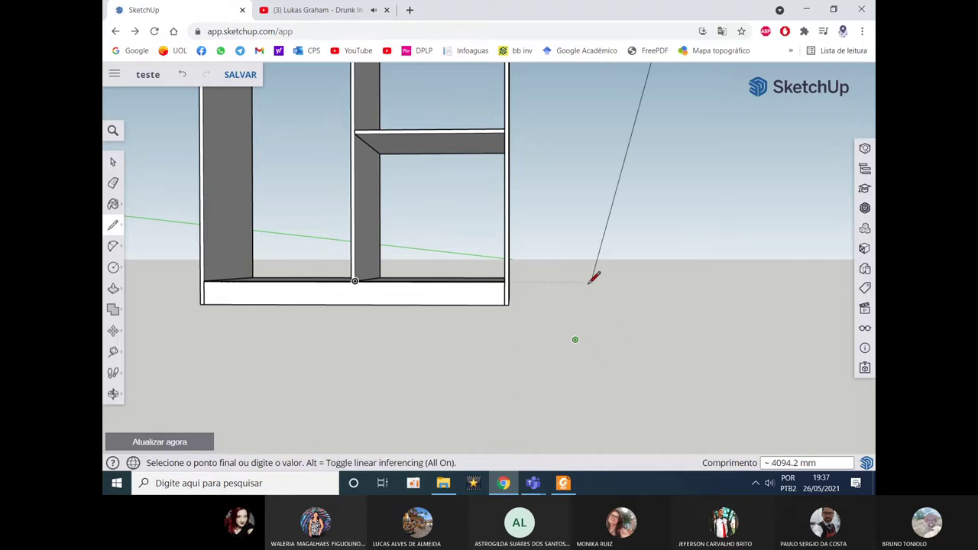
middle_drag(578, 247, 568, 295)
scroll(566, 302, down, 2)
scroll(563, 308, down, 2)
key(space)
drag(288, 395, 375, 434)
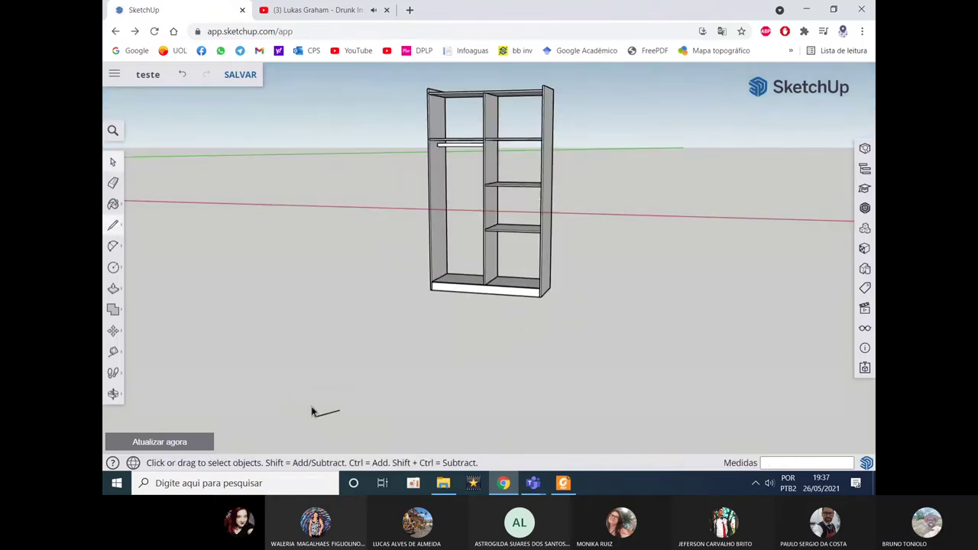
middle_drag(406, 410, 362, 323)
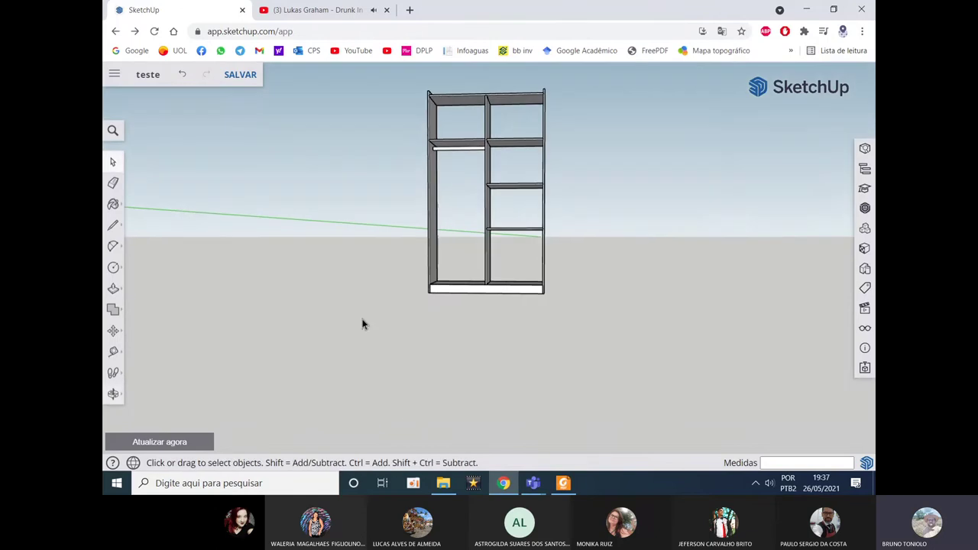
click(114, 308)
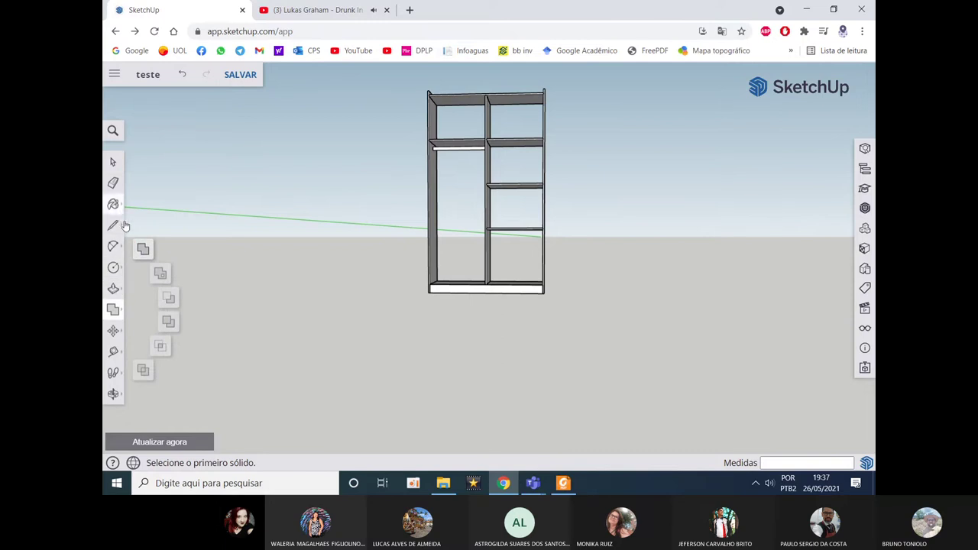
Step: Draw a 597.5 × 190 drawer-front rectangle on the ground beside the wardrobe
click(114, 268)
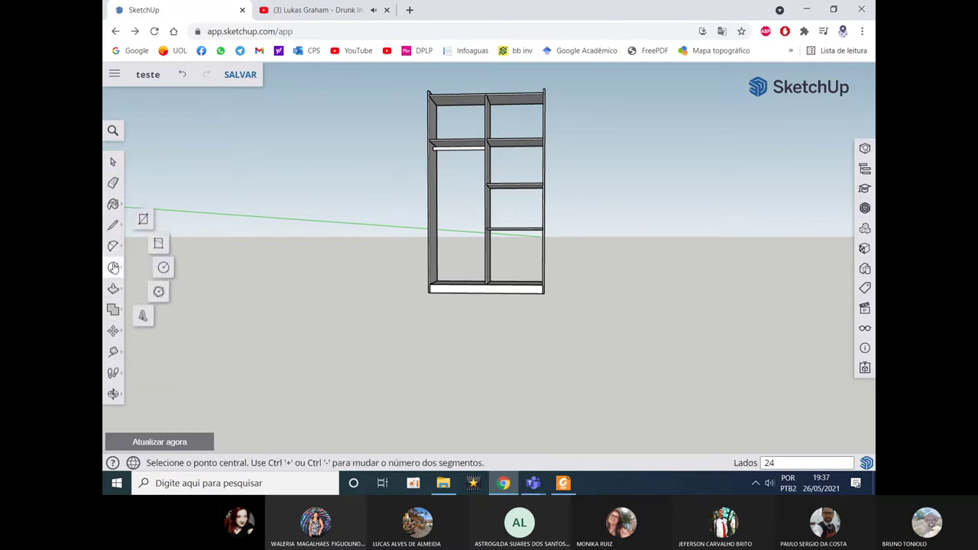
click(143, 224)
scroll(578, 256, up, 1)
click(590, 295)
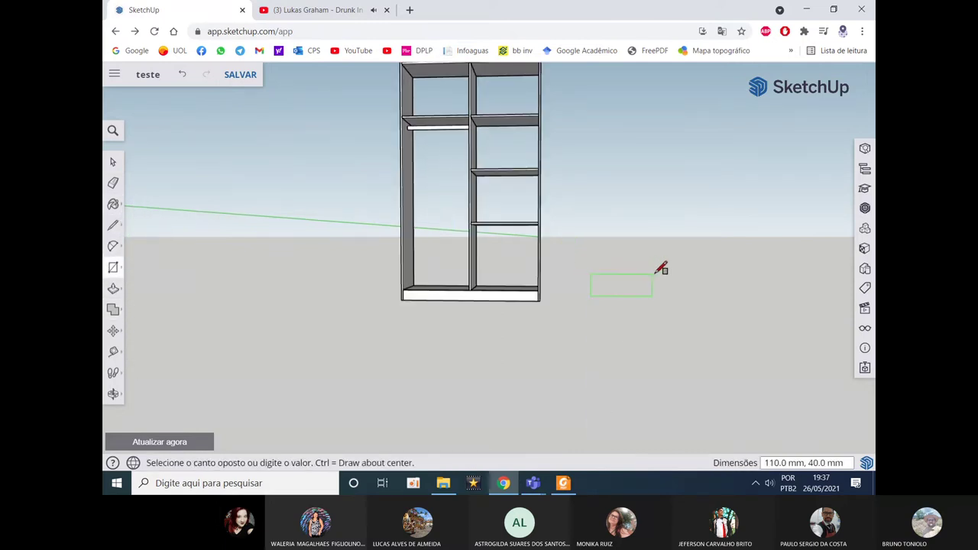
text(5,19)
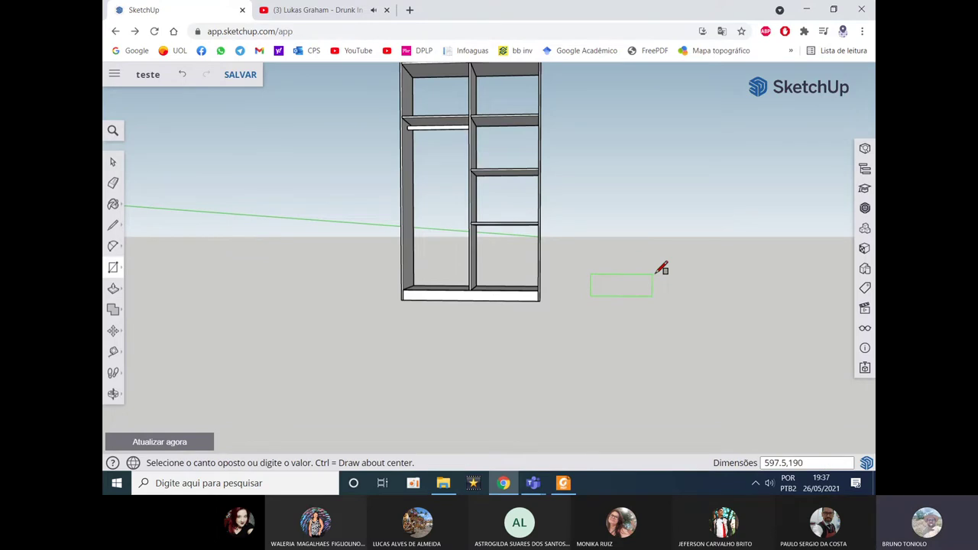
text(0)
key(Return)
scroll(658, 271, down, 3)
scroll(535, 319, down, 2)
middle_drag(558, 319, 583, 408)
click(564, 484)
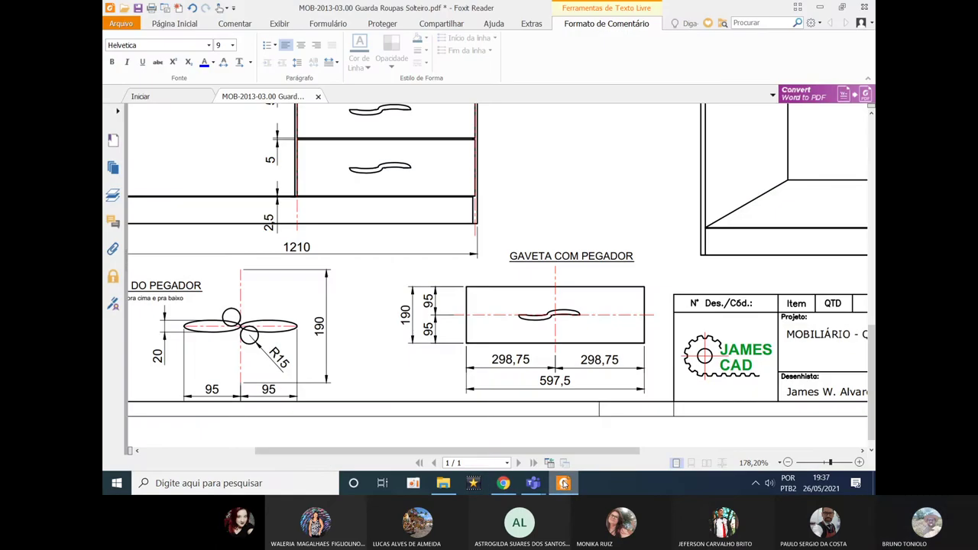
Step: Locate the drawer-front rectangle, then scroll the drawing's drawer section and handle detail
click(564, 484)
mouse_move(612, 371)
middle_down()
mouse_move(563, 305)
mouse_move(448, 316)
mouse_move(496, 344)
middle_up()
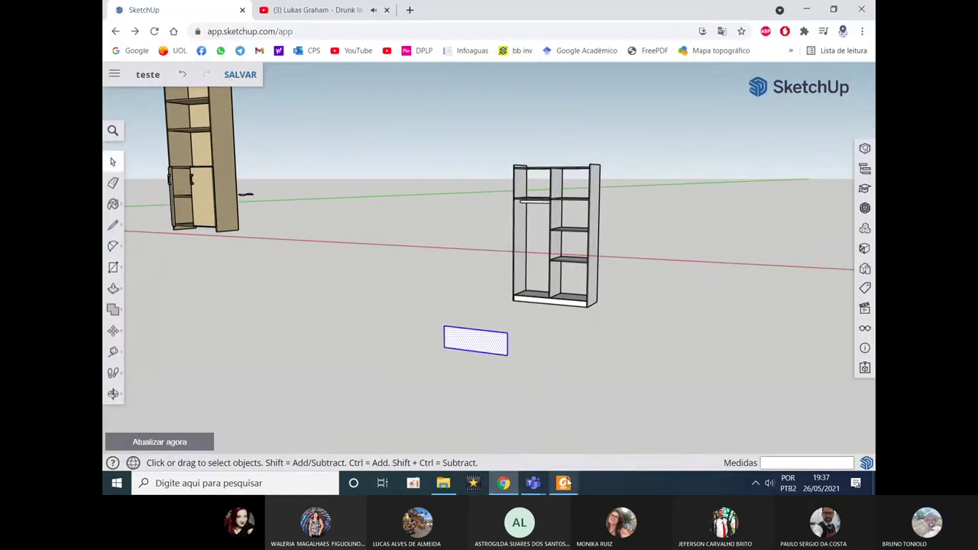
click(566, 482)
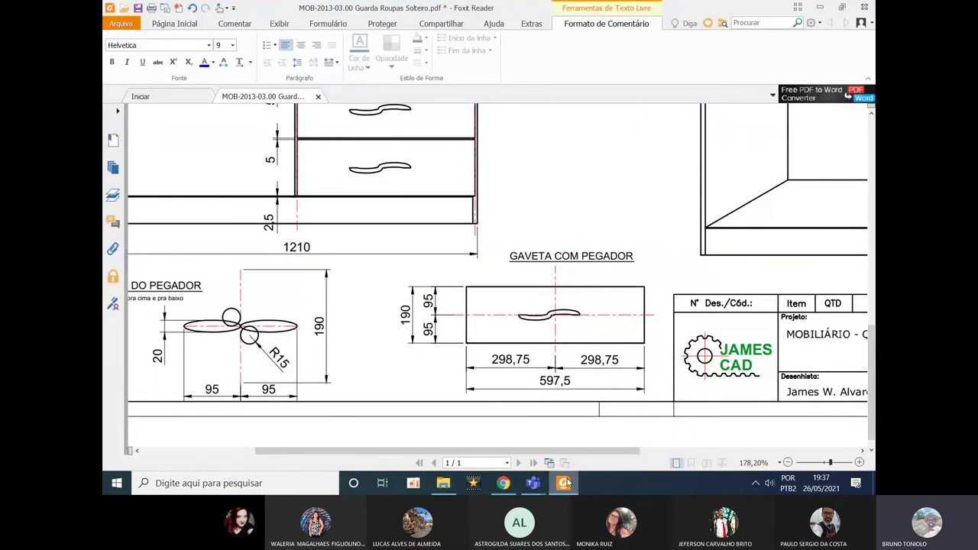
scroll(502, 252, up, 4)
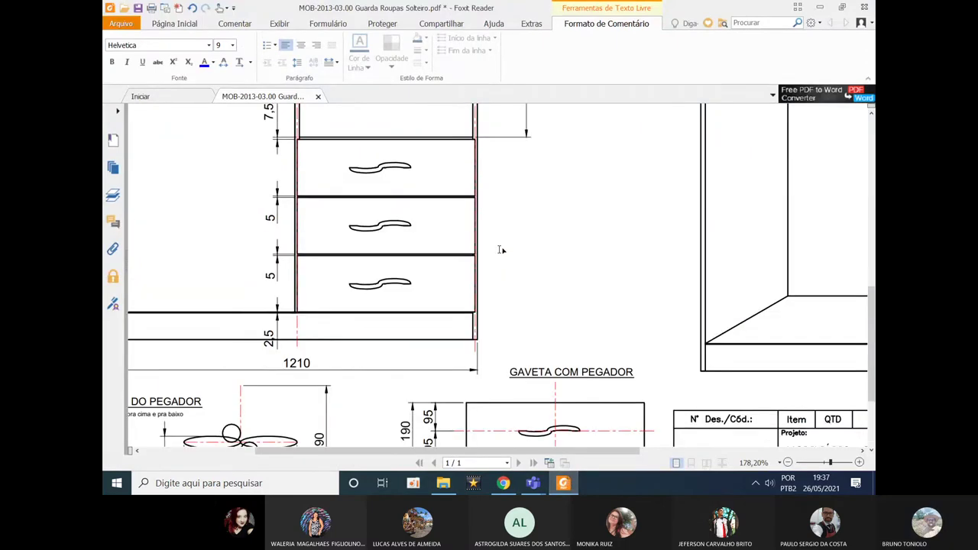
scroll(501, 250, up, 1)
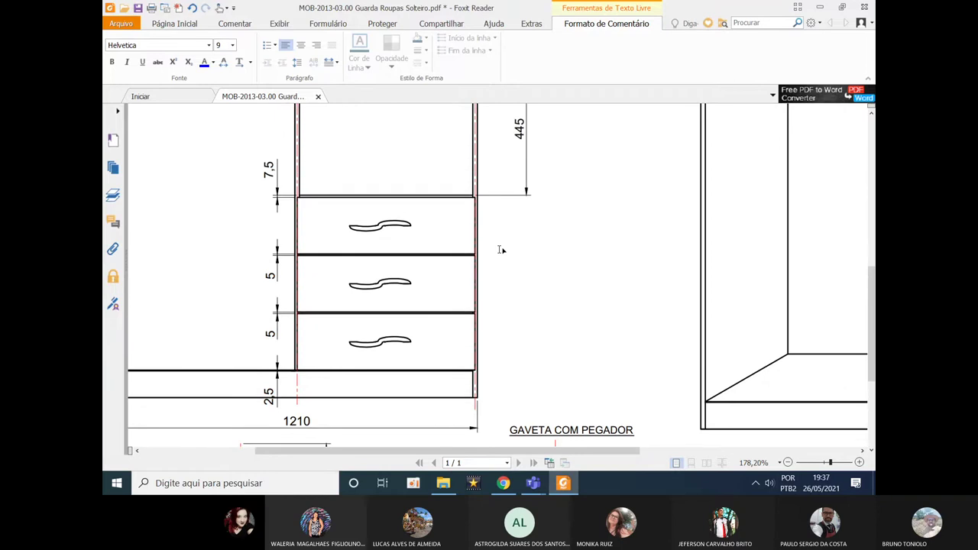
scroll(501, 250, down, 3)
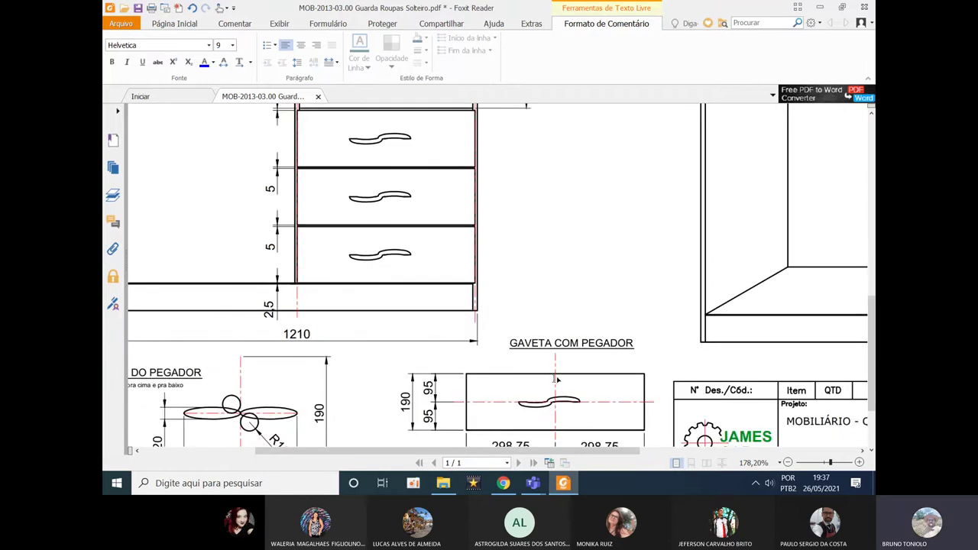
click(564, 483)
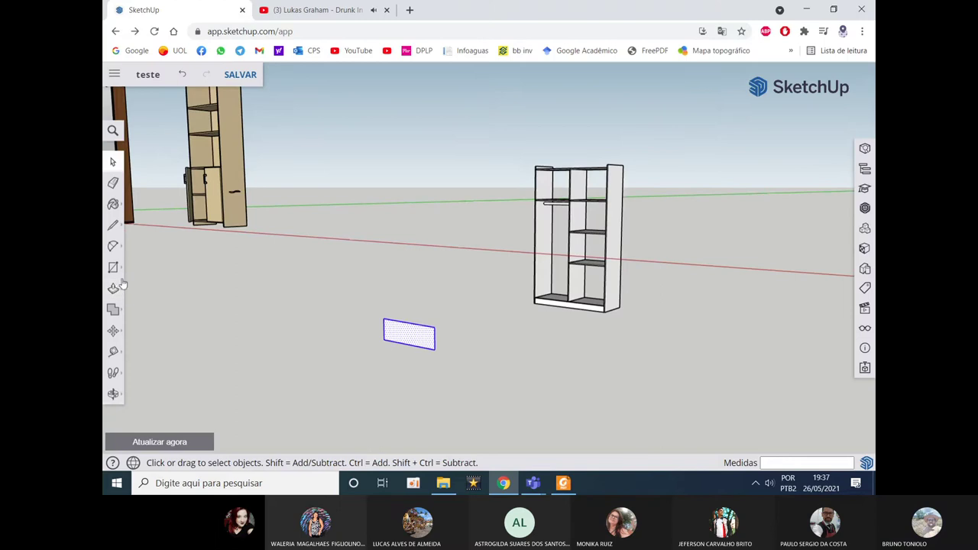
Step: Give the drawer-front rectangle thickness with Push/Pull and make it a group
click(113, 288)
click(408, 335)
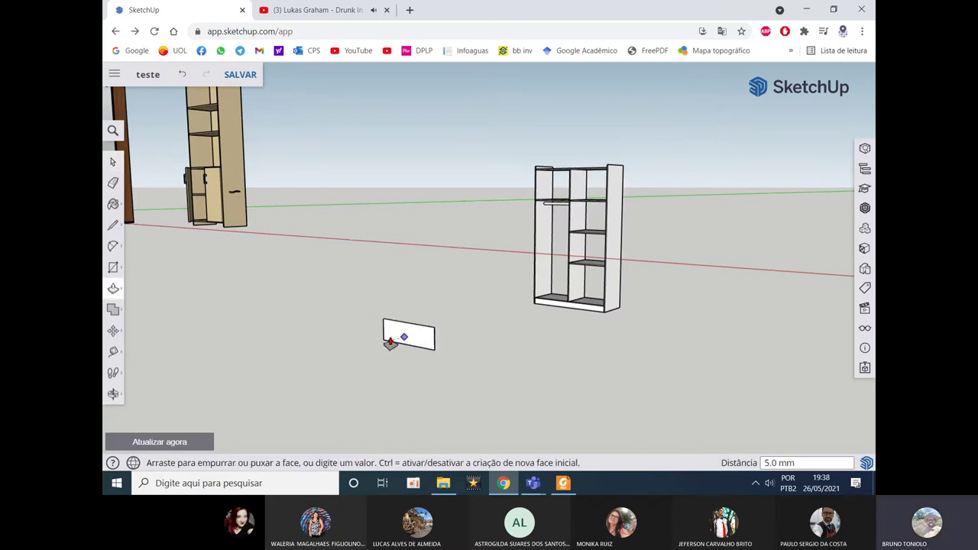
key(space)
scroll(395, 341, up, 2)
right_click(395, 340)
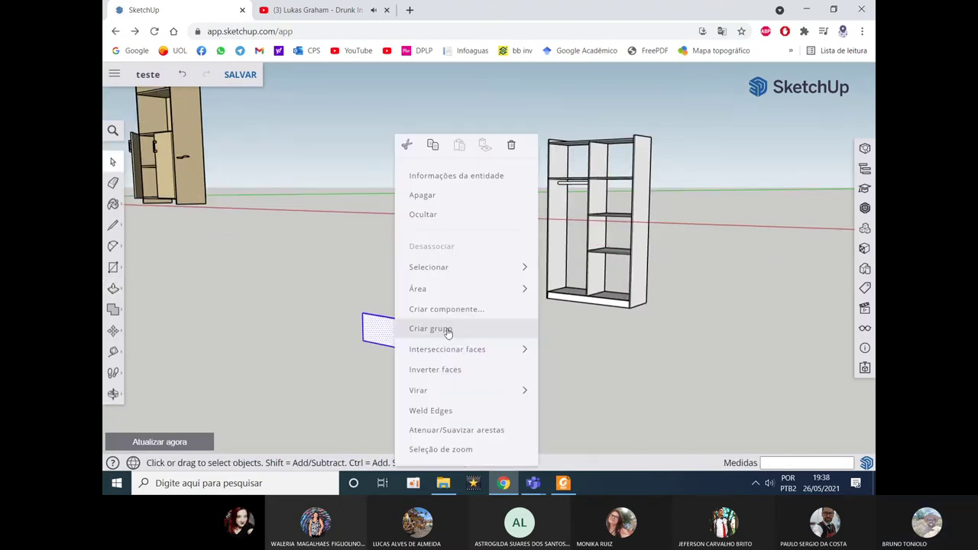
click(459, 329)
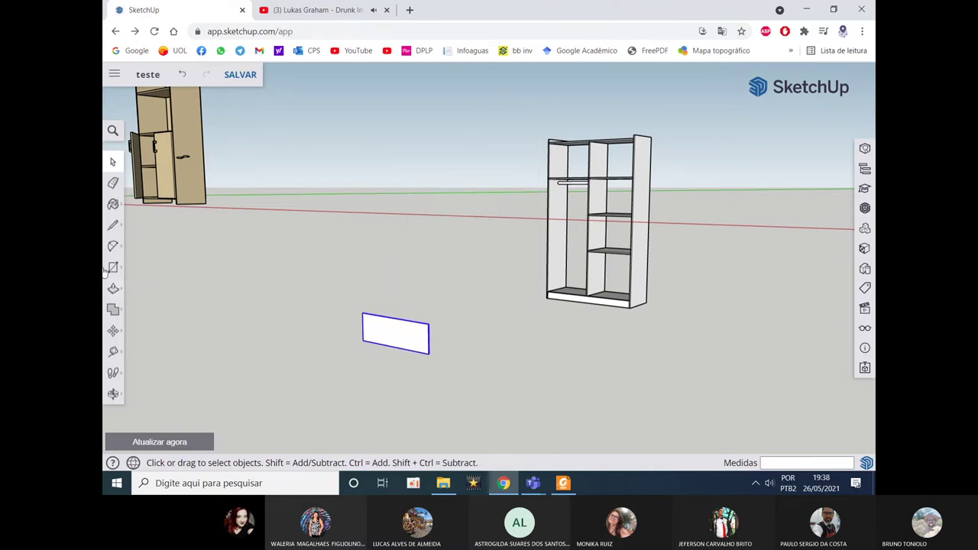
Step: Move the drawer-front group into the wardrobe's lower-left compartment, checking the drawing
click(113, 331)
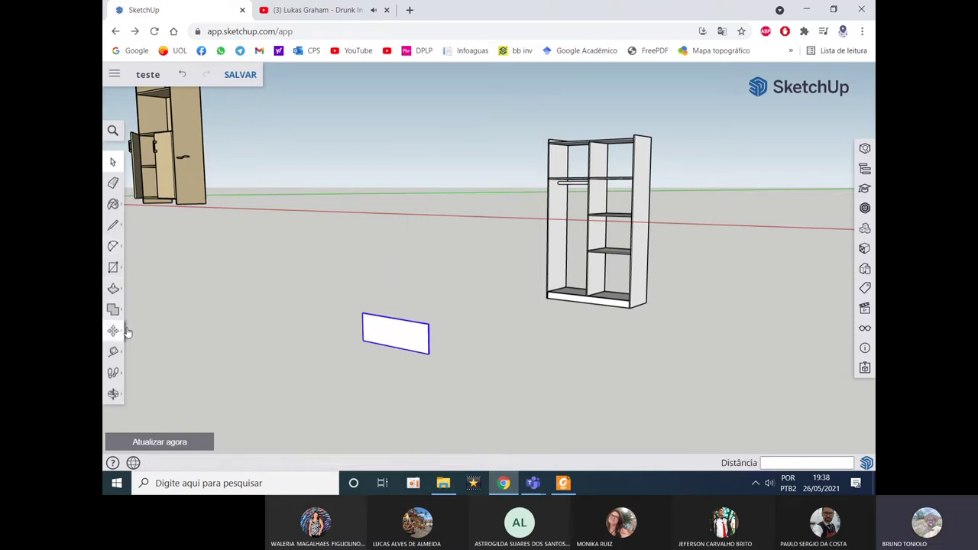
click(395, 315)
middle_drag(764, 256, 631, 321)
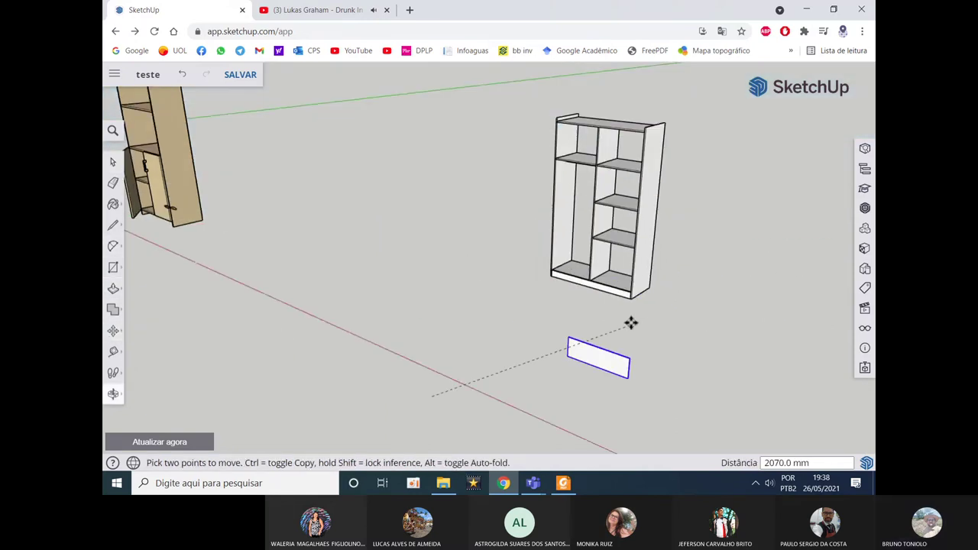
scroll(635, 305, up, 2)
scroll(636, 281, up, 3)
middle_drag(574, 260, 603, 273)
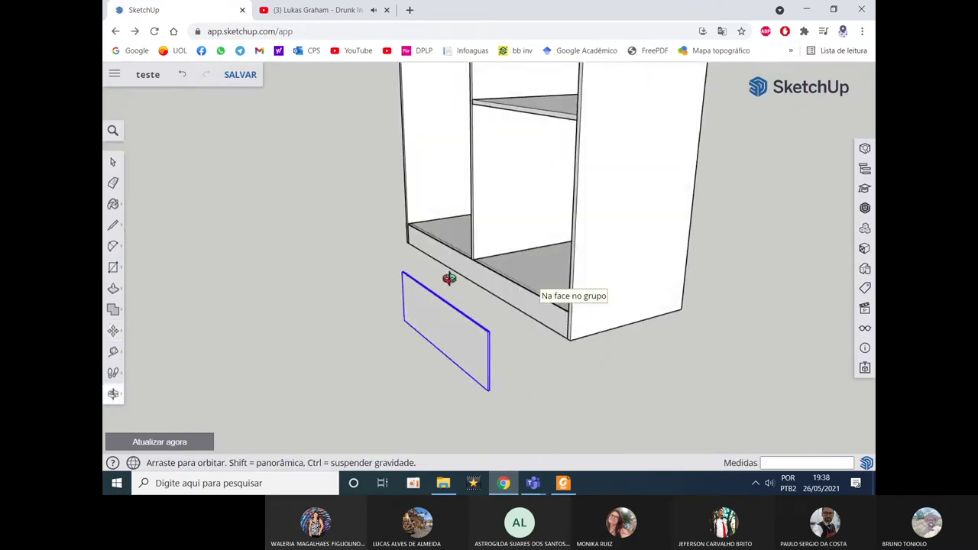
click(569, 480)
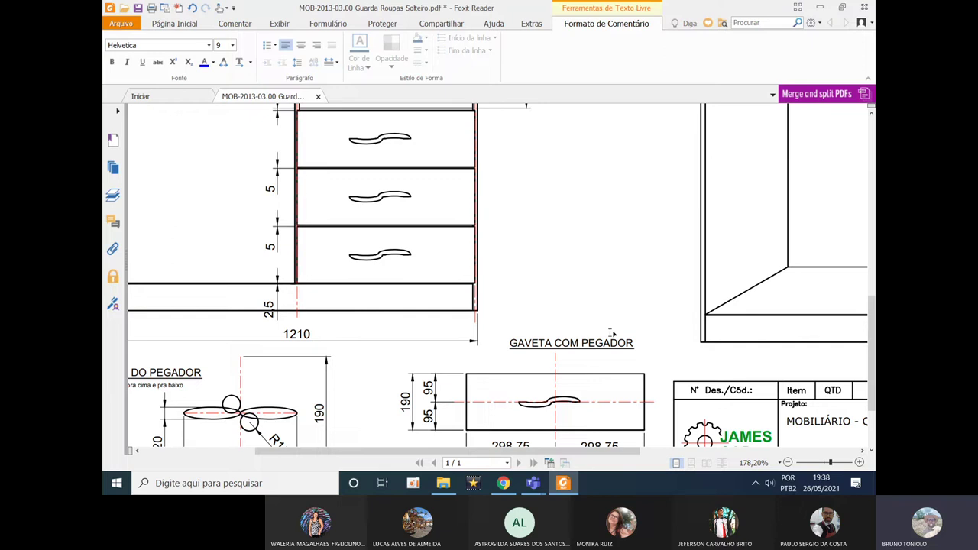
click(563, 483)
mouse_move(635, 295)
middle_down()
mouse_move(405, 278)
mouse_move(502, 285)
middle_up()
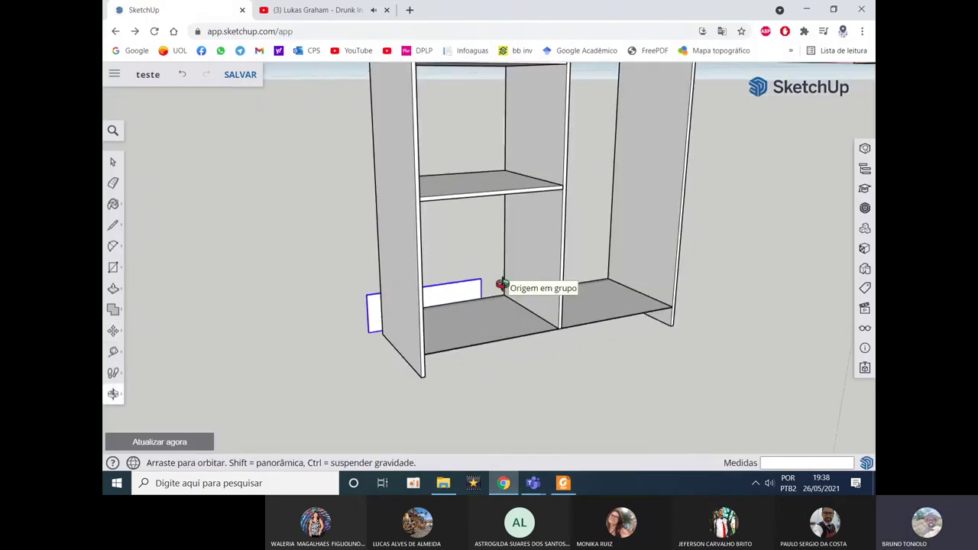
key(m)
scroll(474, 325, down, 2)
scroll(465, 334, down, 4)
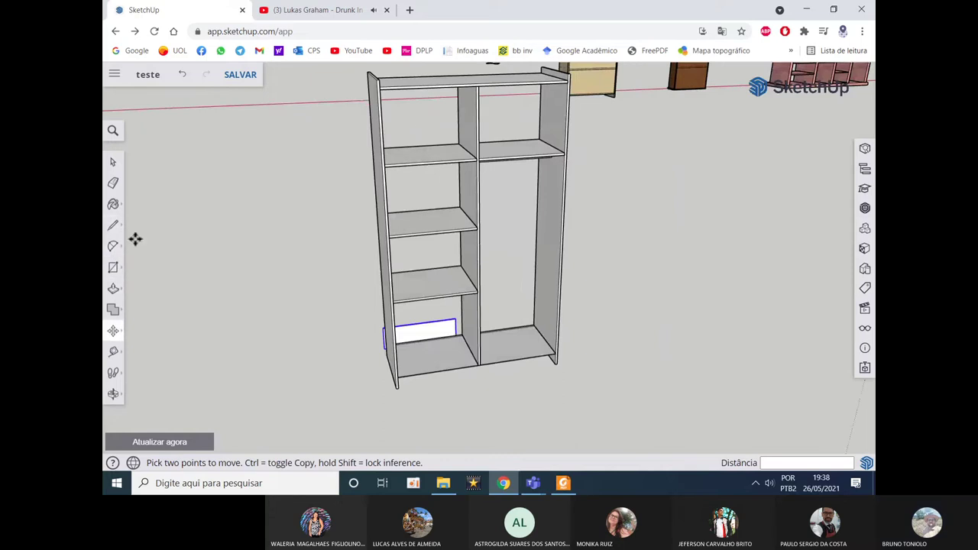
click(113, 267)
scroll(321, 95, up, 1)
scroll(321, 95, up, 3)
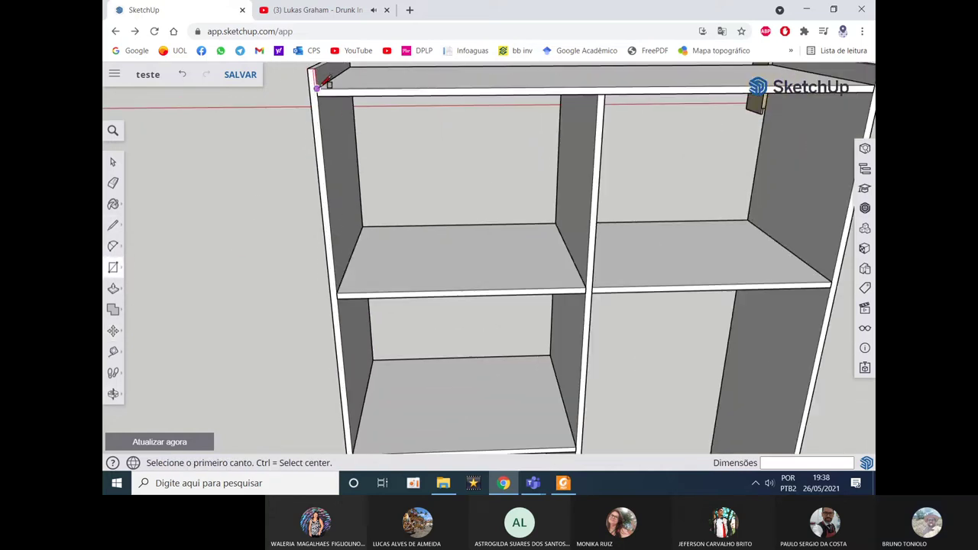
scroll(321, 96, up, 3)
scroll(321, 96, down, 2)
scroll(426, 185, down, 4)
mouse_move(425, 186)
middle_down()
mouse_move(485, 196)
mouse_move(497, 213)
middle_up()
scroll(557, 328, up, 2)
scroll(550, 332, up, 2)
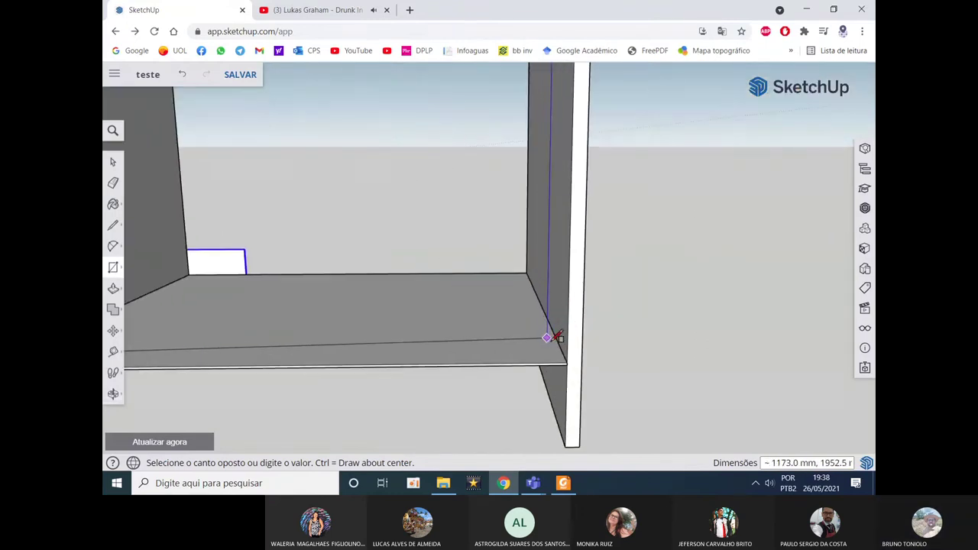
scroll(562, 344, up, 2)
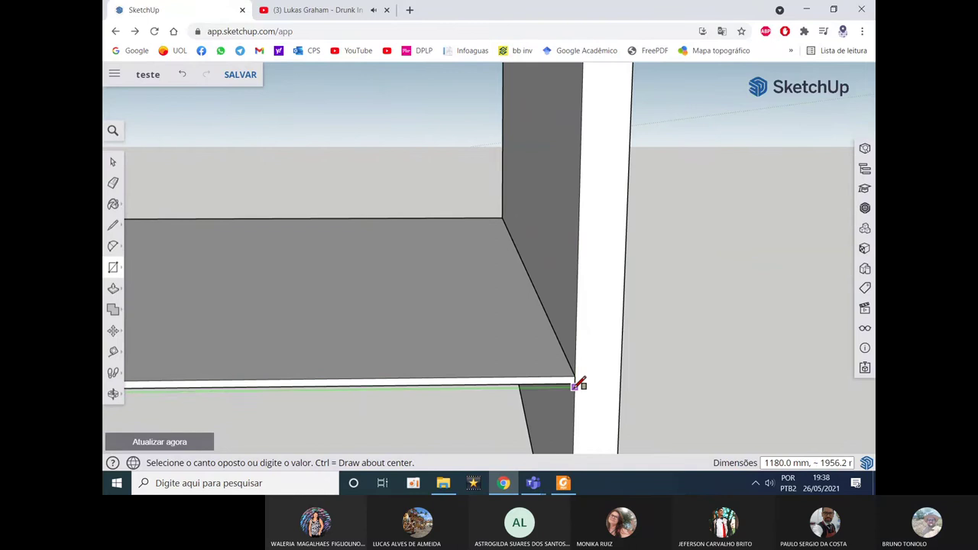
click(580, 377)
scroll(580, 377, down, 2)
scroll(594, 371, down, 2)
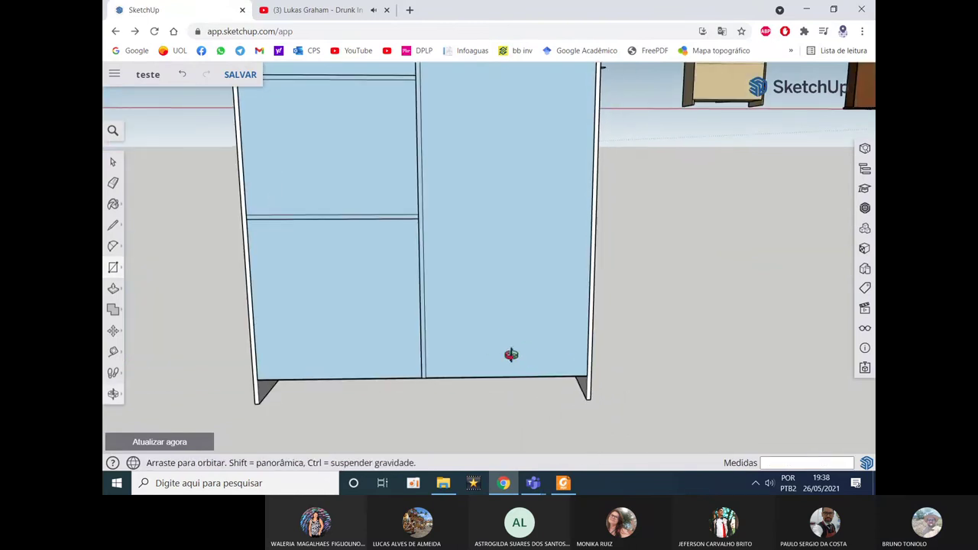
scroll(498, 345, down, 3)
scroll(627, 365, down, 2)
mouse_move(575, 348)
middle_down()
mouse_move(721, 279)
mouse_move(749, 221)
mouse_move(280, 214)
middle_up()
Step: Push/Pull the wardrobe's back panel to a 2.5 mm thickness
key(space)
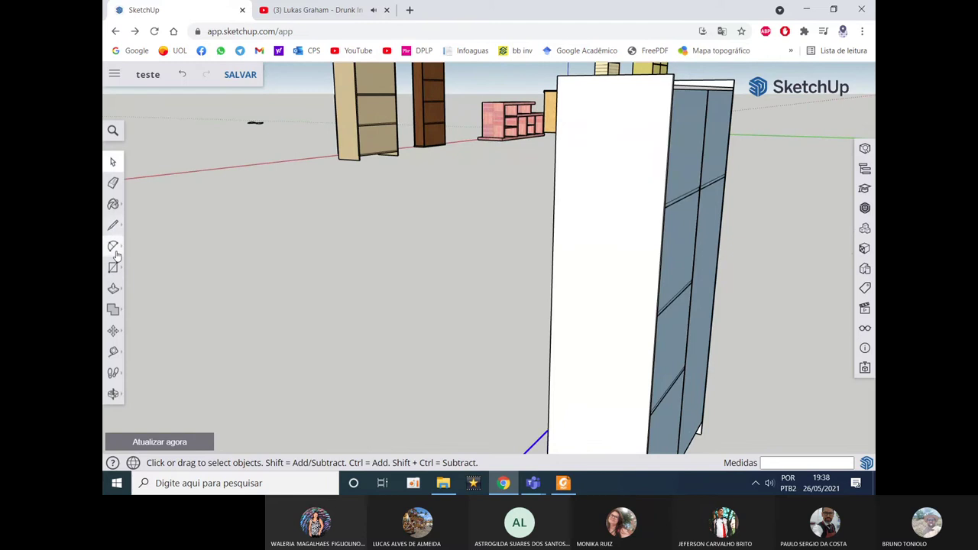
click(113, 289)
click(672, 271)
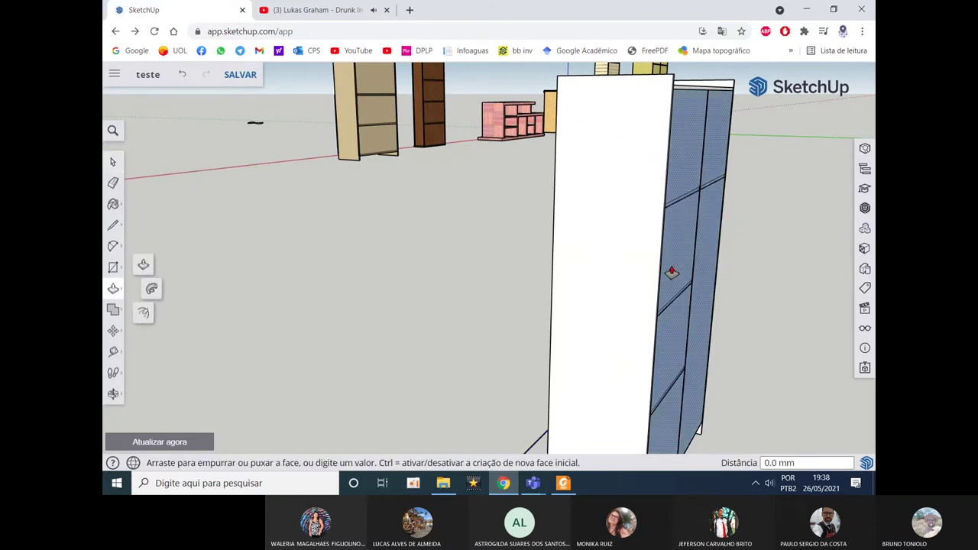
text(.5)
key(Return)
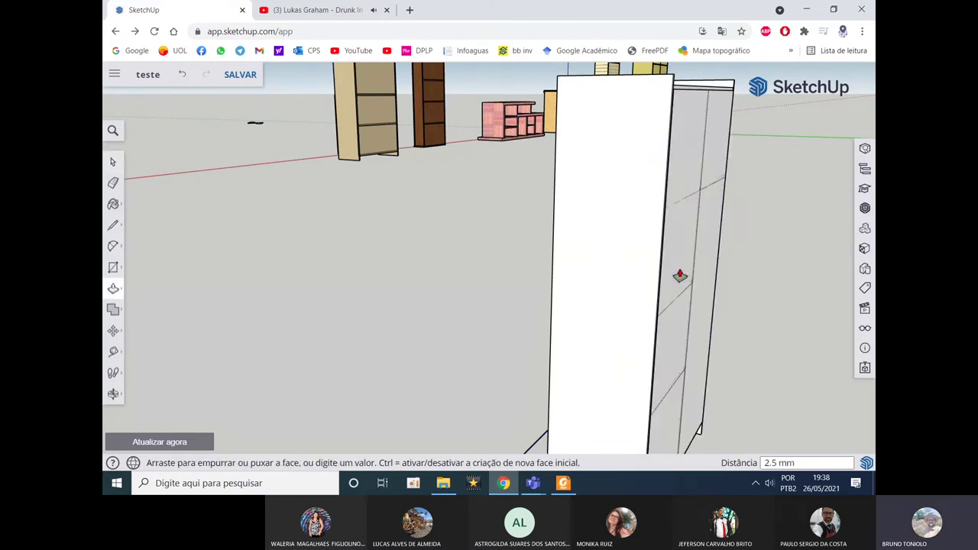
key(space)
Step: Make the 2.5 mm back panel a separate group with Criar grupo
mouse_move(681, 277)
middle_down()
mouse_move(655, 166)
mouse_move(623, 183)
middle_up()
click(610, 185)
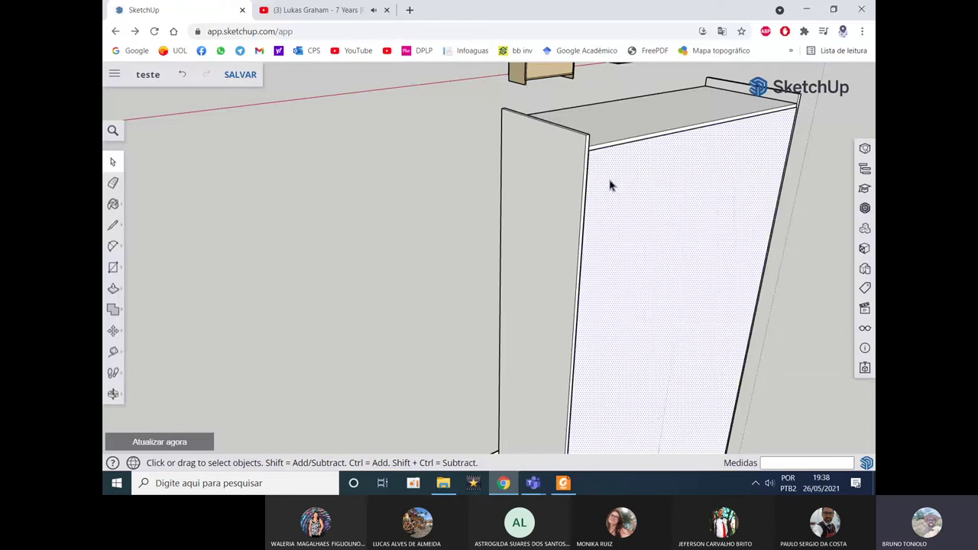
right_click(610, 185)
click(655, 327)
mouse_move(594, 282)
middle_down()
mouse_move(424, 237)
mouse_move(593, 276)
mouse_move(738, 253)
mouse_move(420, 264)
middle_up()
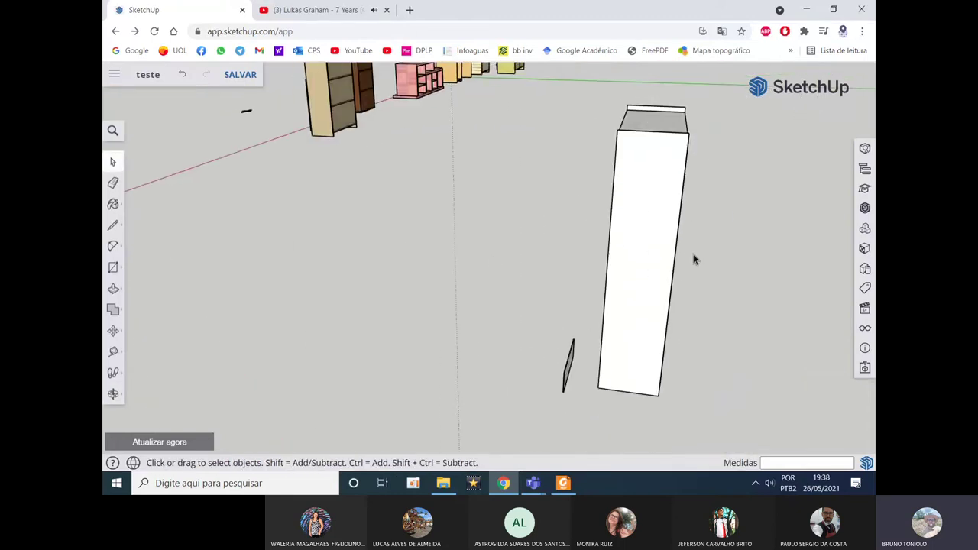
mouse_move(487, 273)
middle_down()
mouse_move(432, 278)
mouse_move(611, 310)
middle_up()
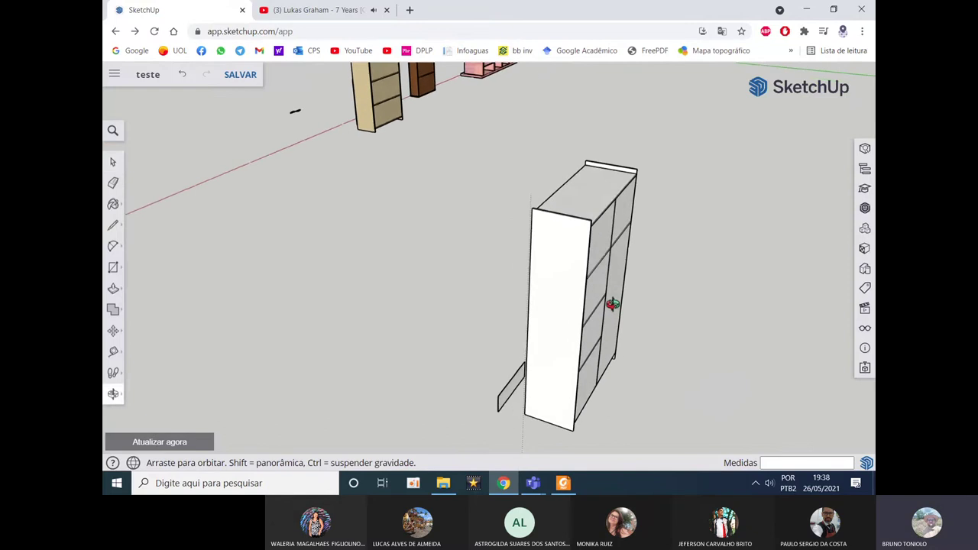
scroll(598, 262, up, 1)
scroll(600, 251, up, 3)
mouse_move(600, 251)
middle_down()
mouse_move(561, 227)
mouse_move(519, 179)
mouse_move(551, 249)
middle_up()
scroll(446, 288, down, 4)
mouse_move(446, 288)
middle_down()
mouse_move(544, 299)
mouse_move(592, 209)
mouse_move(644, 286)
mouse_move(562, 392)
mouse_move(520, 338)
mouse_move(544, 313)
mouse_move(568, 375)
mouse_move(491, 372)
middle_up()
scroll(565, 384, up, 2)
scroll(564, 383, up, 1)
mouse_move(501, 307)
middle_down()
mouse_move(432, 371)
mouse_move(539, 350)
mouse_move(558, 286)
middle_up()
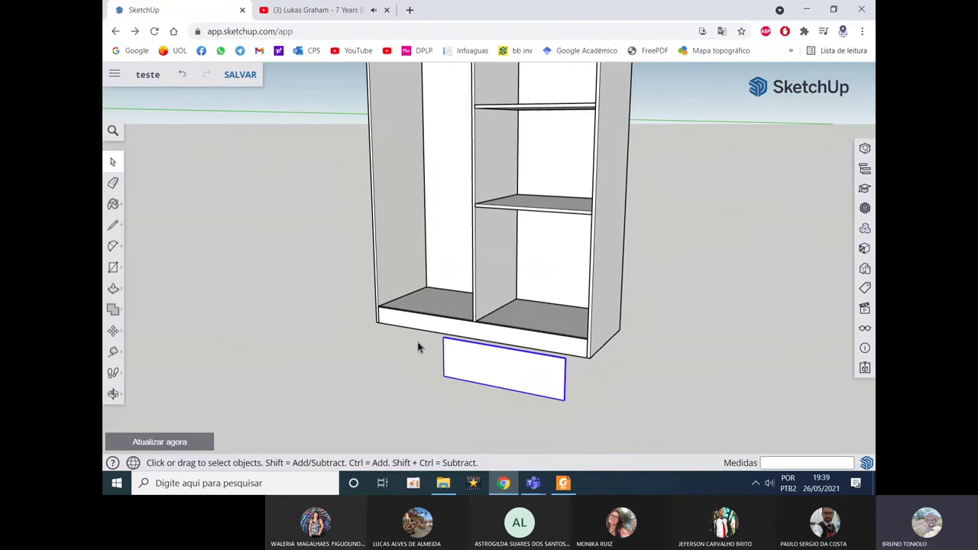
Step: Pick up the curved handle beside the wooden cabinet with the Move tool
scroll(418, 347, down, 3)
scroll(458, 291, down, 3)
scroll(453, 306, down, 2)
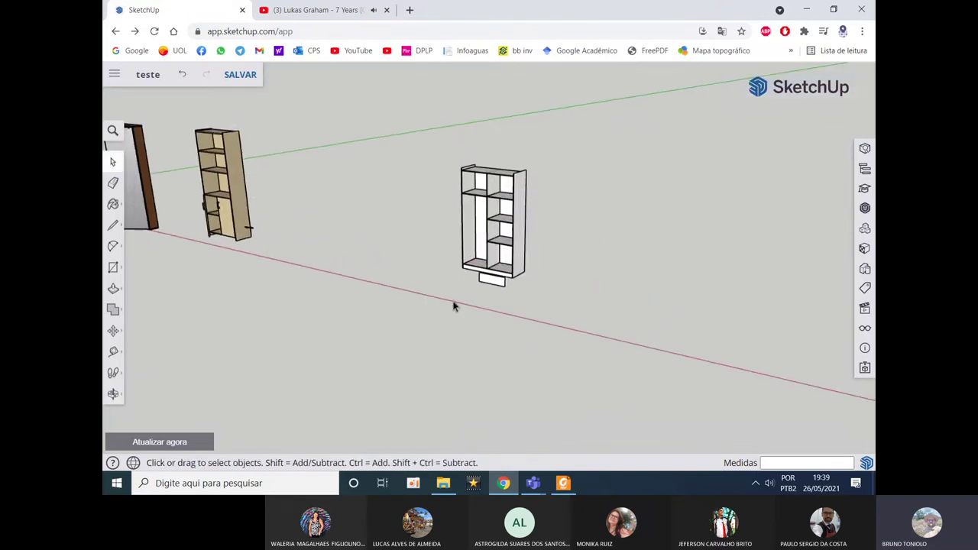
scroll(453, 307, down, 2)
scroll(455, 304, down, 2)
scroll(359, 277, up, 3)
scroll(359, 307, up, 3)
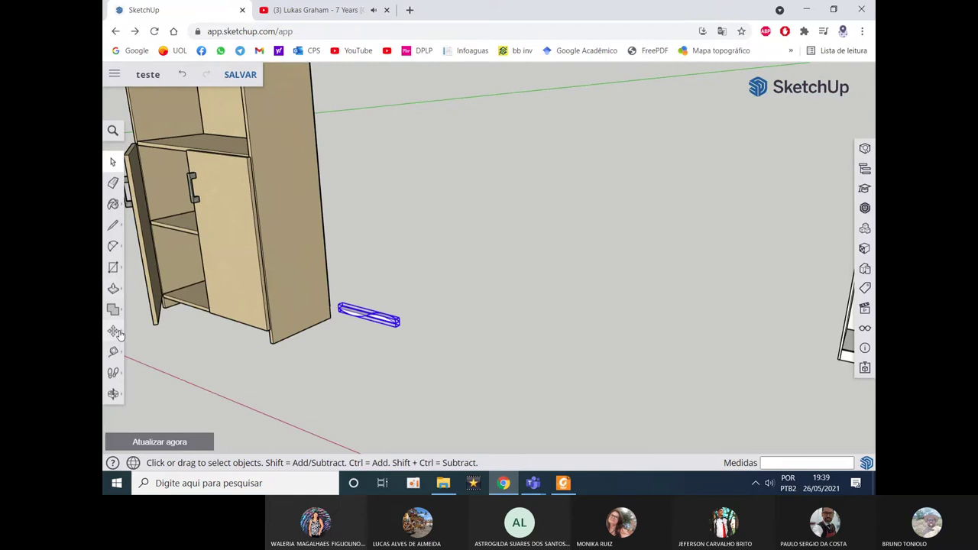
click(113, 331)
click(388, 323)
Step: Carry the handle over and drop it below the white wardrobe's drawer front
scroll(344, 287, down, 3)
scroll(374, 309, down, 2)
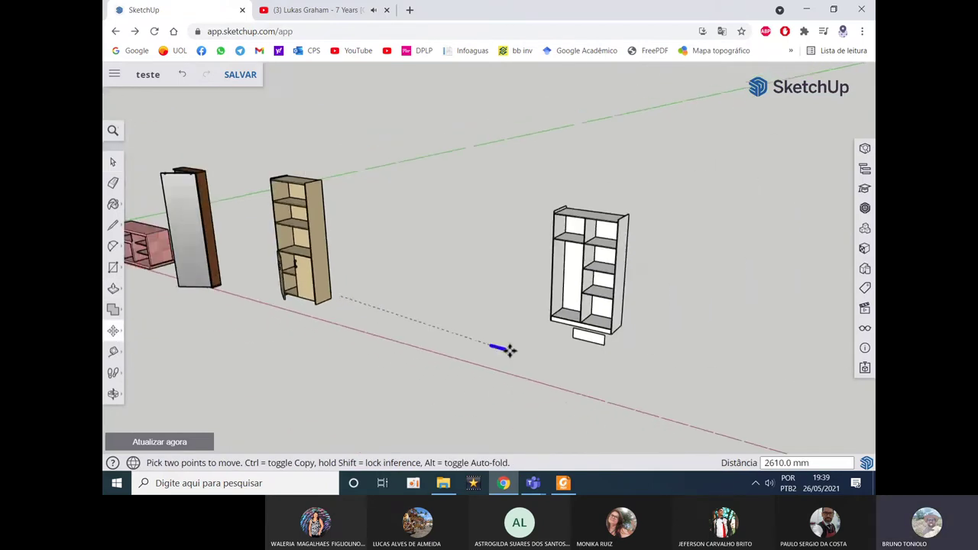
scroll(581, 336, up, 3)
scroll(563, 351, up, 2)
scroll(558, 346, up, 2)
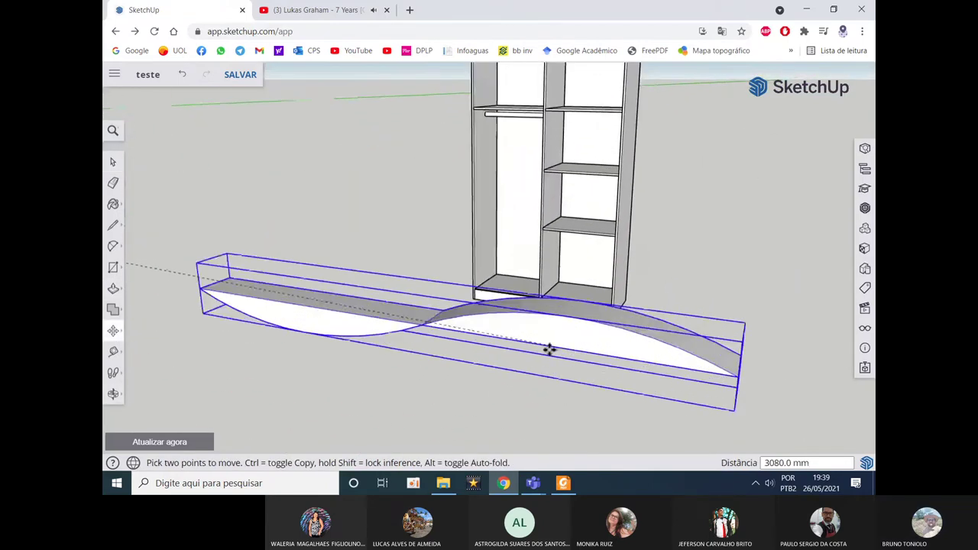
scroll(558, 346, up, 3)
scroll(561, 360, down, 3)
scroll(568, 357, up, 3)
scroll(429, 325, down, 5)
middle_drag(466, 344, 594, 281)
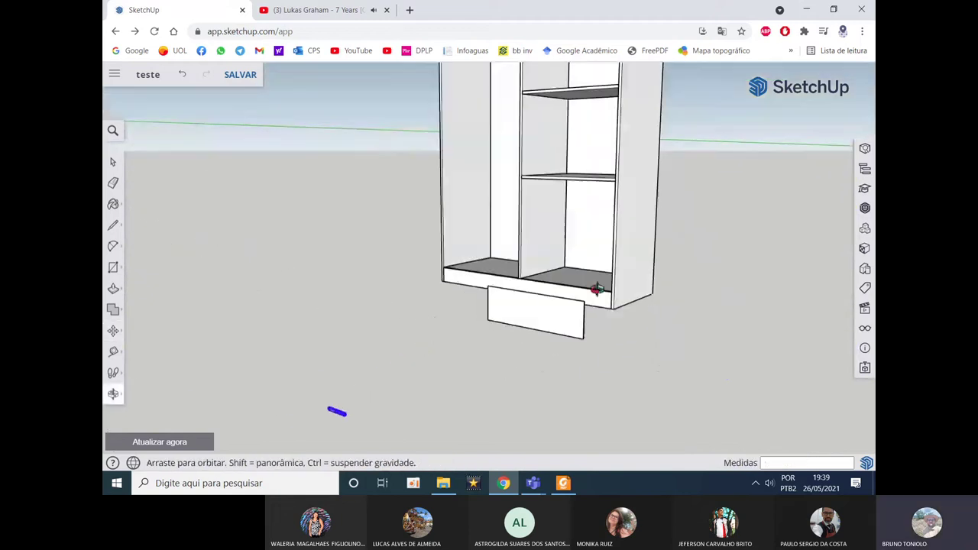
click(540, 323)
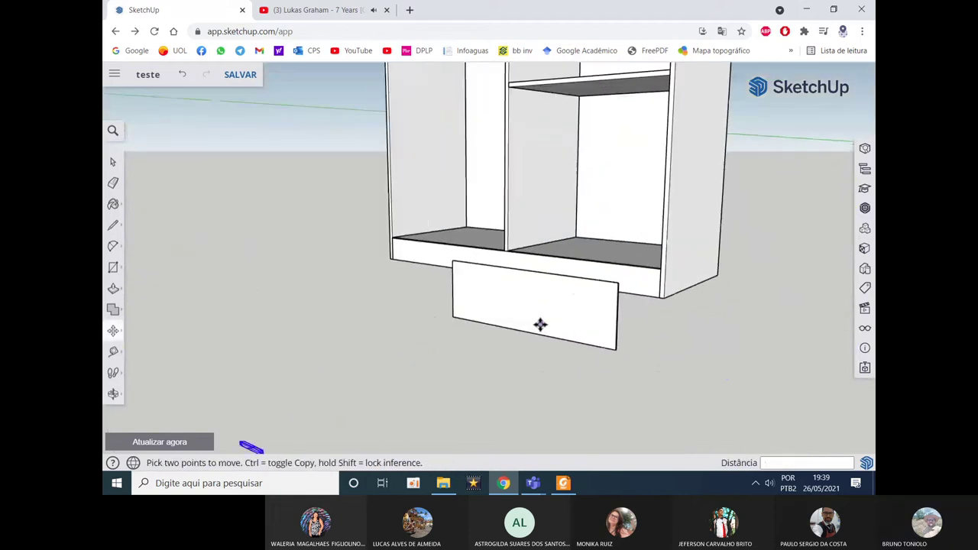
click(113, 226)
scroll(470, 258, up, 5)
scroll(470, 258, down, 3)
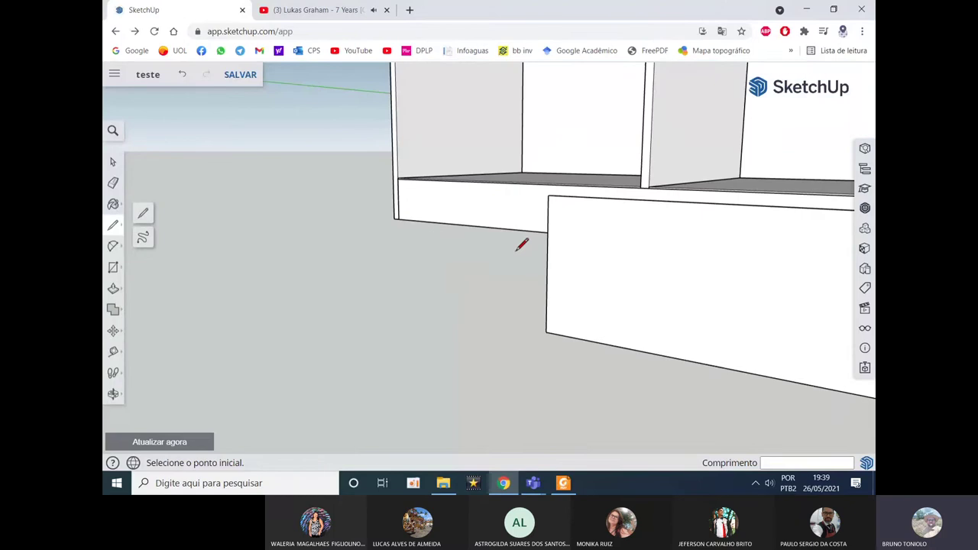
Step: Draw the first corner-to-corner guide across the drawer front with Tape Measure
click(113, 352)
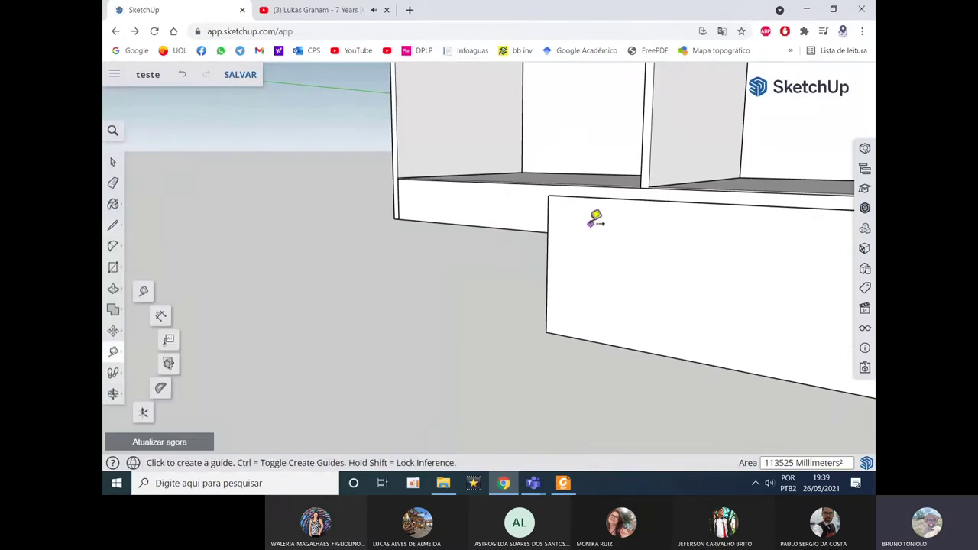
click(549, 195)
scroll(549, 198, down, 2)
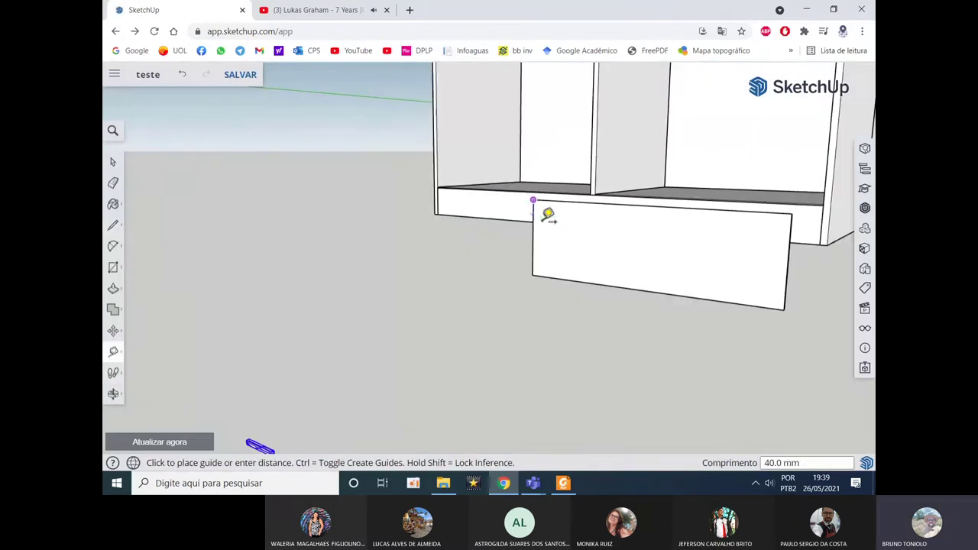
click(787, 299)
mouse_move(782, 304)
middle_down()
mouse_move(708, 305)
mouse_move(692, 317)
middle_up()
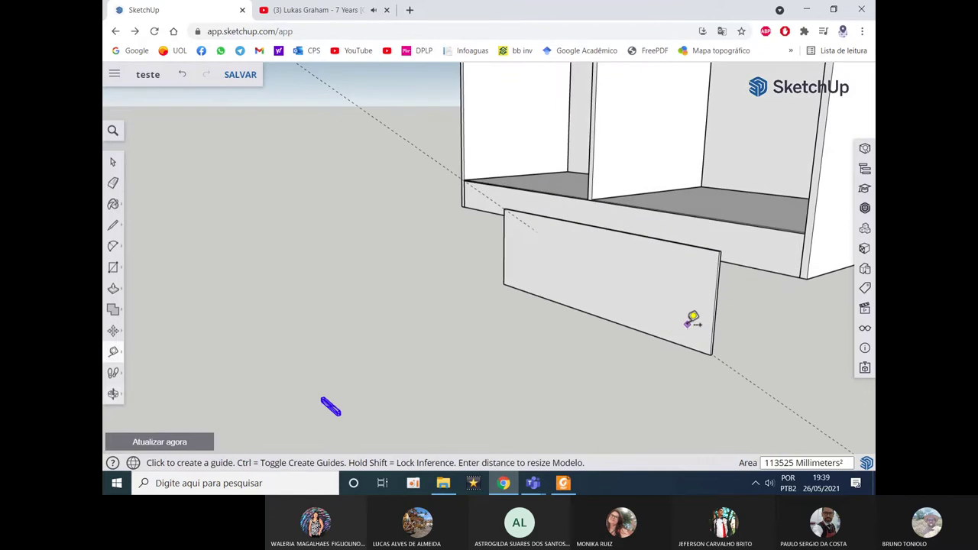
Step: Add the opposite diagonal guide so both cross at the drawer front's centre
click(710, 352)
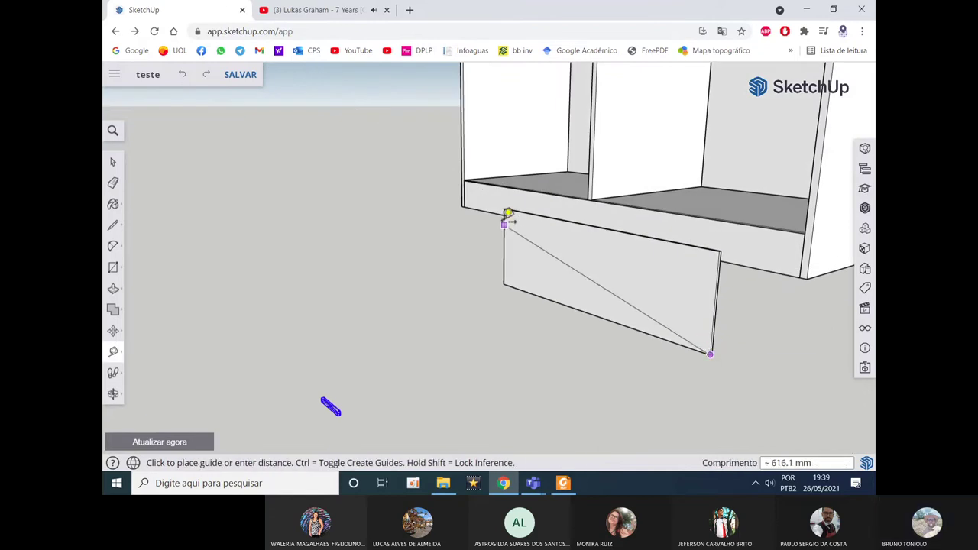
click(505, 283)
click(721, 249)
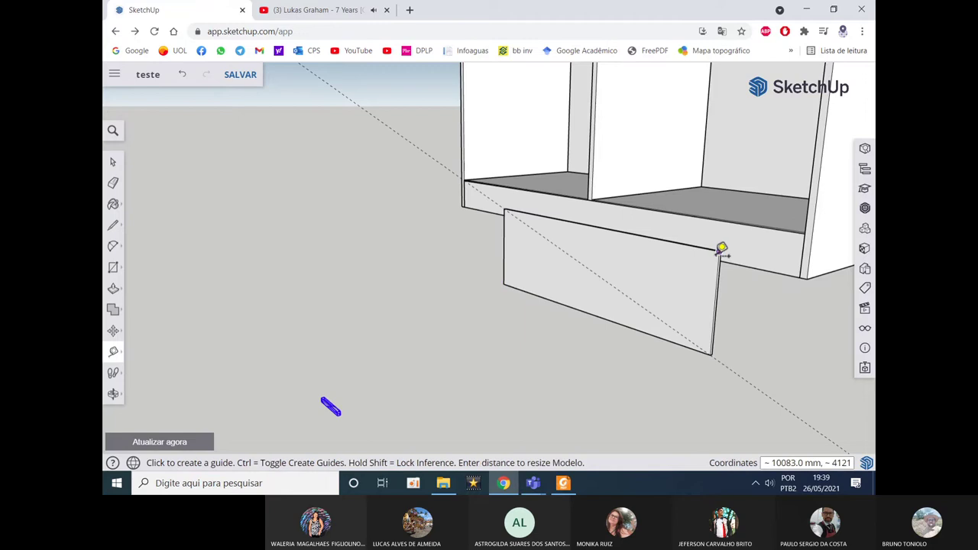
middle_drag(506, 281, 578, 267)
click(568, 266)
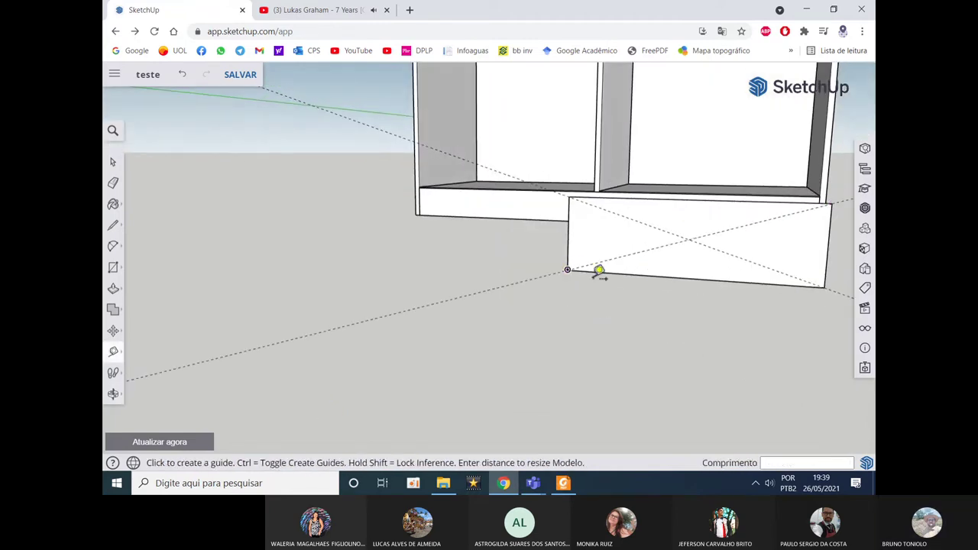
scroll(566, 271, down, 3)
key(space)
scroll(395, 376, up, 3)
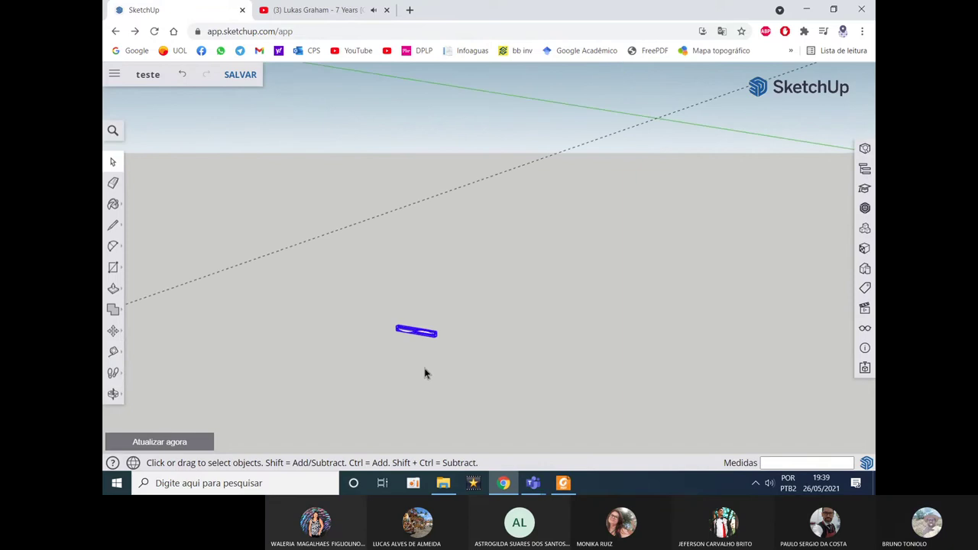
Step: Pick up the curved handle with Move and carry it toward the drawer front
scroll(425, 371, up, 3)
middle_drag(413, 280, 428, 316)
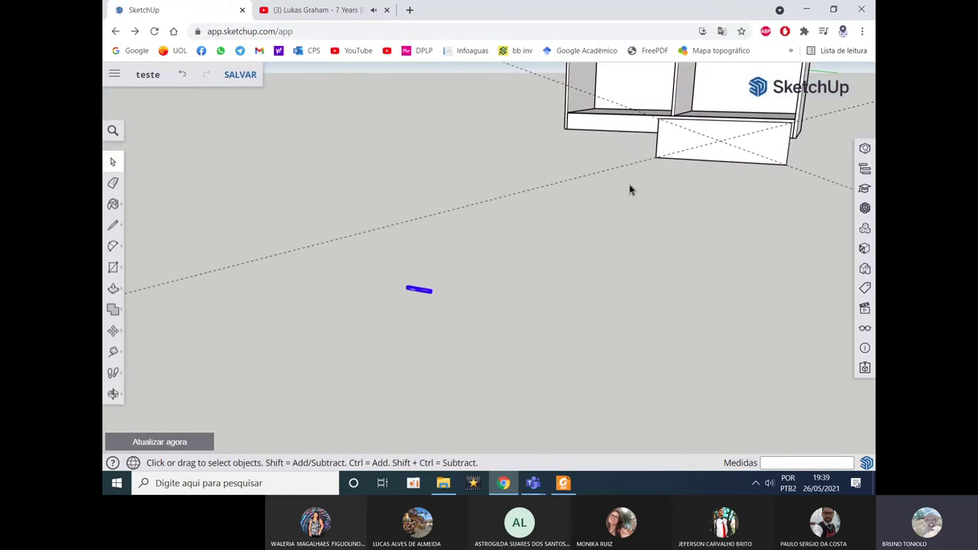
scroll(428, 294, up, 3)
scroll(435, 289, up, 3)
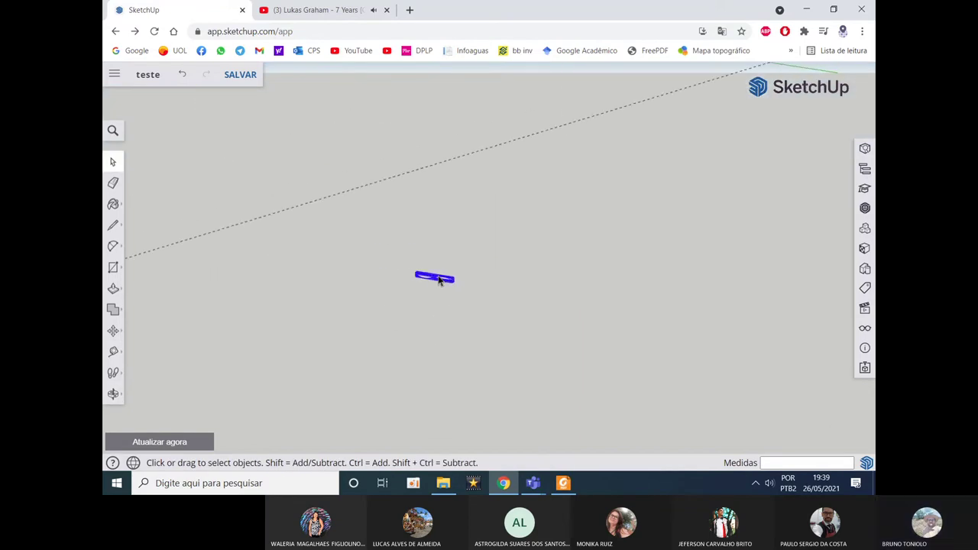
scroll(443, 287, up, 2)
scroll(459, 285, up, 3)
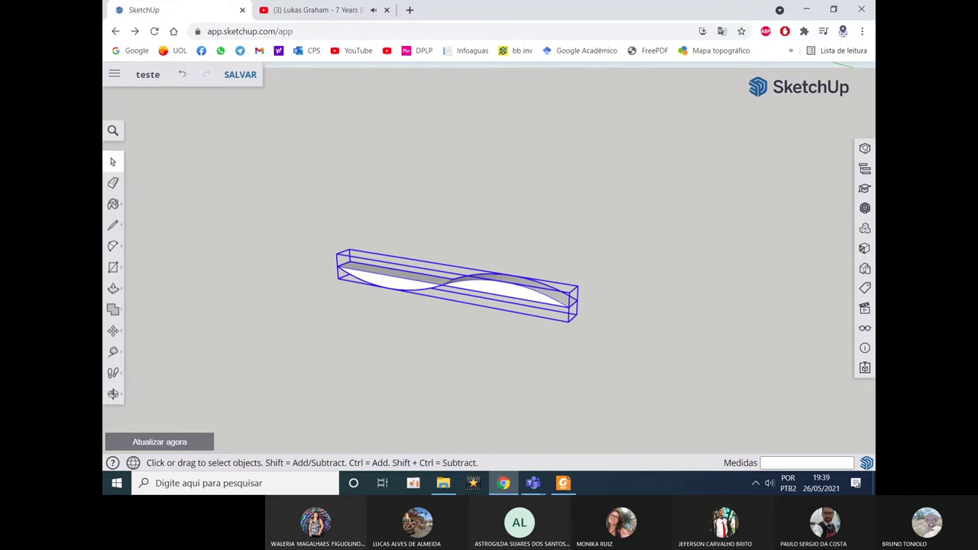
click(113, 330)
mouse_move(163, 328)
middle_down()
mouse_move(327, 348)
mouse_move(520, 275)
mouse_move(474, 260)
middle_up()
scroll(466, 260, down, 3)
scroll(412, 248, down, 5)
mouse_move(404, 253)
middle_down()
mouse_move(494, 282)
mouse_move(515, 218)
middle_up()
scroll(524, 240, up, 5)
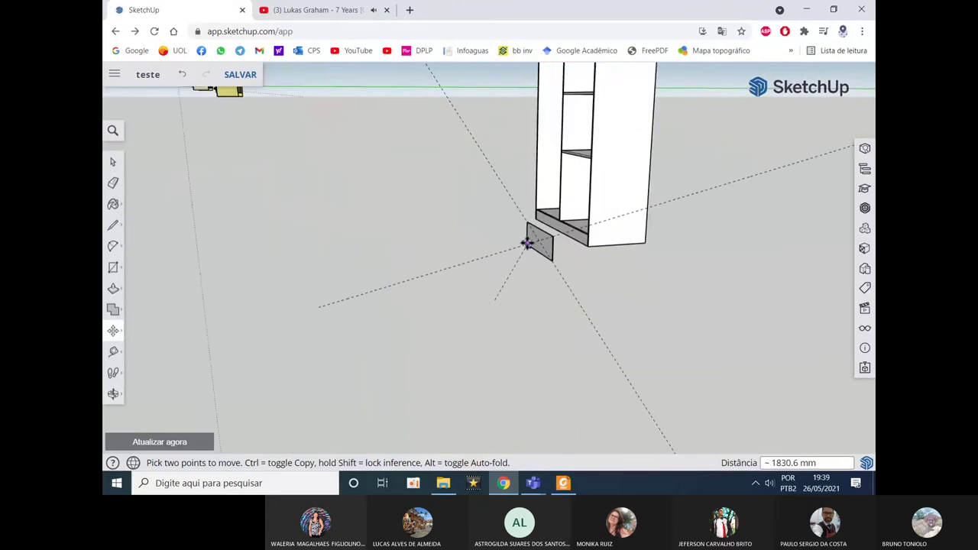
scroll(546, 247, up, 5)
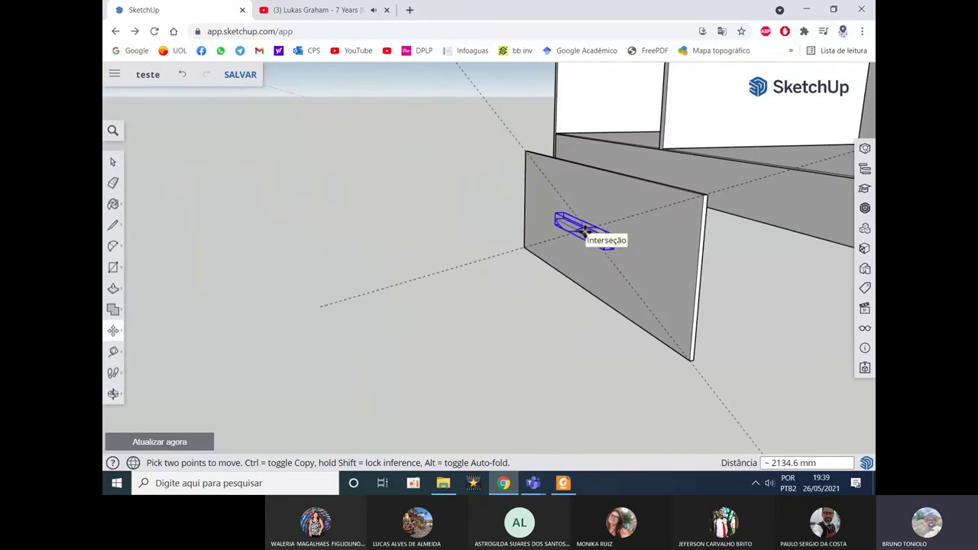
middle_drag(583, 229, 585, 260)
Step: Snap the handle onto the diagonal guides' intersection and view the drawer front-on
click(585, 260)
key(space)
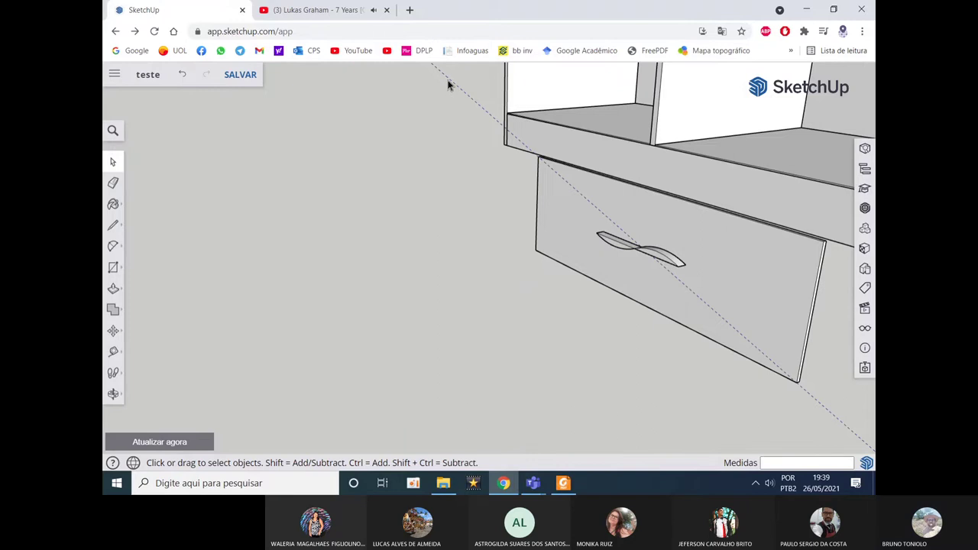
scroll(388, 190, down, 5)
middle_drag(546, 223, 463, 201)
scroll(472, 202, up, 3)
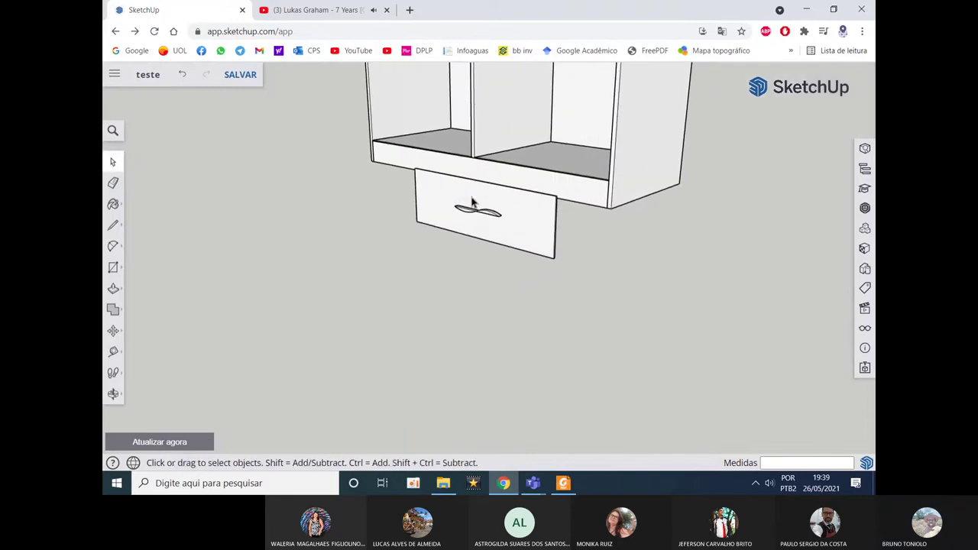
scroll(472, 202, up, 2)
scroll(470, 211, up, 2)
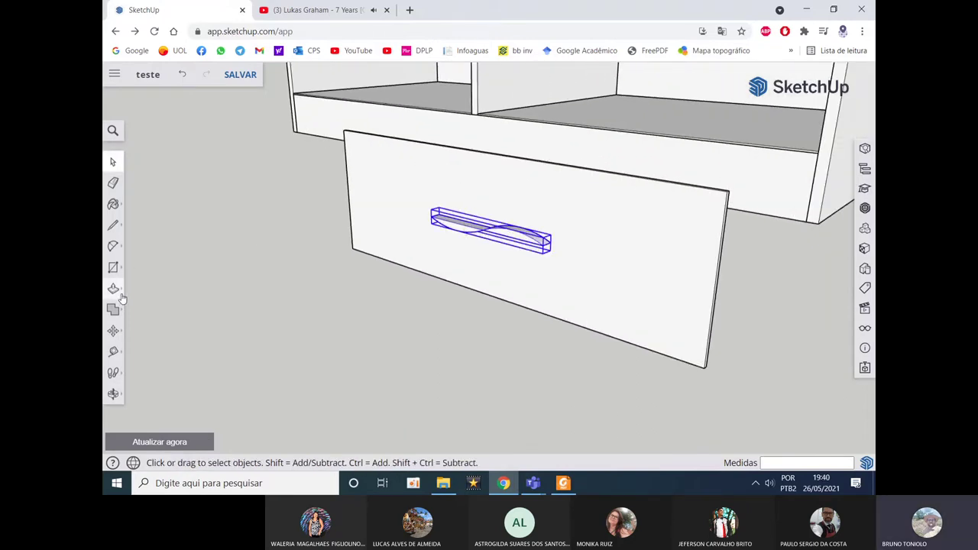
Step: Move the handle group flush against the drawer face and orbit to view it face-on
click(113, 330)
click(505, 229)
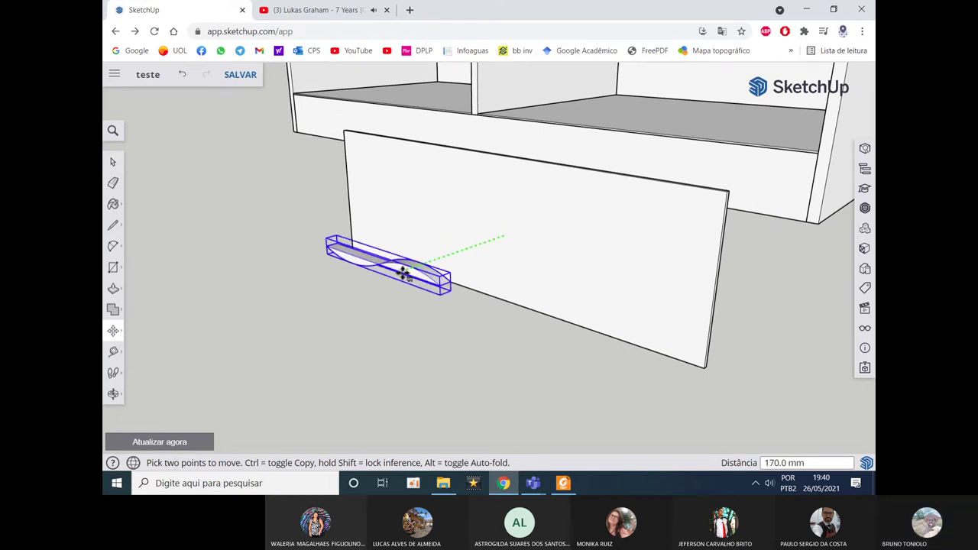
mouse_move(417, 277)
middle_down()
mouse_move(409, 258)
mouse_move(382, 267)
mouse_move(410, 263)
middle_up()
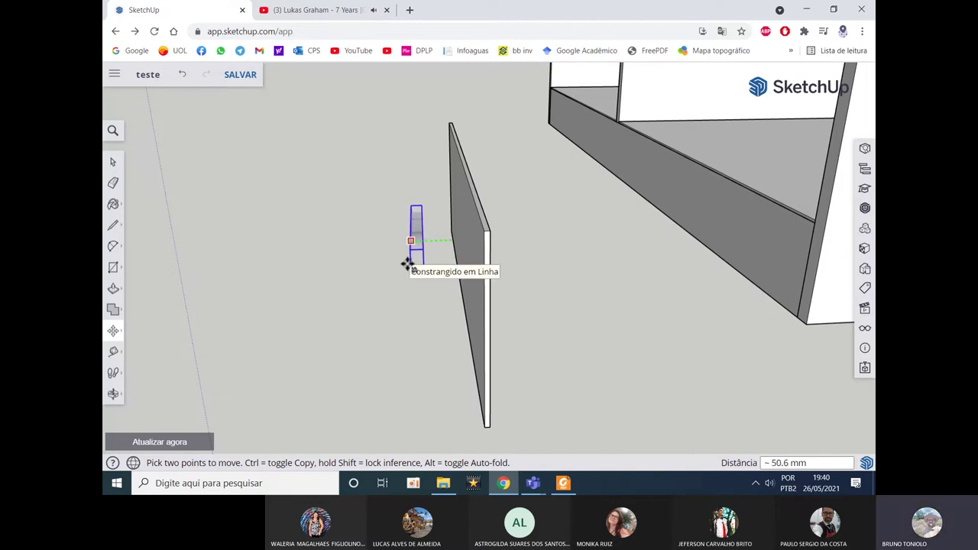
key(Return)
middle_drag(406, 263, 454, 275)
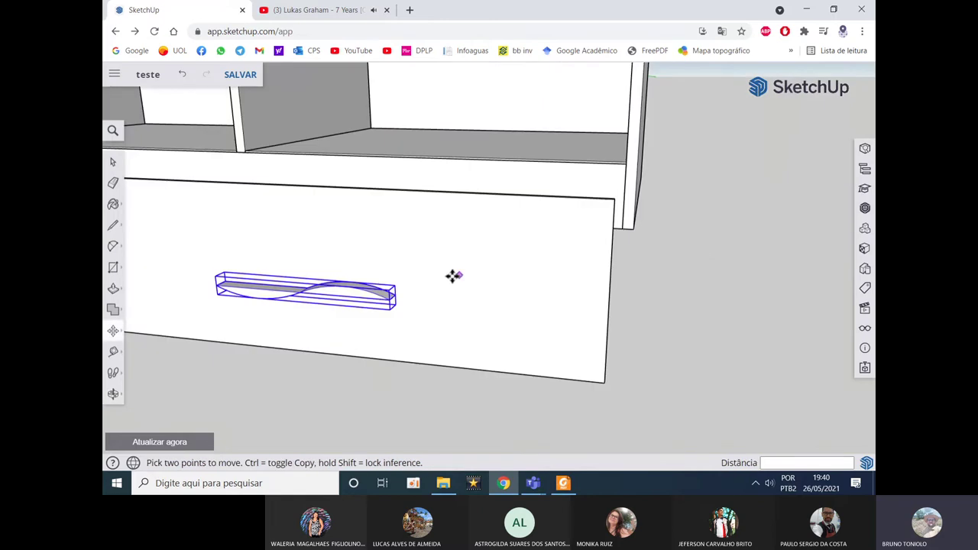
key(space)
click(382, 378)
mouse_move(404, 360)
middle_down()
mouse_move(395, 272)
mouse_move(524, 227)
mouse_move(541, 316)
mouse_move(611, 367)
mouse_move(668, 277)
mouse_move(623, 298)
mouse_move(583, 290)
mouse_move(605, 268)
mouse_move(581, 289)
mouse_move(485, 279)
mouse_move(519, 278)
mouse_move(655, 212)
mouse_move(476, 219)
mouse_move(503, 227)
middle_up()
middle_drag(175, 259, 209, 231)
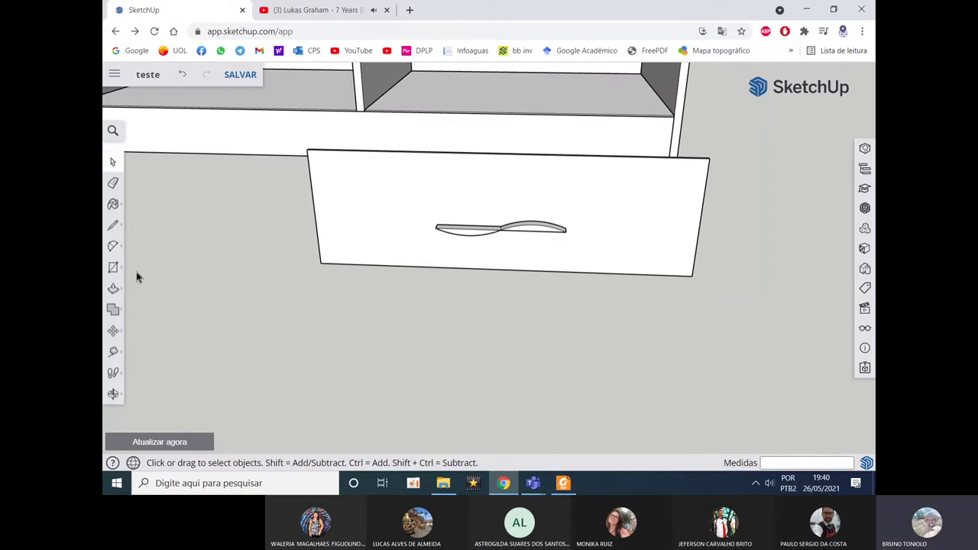
Step: Draw a 4 mm radius circle at the midpoint where the handle's two arcs meet
click(115, 247)
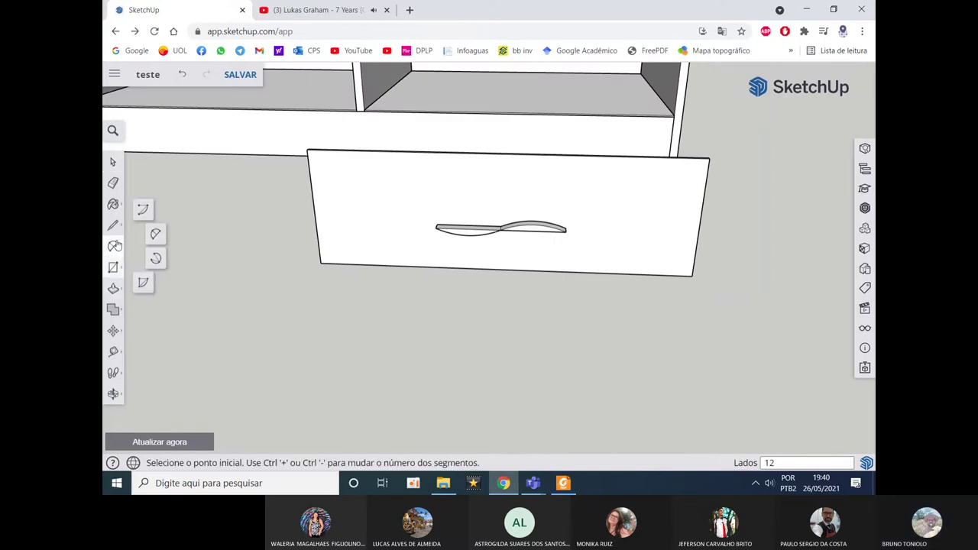
click(114, 266)
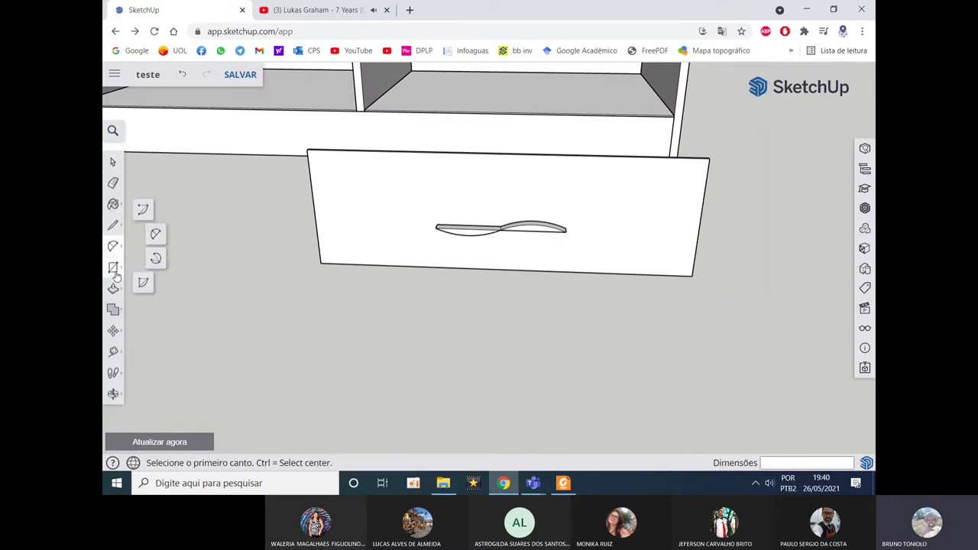
click(163, 266)
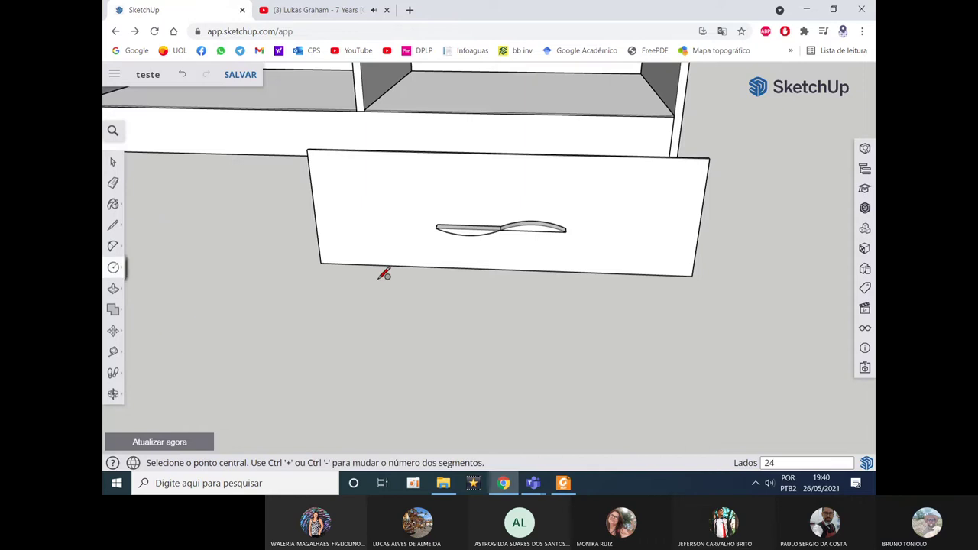
scroll(454, 230, up, 1)
scroll(456, 201, up, 3)
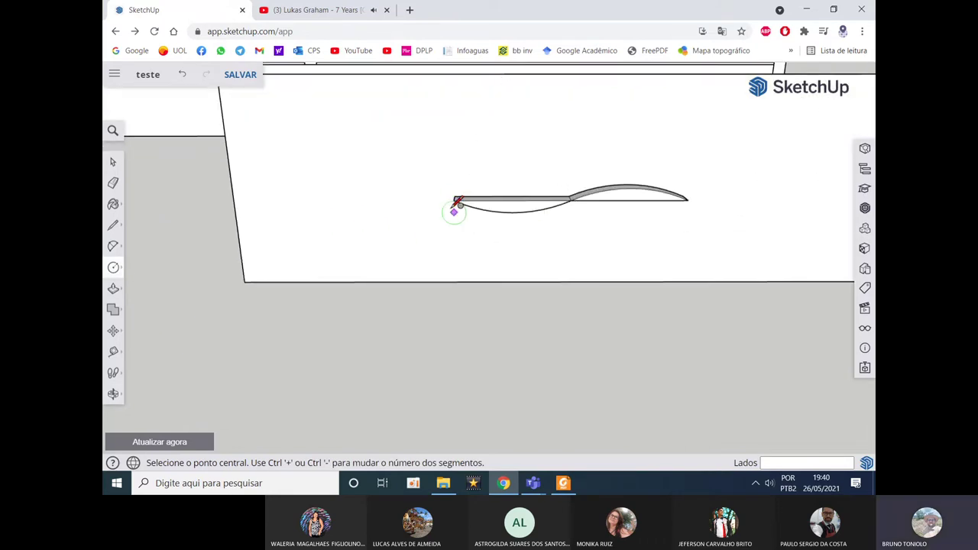
click(572, 200)
scroll(574, 200, up, 3)
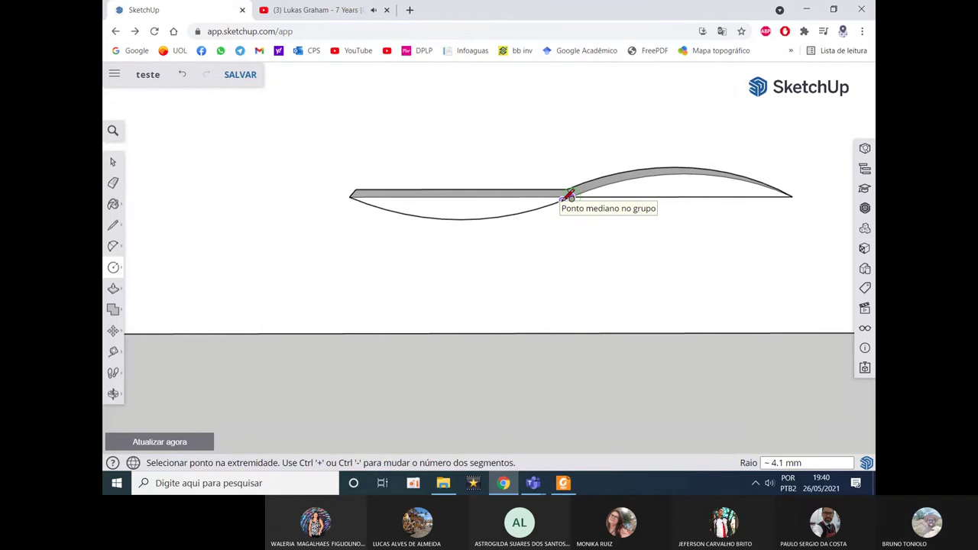
text(4)
click(566, 196)
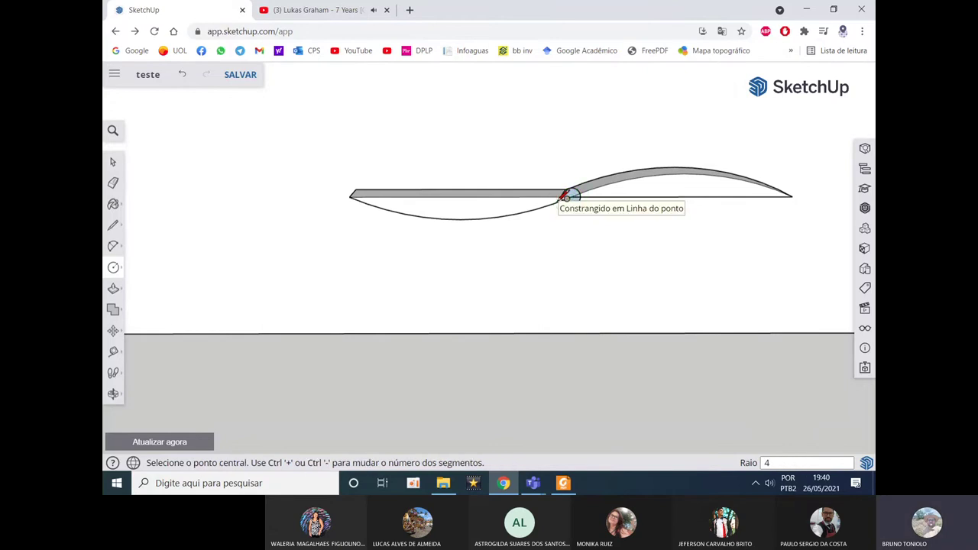
middle_drag(577, 210, 443, 254)
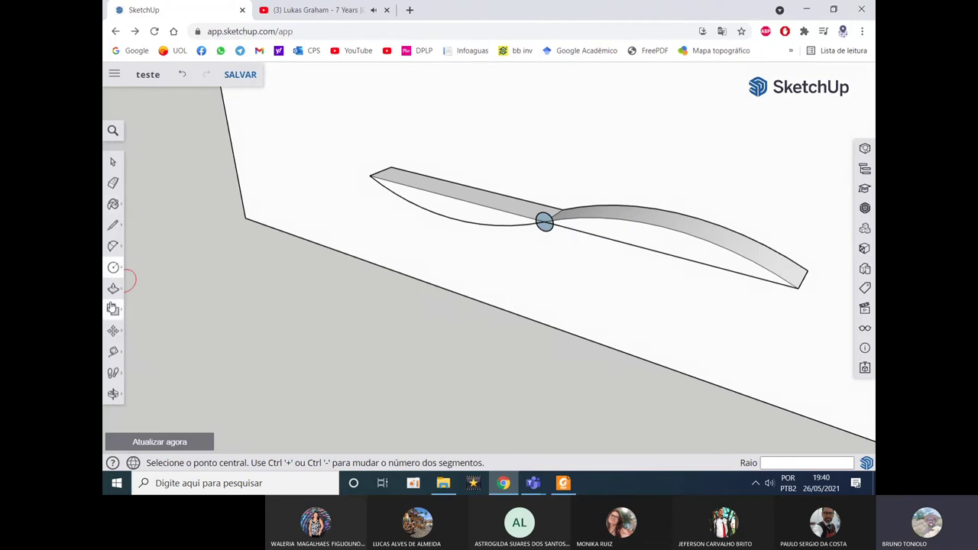
Step: Push/pull the small circle 50 mm into a cylinder and select it
click(113, 288)
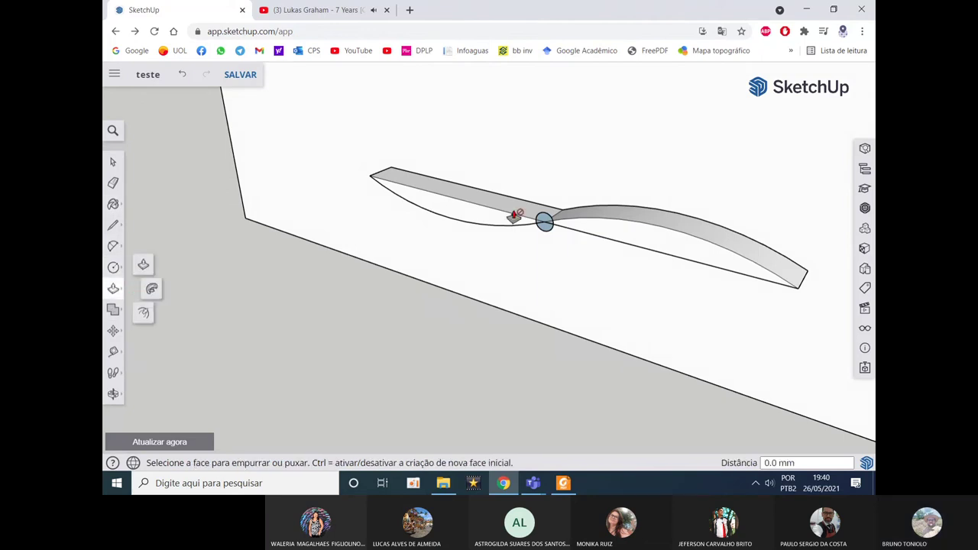
click(543, 220)
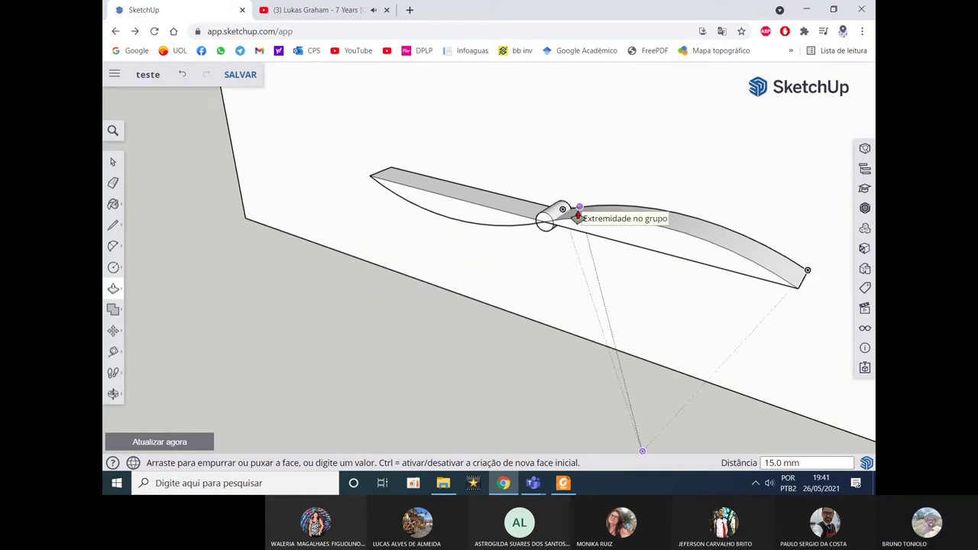
text(50)
key(Return)
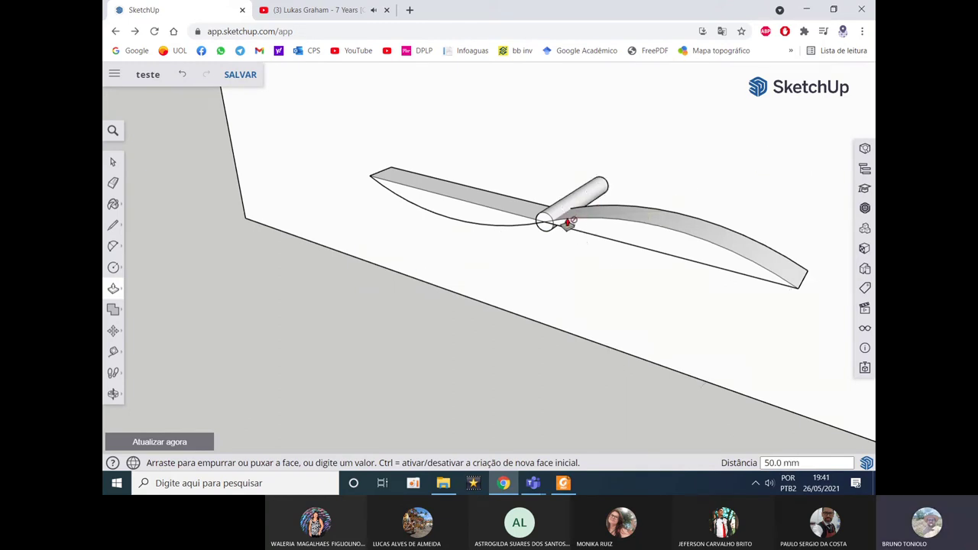
key(space)
click(566, 203)
right_click(565, 203)
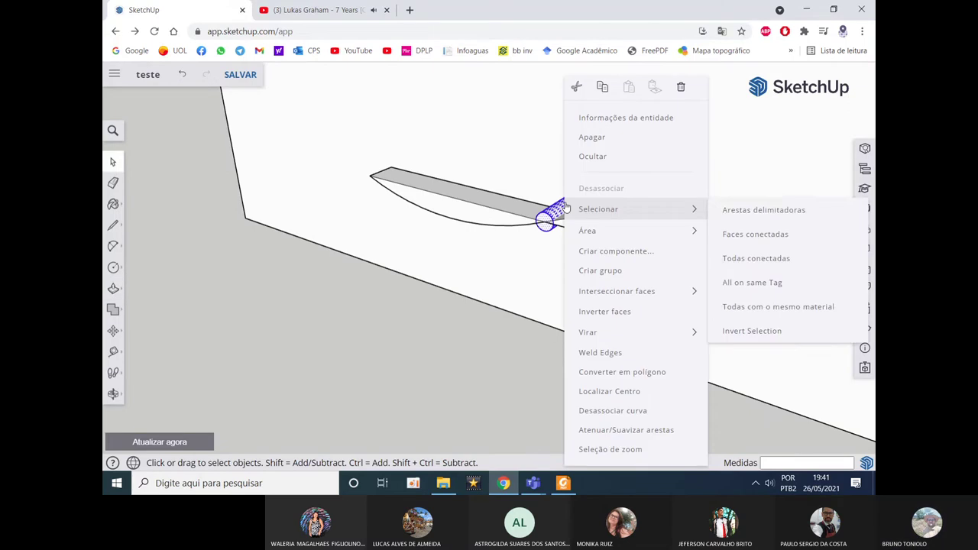
Step: Make the cylinder its own group with Criar grupo
click(590, 273)
click(556, 231)
middle_drag(550, 245, 247, 269)
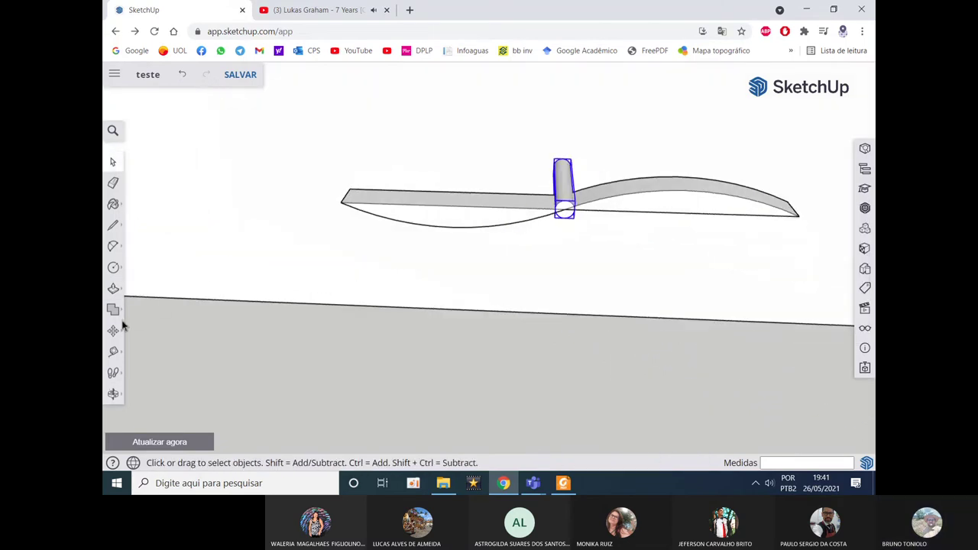
Step: Move the cylinder group to the left end of the handle strip
click(113, 330)
click(142, 329)
key(m)
click(563, 214)
mouse_move(374, 209)
middle_down()
mouse_move(375, 260)
mouse_move(370, 226)
mouse_move(366, 236)
middle_up()
click(375, 256)
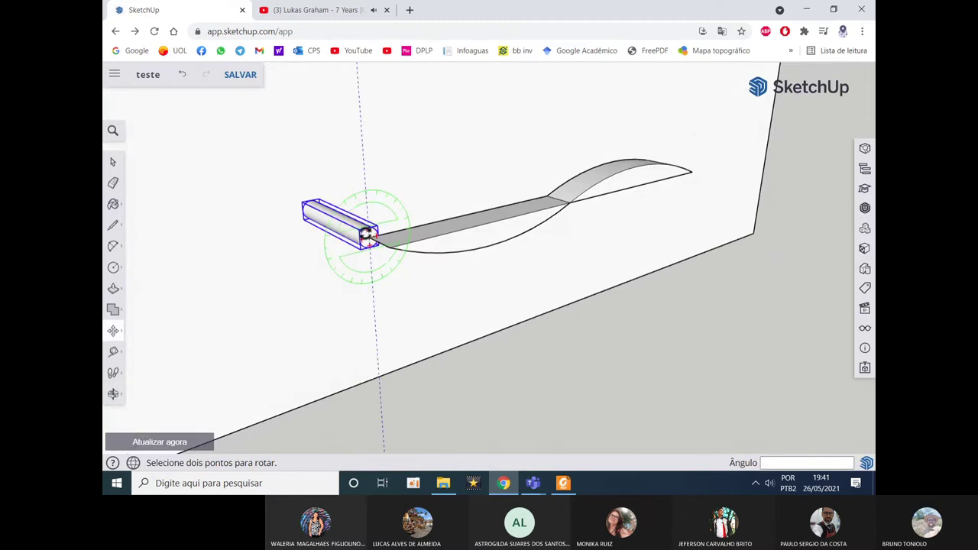
Step: Start rotating the cylinder about a pivot, then cancel the rotation
key(m)
click(113, 330)
click(151, 331)
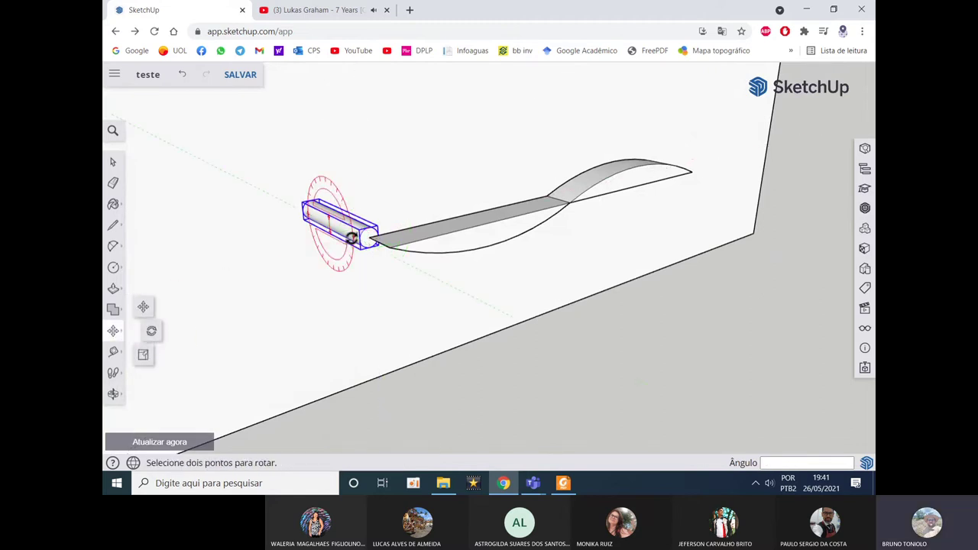
click(351, 238)
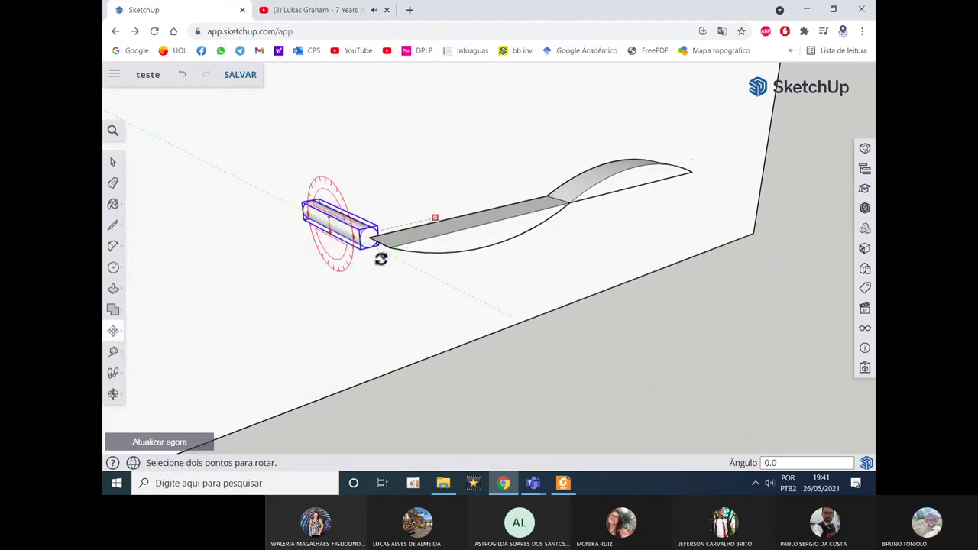
key(Escape)
Step: Orbit to a level frontal view of the handle strip with Move active
key(m)
key(q)
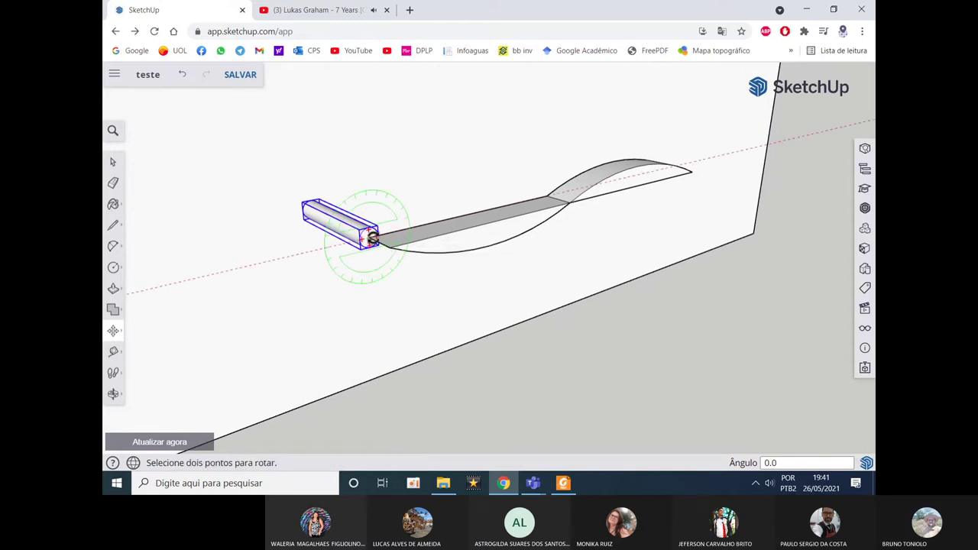
key(m)
middle_drag(383, 221, 328, 178)
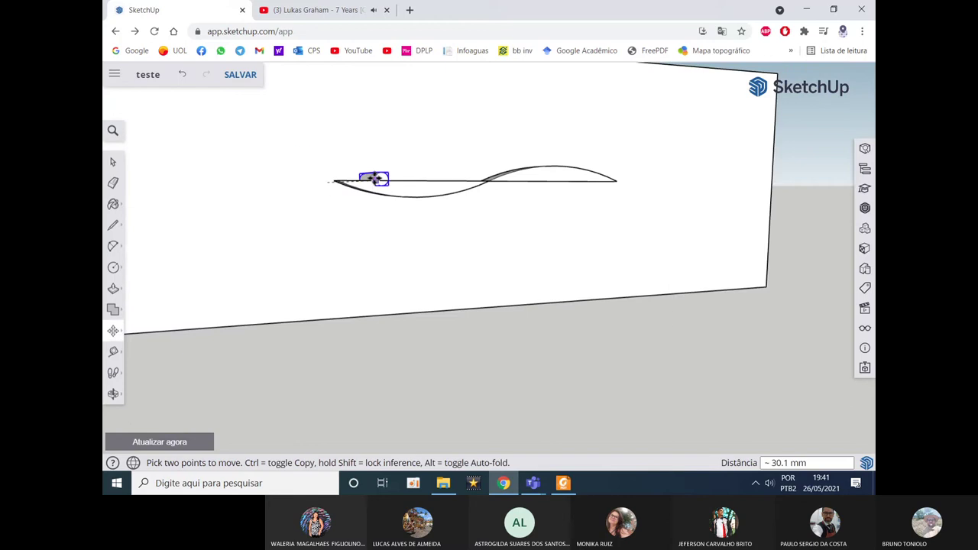
mouse_move(413, 184)
middle_down()
mouse_move(319, 229)
mouse_move(405, 234)
mouse_move(455, 272)
middle_up()
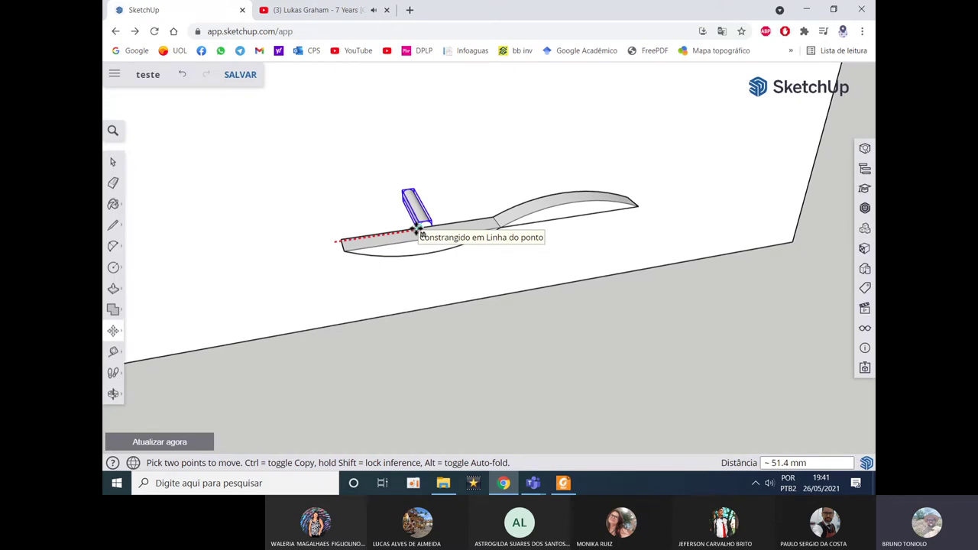
mouse_move(420, 232)
middle_down()
mouse_move(415, 219)
mouse_move(436, 219)
middle_up()
scroll(428, 224, up, 3)
key(q)
key(m)
scroll(405, 227, up, 2)
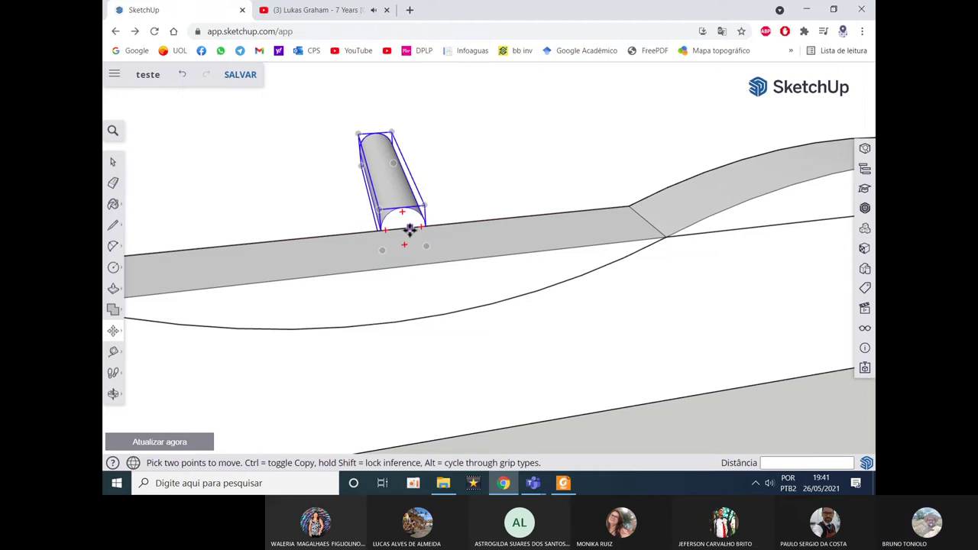
scroll(337, 232, down, 2)
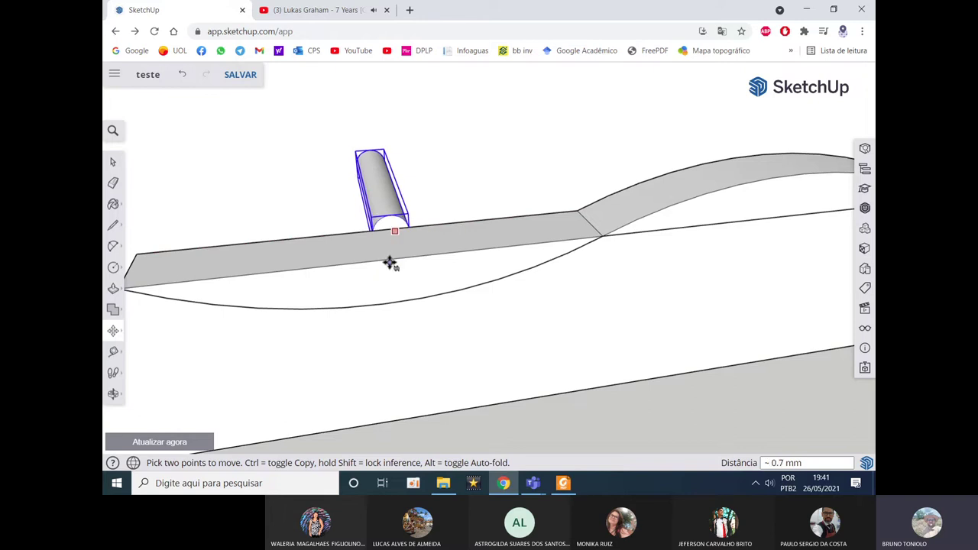
Step: Shift the cylinder 5 mm onto the left part of the strip and check its placement
middle_drag(390, 263, 578, 285)
scroll(522, 290, up, 3)
scroll(521, 295, up, 2)
middle_drag(522, 295, 572, 247)
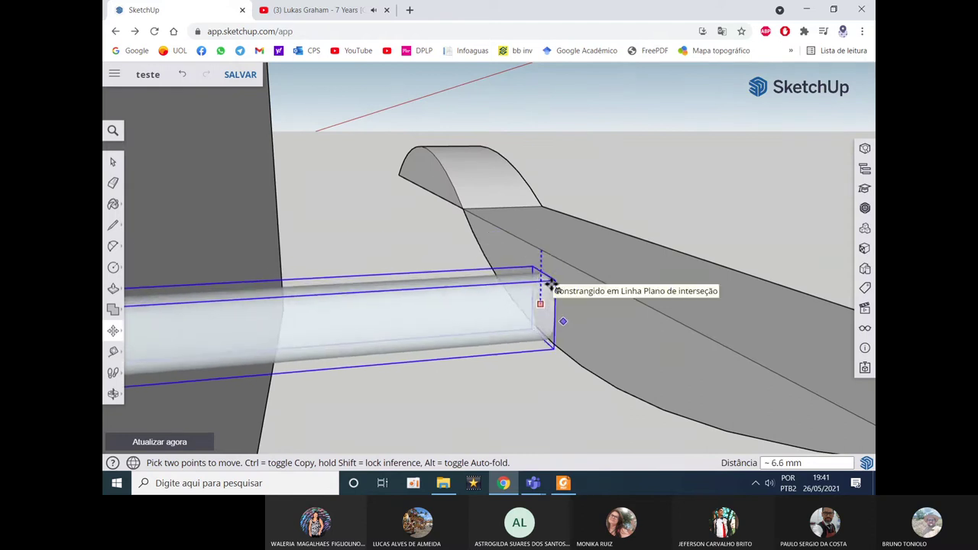
scroll(546, 291, up, 1)
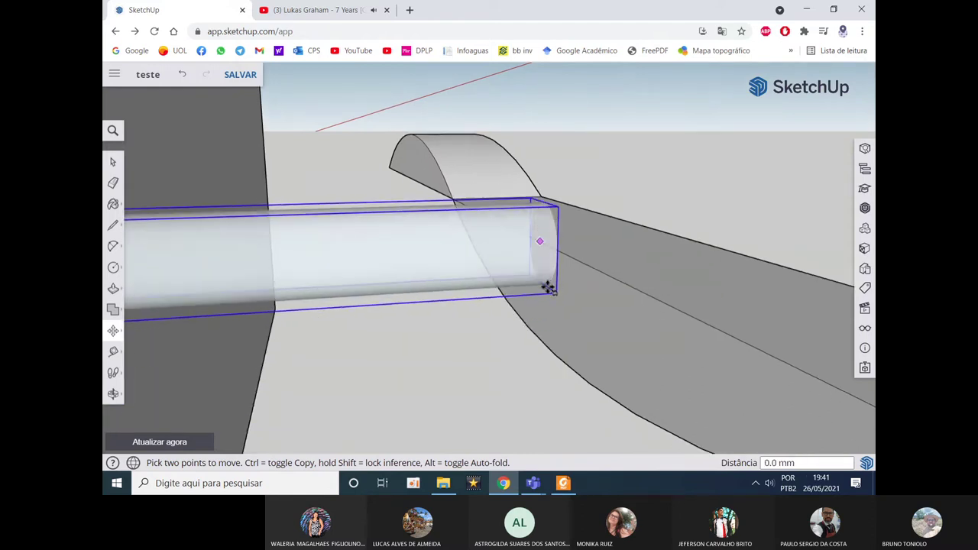
text(5)
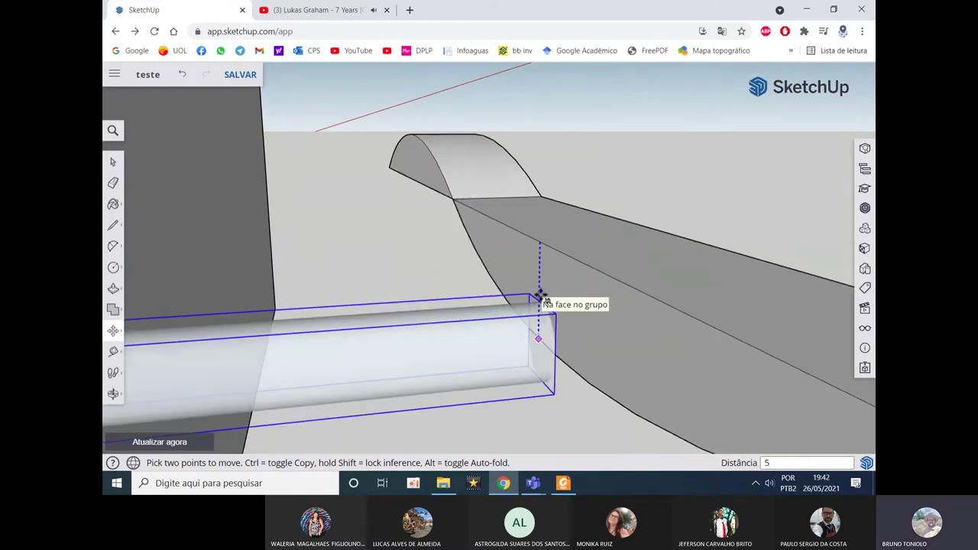
key(Return)
mouse_move(552, 290)
middle_down()
mouse_move(487, 309)
mouse_move(535, 262)
mouse_move(626, 255)
mouse_move(459, 297)
mouse_move(478, 268)
mouse_move(466, 291)
middle_up()
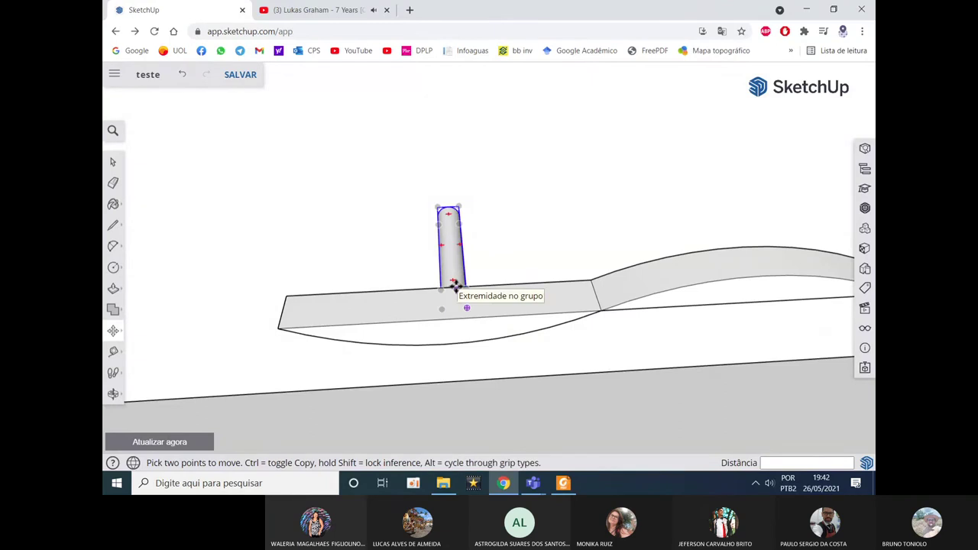
click(454, 287)
Step: Copy the cylinder about 220 mm onto the handle's right half as a second post
key(ctrl)
mouse_move(543, 283)
middle_down()
mouse_move(778, 277)
mouse_move(520, 234)
middle_up()
mouse_move(659, 178)
middle_down()
mouse_move(419, 186)
mouse_move(336, 215)
mouse_move(530, 135)
mouse_move(677, 158)
mouse_move(424, 205)
middle_up()
scroll(531, 135, down, 2)
scroll(438, 202, down, 2)
scroll(443, 198, up, 2)
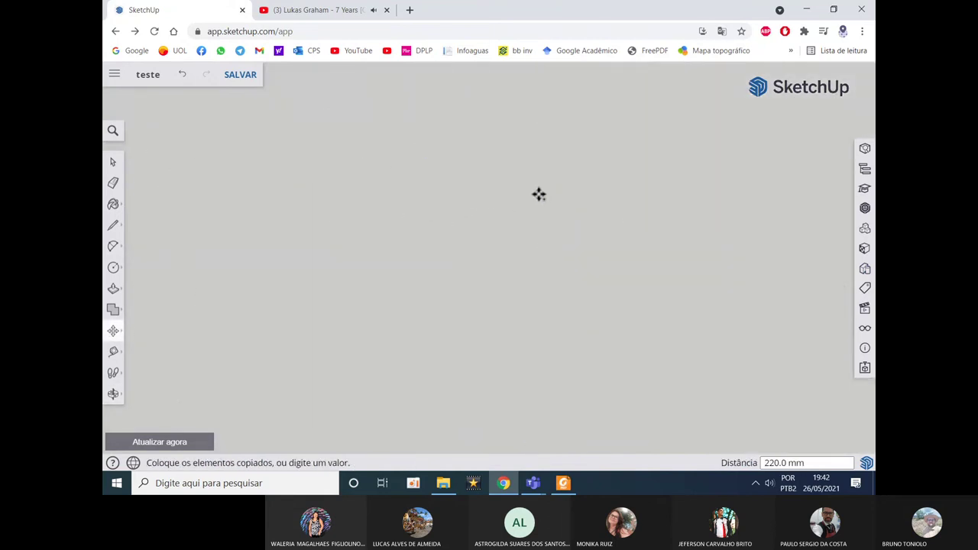
scroll(527, 194, down, 2)
scroll(570, 194, up, 2)
scroll(679, 203, up, 1)
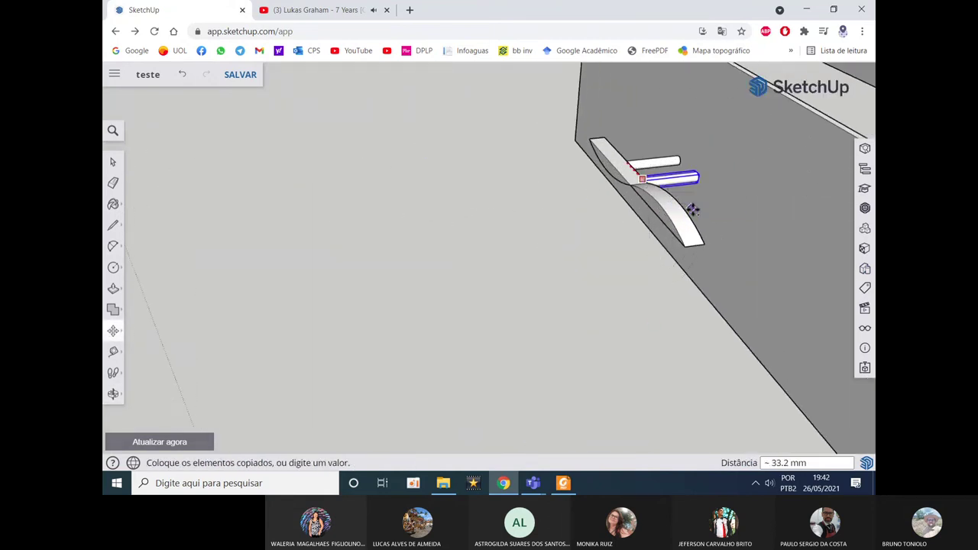
mouse_move(693, 221)
middle_down()
mouse_move(627, 167)
mouse_move(769, 127)
middle_up()
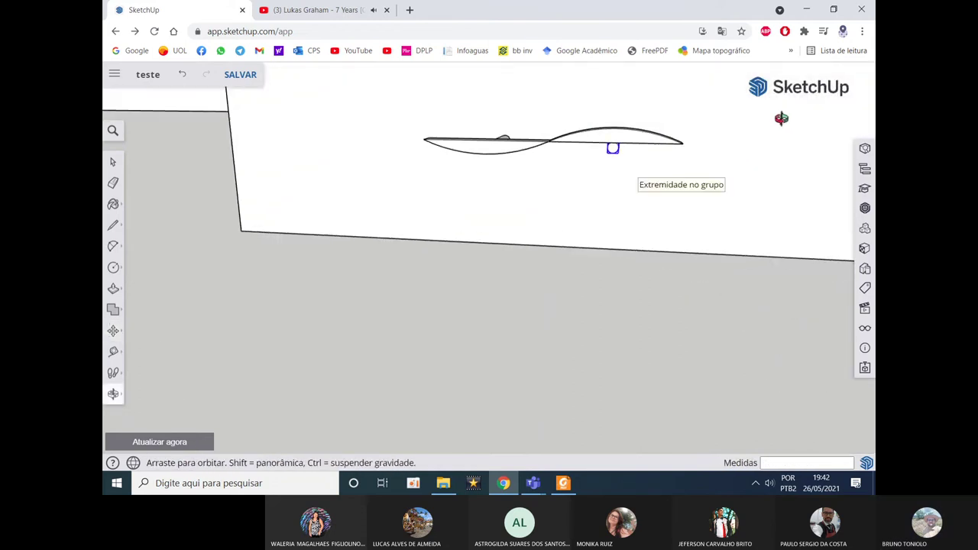
middle_drag(589, 171, 573, 212)
mouse_move(631, 166)
middle_down()
mouse_move(537, 191)
mouse_move(579, 158)
mouse_move(563, 192)
middle_up()
scroll(537, 190, up, 5)
Step: Move the copied handle cylinder 7 mm into position
key(q)
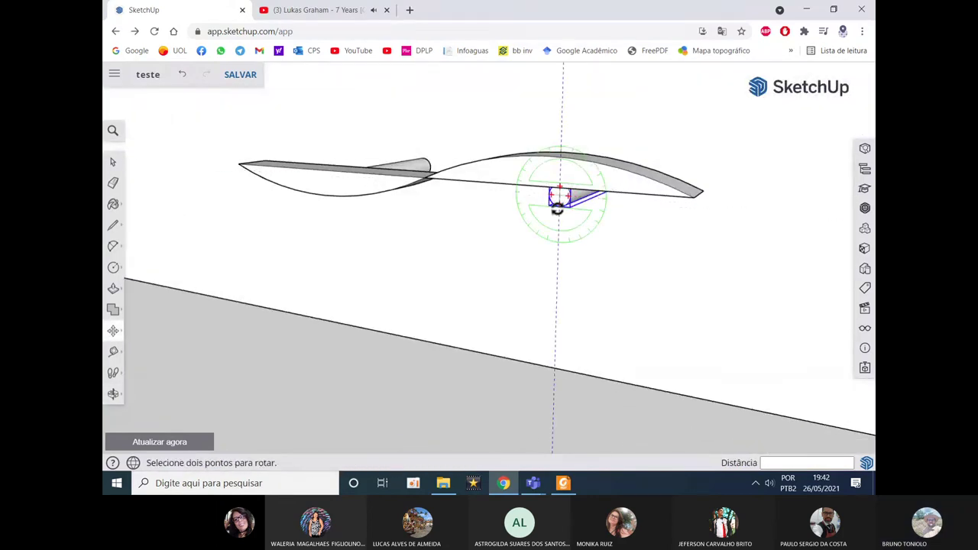
key(m)
click(557, 191)
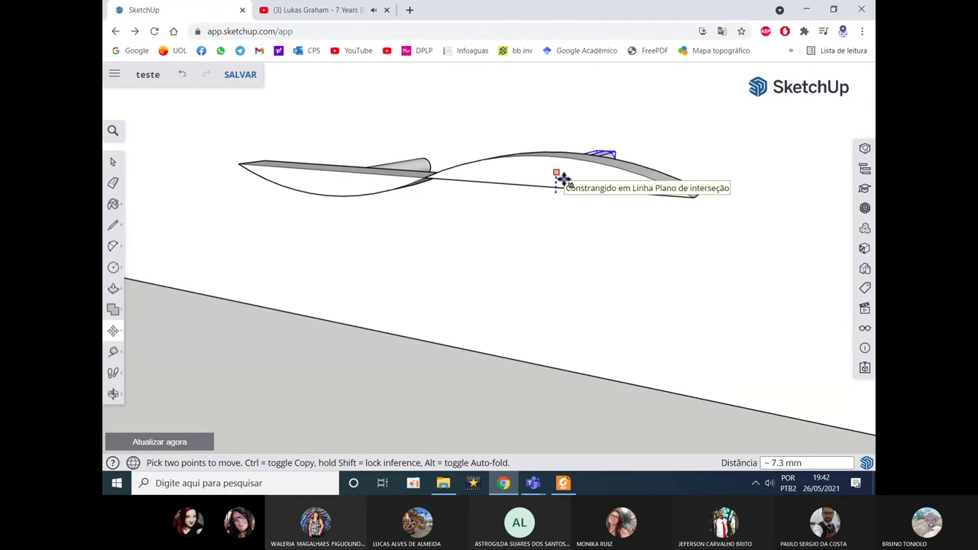
text(7.5)
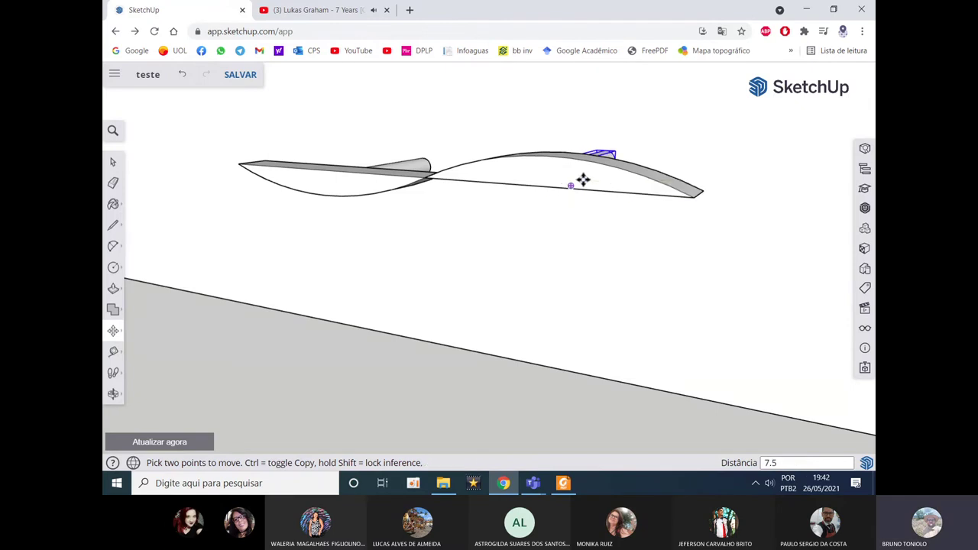
key(Return)
Step: Nudge the two handle parts 2 mm each so both posts reach the drawer front
mouse_move(563, 179)
middle_down()
mouse_move(482, 344)
mouse_move(417, 253)
mouse_move(589, 186)
mouse_move(718, 163)
mouse_move(530, 164)
middle_up()
scroll(581, 175, up, 2)
scroll(573, 176, up, 2)
scroll(573, 177, up, 2)
scroll(550, 168, up, 2)
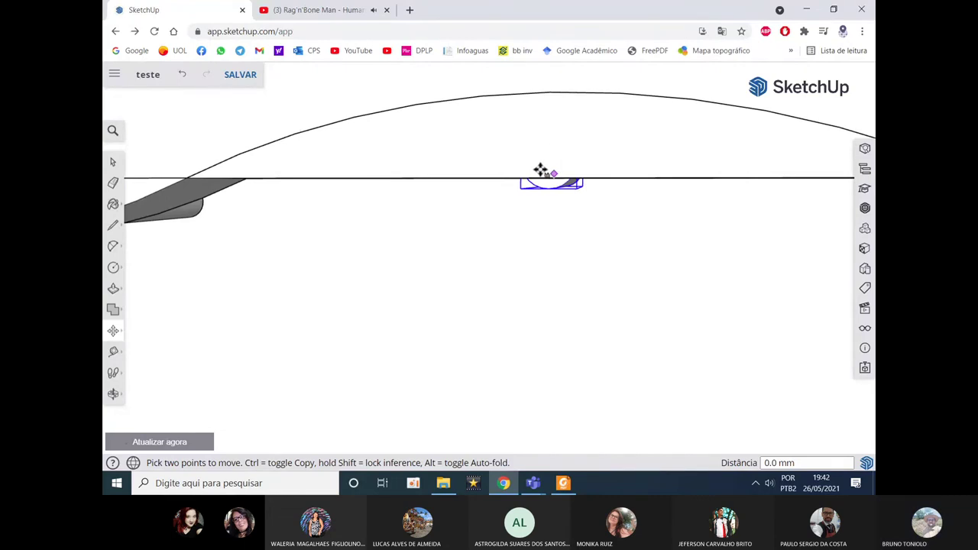
text(2)
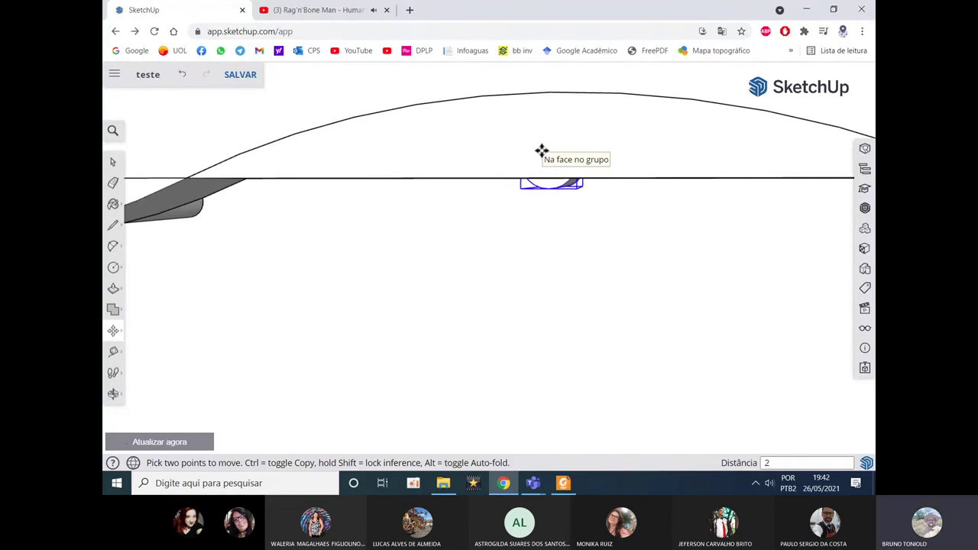
key(Return)
scroll(519, 237, down, 2)
click(539, 226)
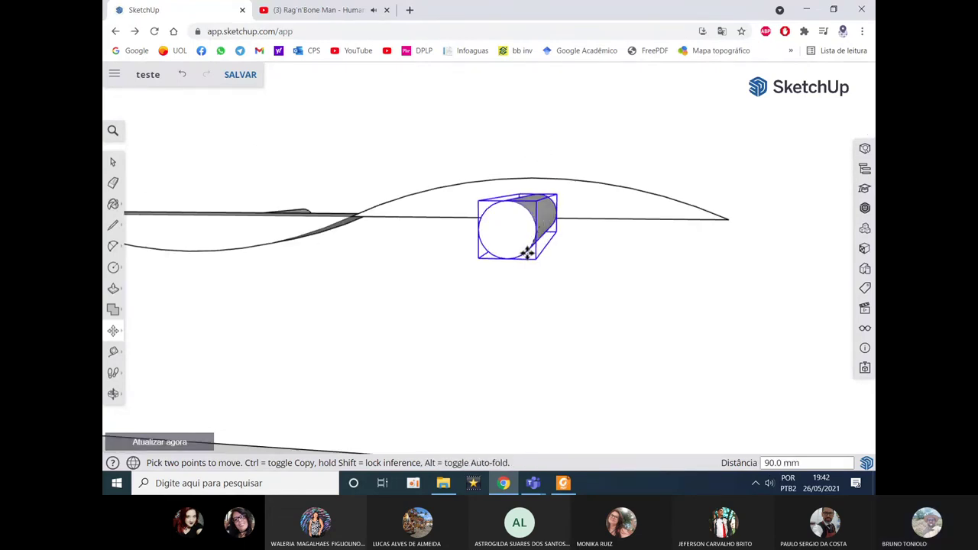
text(2)
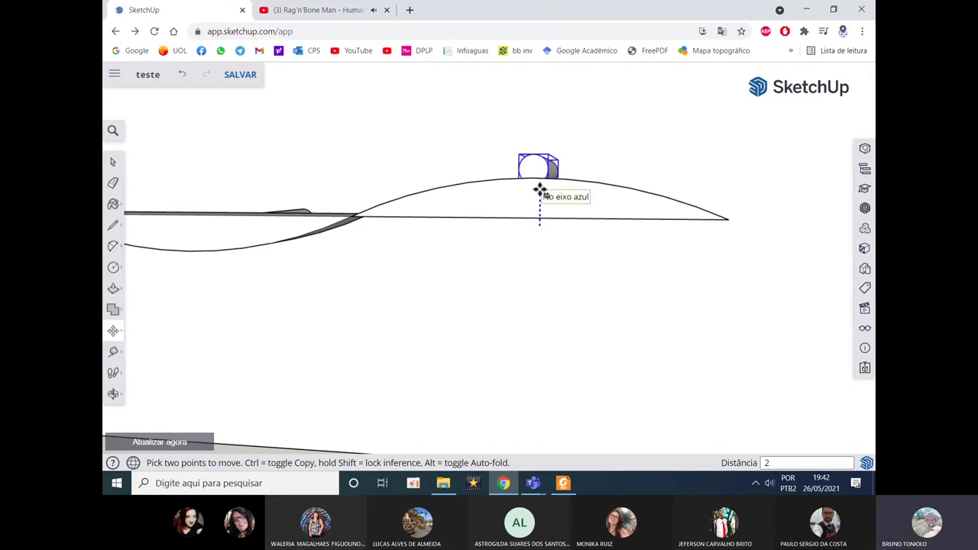
key(Return)
Step: Inspect the handle and drawer from several angles, then bring up the wardrobe PDF drawing
mouse_move(512, 230)
middle_down()
mouse_move(348, 212)
mouse_move(649, 180)
middle_up()
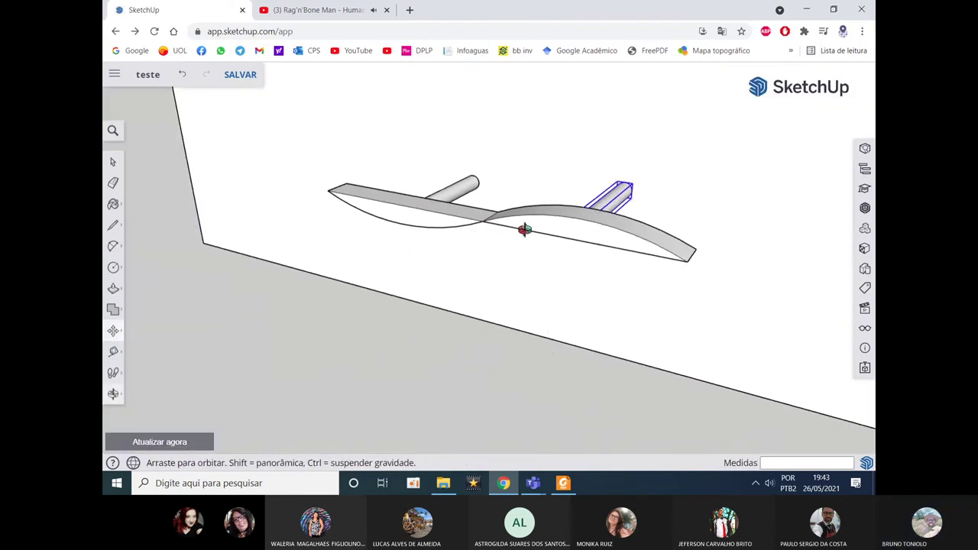
scroll(566, 219, down, 3)
scroll(502, 245, down, 5)
key(space)
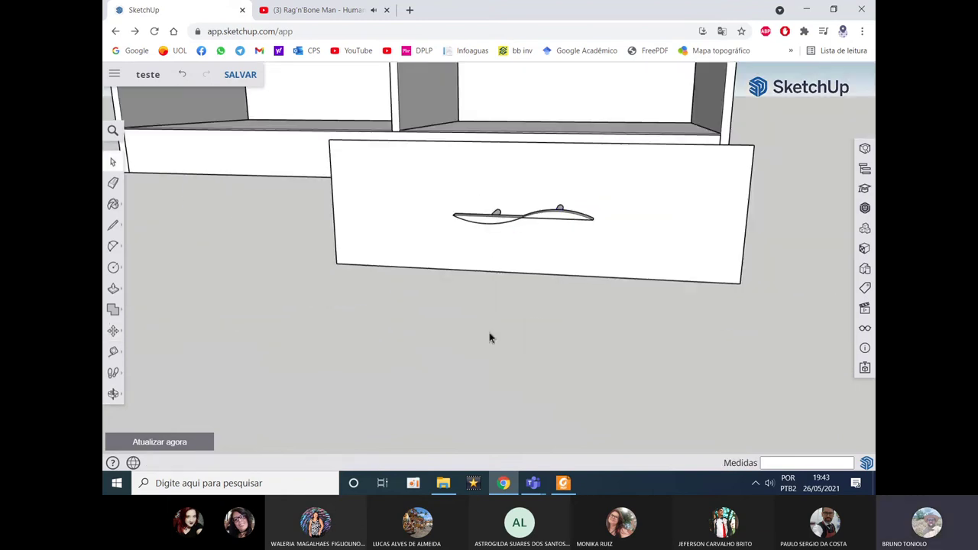
scroll(515, 296, down, 3)
scroll(513, 295, up, 4)
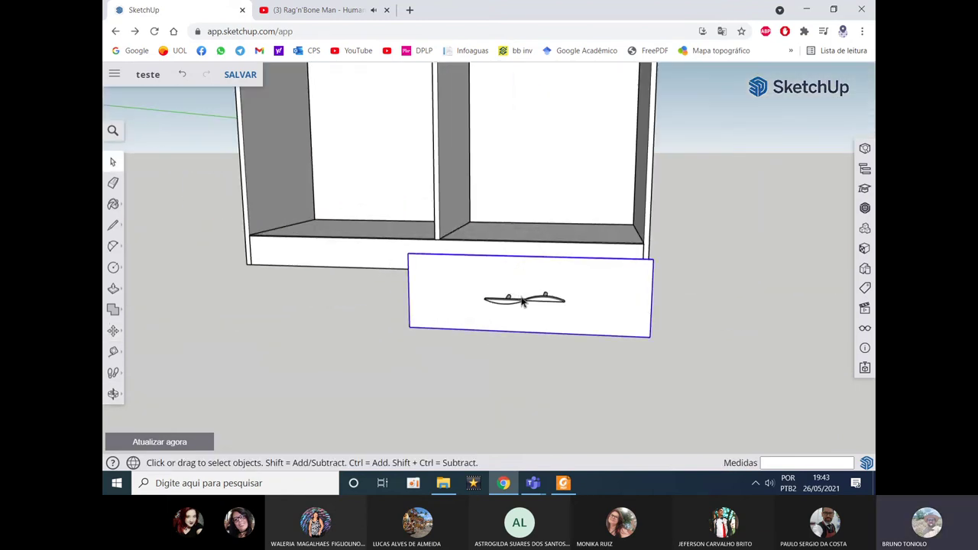
scroll(522, 301, up, 3)
mouse_move(523, 302)
middle_down()
mouse_move(475, 378)
mouse_move(500, 277)
middle_up()
scroll(500, 277, down, 2)
scroll(537, 310, down, 3)
middle_drag(537, 309, 436, 305)
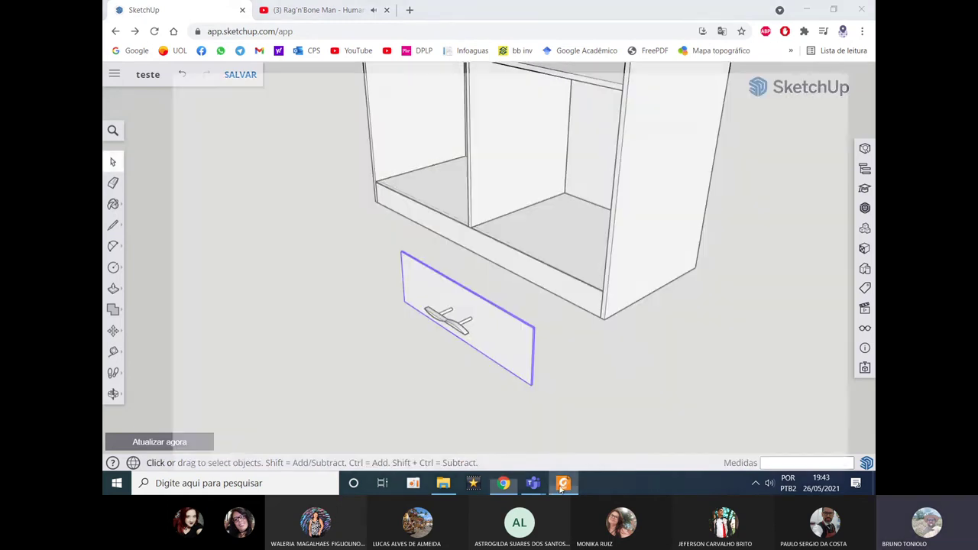
click(563, 483)
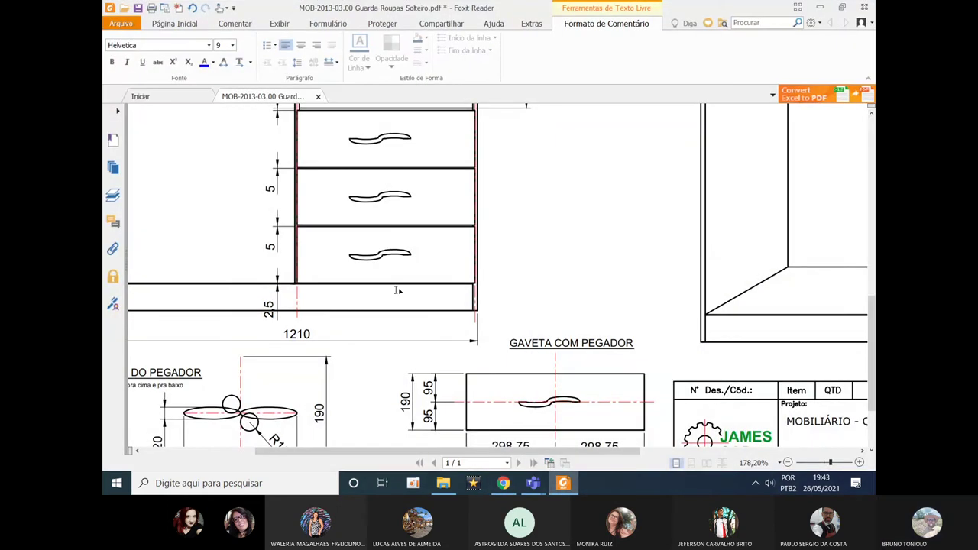
Step: Scroll the PDF to the drawer elevation showing the 5 and 7.5 gaps
scroll(361, 285, up, 1)
scroll(361, 285, up, 1)
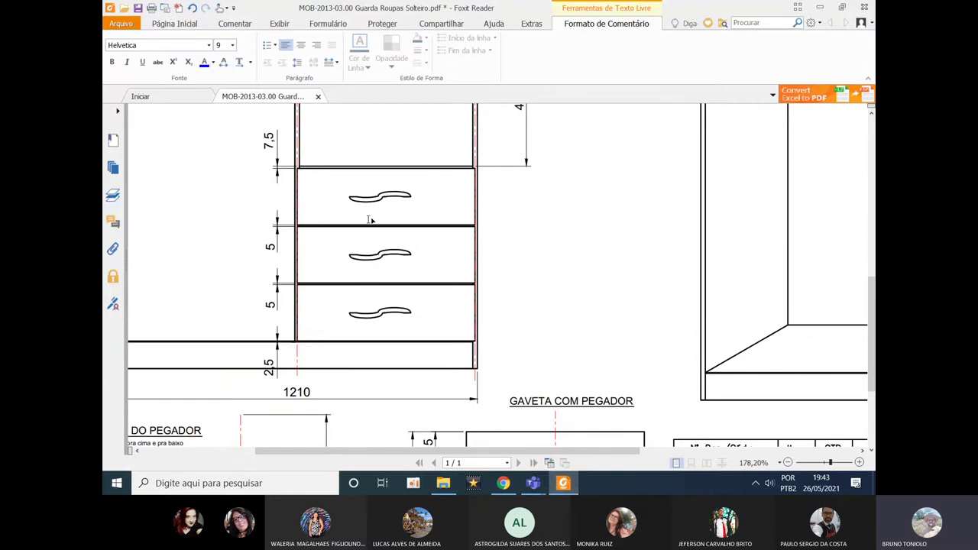
scroll(364, 200, up, 1)
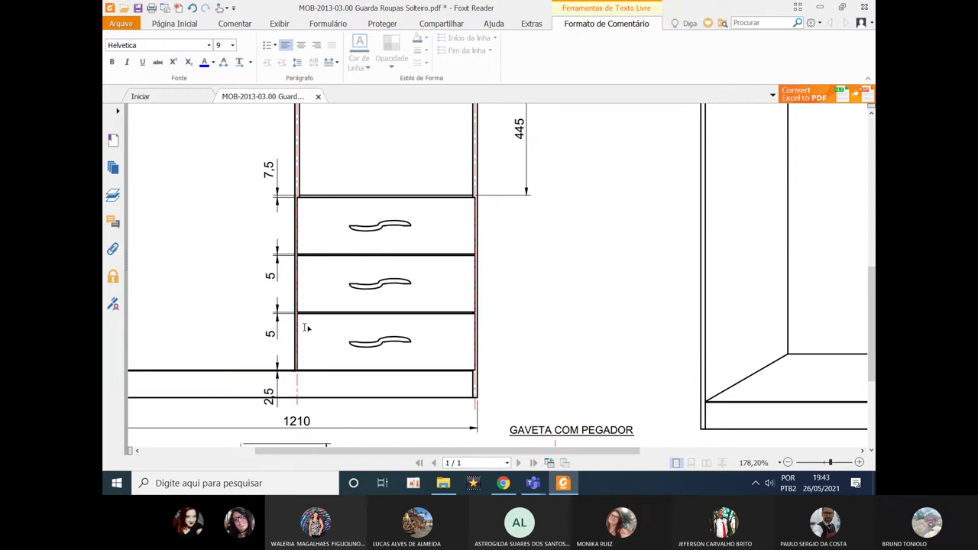
Step: Minimize the PDF and look over the cabinet and drawer front in SketchUp
click(817, 9)
mouse_move(489, 314)
middle_down()
mouse_move(502, 295)
mouse_move(350, 324)
middle_up()
scroll(553, 273, up, 3)
scroll(504, 288, up, 2)
mouse_move(506, 279)
middle_down()
mouse_move(716, 225)
mouse_move(599, 401)
mouse_move(674, 212)
mouse_move(589, 313)
middle_up()
scroll(514, 330, down, 2)
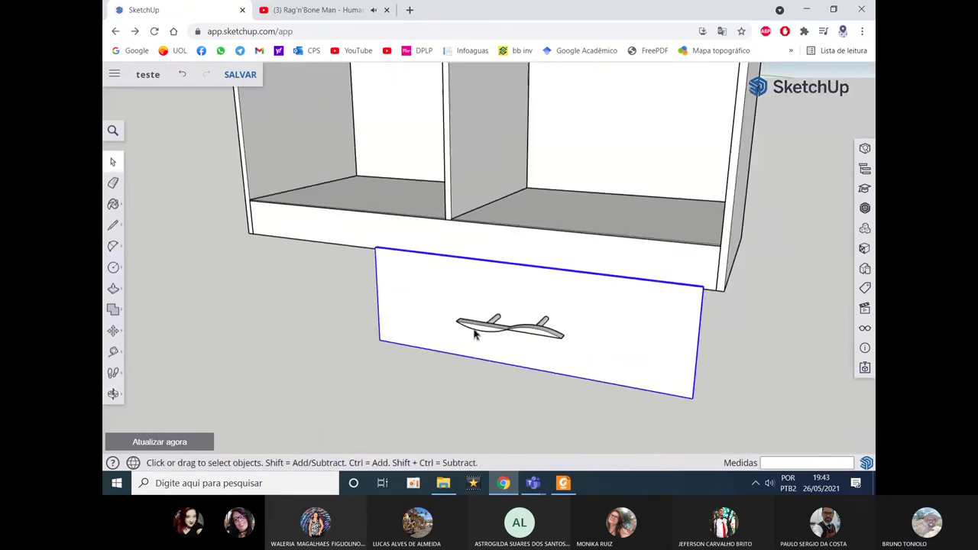
Step: Group the drawer front together with its curved handle using Criar grupo
middle_drag(515, 302, 490, 322)
drag(339, 253, 680, 435)
right_click(595, 380)
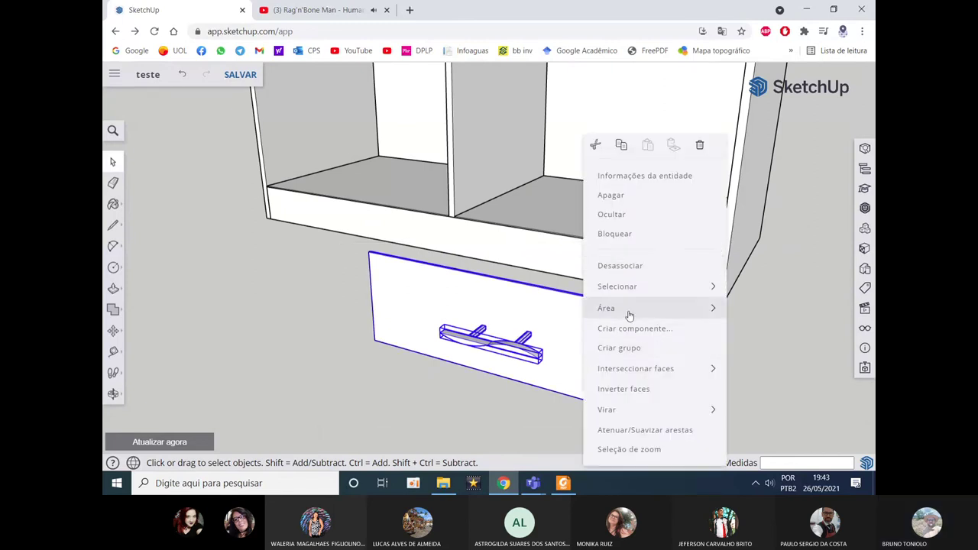
click(625, 347)
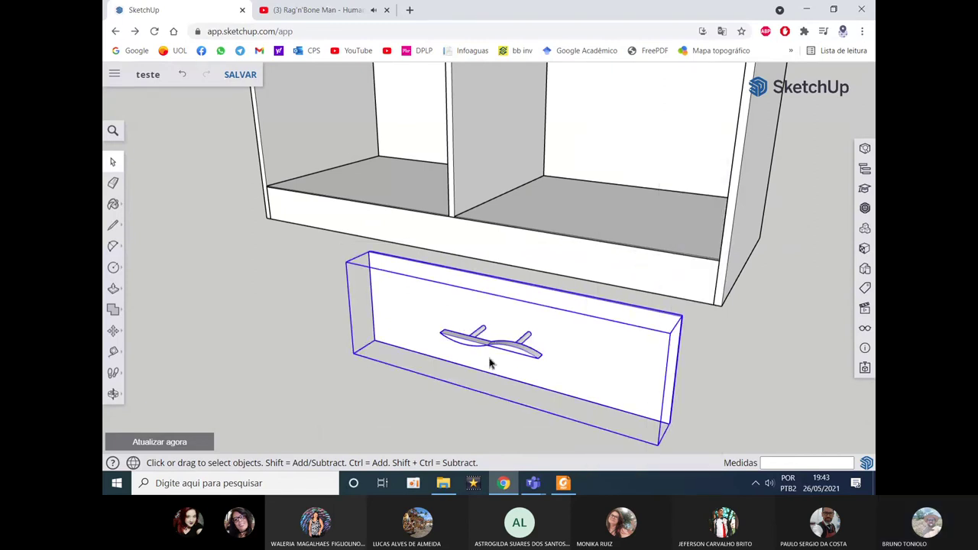
Step: Start moving the drawer group from its corner toward the cabinet's drawer opening
click(114, 331)
click(344, 338)
mouse_move(344, 338)
middle_down()
mouse_move(451, 223)
mouse_move(511, 199)
middle_up()
scroll(511, 199, up, 3)
scroll(533, 188, up, 3)
click(482, 224)
scroll(482, 224, down, 5)
mouse_move(454, 227)
middle_down()
mouse_move(300, 347)
mouse_move(354, 371)
middle_up()
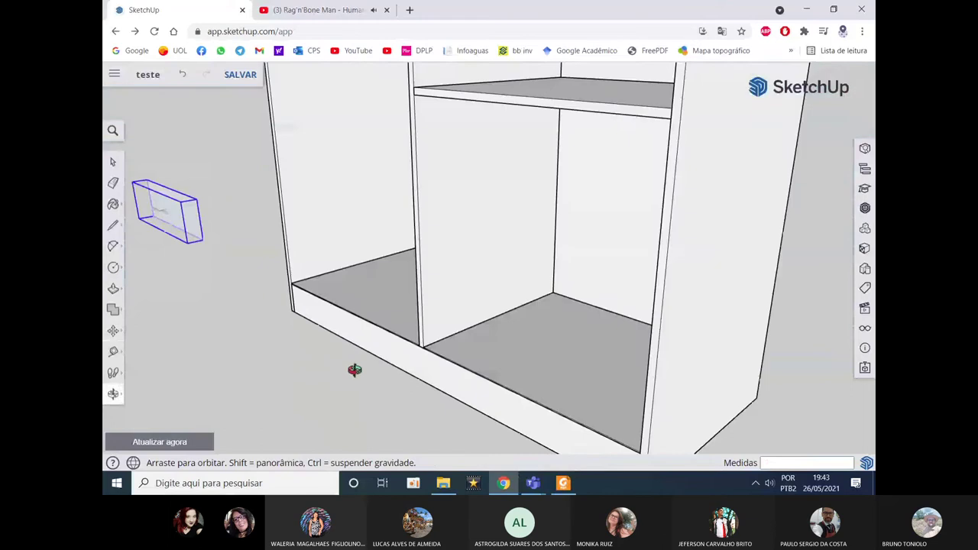
scroll(497, 366, up, 3)
scroll(579, 341, up, 3)
middle_drag(591, 386, 638, 387)
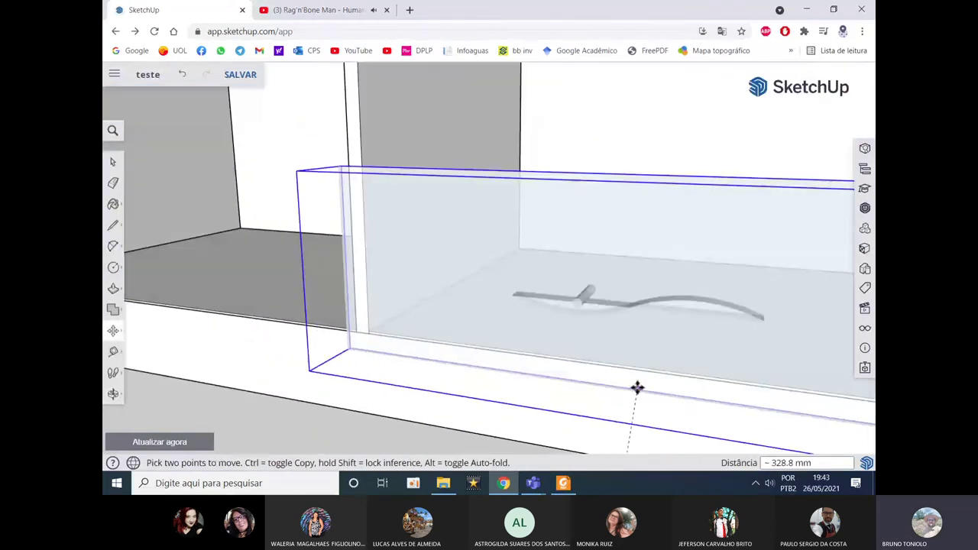
Step: Drop the drawer into the cabinet opening and view it from the front
click(657, 368)
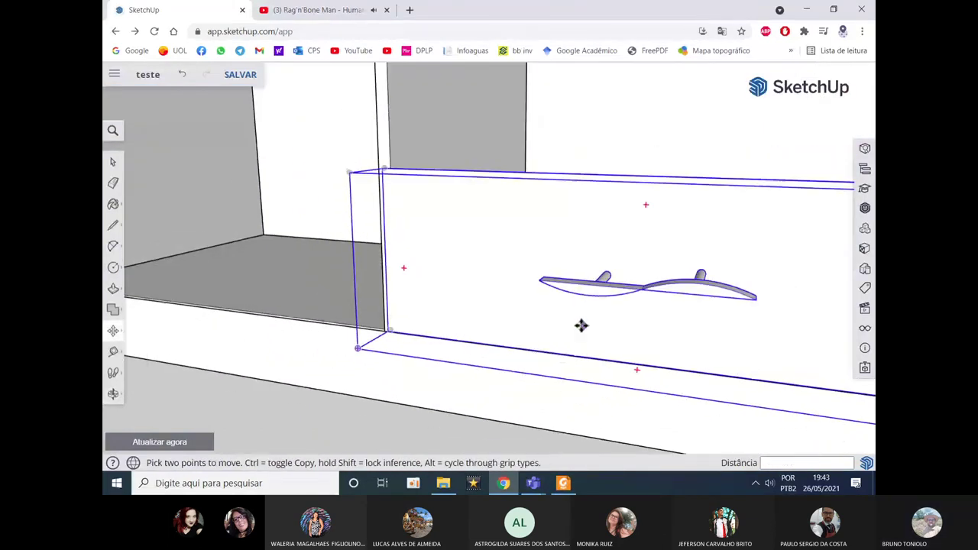
middle_drag(581, 325, 637, 288)
scroll(638, 288, up, 3)
scroll(808, 221, up, 5)
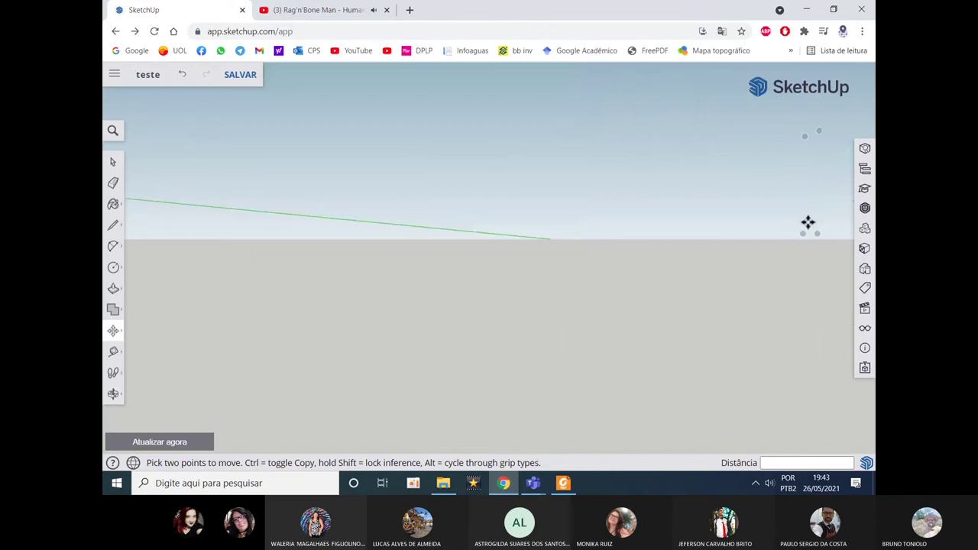
scroll(773, 227, down, 3)
mouse_move(694, 245)
middle_down()
mouse_move(505, 248)
mouse_move(529, 265)
middle_up()
Step: Copy the drawer upward with Move and Ctrl to stack a second drawer
key(m)
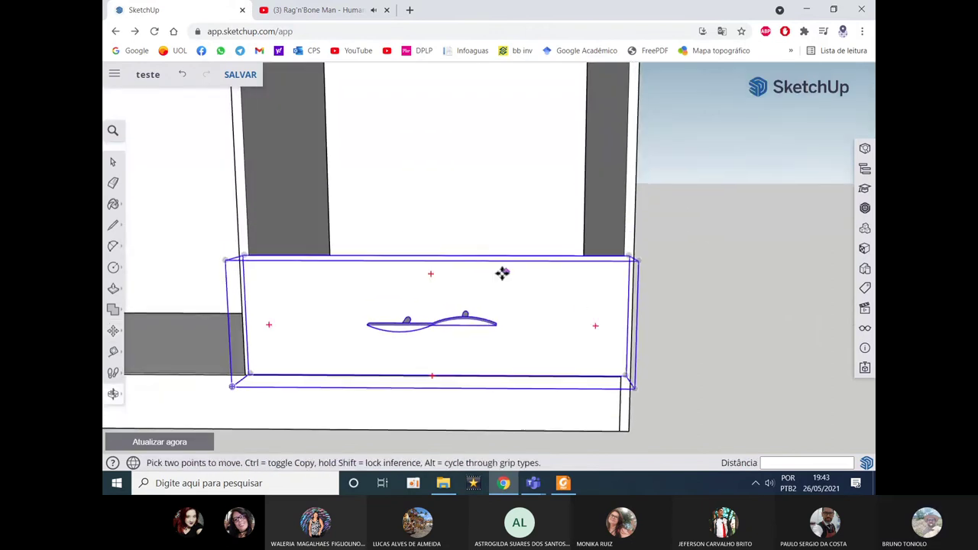
mouse_move(417, 303)
middle_down()
mouse_move(390, 306)
mouse_move(410, 326)
middle_up()
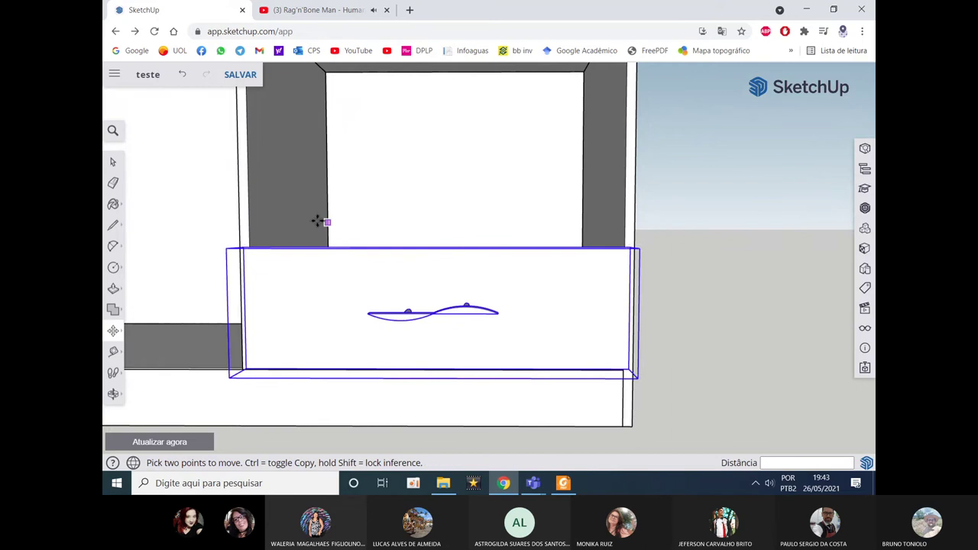
scroll(433, 373, up, 2)
scroll(433, 371, up, 3)
scroll(432, 372, up, 3)
mouse_move(423, 360)
middle_down()
mouse_move(434, 319)
mouse_move(400, 400)
mouse_move(444, 341)
middle_up()
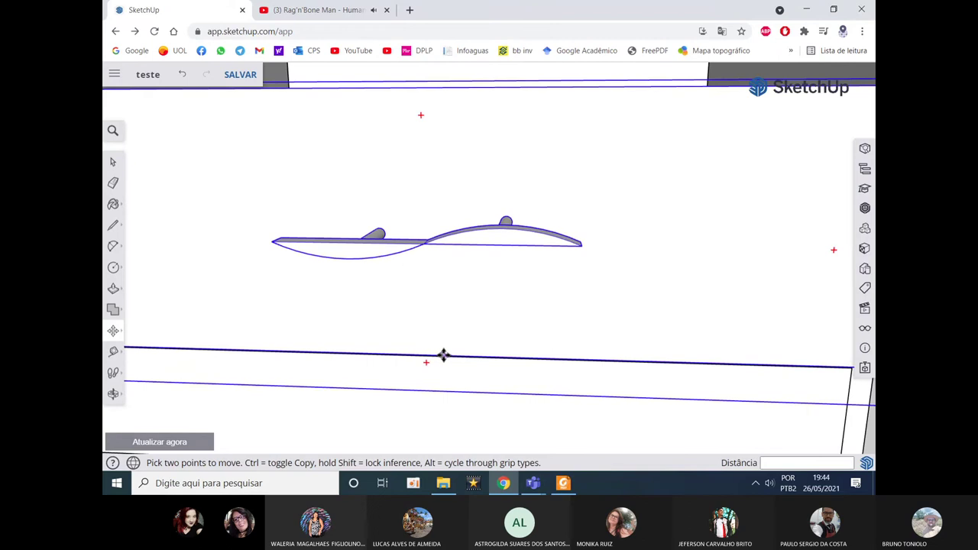
key(ctrl)
click(443, 355)
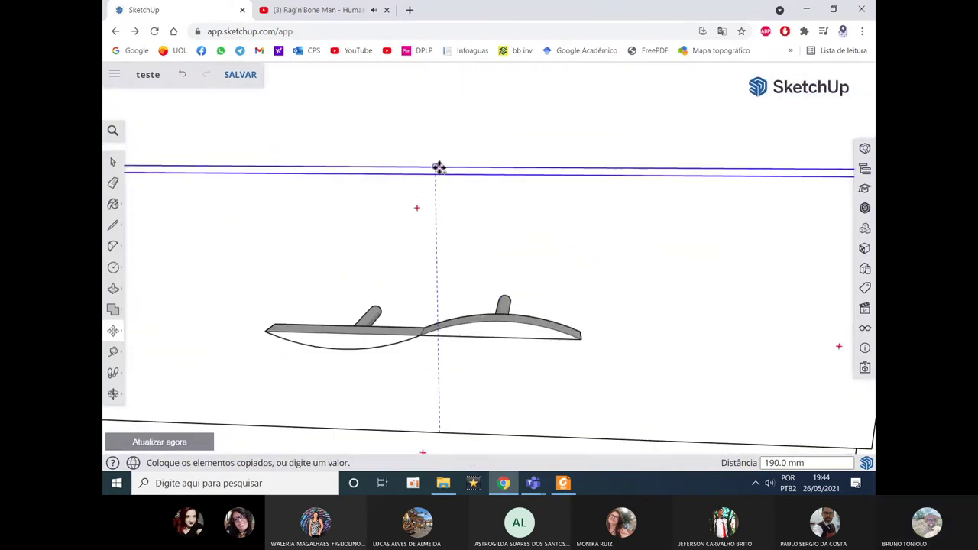
mouse_move(435, 169)
middle_down()
mouse_move(444, 293)
mouse_move(435, 262)
mouse_move(297, 318)
middle_up()
key(space)
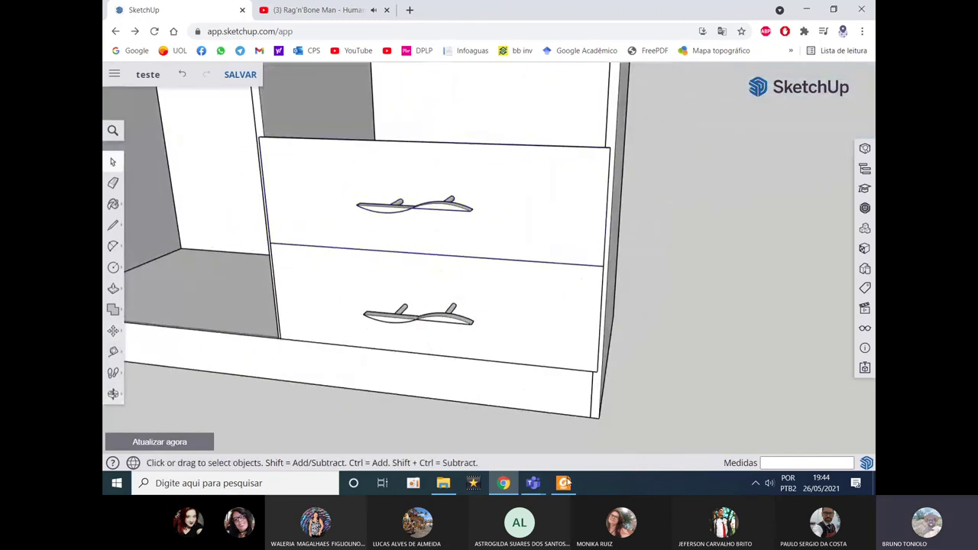
Step: Check the PDF, then move the upper drawer 5 mm to leave the gap
click(563, 483)
click(562, 483)
click(461, 241)
click(113, 330)
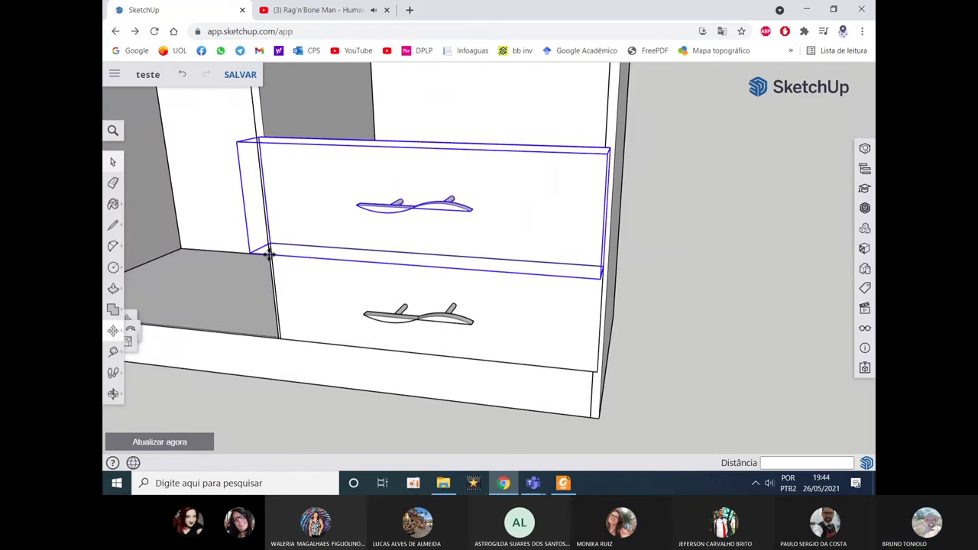
click(441, 170)
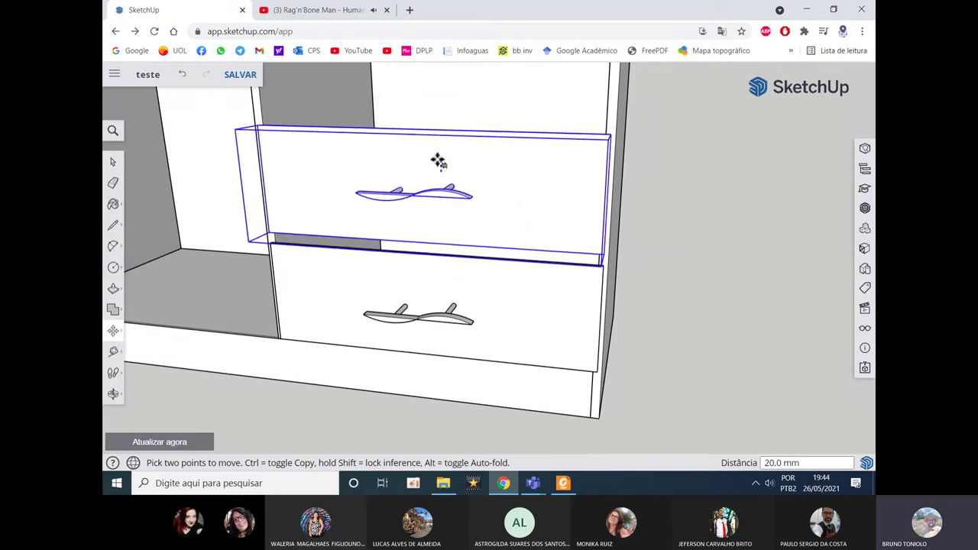
text(5)
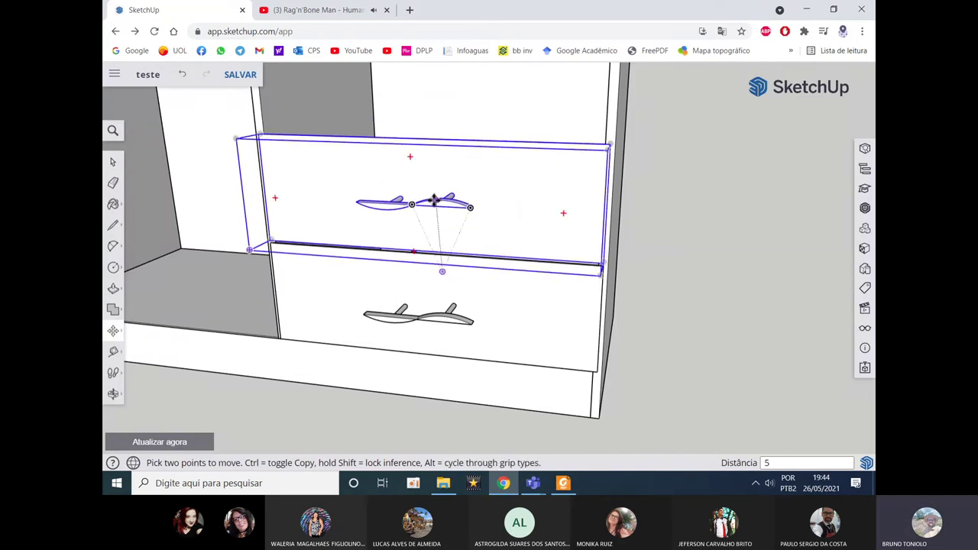
key(Return)
mouse_move(433, 200)
middle_down()
mouse_move(508, 211)
mouse_move(633, 173)
middle_up()
click(634, 173)
key(Escape)
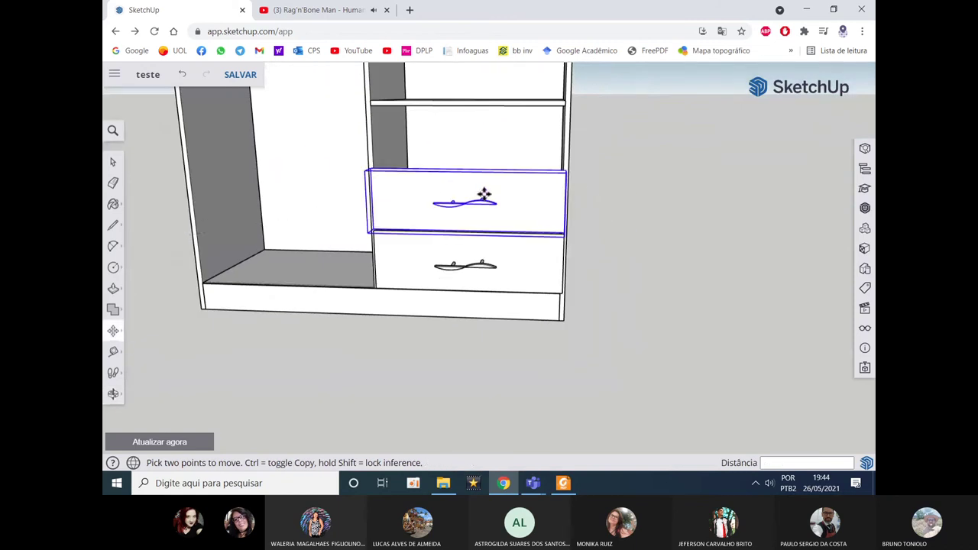
Step: Reselect the upper drawer and reactivate Move to place another copy
scroll(478, 193, up, 3)
key(space)
click(452, 216)
middle_drag(412, 222, 167, 308)
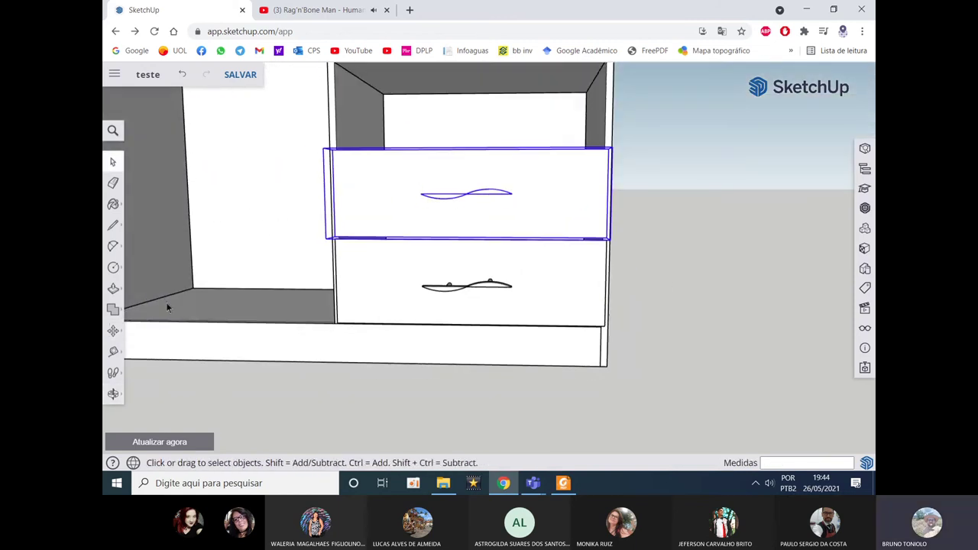
scroll(324, 227, up, 5)
drag(447, 204, 432, 197)
key(space)
click(113, 330)
scroll(340, 285, up, 3)
Step: Copy the drawer with Ctrl and Move to form the third drawer
click(341, 284)
key(ctrl)
scroll(318, 323, down, 3)
scroll(334, 155, up, 3)
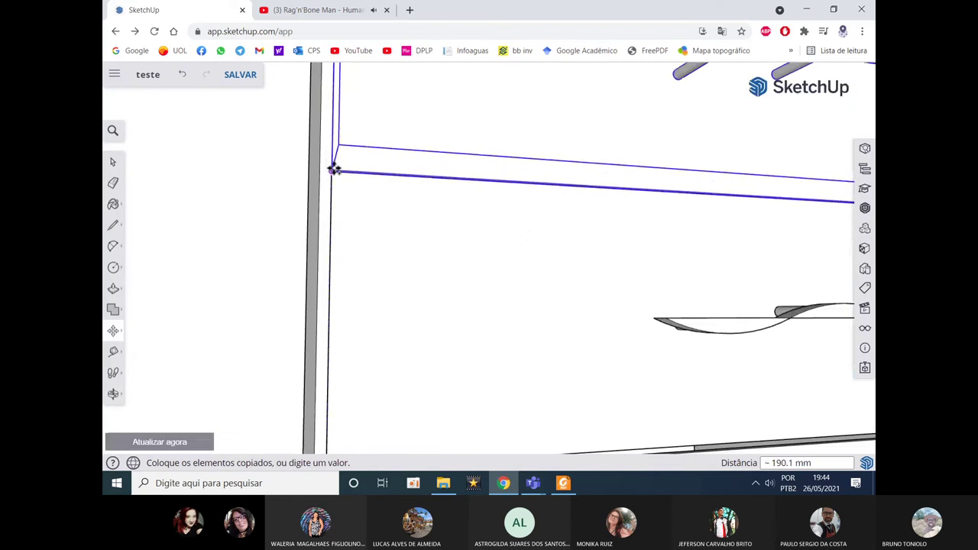
mouse_move(334, 169)
middle_down()
mouse_move(451, 206)
mouse_move(362, 183)
middle_up()
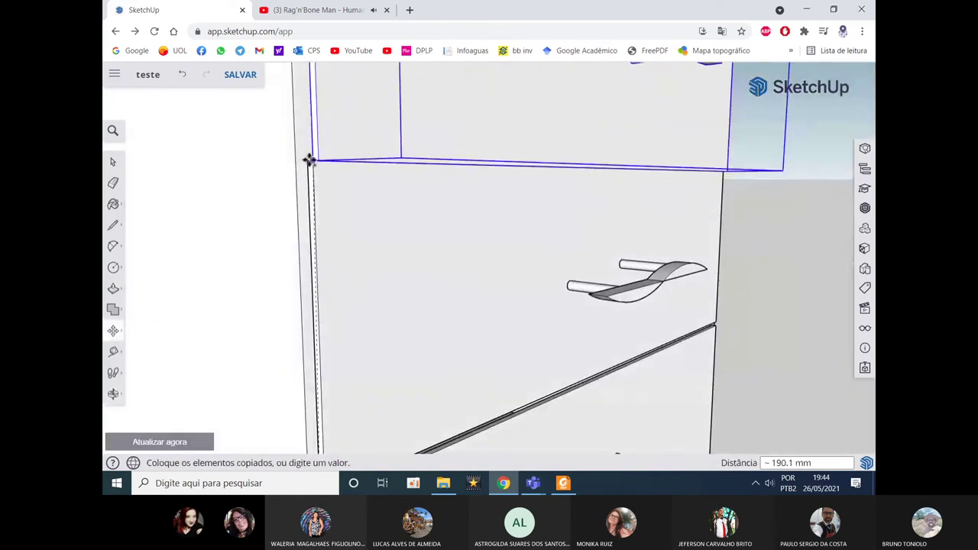
mouse_move(305, 159)
middle_down()
mouse_move(405, 192)
mouse_move(297, 182)
mouse_move(273, 161)
mouse_move(369, 247)
mouse_move(317, 172)
middle_up()
click(278, 164)
mouse_move(312, 376)
middle_down()
mouse_move(319, 413)
mouse_move(308, 388)
middle_up()
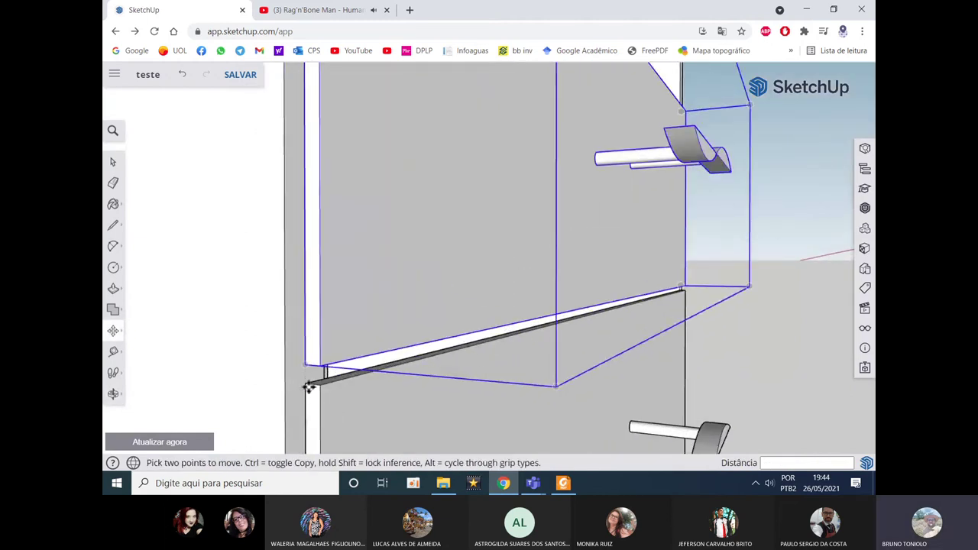
Step: Copy the curved handle onto the new drawer front
click(308, 386)
scroll(349, 367, down, 3)
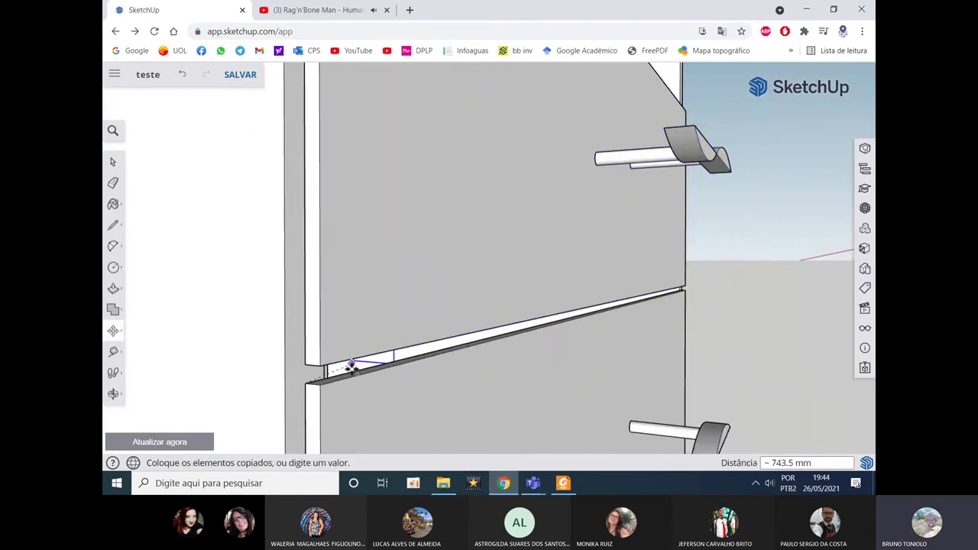
scroll(348, 107, up, 3)
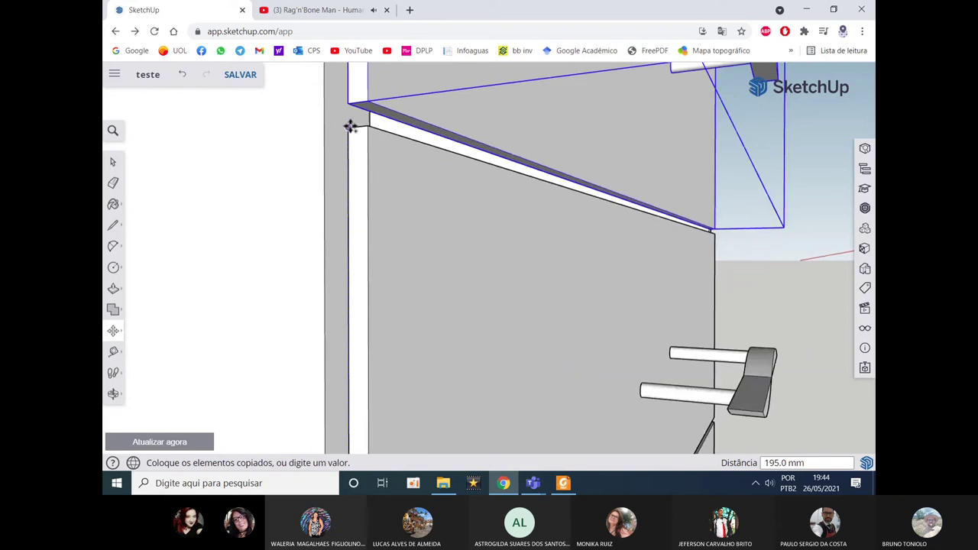
click(348, 133)
mouse_move(350, 192)
middle_down()
mouse_move(568, 169)
mouse_move(269, 247)
mouse_move(371, 172)
middle_up()
Step: Return to selection and orbit to a frontal view of the whole wardrobe
key(space)
scroll(657, 217, down, 5)
middle_drag(560, 328, 574, 214)
scroll(580, 201, up, 3)
scroll(522, 244, up, 2)
middle_drag(522, 245, 520, 158)
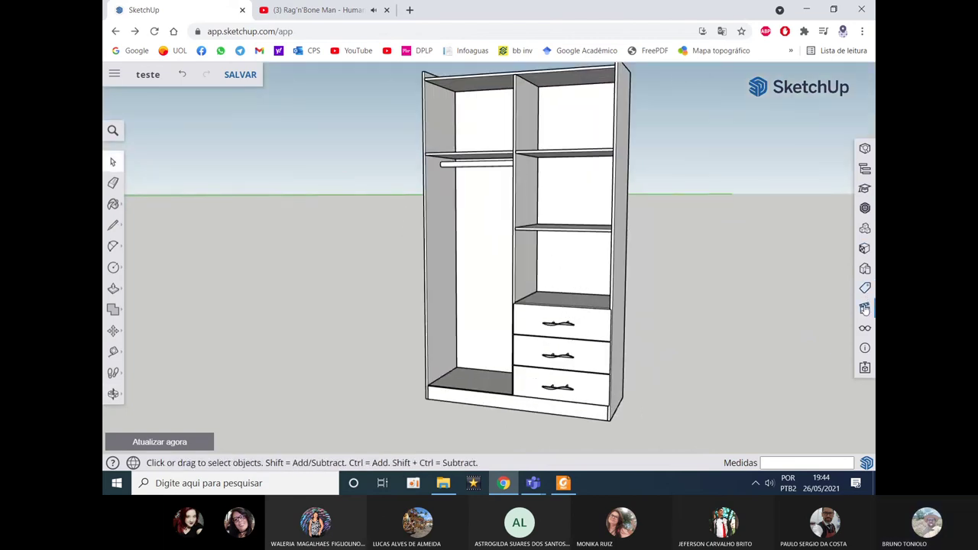
click(864, 248)
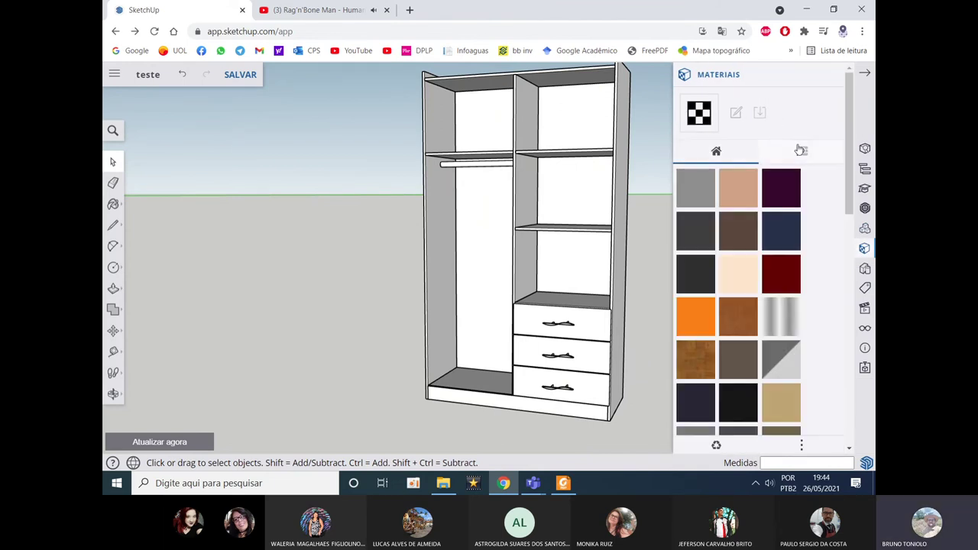
Step: Browse to the Madeiras wood category and apply the yellow wood texture
click(800, 150)
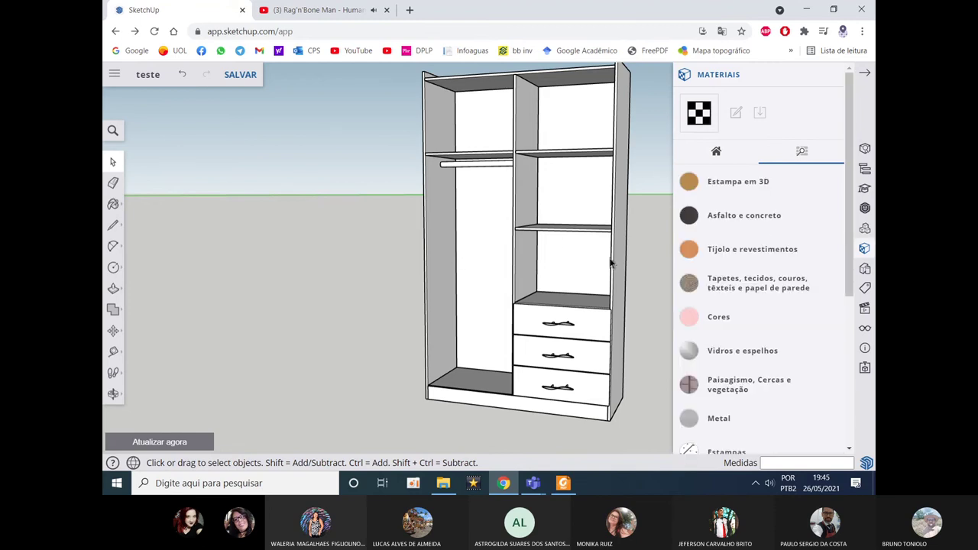
scroll(736, 333, down, 1)
scroll(738, 332, down, 1)
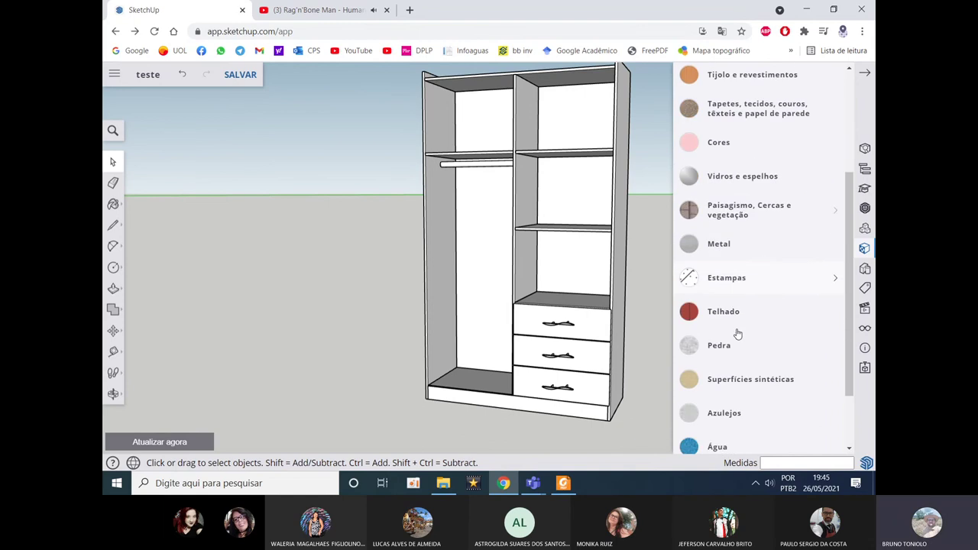
scroll(747, 356, down, 1)
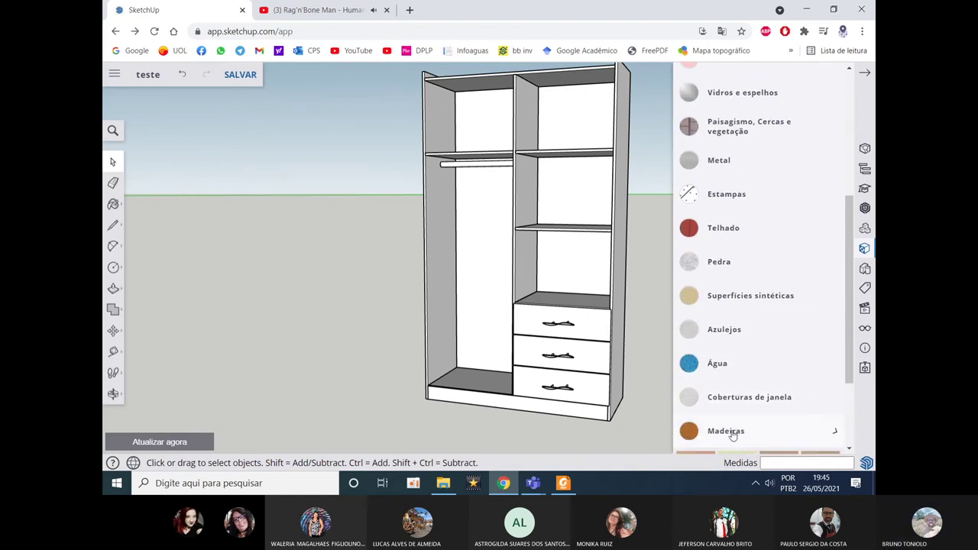
scroll(745, 403, down, 2)
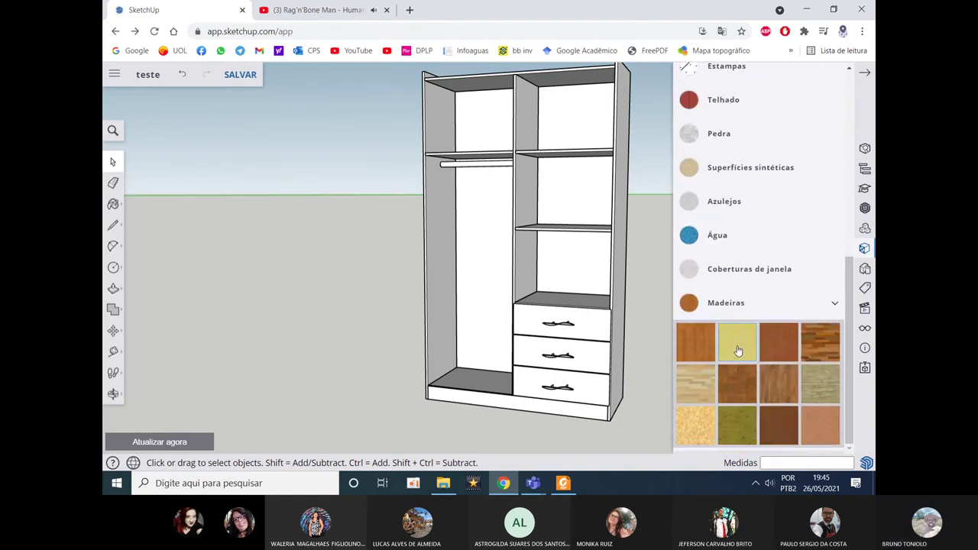
click(745, 353)
scroll(509, 277, down, 2)
Step: Paint the back panels, central divider, lower right shelf and both side panels in yellow wood
click(505, 264)
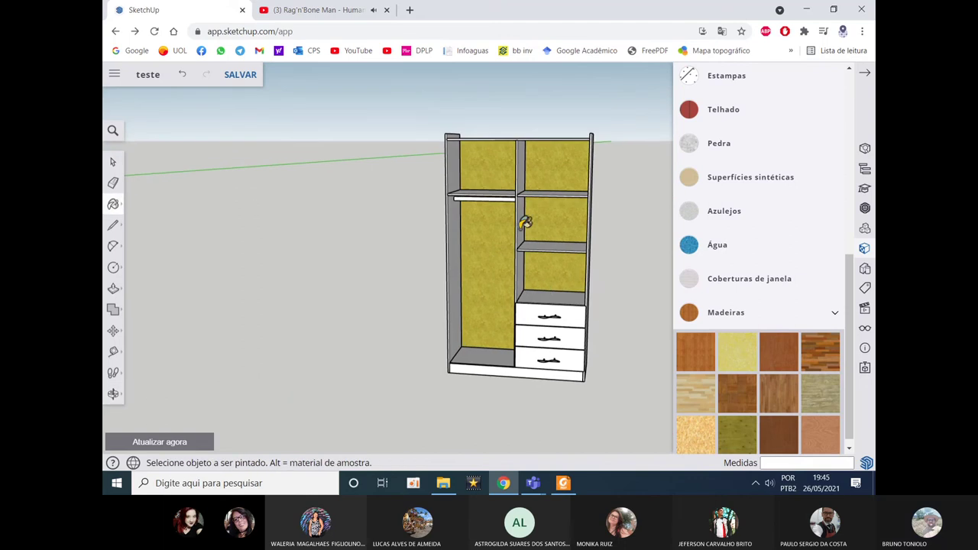
scroll(484, 184, up, 3)
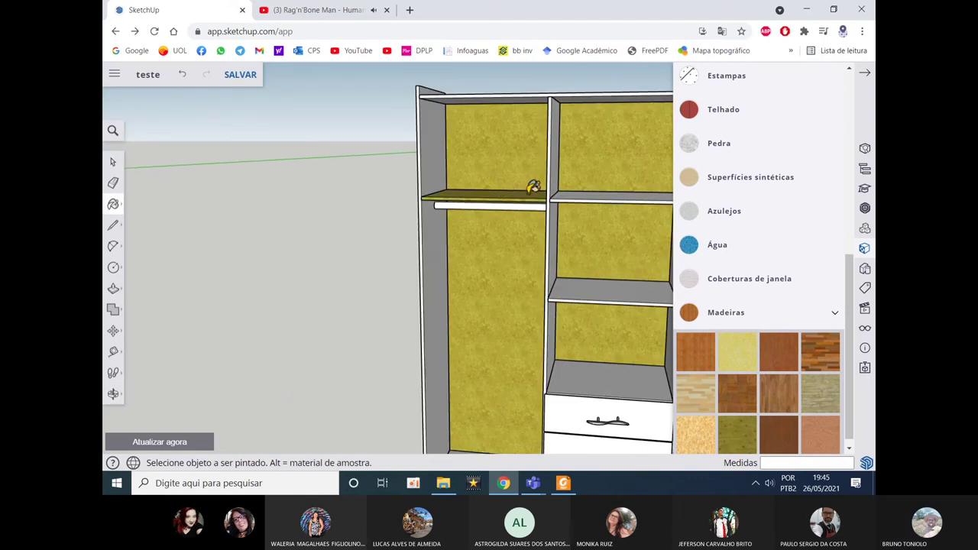
middle_drag(533, 188, 582, 183)
click(548, 169)
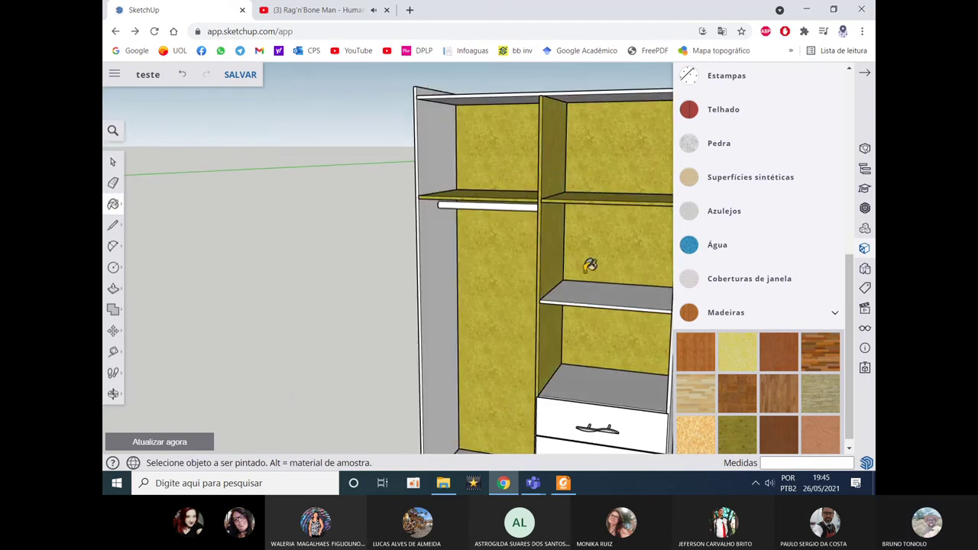
click(598, 295)
click(440, 124)
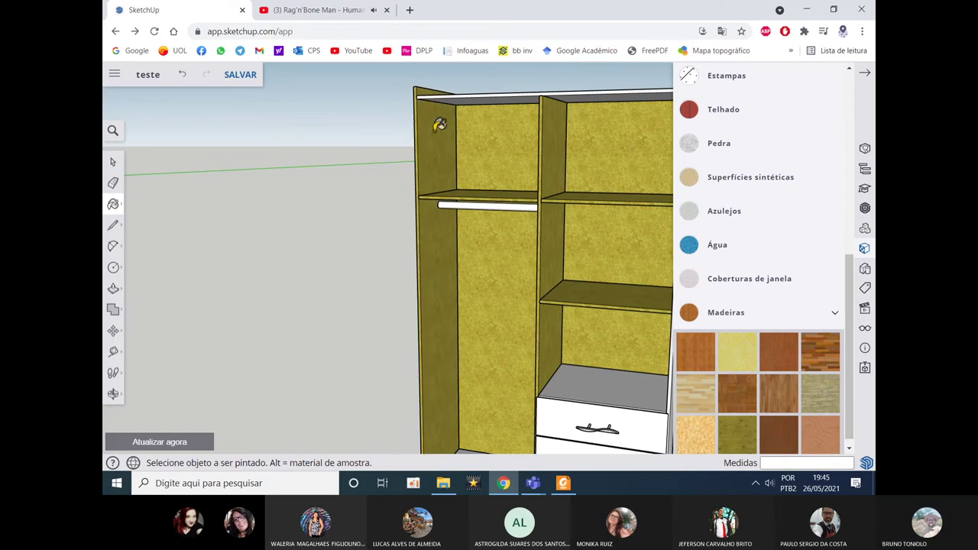
scroll(467, 93, down, 3)
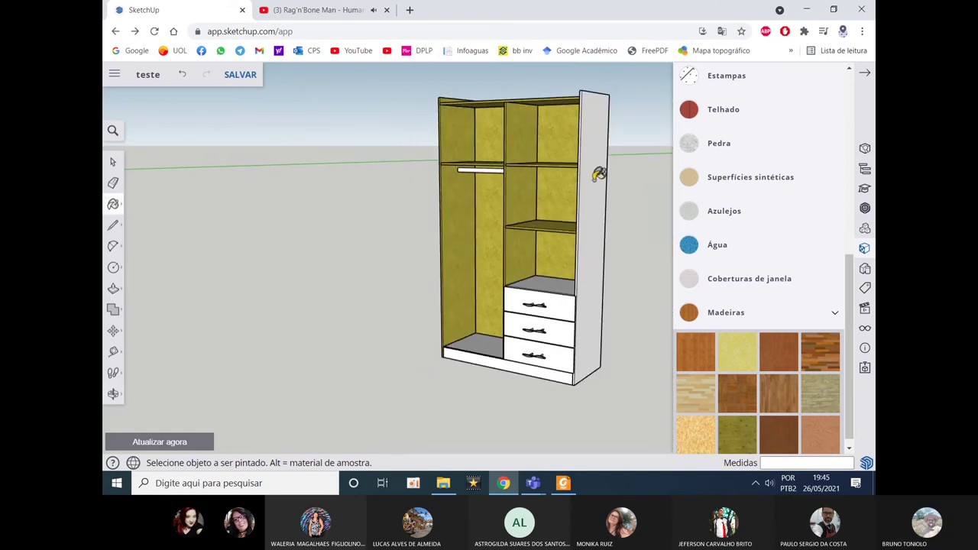
click(598, 174)
Step: Paint the left compartment's bottom panel and the hanging rod in yellow wood
middle_drag(598, 174, 479, 336)
click(476, 356)
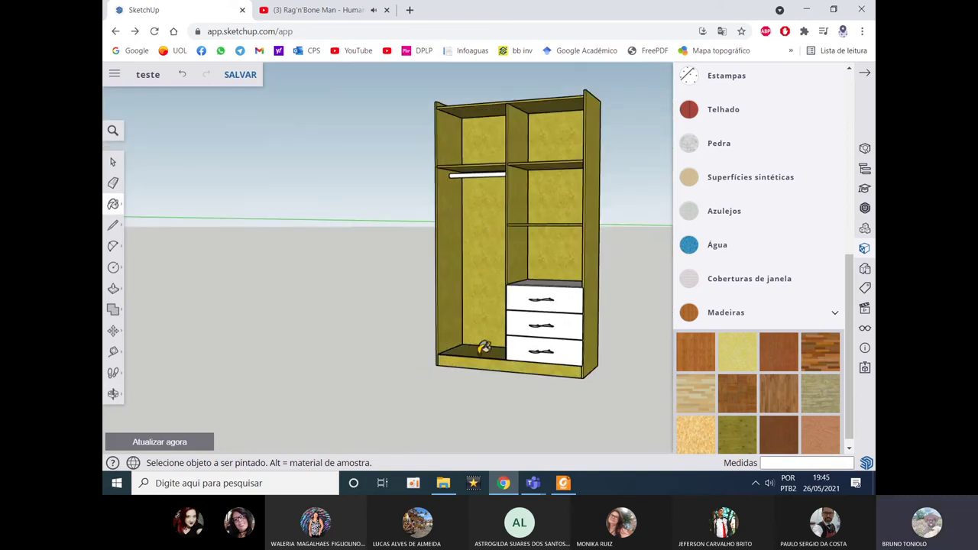
scroll(535, 284, up, 3)
scroll(558, 283, down, 3)
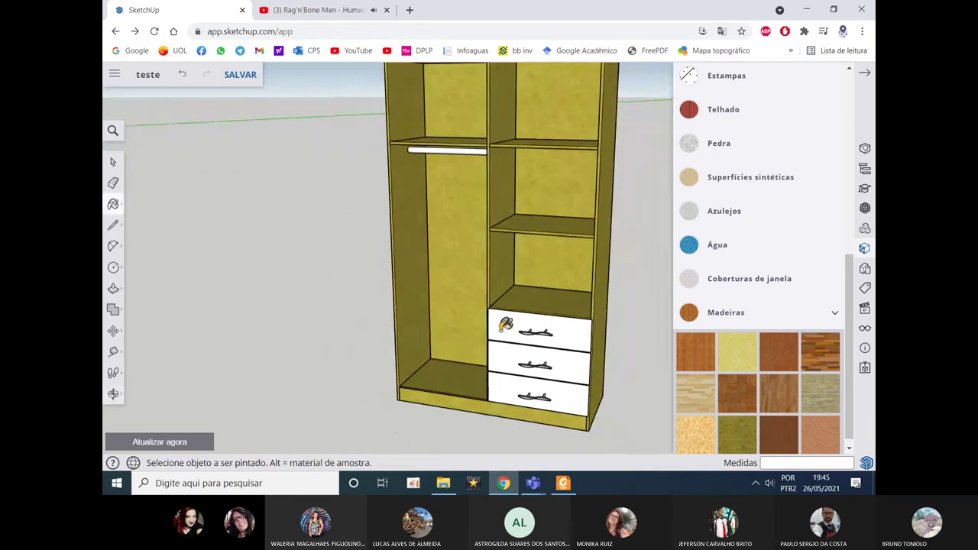
scroll(430, 133, up, 4)
click(452, 159)
scroll(497, 240, down, 3)
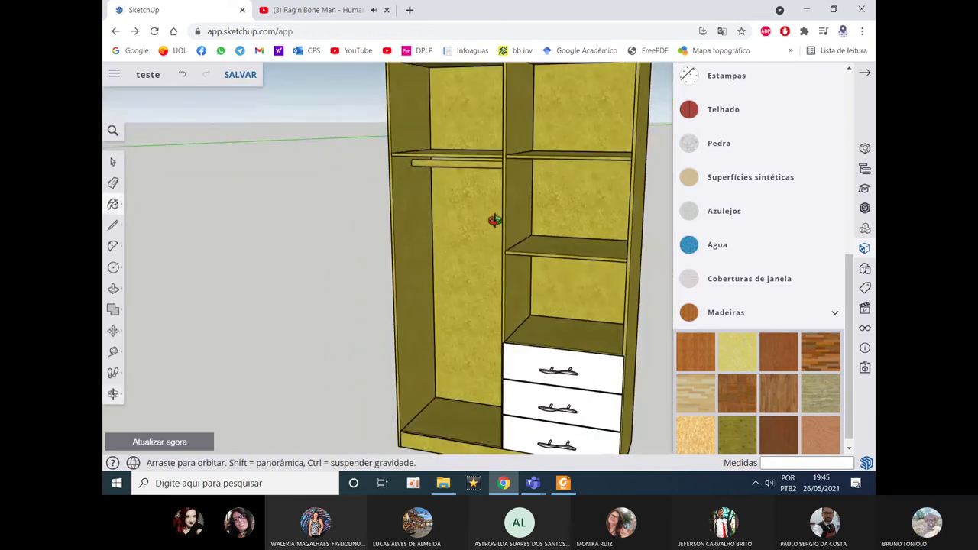
scroll(604, 344, up, 1)
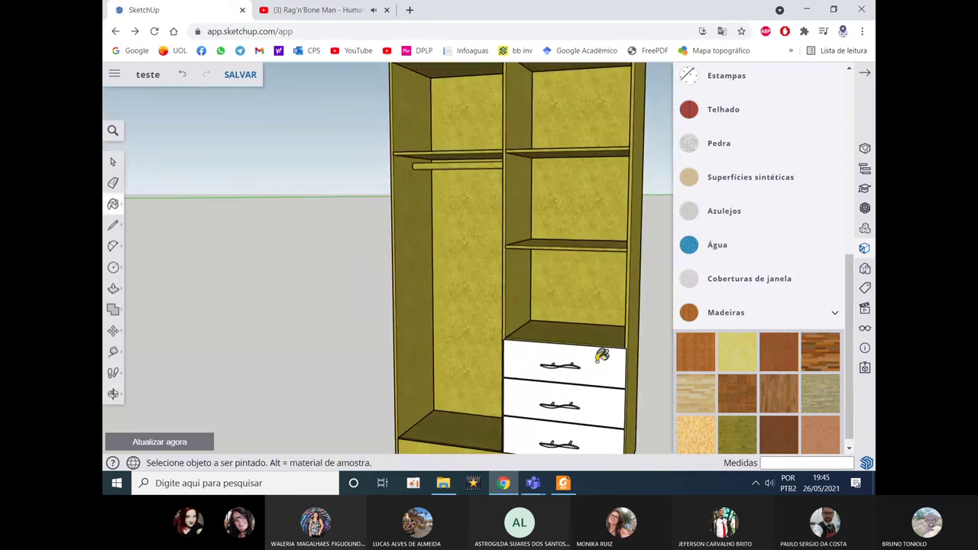
Step: Paint the top, middle and bottom drawer fronts in yellow wood
click(603, 355)
middle_drag(601, 360, 607, 376)
click(609, 391)
click(602, 431)
scroll(571, 330, down, 3)
Step: Orbit around the wardrobe to check the paint from below, from above and from the front
middle_drag(571, 330, 389, 322)
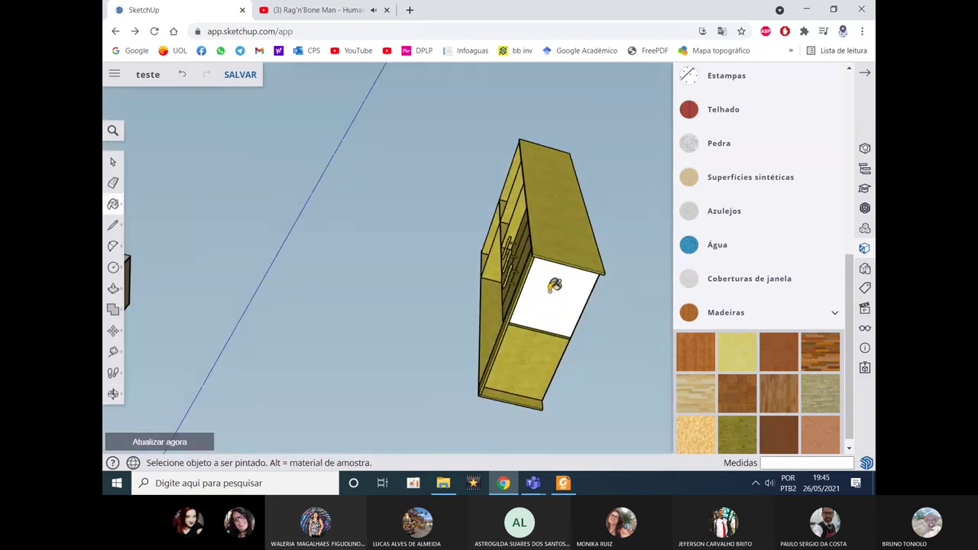
middle_drag(570, 253, 536, 271)
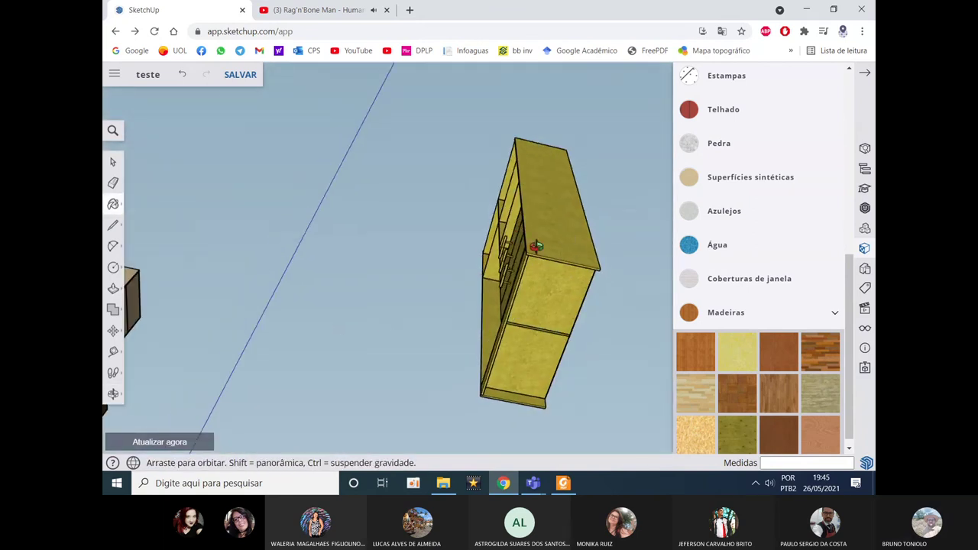
middle_drag(569, 237, 589, 236)
scroll(465, 262, down, 2)
scroll(436, 268, down, 2)
scroll(436, 267, down, 2)
mouse_move(436, 267)
middle_down()
mouse_move(616, 308)
mouse_move(596, 309)
middle_up()
scroll(618, 337, up, 5)
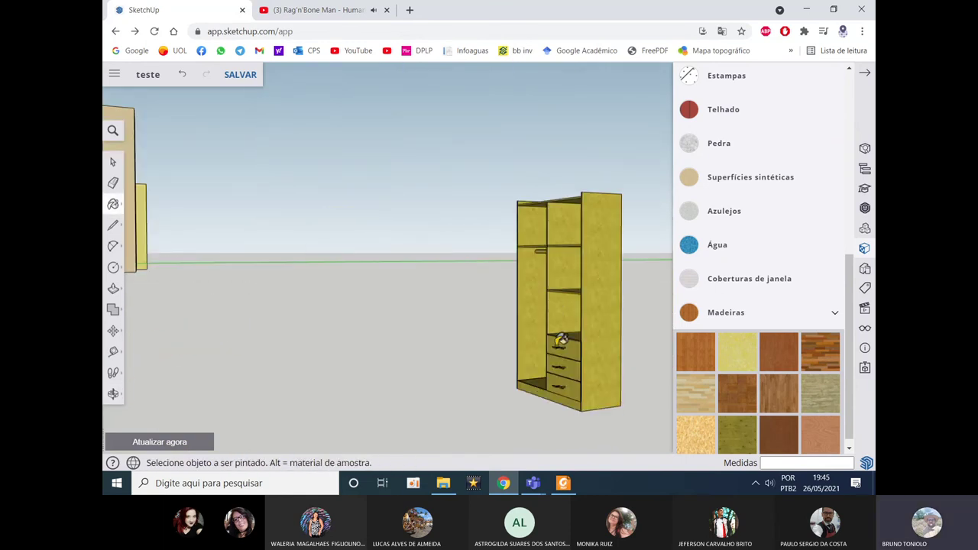
middle_drag(603, 258, 555, 264)
scroll(525, 286, up, 5)
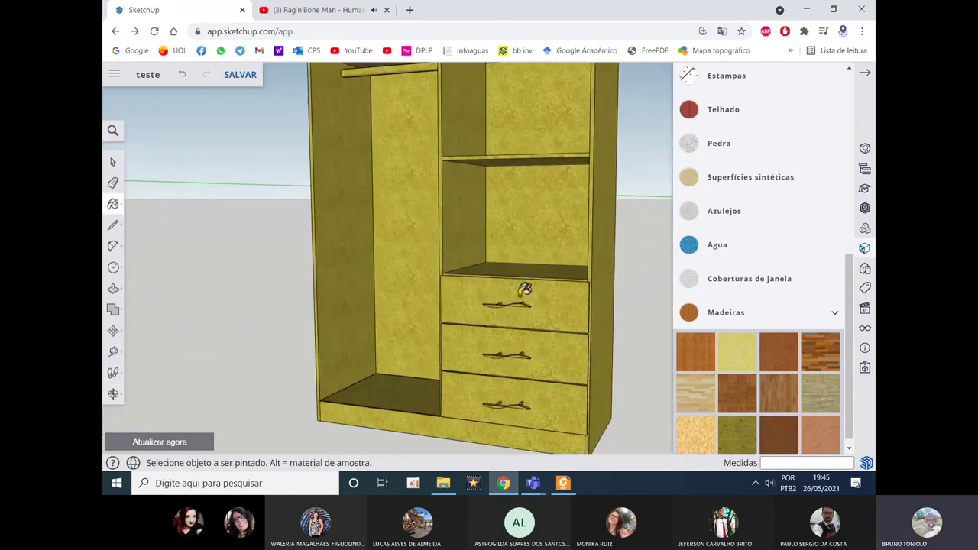
scroll(515, 303, up, 4)
scroll(524, 308, up, 1)
Step: Leave the Paint Bucket and select a drawer handle group
key(space)
scroll(524, 309, down, 1)
click(525, 311)
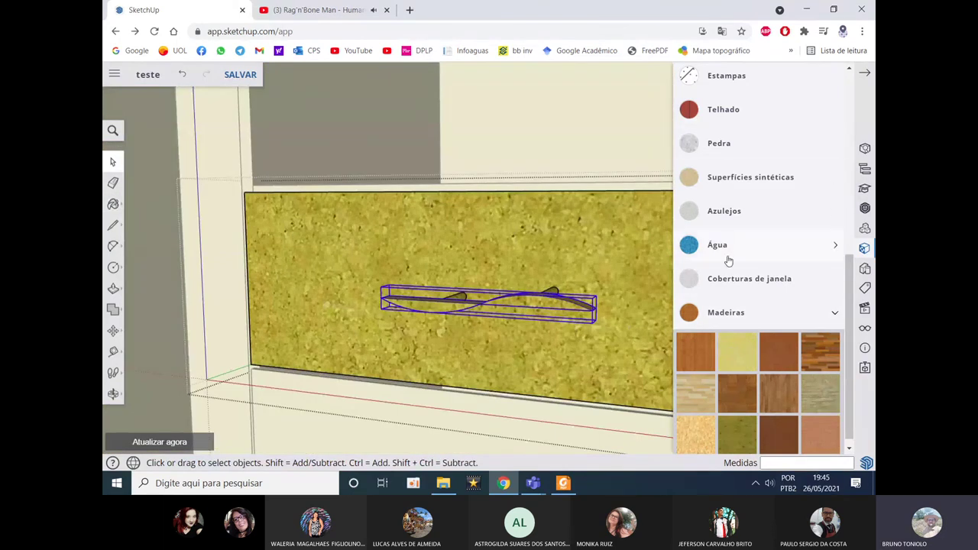
Step: Choose the first Metal texture and paint the handle's cylinder grey metal
scroll(722, 249, up, 5)
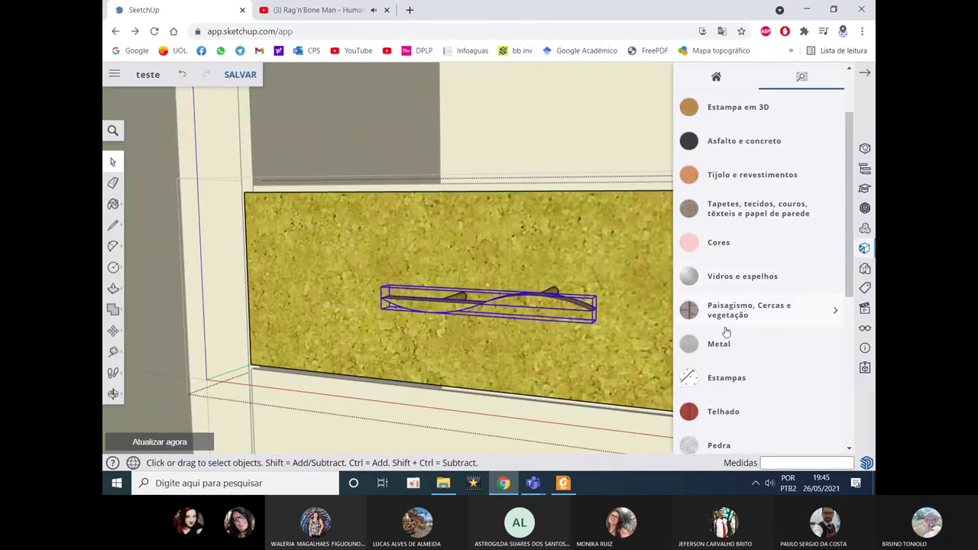
click(721, 348)
click(700, 387)
mouse_move(540, 292)
middle_down()
mouse_move(519, 313)
mouse_move(498, 306)
middle_up()
click(519, 302)
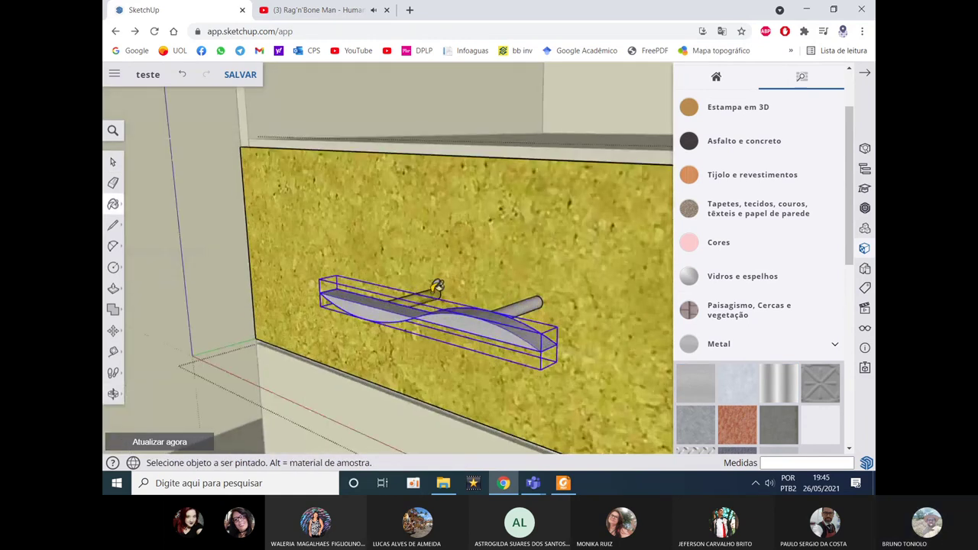
scroll(441, 257, down, 5)
key(space)
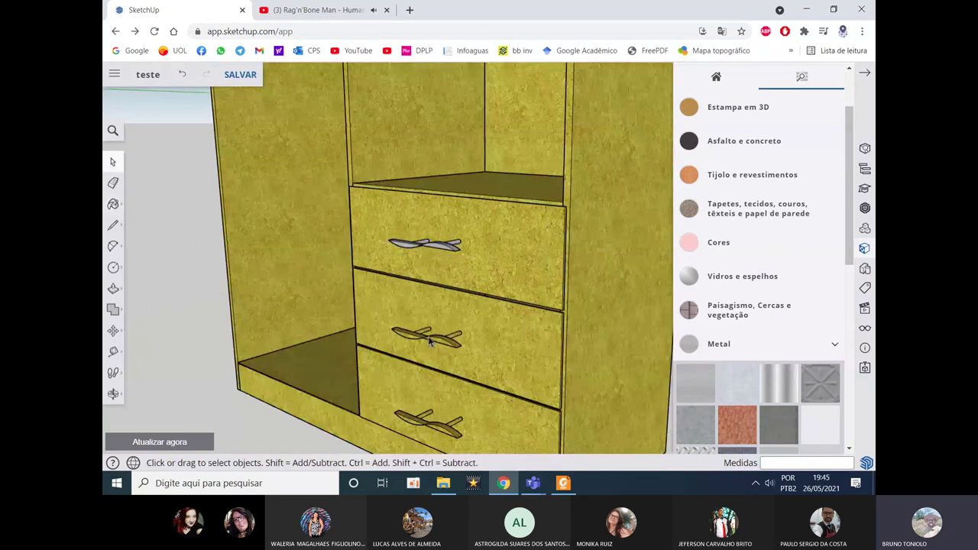
Step: Paint the curved handle blade with the same grey metal
scroll(440, 345, up, 5)
scroll(440, 345, up, 2)
key(b)
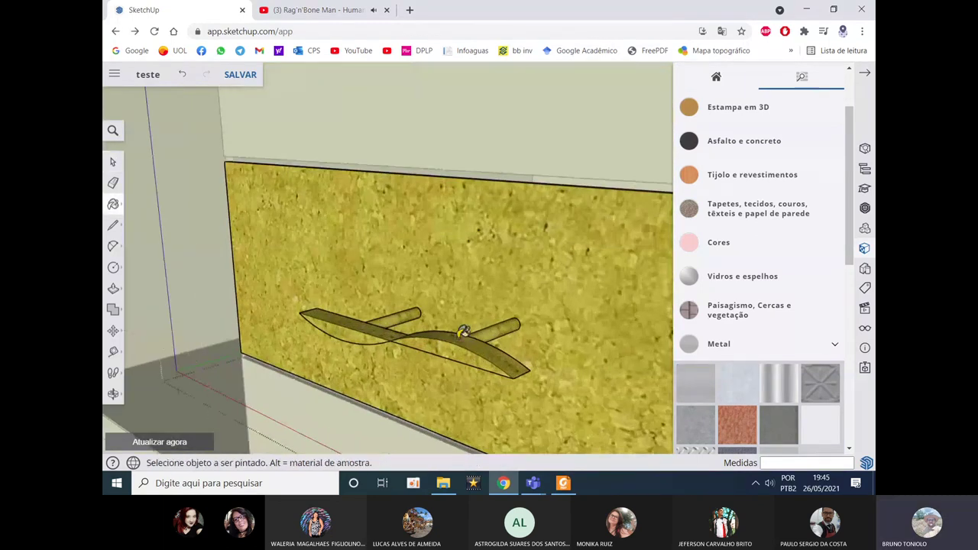
click(486, 332)
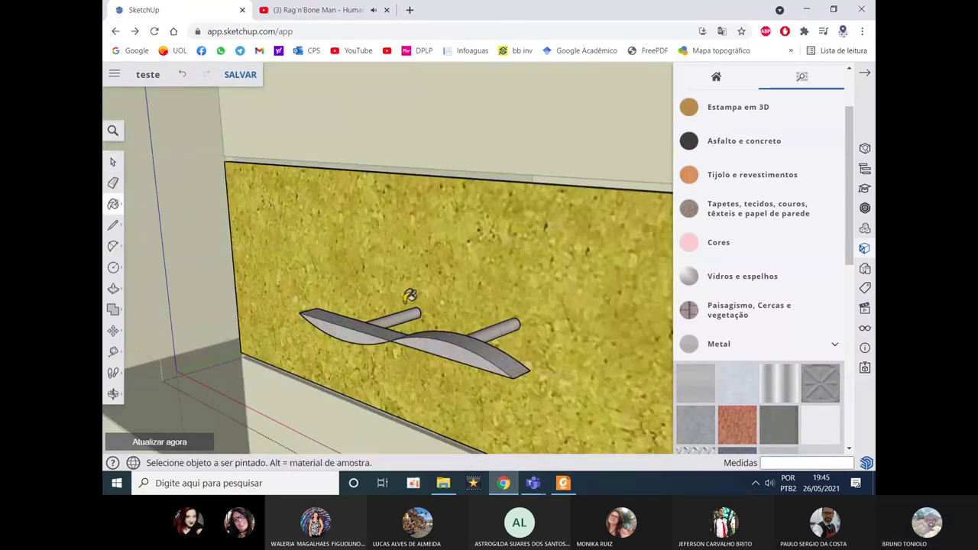
scroll(404, 306, down, 5)
key(space)
scroll(662, 395, up, 3)
scroll(662, 396, up, 2)
scroll(413, 211, down, 3)
scroll(438, 288, up, 2)
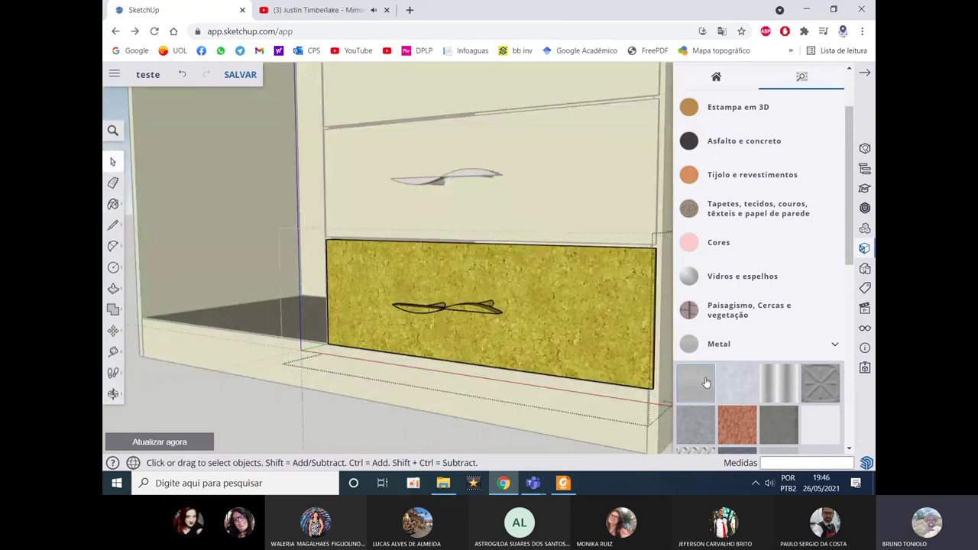
Step: Pick the metal swatch again for the next handle and return to selecting
click(706, 382)
scroll(459, 252, up, 2)
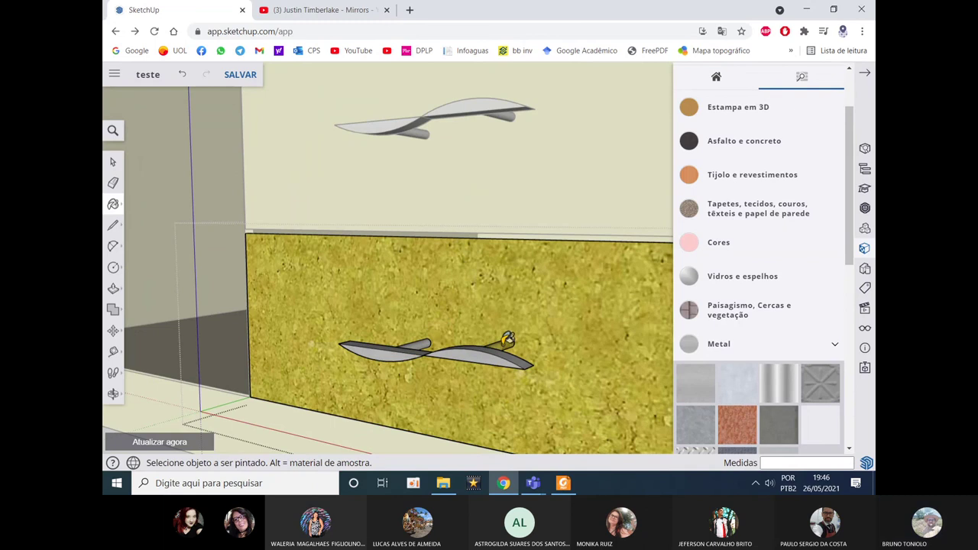
scroll(483, 308, down, 5)
key(space)
scroll(458, 253, down, 2)
scroll(458, 253, up, 3)
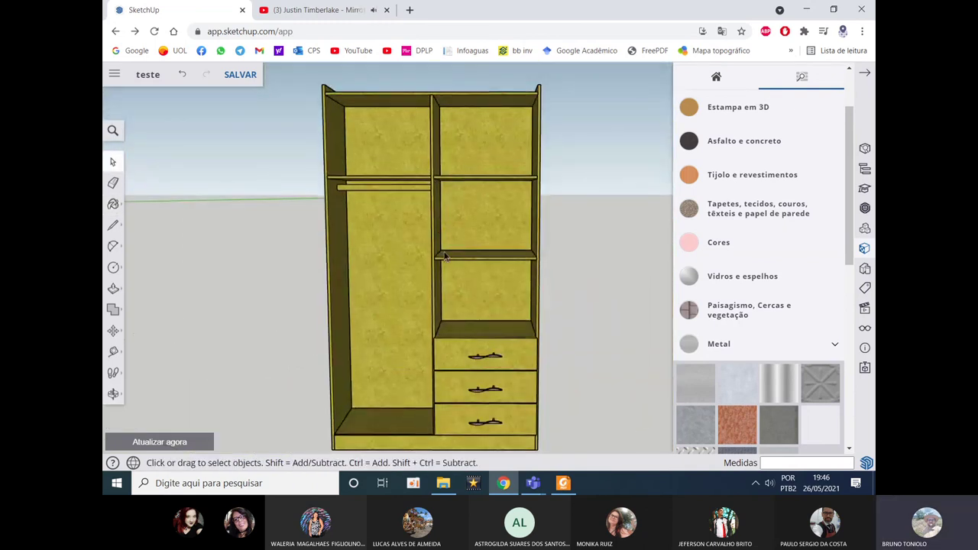